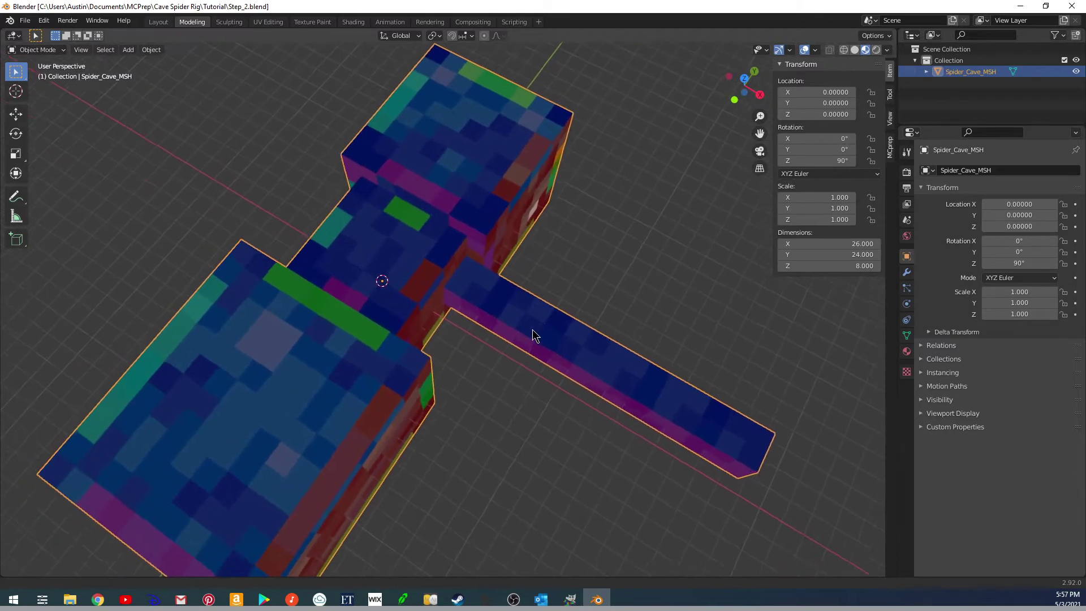
Add an armature to the scene and rename the object Spider_Cave_Rig.
{"action": "scroll", "coordinate": [532, 329], "scroll_direction": "down", "scroll_amount": 5}
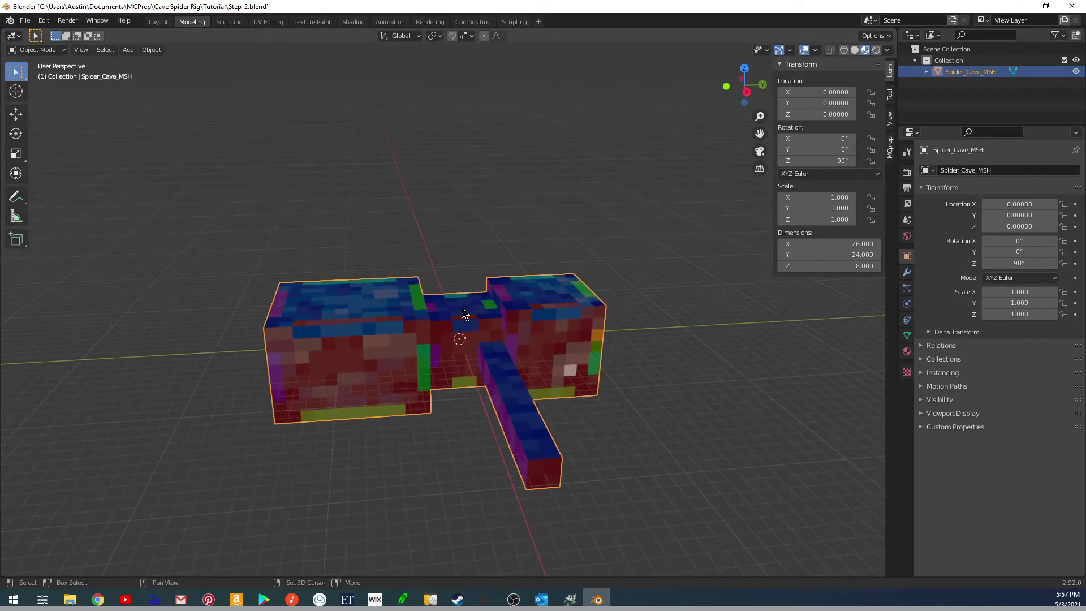
{"action": "key", "text": "shift+a"}
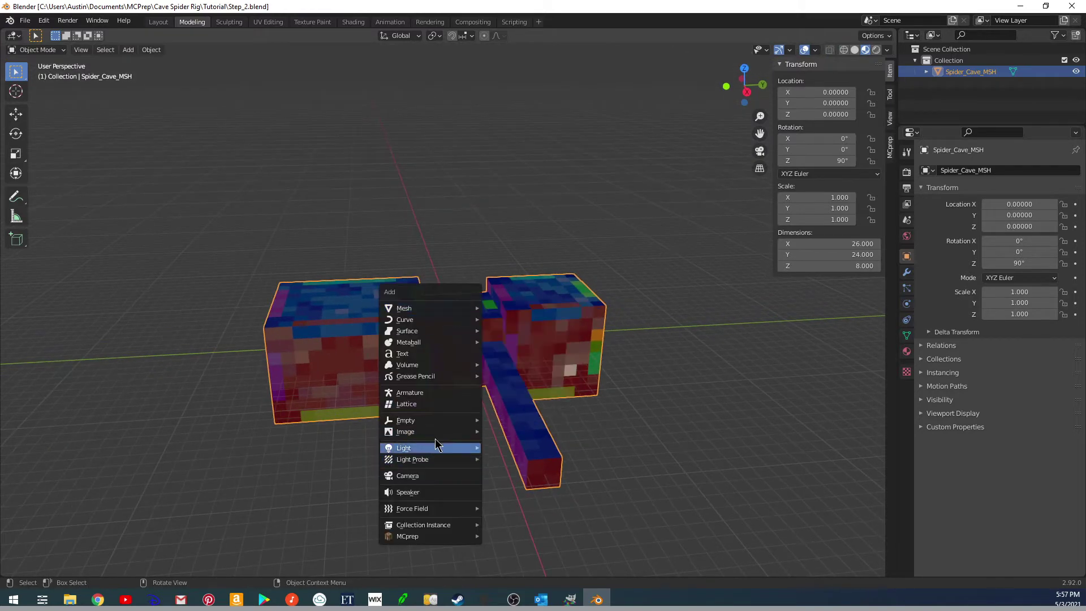
{"action": "left_click", "coordinate": [433, 392]}
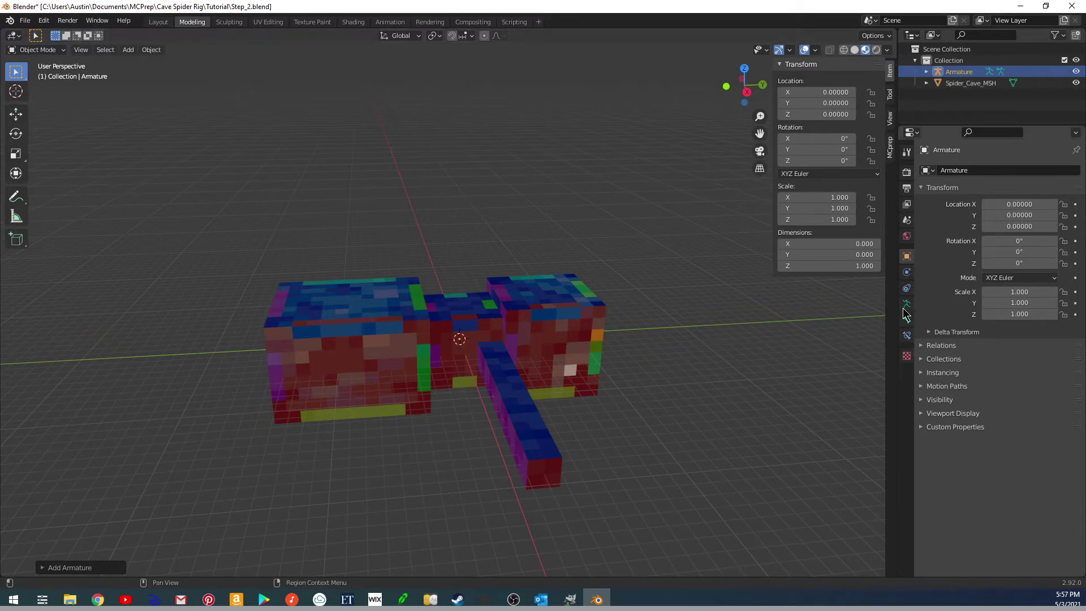
{"action": "left_click", "coordinate": [988, 170]}
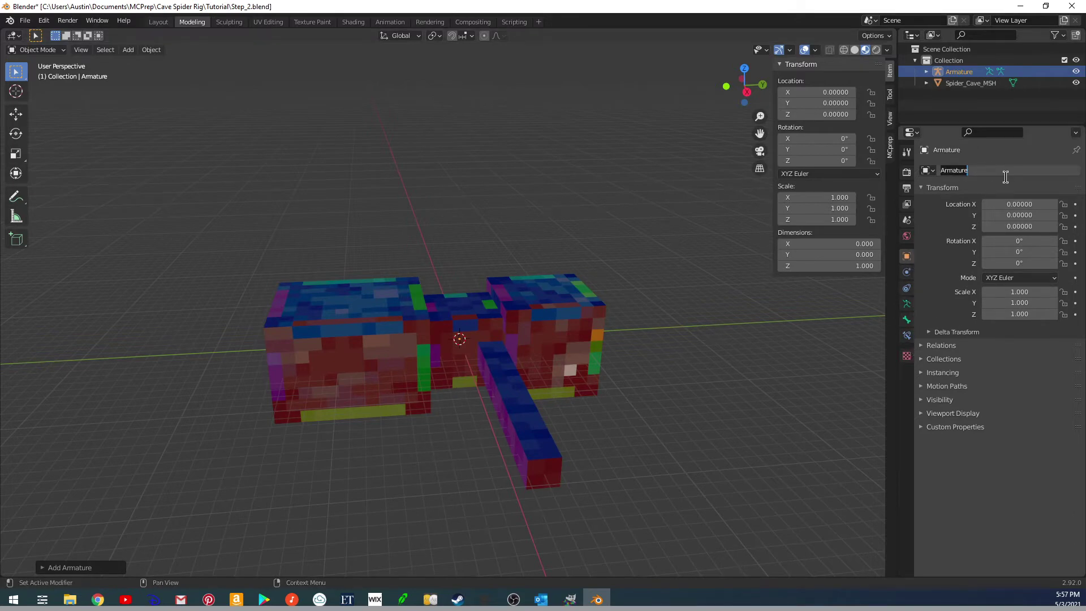
{"action": "type", "text": "Spider_Cave_Rig"}
{"action": "key", "text": "Return"}
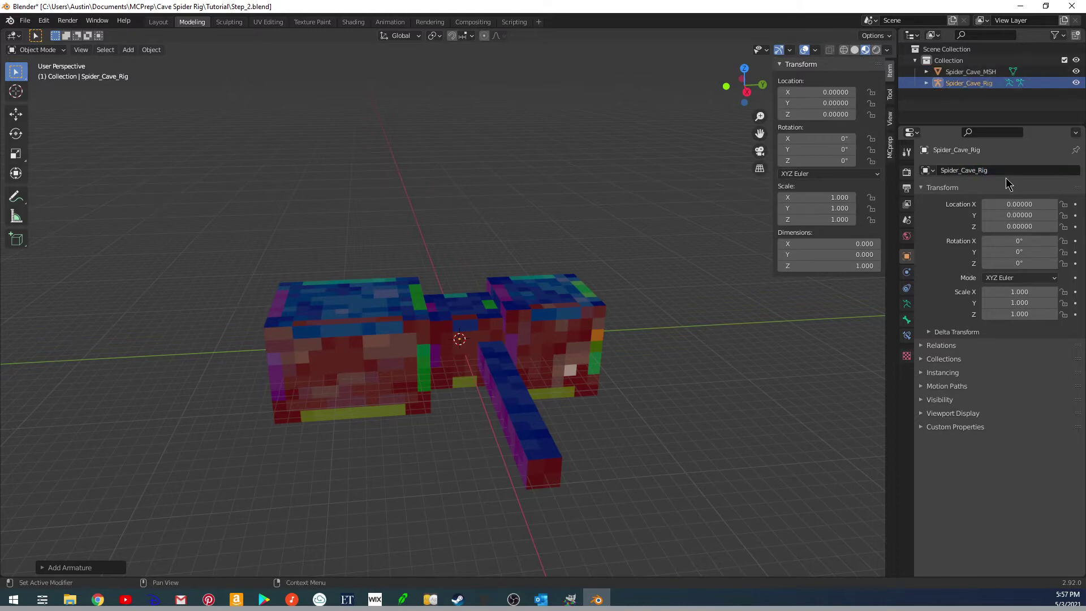
Rename the rig's armature data Spider_Cave_ARM.
{"action": "left_click", "coordinate": [907, 304]}
{"action": "left_click", "coordinate": [988, 167]}
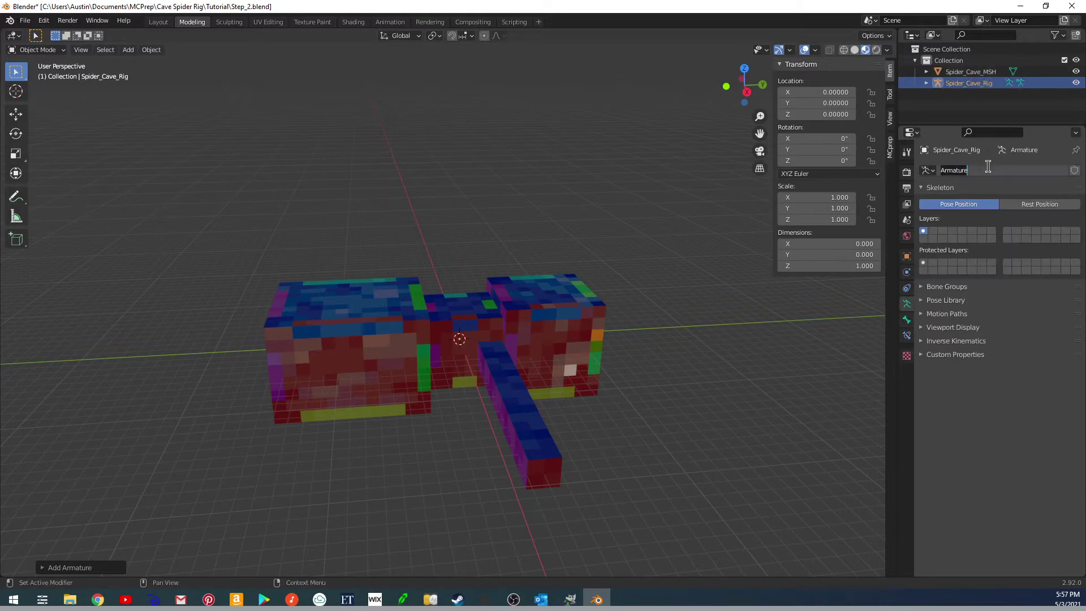
{"action": "type", "text": "Spider_Cave_ARM"}
{"action": "key", "text": "Return"}
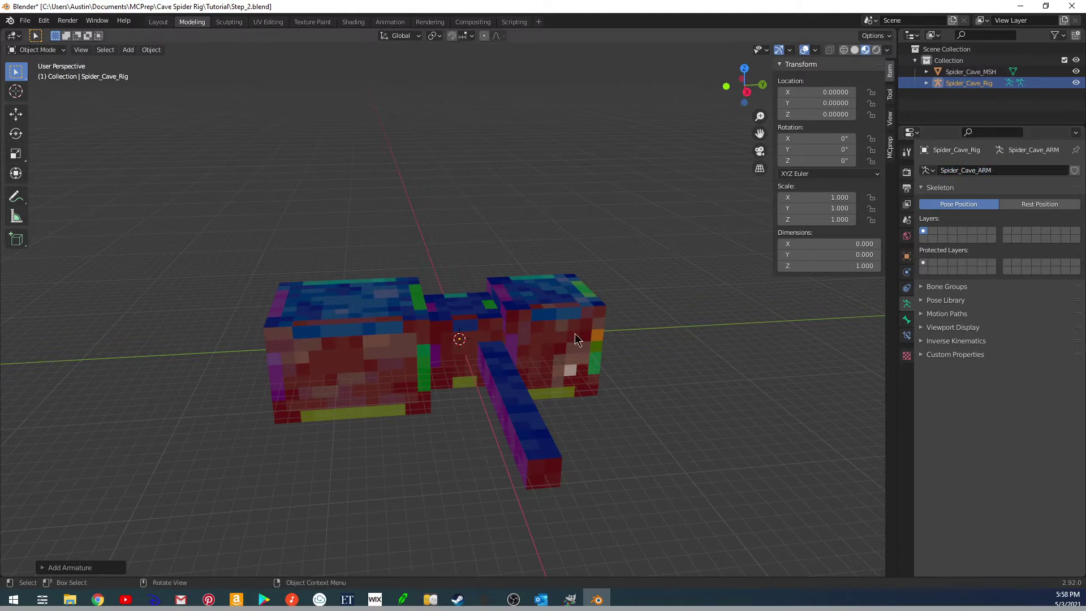
Enter Edit Mode on the armature and set the bone's tail Z to 32.
{"action": "middle_click_drag", "start_coordinate": [575, 334], "coordinate": [495, 392]}
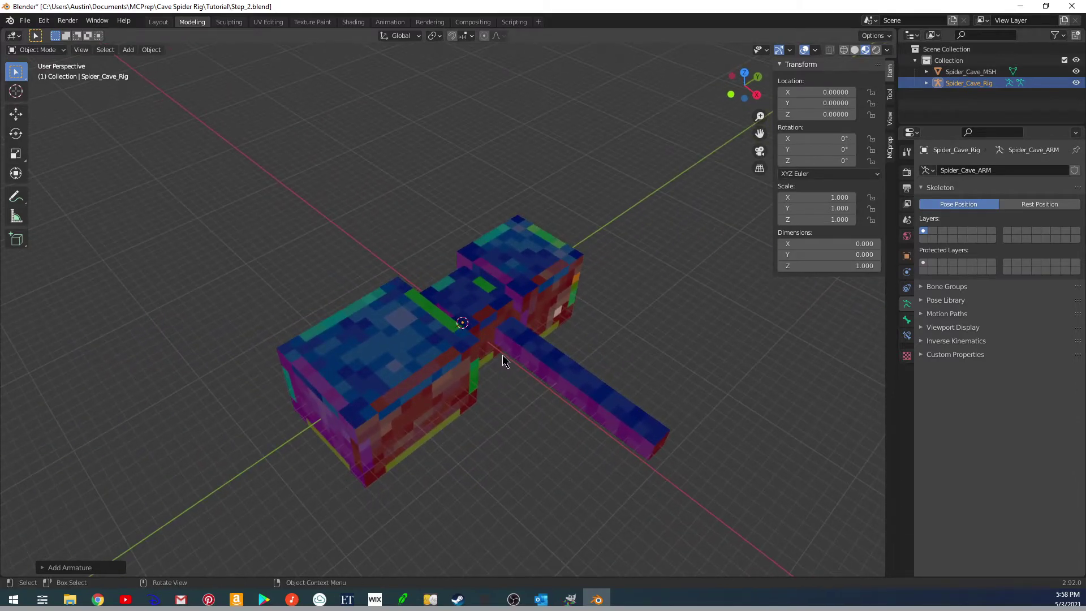
{"action": "key", "text": "Tab"}
{"action": "mouse_move", "coordinate": [501, 355]}
{"action": "middle_mouse_down"}
{"action": "mouse_move", "coordinate": [512, 378]}
{"action": "mouse_move", "coordinate": [497, 374]}
{"action": "middle_mouse_up"}
{"action": "left_click", "coordinate": [820, 173]}
{"action": "left_click", "coordinate": [820, 173]}
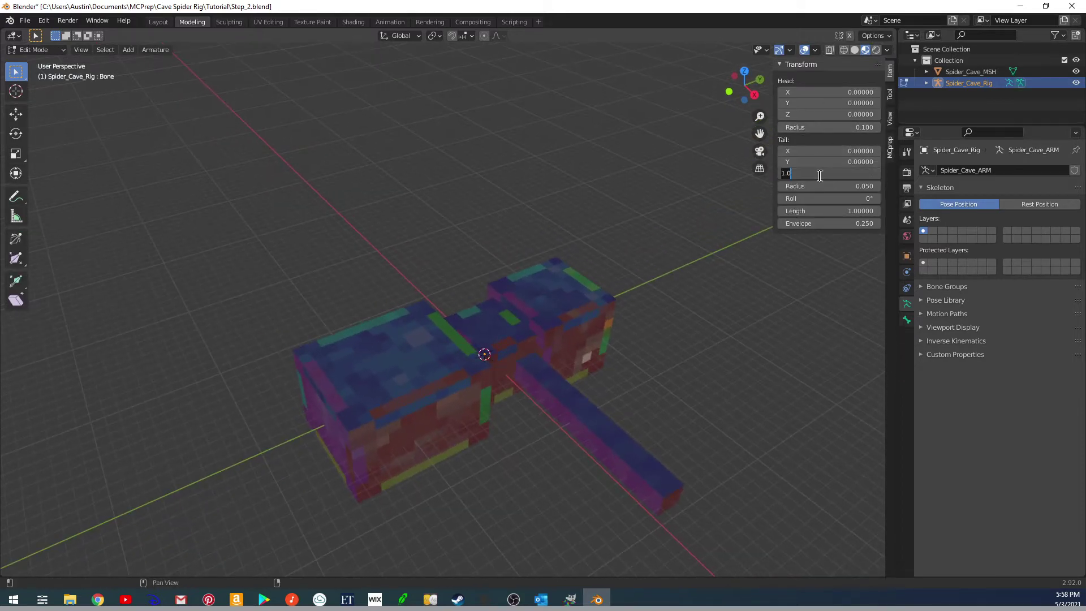
{"action": "type", "text": "32"}
{"action": "key", "text": "Return"}
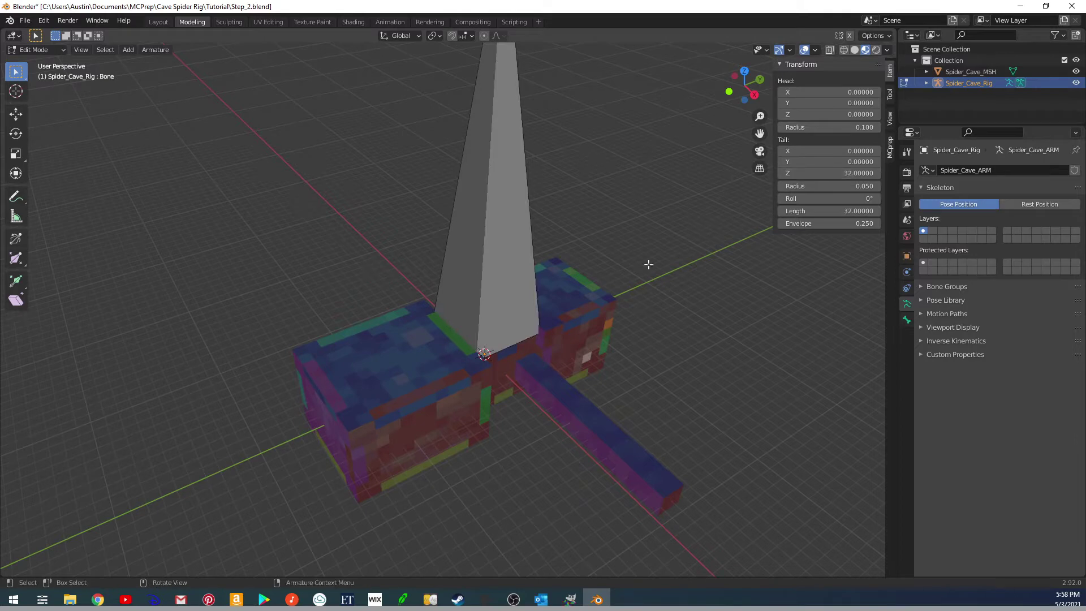
Check the scene's unit settings and view the bone against the spider mesh.
{"action": "scroll", "coordinate": [598, 364], "scroll_direction": "down", "scroll_amount": 4}
{"action": "middle_click_drag", "start_coordinate": [599, 364], "coordinate": [508, 344]}
{"action": "scroll", "coordinate": [508, 343], "scroll_direction": "up", "scroll_amount": 3}
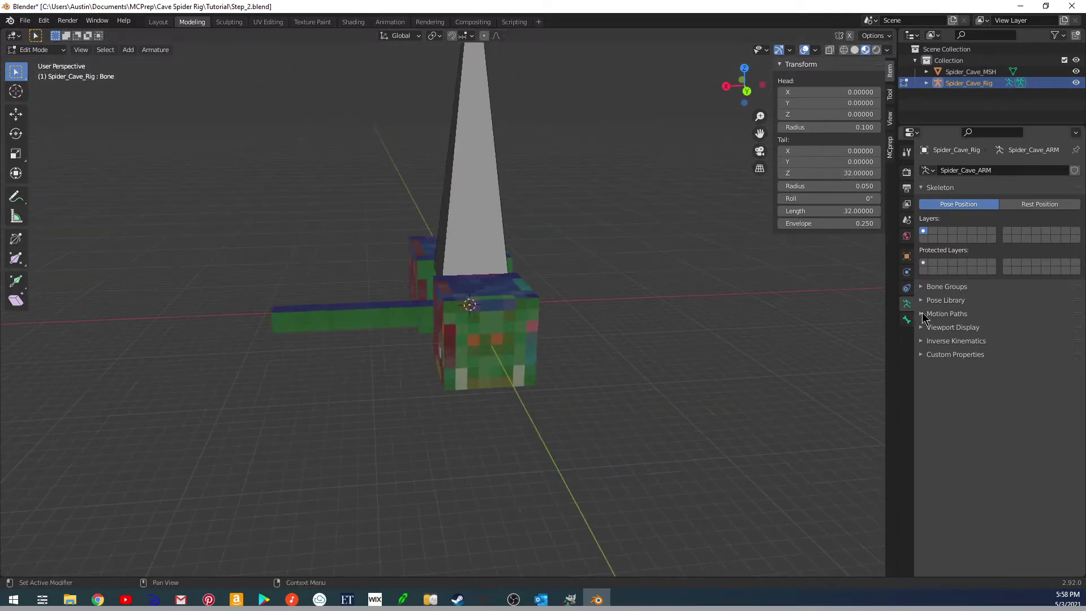
{"action": "left_click", "coordinate": [908, 221]}
{"action": "left_click", "coordinate": [935, 231]}
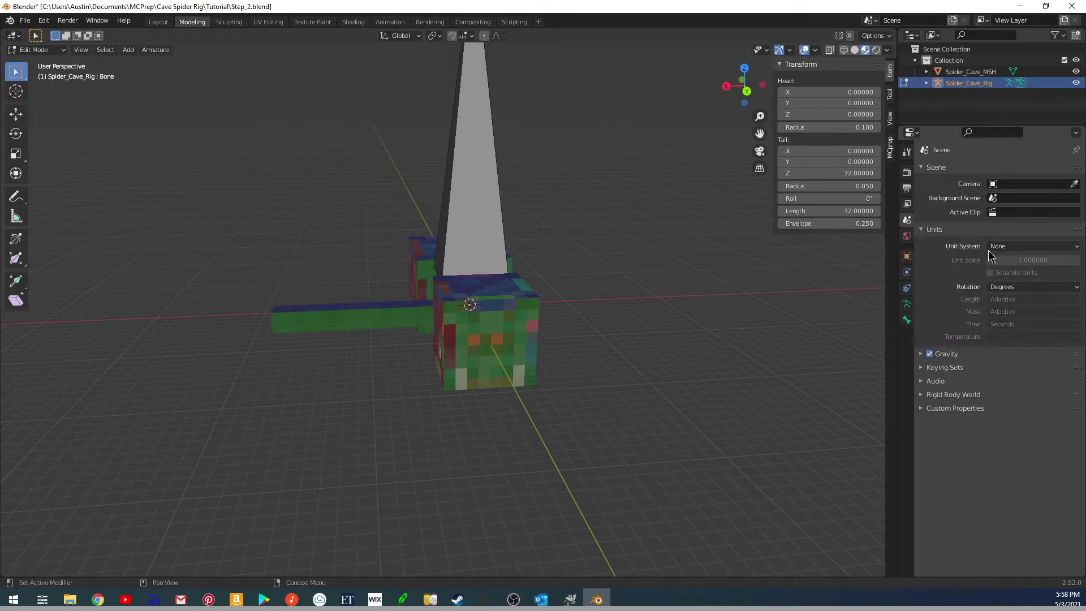
{"action": "left_click", "coordinate": [926, 231]}
{"action": "middle_click_drag", "start_coordinate": [679, 266], "coordinate": [558, 397]}
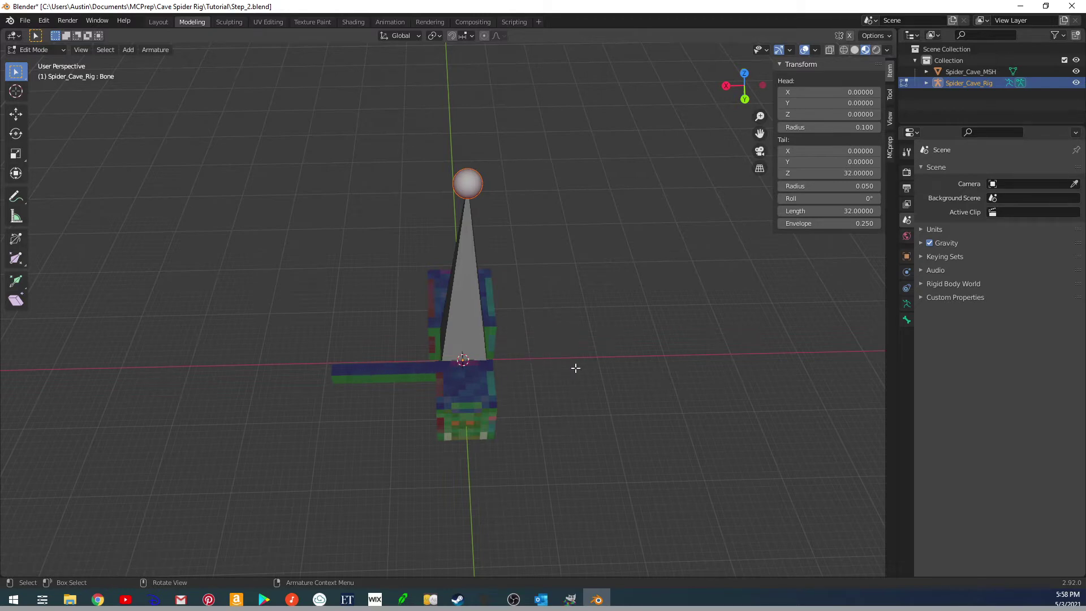
{"action": "middle_click_drag", "start_coordinate": [576, 365], "coordinate": [514, 280]}
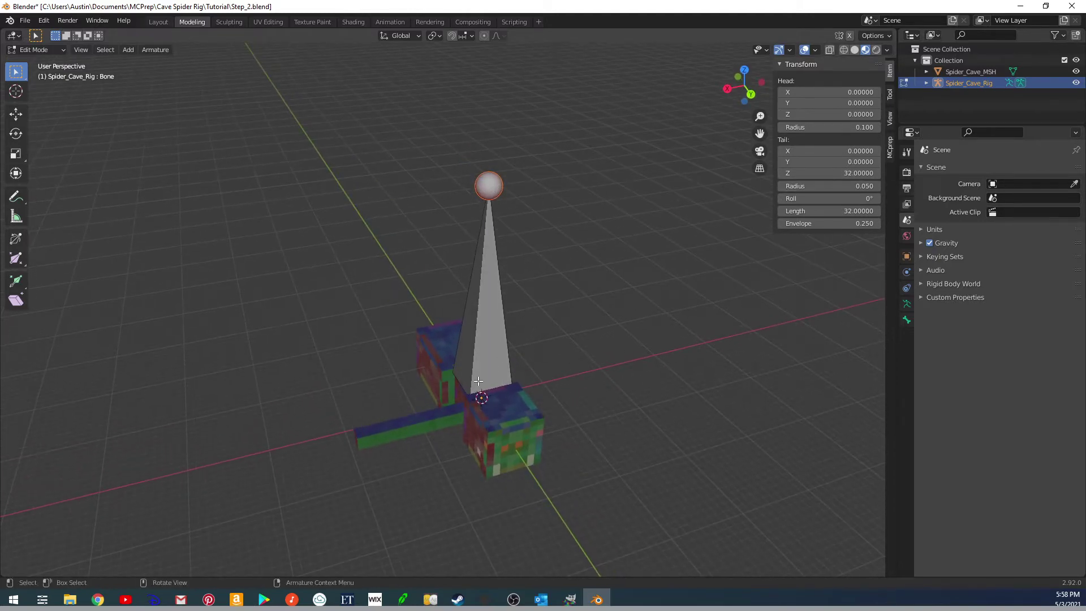
Select the whole bone and enable the Move and Rotate object gizmos in the viewport.
{"action": "middle_click_drag", "start_coordinate": [490, 310], "coordinate": [536, 360]}
{"action": "left_click", "coordinate": [487, 317]}
{"action": "middle_click_drag", "start_coordinate": [487, 317], "coordinate": [469, 346], "text": "shift"}
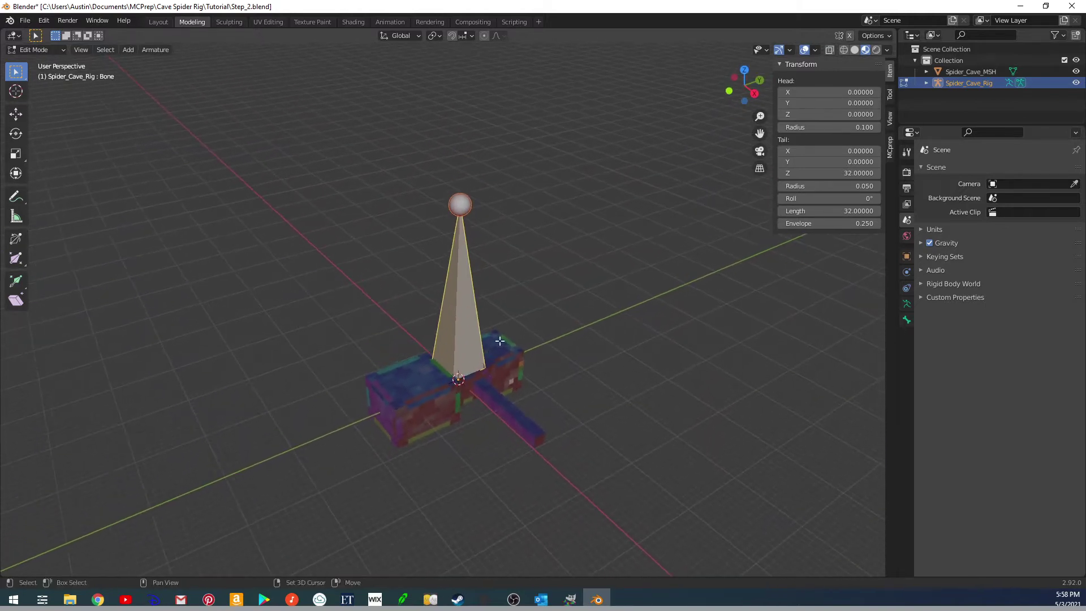
{"action": "left_click", "coordinate": [791, 50]}
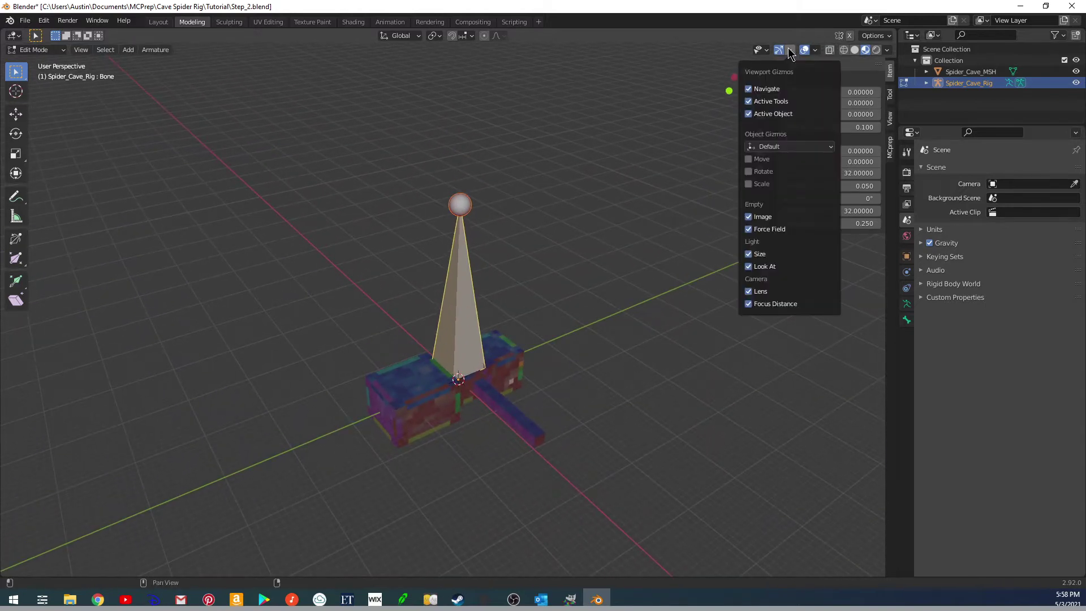
{"action": "left_click", "coordinate": [749, 172]}
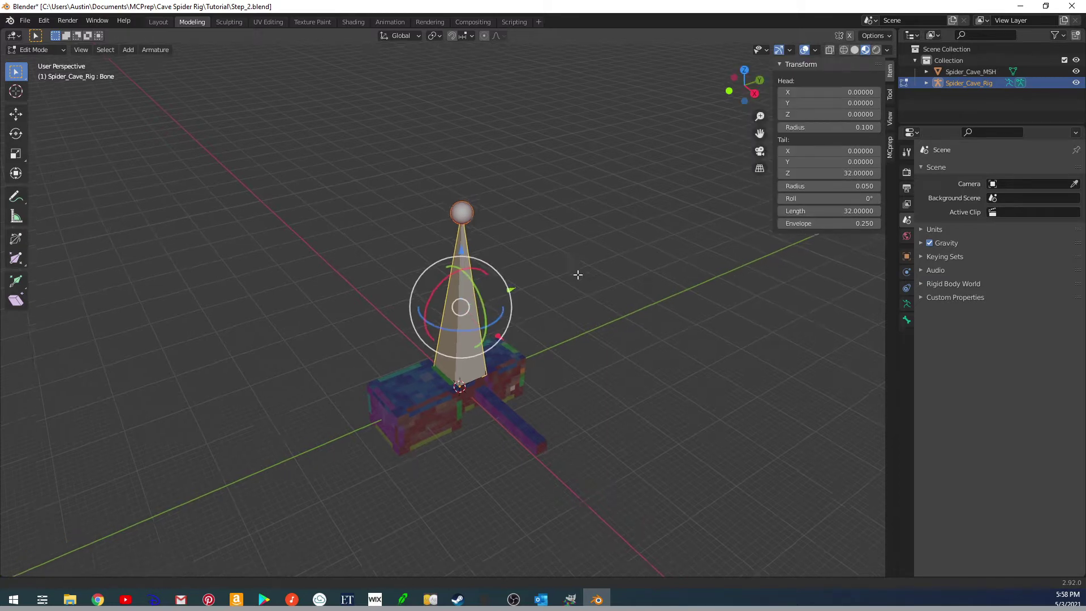
{"action": "middle_click_drag", "start_coordinate": [577, 275], "coordinate": [525, 315]}
{"action": "scroll", "coordinate": [525, 316], "scroll_direction": "up", "scroll_amount": 1}
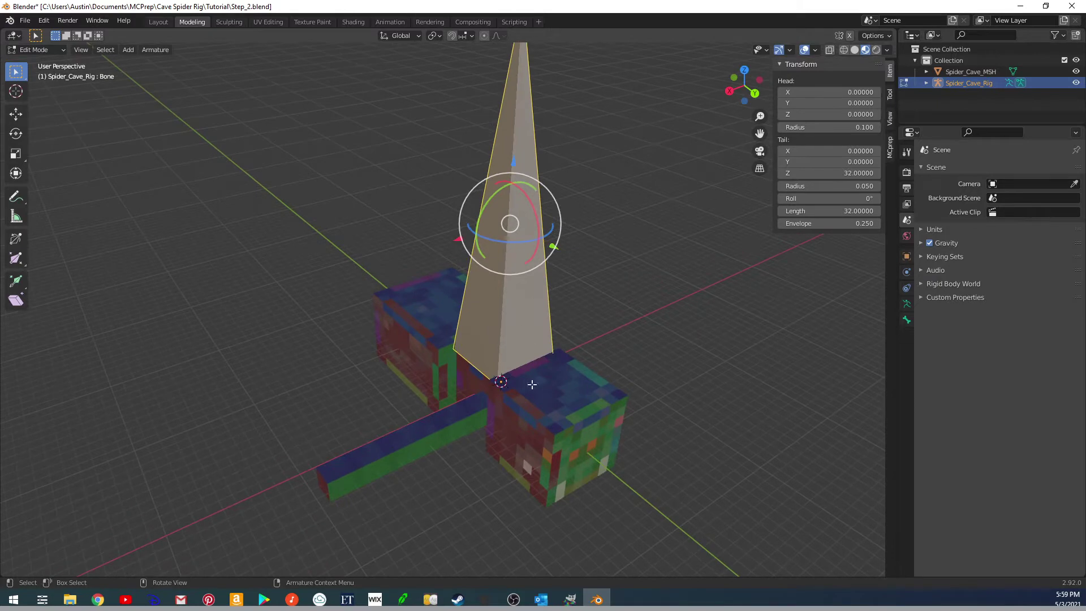
Set the object gizmo orientation to Normal.
{"action": "middle_click_drag", "start_coordinate": [532, 400], "coordinate": [552, 357]}
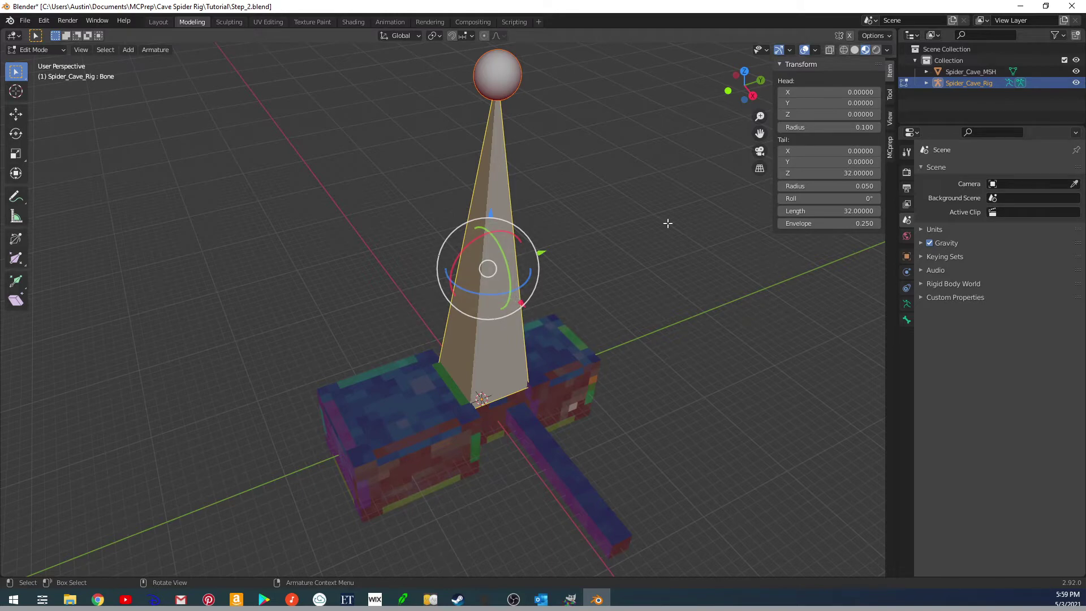
{"action": "middle_click_drag", "start_coordinate": [577, 283], "coordinate": [568, 303], "text": "shift"}
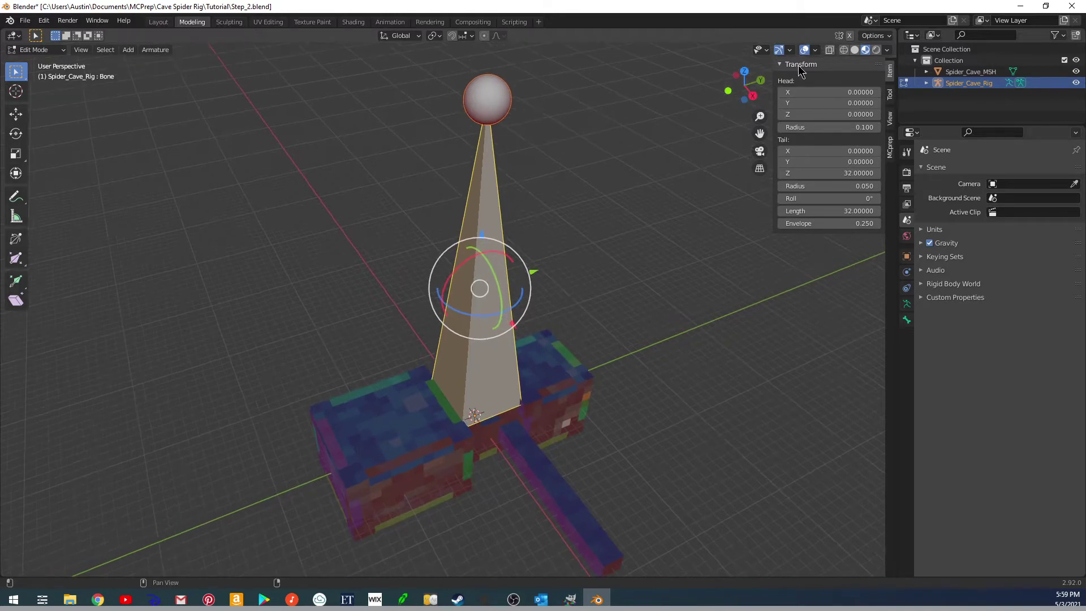
{"action": "left_click", "coordinate": [790, 50]}
{"action": "left_click", "coordinate": [784, 147]}
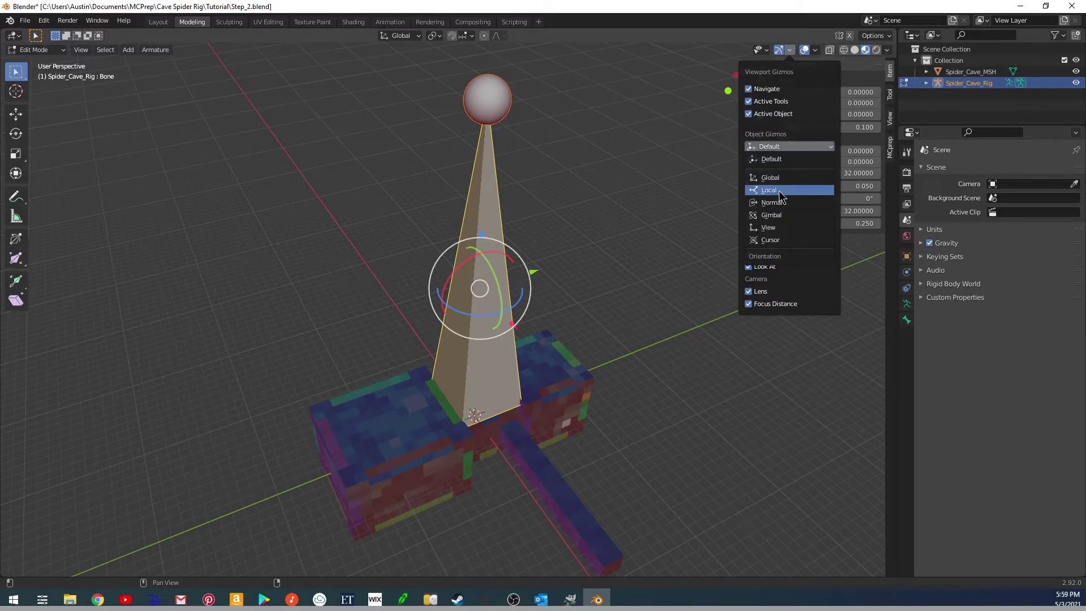
{"action": "left_click", "coordinate": [775, 202]}
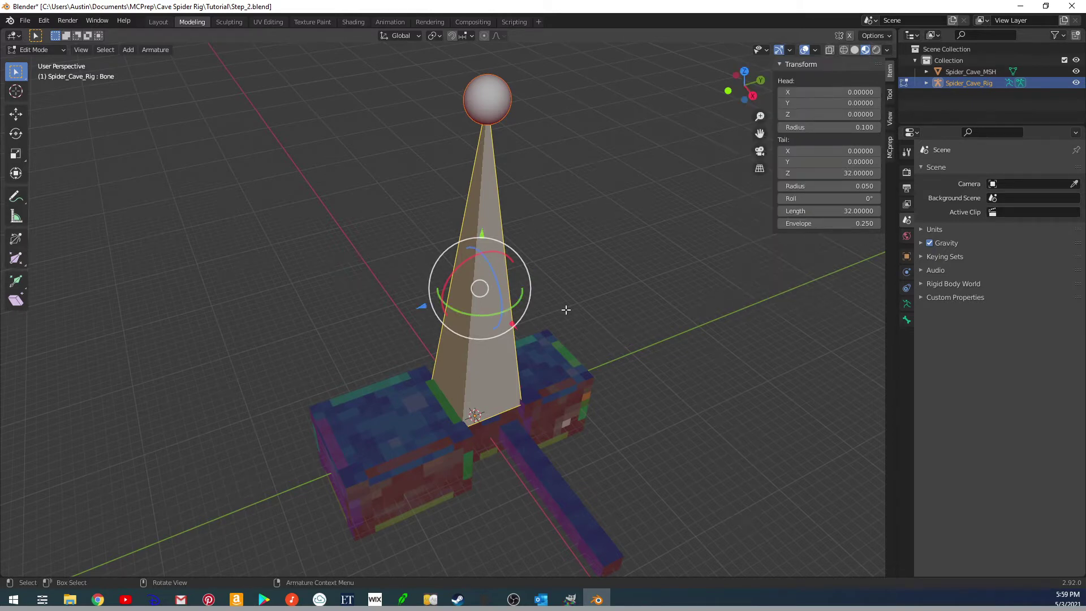
Rename the selected bone ROOT.
{"action": "middle_click_drag", "start_coordinate": [564, 308], "coordinate": [599, 275]}
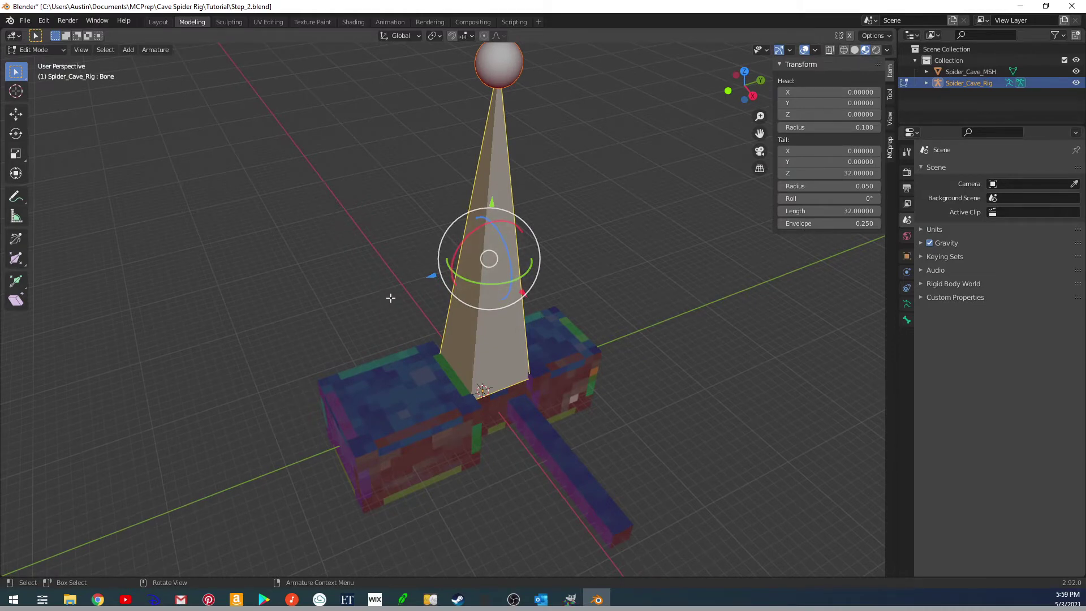
{"action": "middle_click_drag", "start_coordinate": [507, 199], "coordinate": [577, 289]}
{"action": "left_click", "coordinate": [907, 319]}
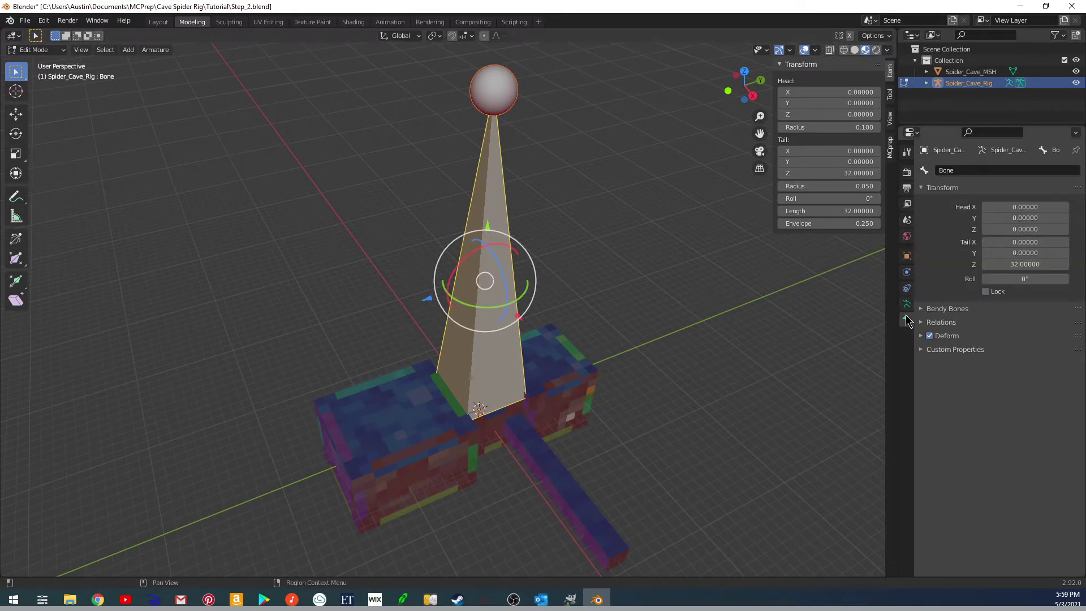
{"action": "left_click", "coordinate": [969, 171]}
{"action": "type", "text": "ROOT"}
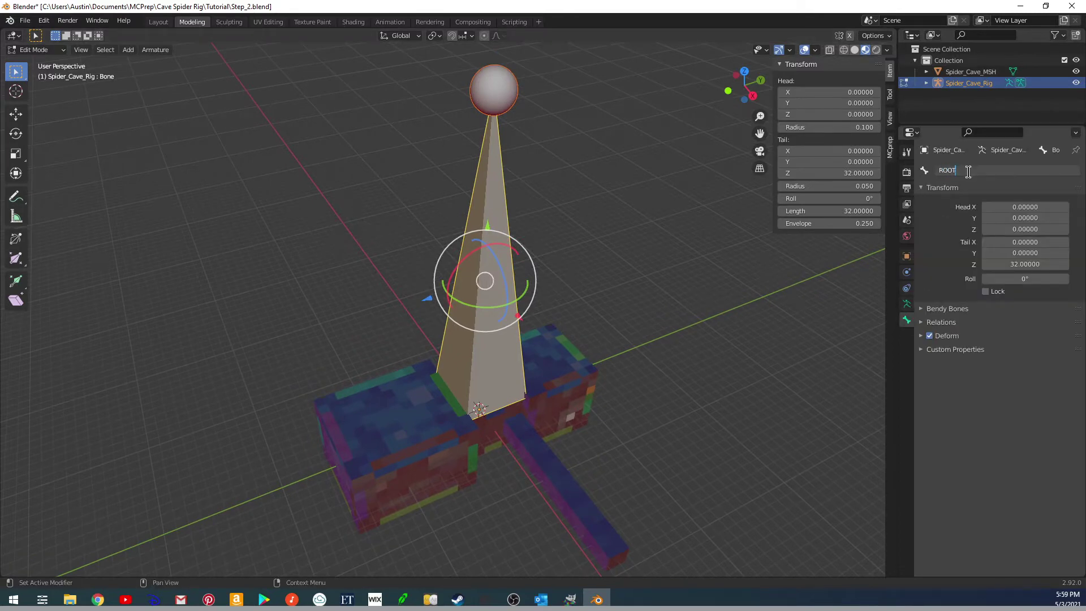
{"action": "key", "text": "Return"}
Duplicate the ROOT bone in place and rename the copy Body_DEF.
{"action": "middle_click_drag", "start_coordinate": [547, 357], "coordinate": [505, 315], "text": "shift"}
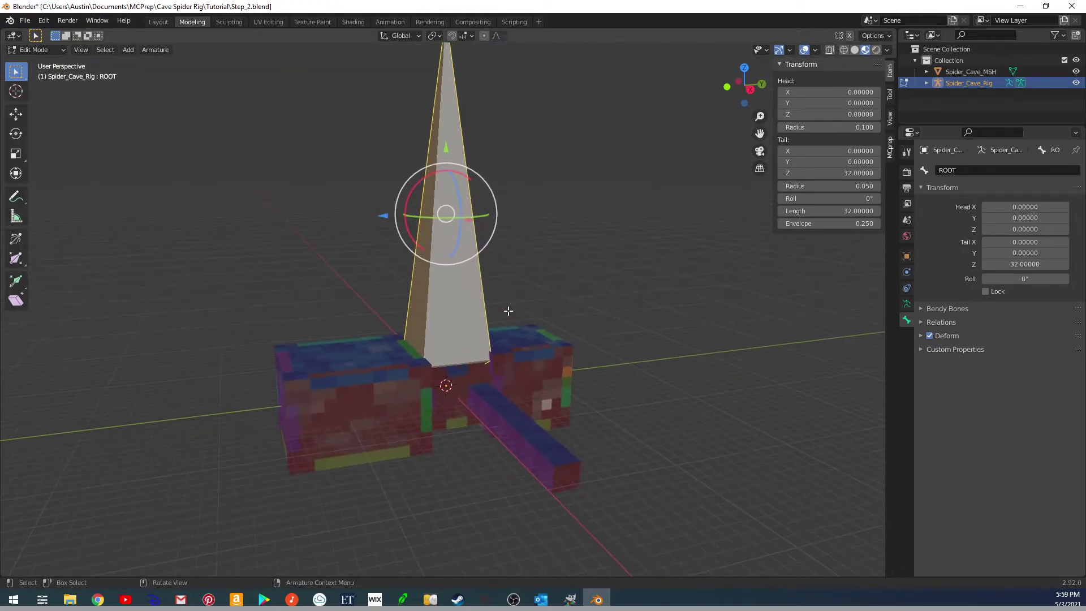
{"action": "key", "text": "shift+d"}
{"action": "right_click", "coordinate": [515, 311]}
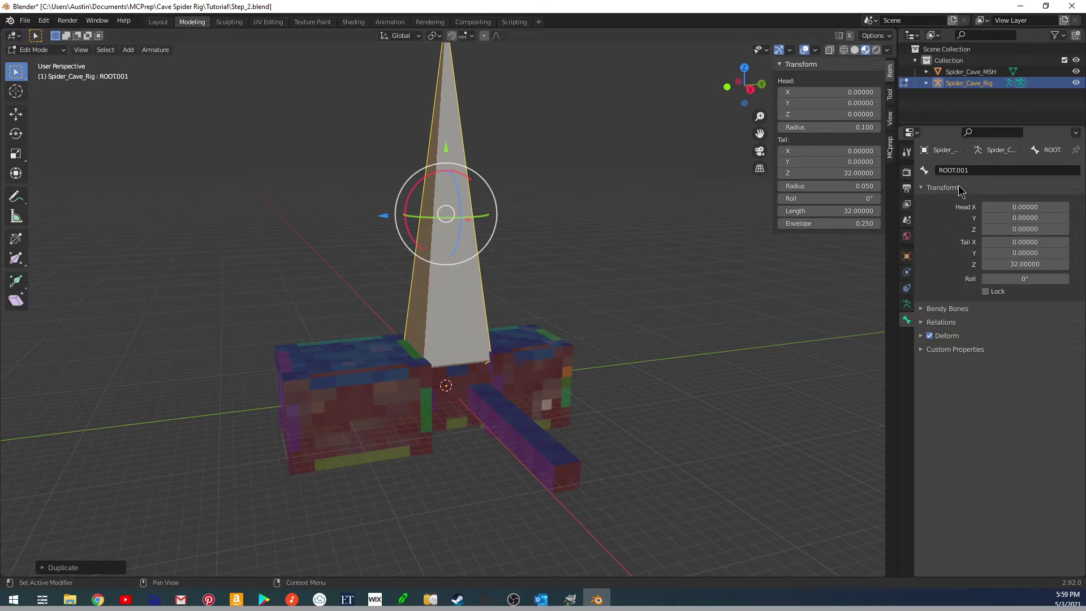
{"action": "left_click", "coordinate": [978, 171]}
{"action": "type", "text": "B"}
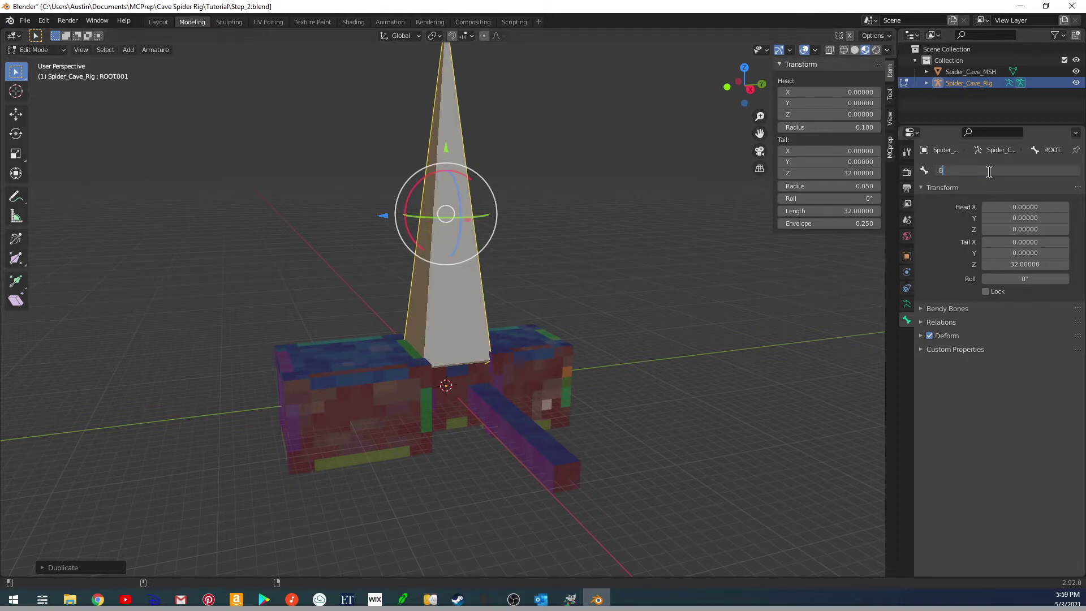
{"action": "type", "text": "ody_DEF"}
{"action": "key", "text": "Return"}
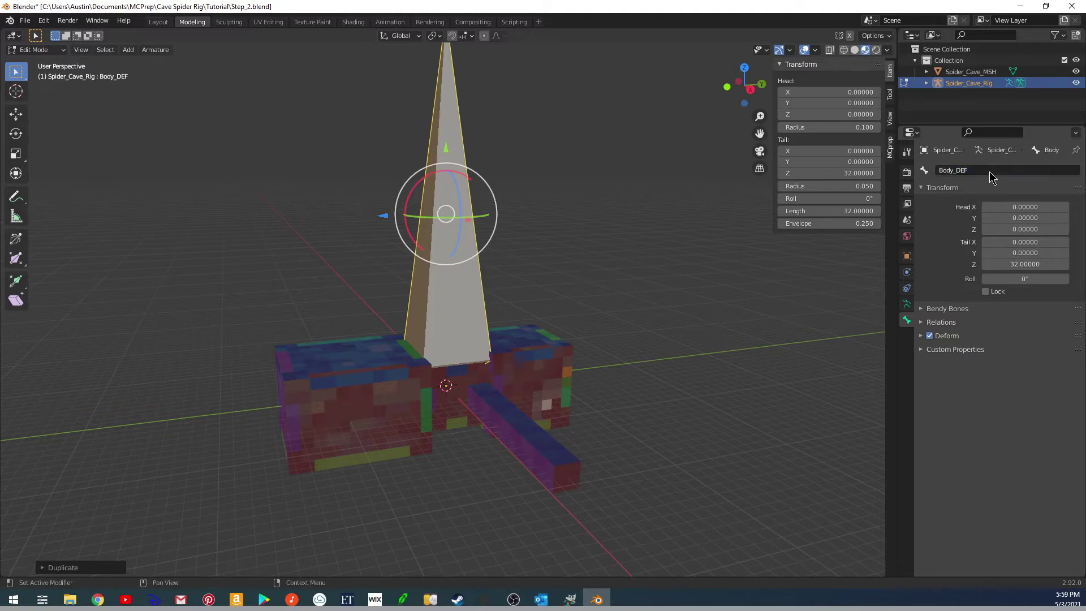
Set the Body_DEF bone's tail Z to 3.
{"action": "middle_click_drag", "start_coordinate": [719, 227], "coordinate": [722, 249], "text": "shift"}
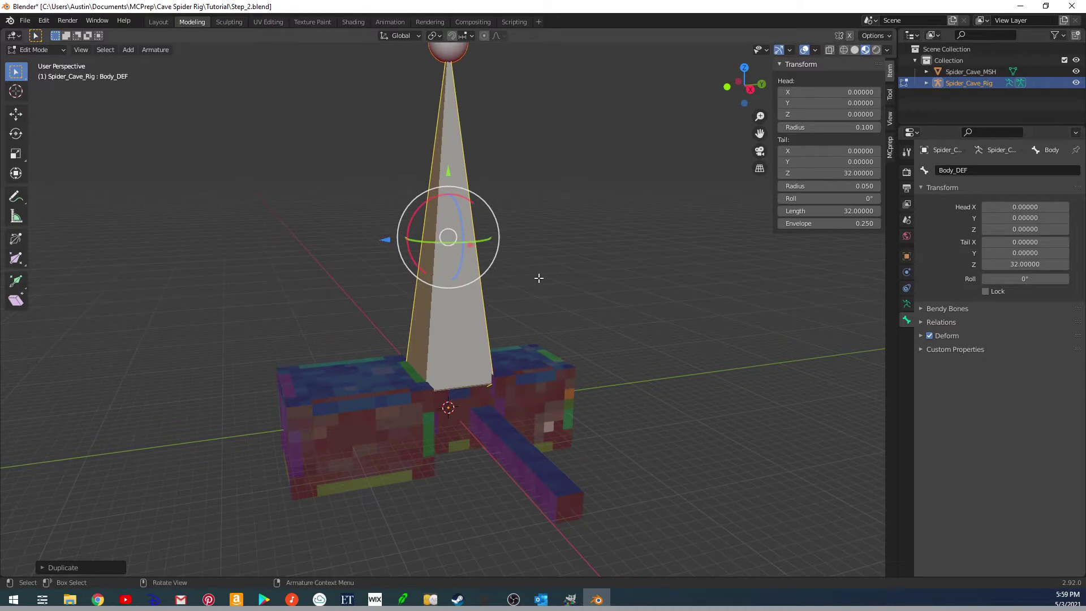
{"action": "left_click", "coordinate": [828, 174]}
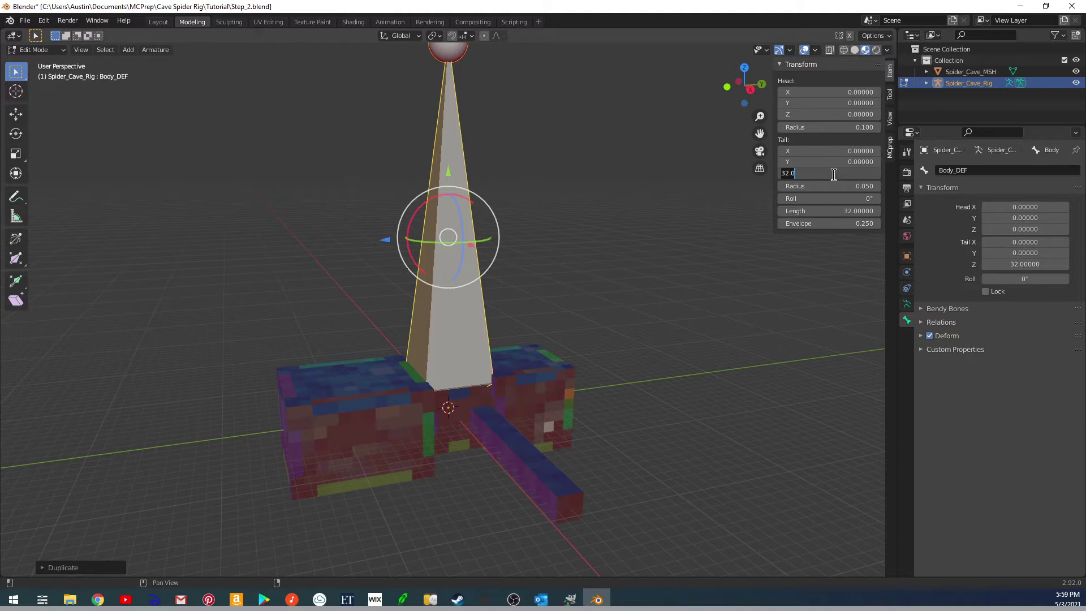
{"action": "type", "text": "3"}
{"action": "key", "text": "Return"}
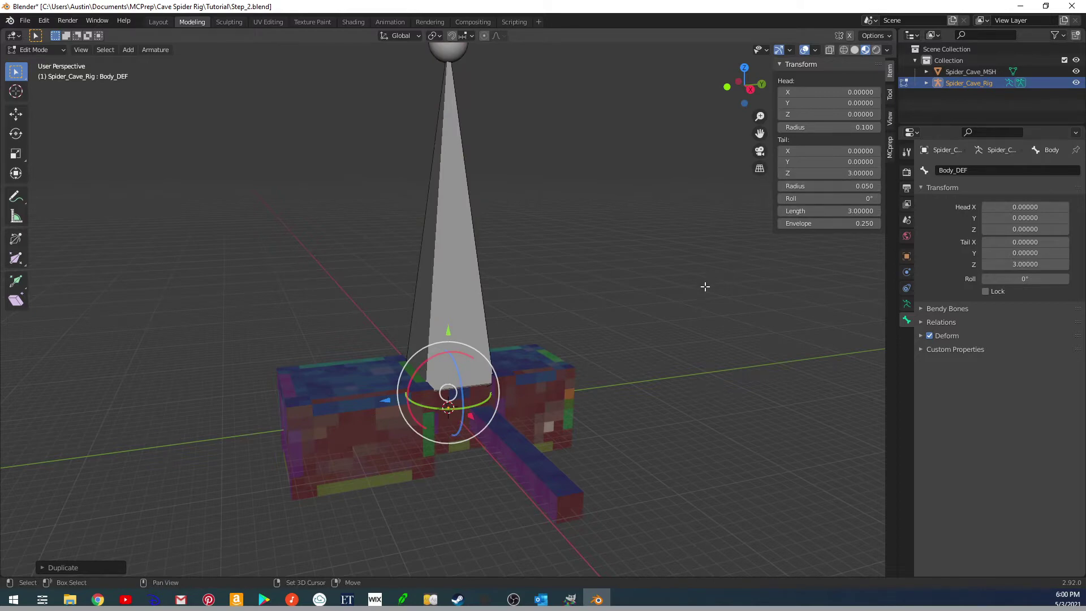
Isolate the armature in local view so the spider mesh is hidden.
{"action": "middle_click_drag", "start_coordinate": [682, 329], "coordinate": [550, 374]}
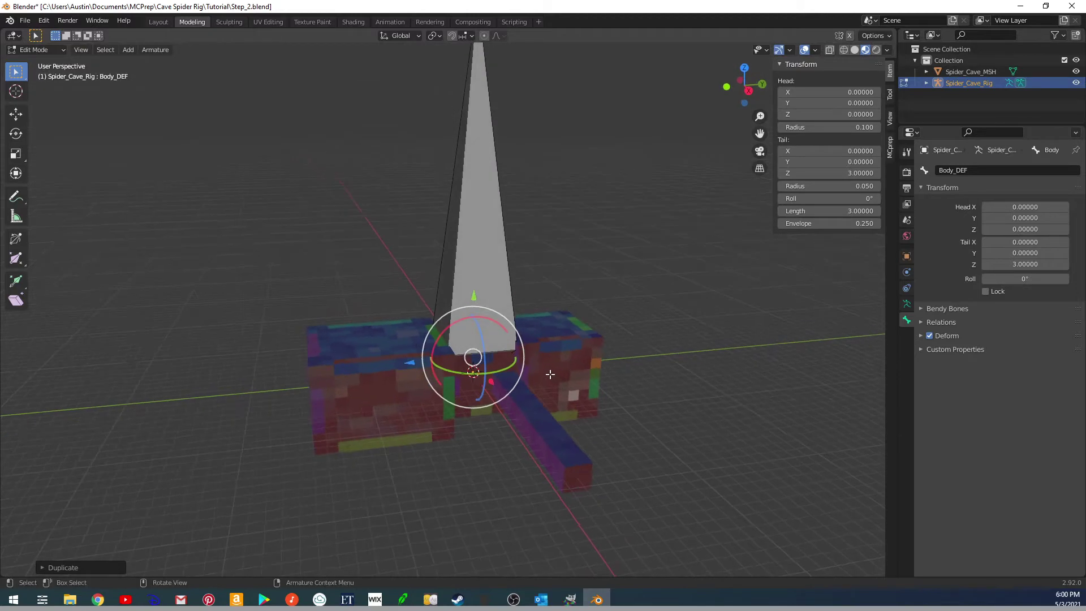
{"action": "key", "text": "KP_Divide"}
{"action": "scroll", "coordinate": [555, 368], "scroll_direction": "down", "scroll_amount": 12}
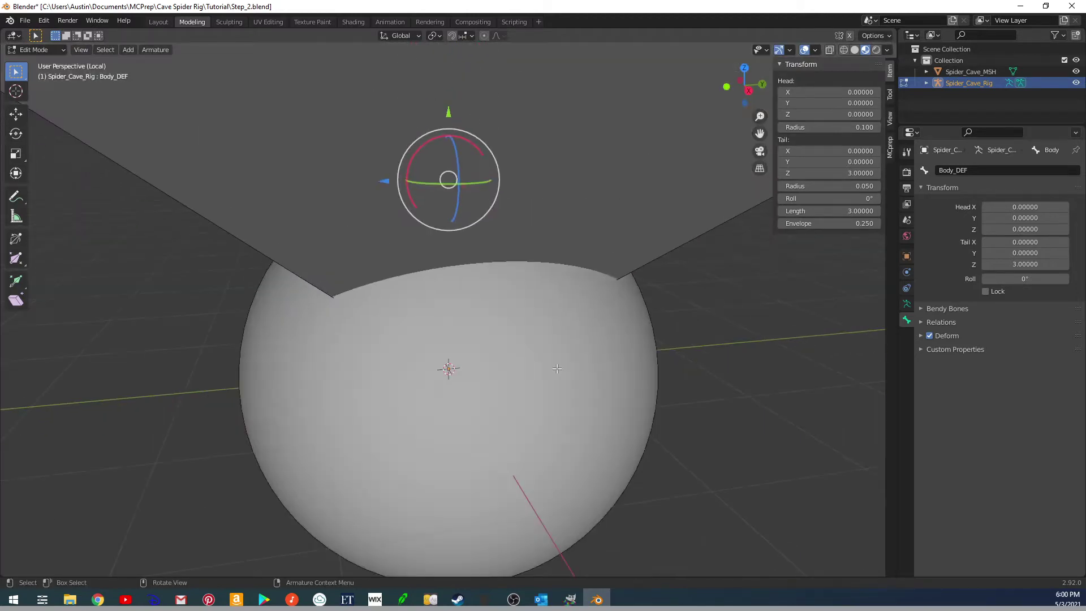
{"action": "middle_click_drag", "start_coordinate": [519, 363], "coordinate": [543, 380]}
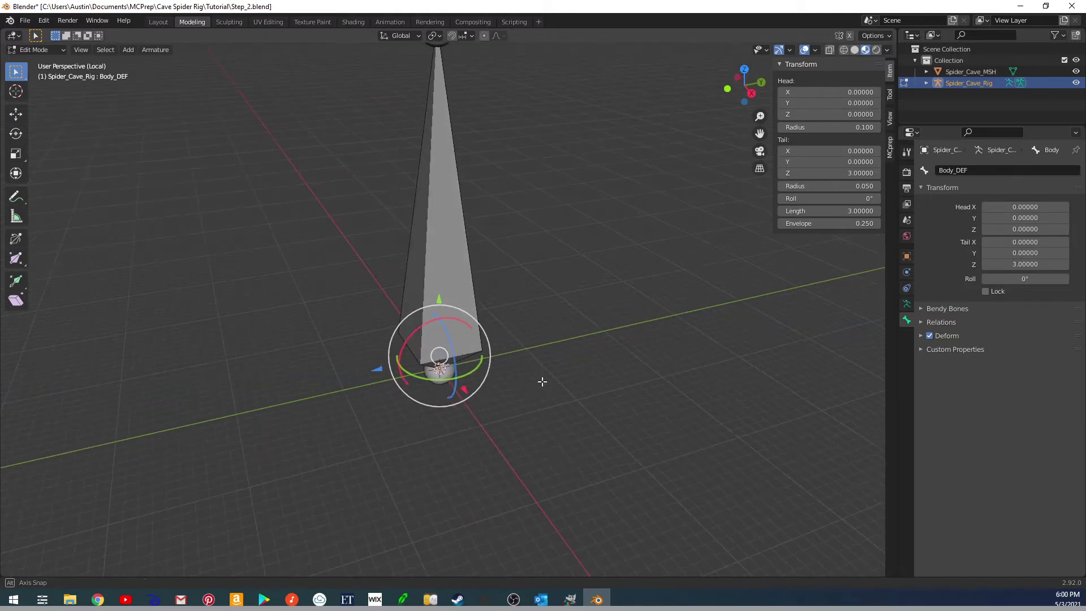
Lay the Body_DEF bone along the Y axis by setting its tail Z to 0 and tail Y to 3.
{"action": "left_click", "coordinate": [834, 174]}
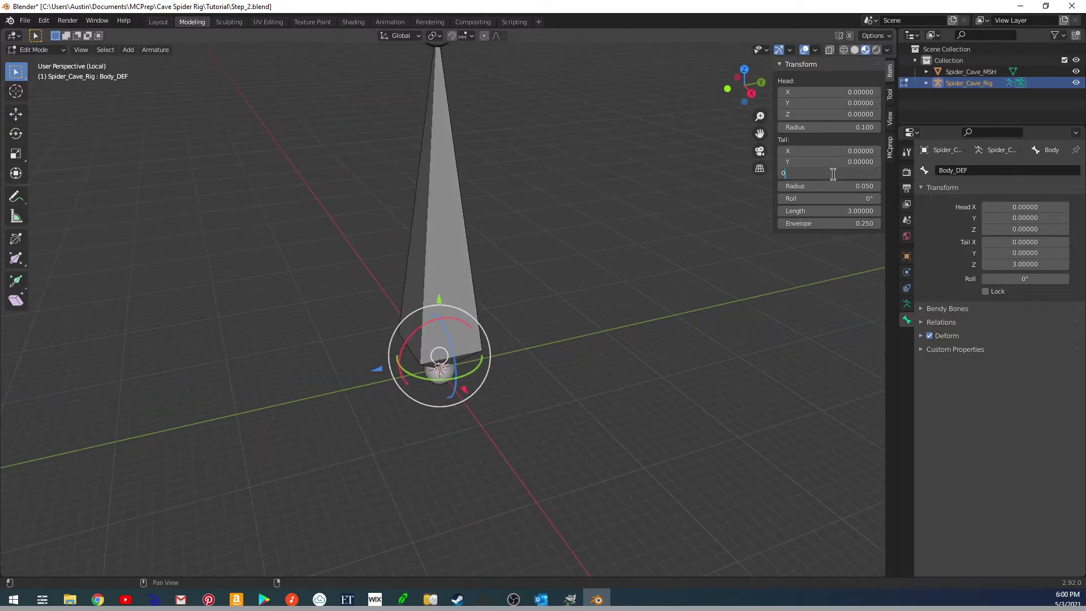
{"action": "type", "text": "0"}
{"action": "key", "text": "Return"}
{"action": "left_click", "coordinate": [828, 162]}
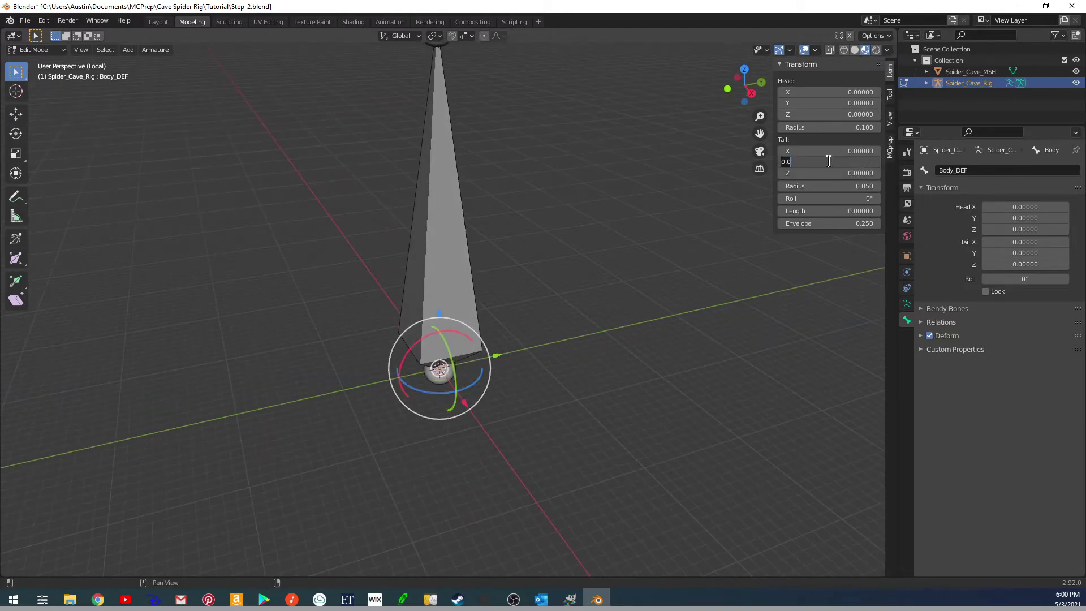
{"action": "type", "text": "3"}
{"action": "key", "text": "Return"}
{"action": "middle_click_drag", "start_coordinate": [602, 376], "coordinate": [488, 372]}
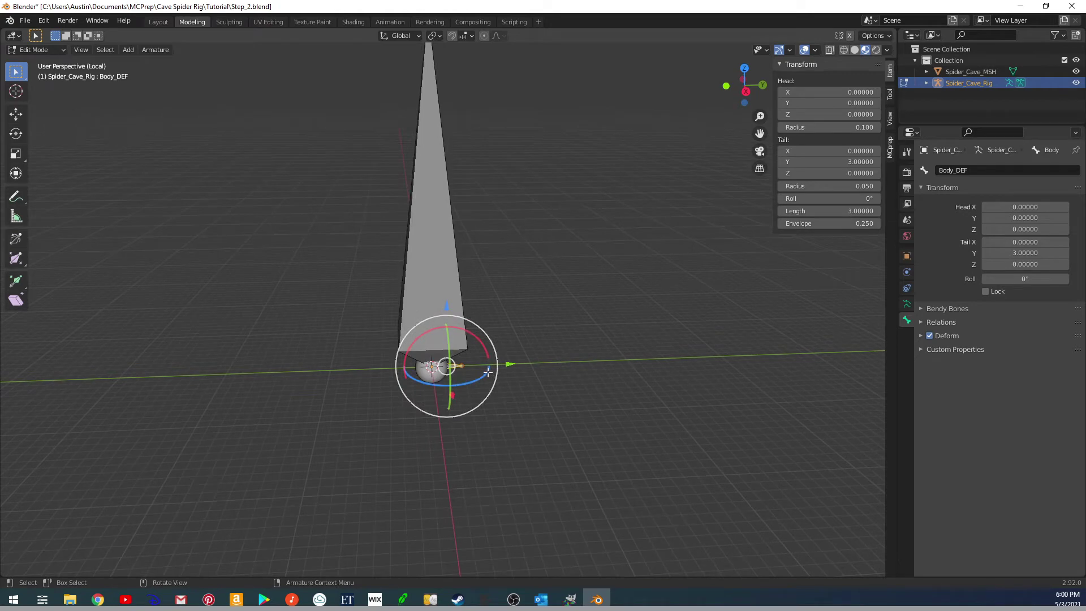
{"action": "key", "text": "r"}
{"action": "key", "text": "Escape"}
Extrude a new bone 8 units along the global Y axis from the tail of the Body_DEF bone.
{"action": "key", "text": "e"}
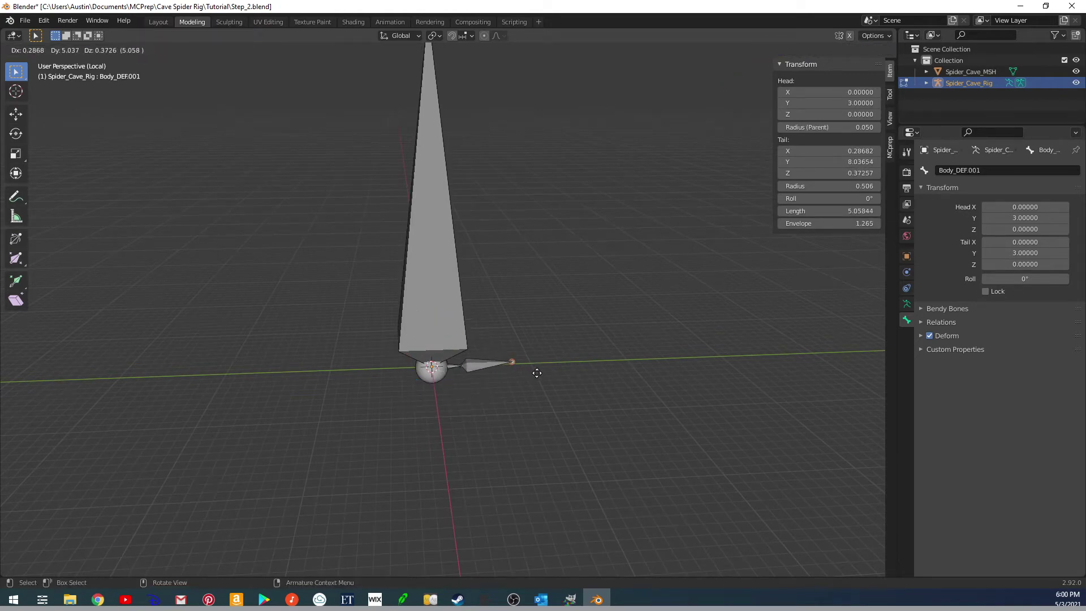
{"action": "key", "text": "y"}
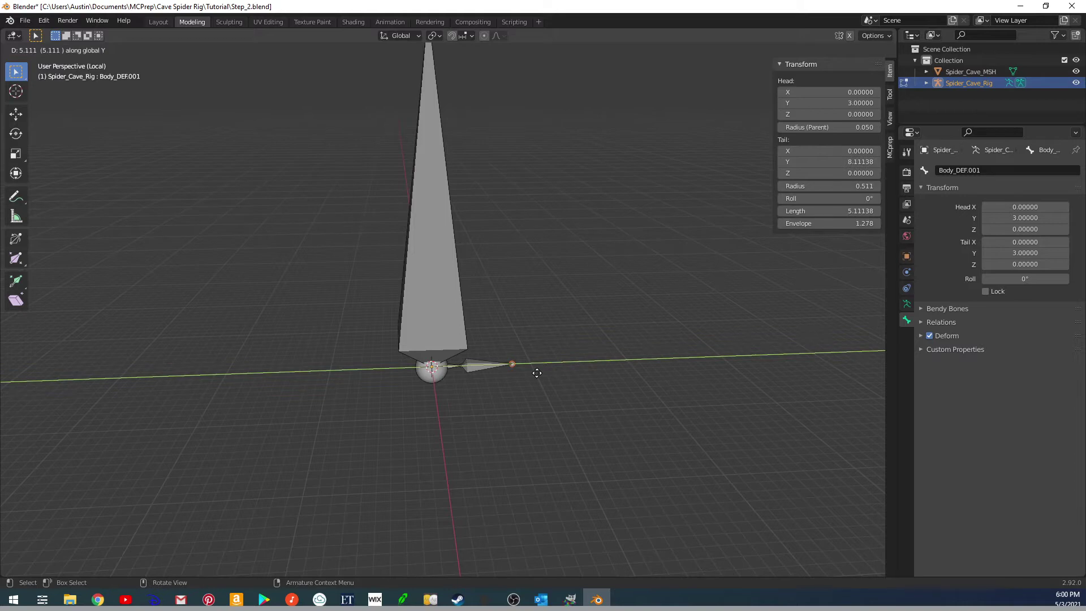
{"action": "type", "text": "8"}
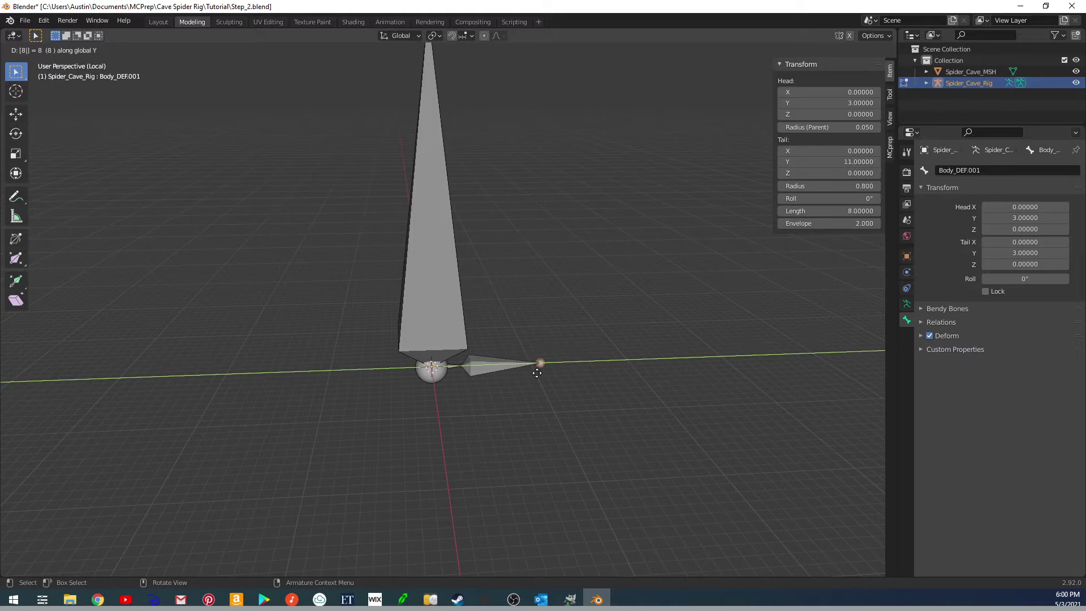
{"action": "key", "text": "Return"}
Rename the newly extruded bone Head_DEF.
{"action": "middle_click_drag", "start_coordinate": [537, 373], "coordinate": [490, 363]}
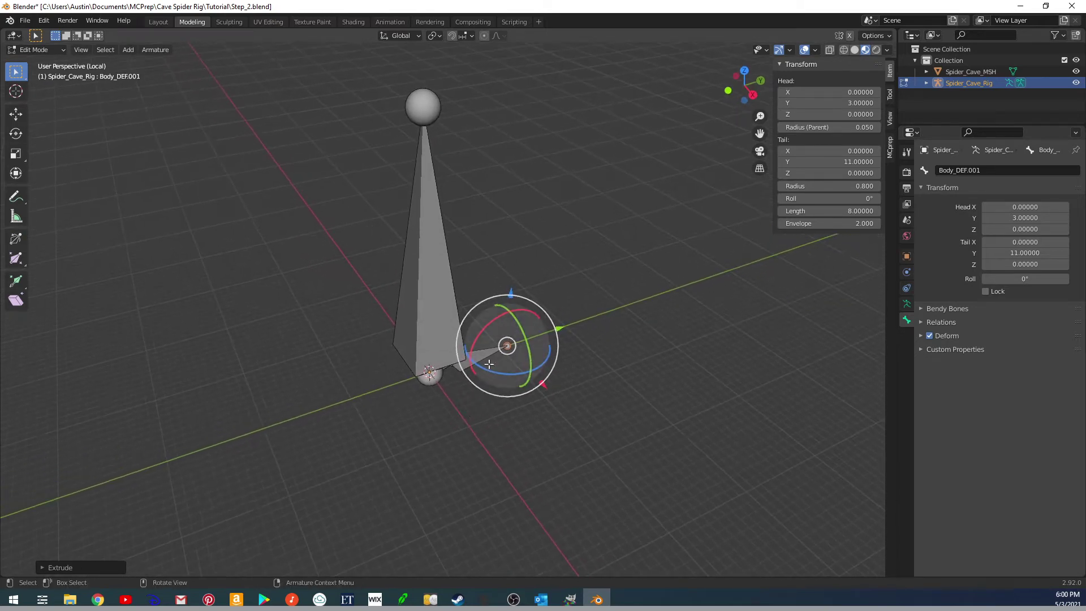
{"action": "left_click", "coordinate": [489, 364]}
{"action": "left_click", "coordinate": [985, 174]}
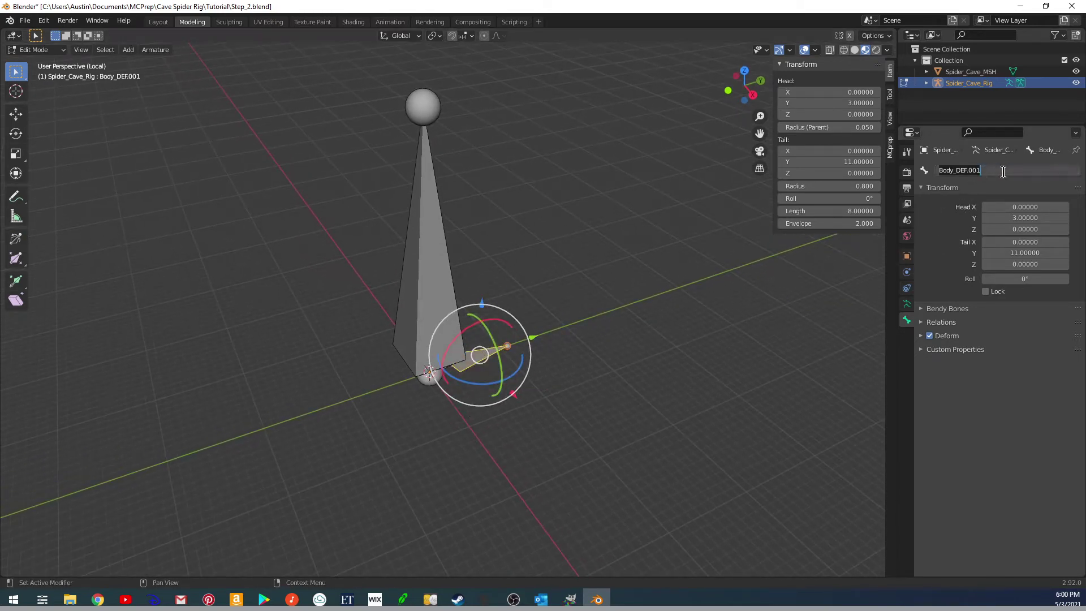
{"action": "type", "text": "Head_D"}
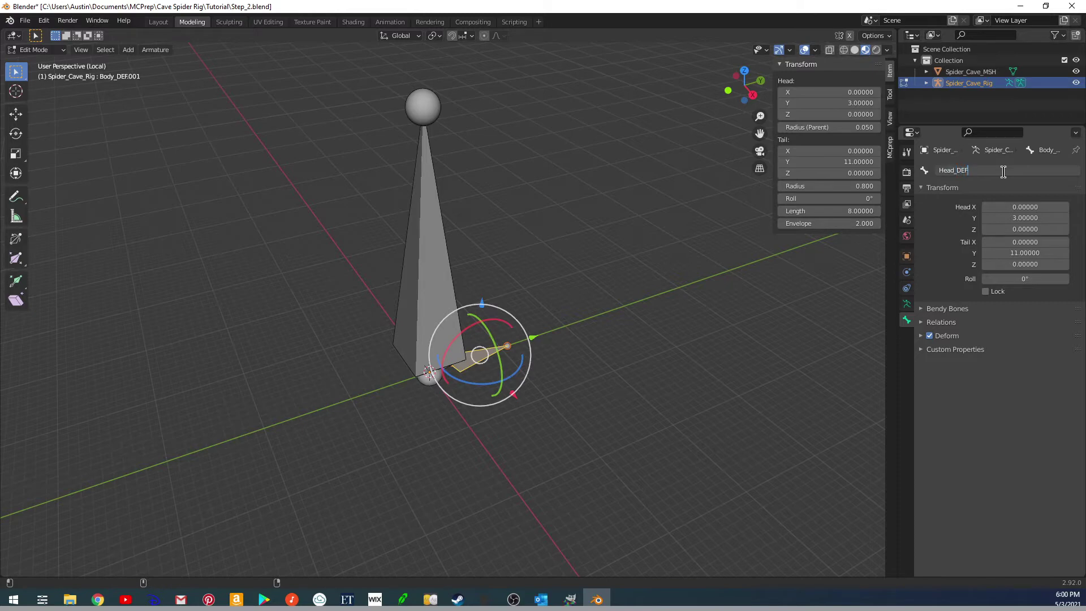
{"action": "type", "text": "EF"}
{"action": "key", "text": "Return"}
Turn off Deform for the tall ROOT bone.
{"action": "scroll", "coordinate": [634, 362], "scroll_direction": "up", "scroll_amount": 5, "text": "ctrl"}
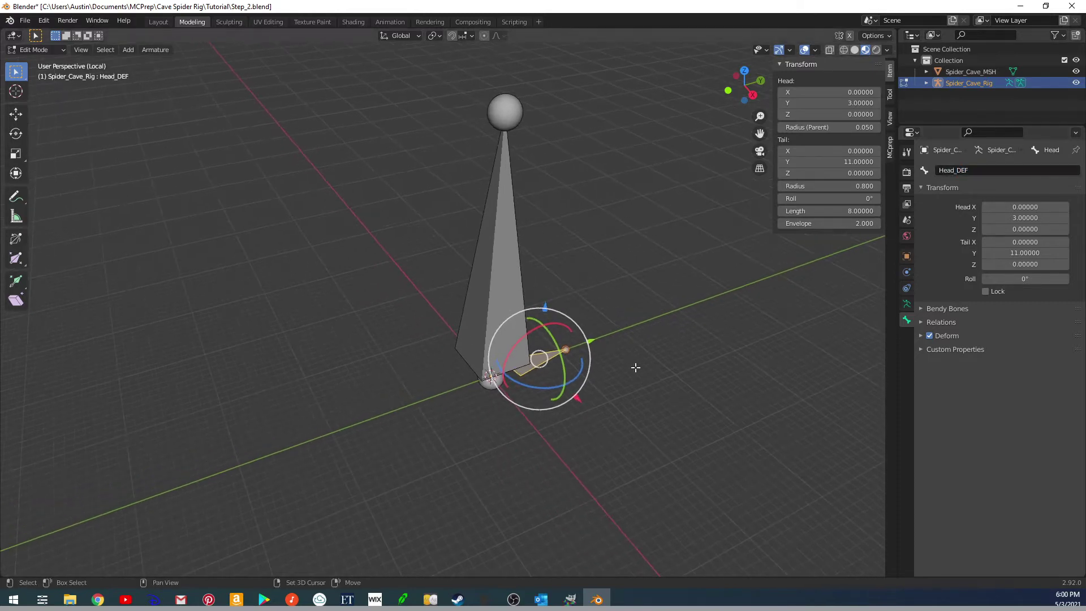
{"action": "middle_click_drag", "start_coordinate": [636, 368], "coordinate": [597, 371]}
{"action": "left_click", "coordinate": [488, 312]}
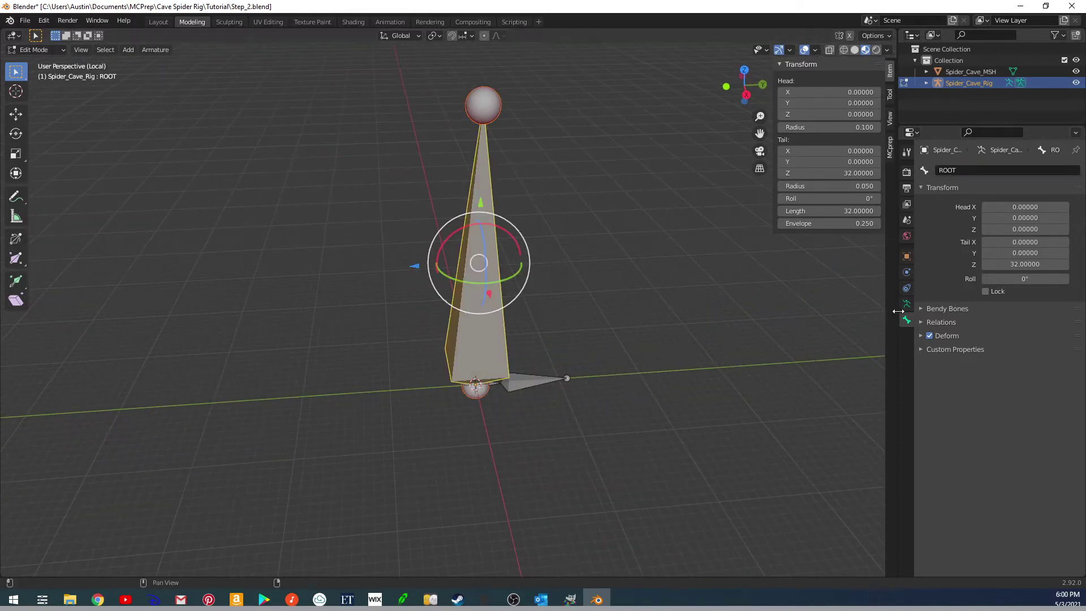
{"action": "left_click", "coordinate": [930, 336]}
Parent the Body_DEF bone to the ROOT bone with Keep Offset.
{"action": "middle_click_drag", "start_coordinate": [605, 341], "coordinate": [537, 339], "text": "shift"}
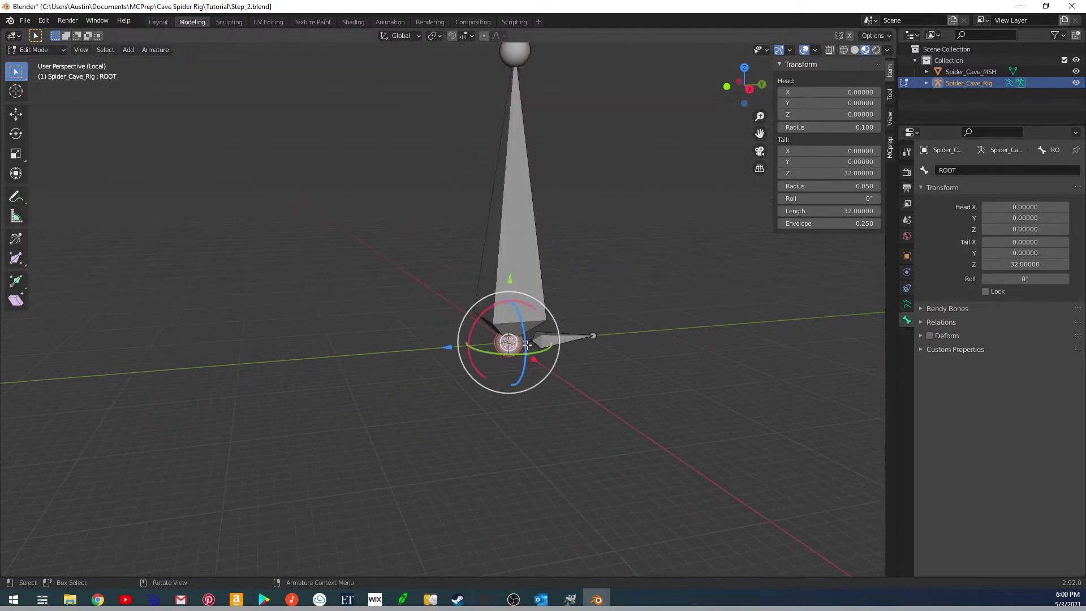
{"action": "left_click", "coordinate": [527, 343]}
{"action": "left_click", "coordinate": [554, 341]}
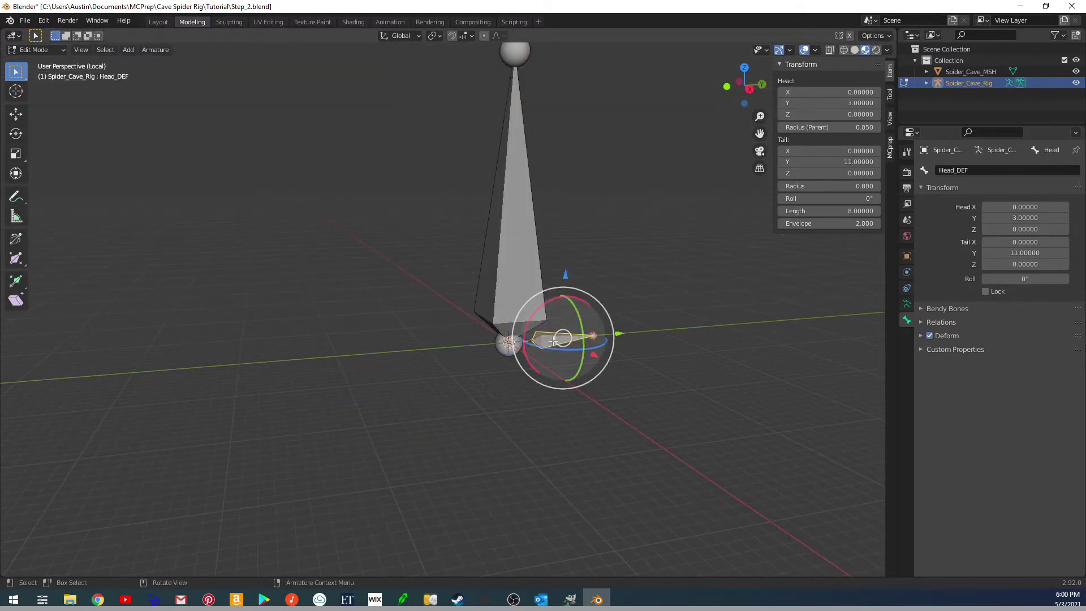
{"action": "middle_click_drag", "start_coordinate": [583, 338], "coordinate": [534, 375]}
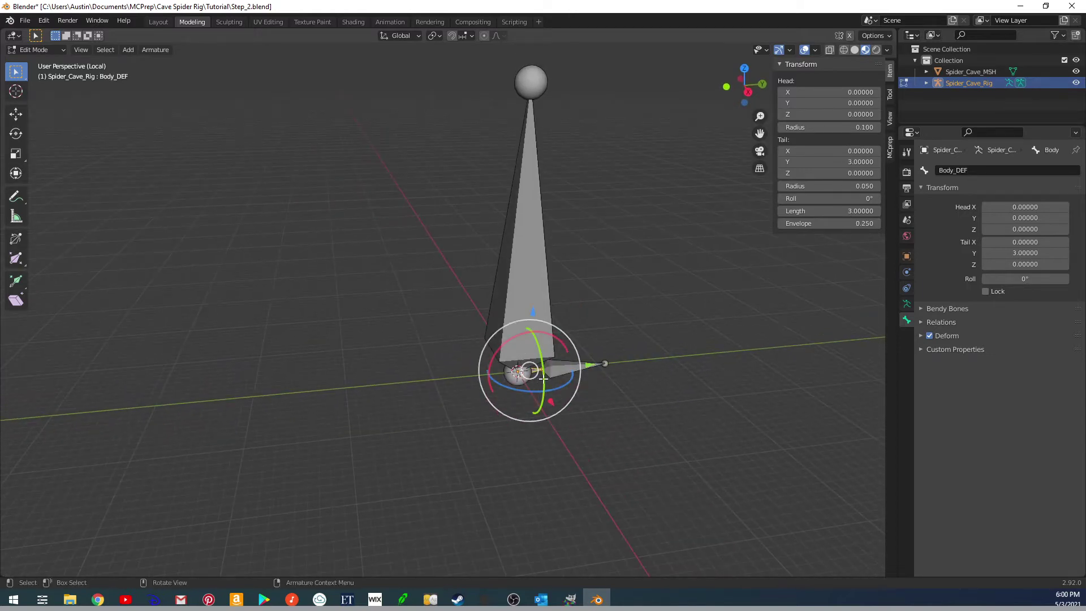
{"action": "left_click", "coordinate": [545, 291]}
{"action": "key", "text": "ctrl+p"}
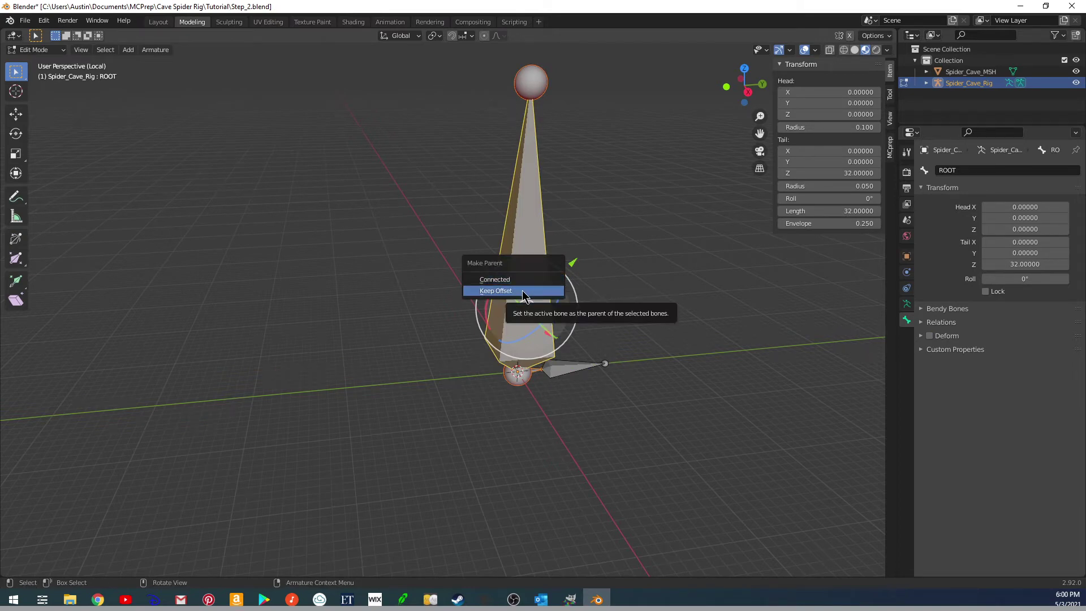
{"action": "left_click", "coordinate": [522, 292]}
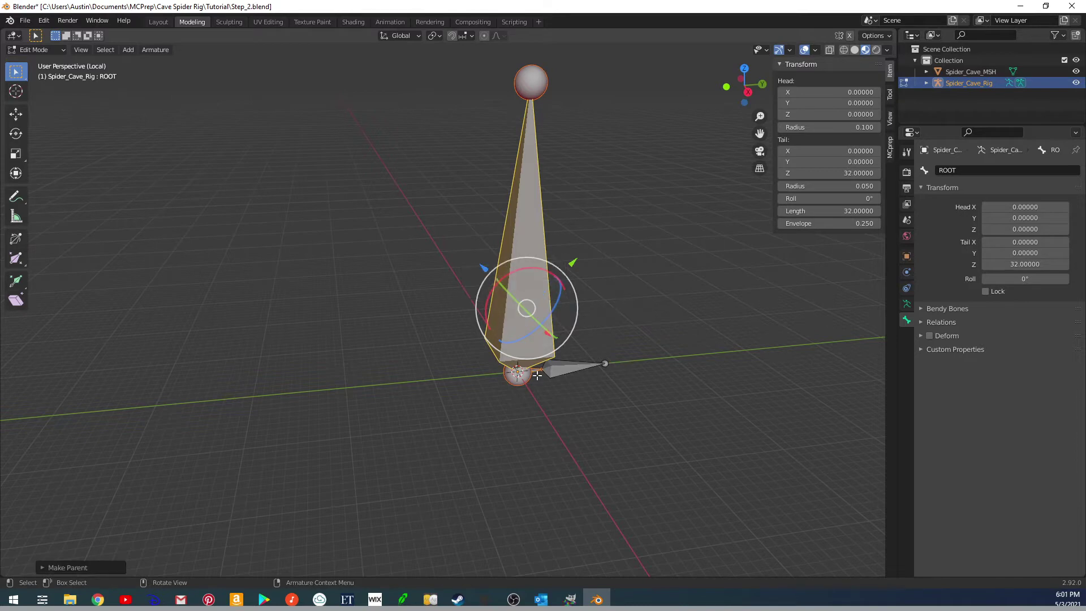
Rename the Body_DEF bone Body_CTL.
{"action": "scroll", "coordinate": [526, 340], "scroll_direction": "up", "scroll_amount": 4}
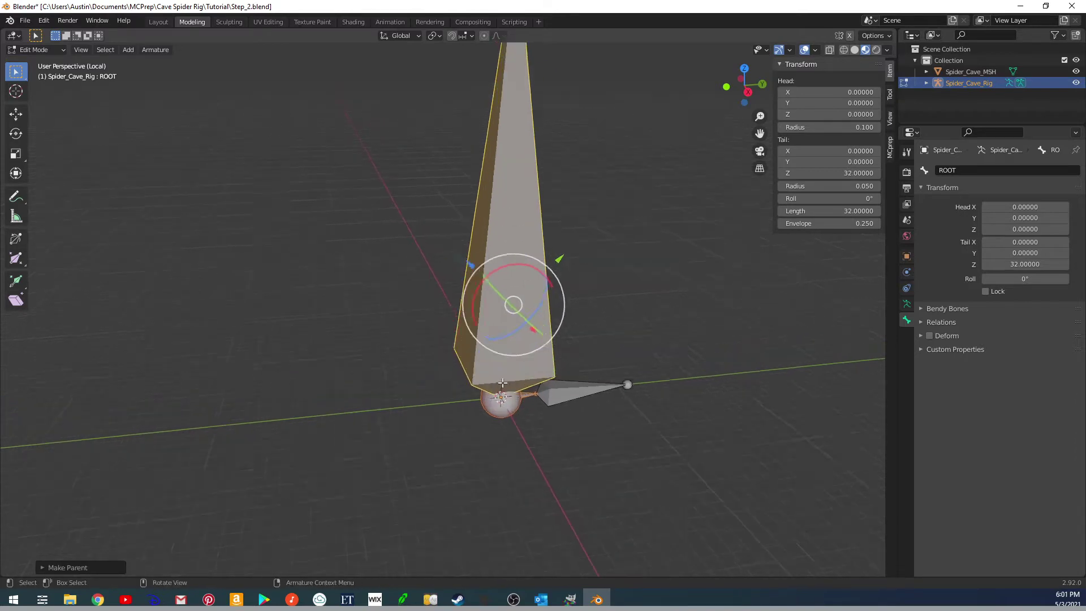
{"action": "middle_click_drag", "start_coordinate": [532, 390], "coordinate": [500, 366], "text": "shift"}
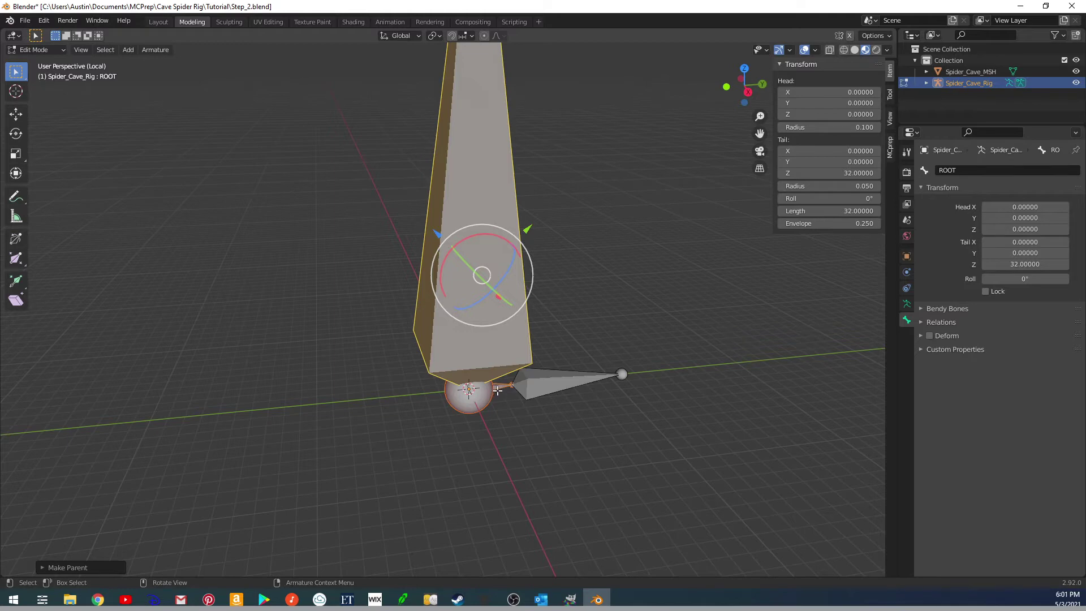
{"action": "left_click", "coordinate": [500, 390]}
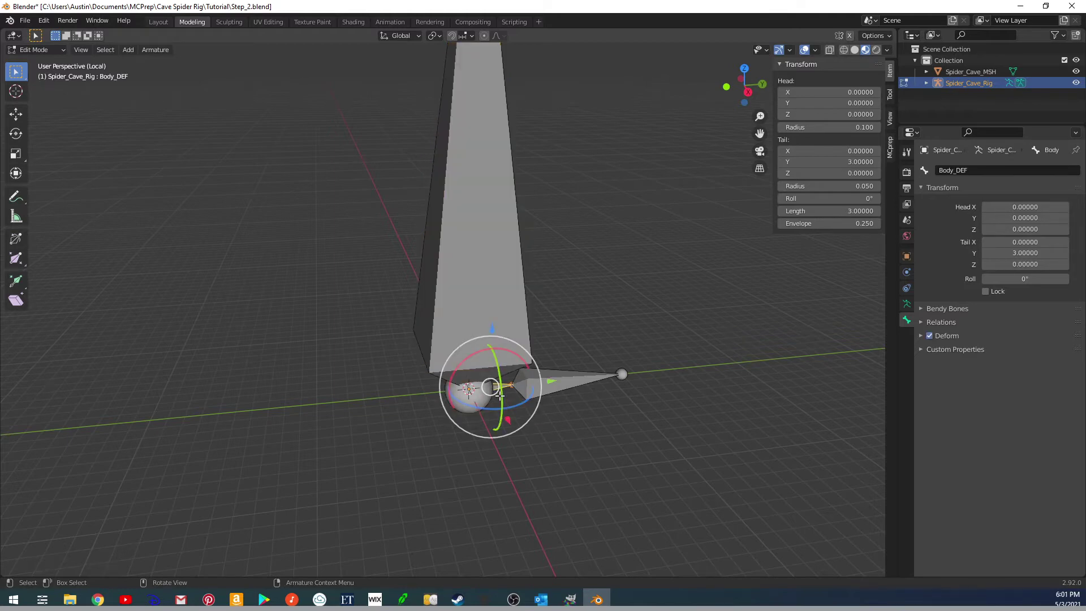
{"action": "left_click", "coordinate": [970, 170]}
{"action": "key", "text": "BackSpace"}
{"action": "key", "text": "BackSpace"}
{"action": "key", "text": "BackSpace"}
{"action": "type", "text": "CTL"}
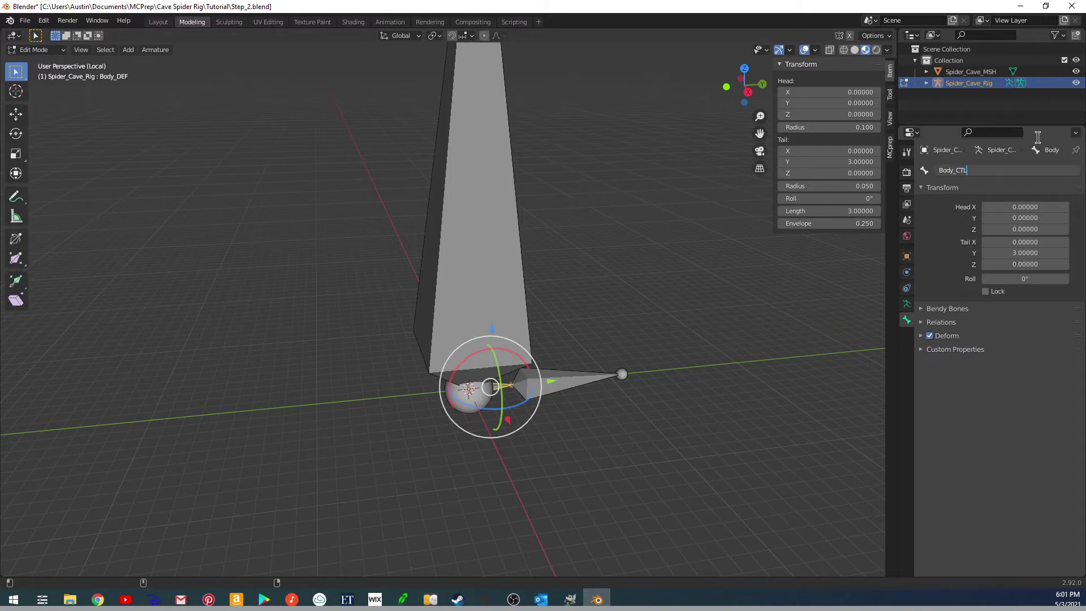
{"action": "key", "text": "Return"}
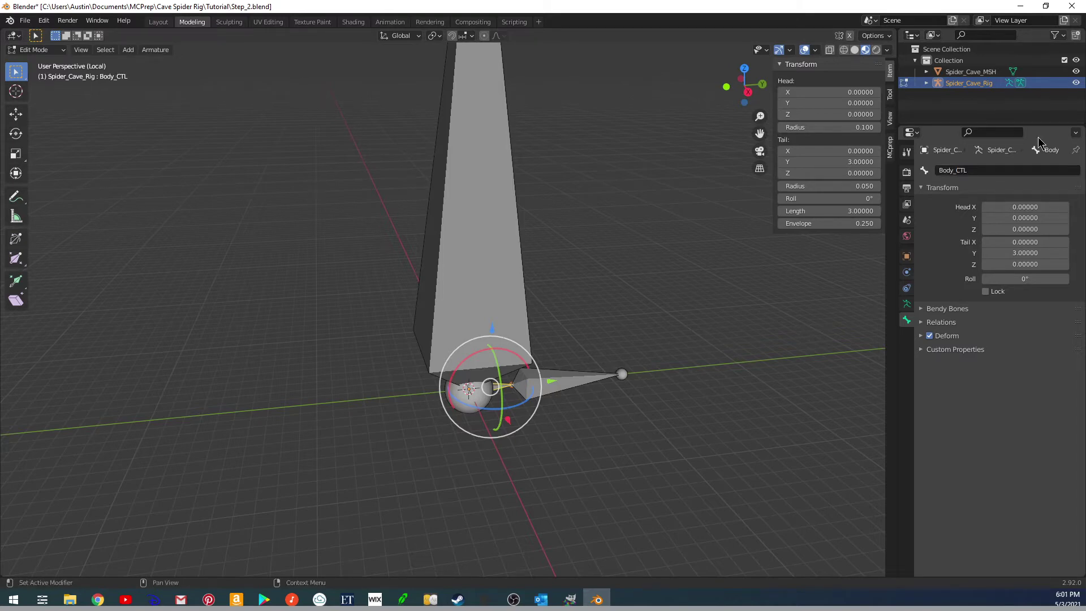
Rename the Head_DEF bone Head_CTL.
{"action": "left_click", "coordinate": [569, 383]}
{"action": "left_click", "coordinate": [962, 171]}
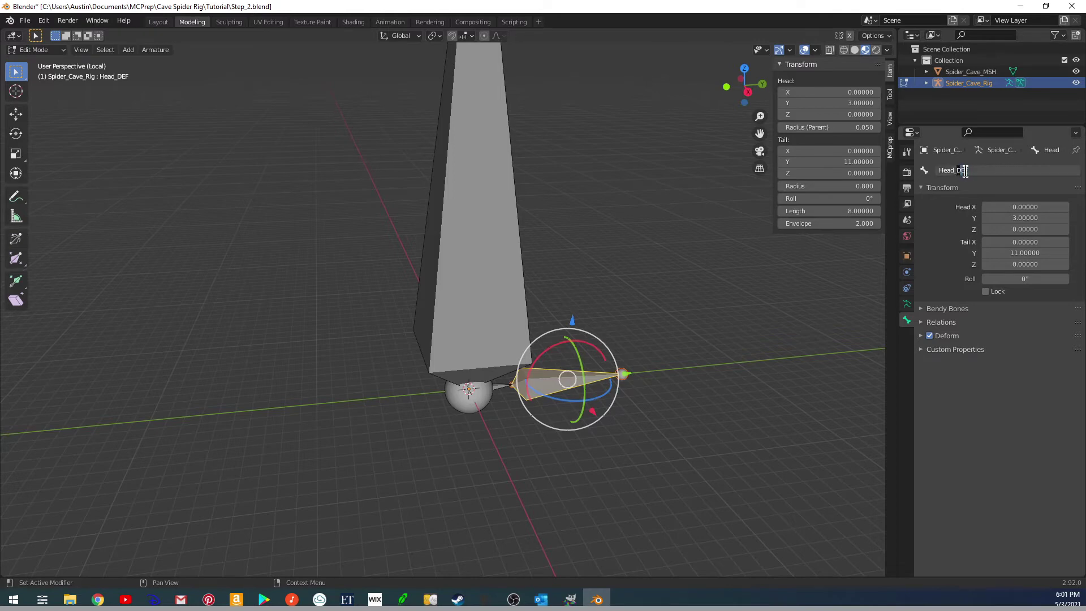
{"action": "key", "text": "BackSpace"}
{"action": "key", "text": "BackSpace"}
{"action": "key", "text": "BackSpace"}
{"action": "type", "text": "CTL"}
{"action": "key", "text": "Return"}
Duplicate the Body_CTL bone in place and set the copy's tail Y to -12.
{"action": "middle_click_drag", "start_coordinate": [516, 382], "coordinate": [598, 338], "text": "shift"}
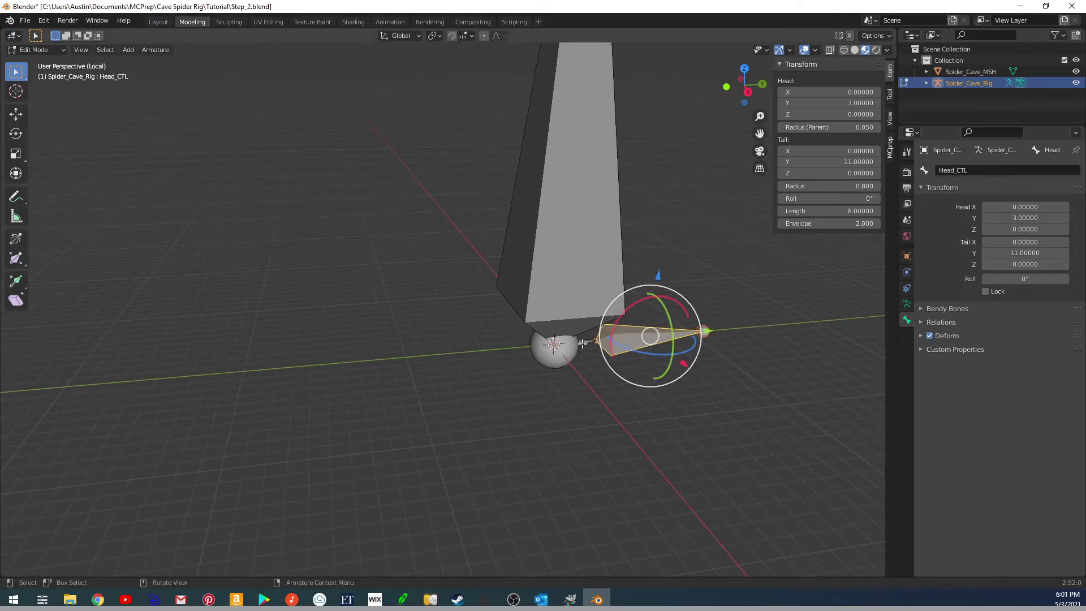
{"action": "left_click", "coordinate": [594, 341]}
{"action": "key", "text": "shift+d"}
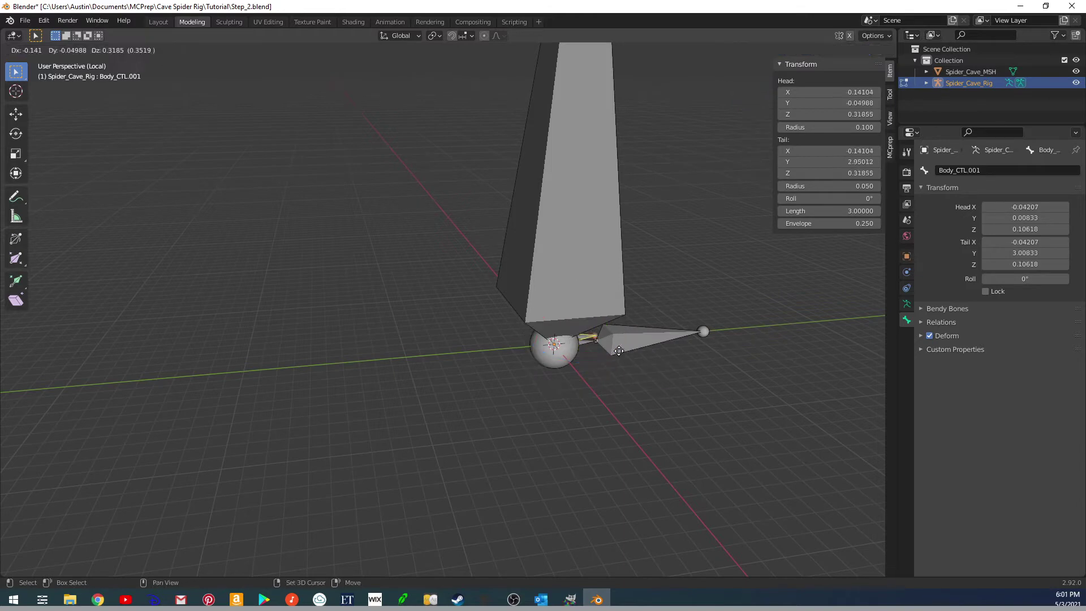
{"action": "right_click", "coordinate": [624, 361]}
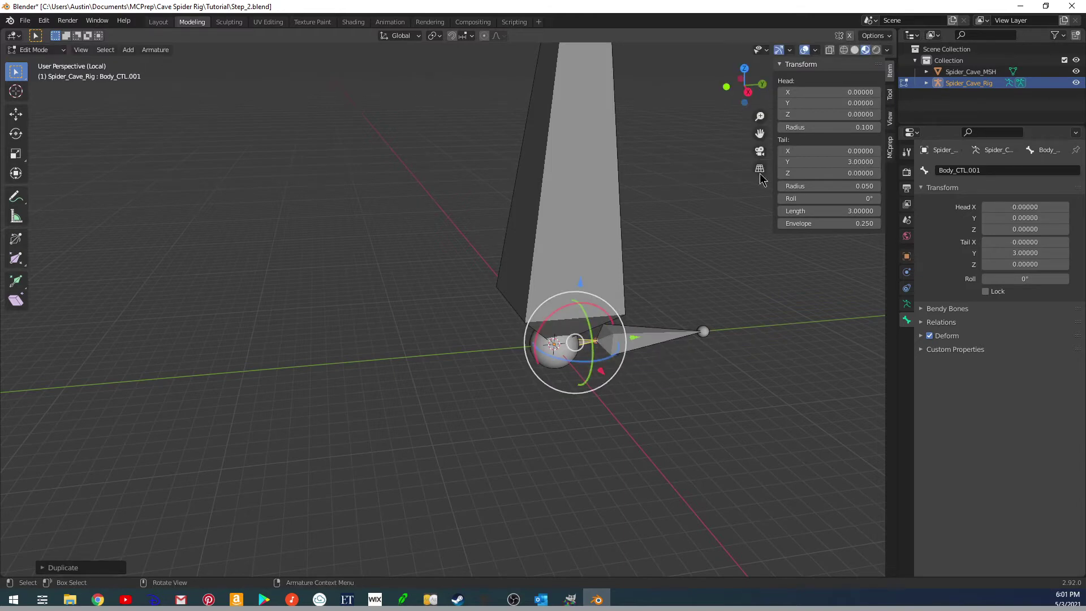
{"action": "left_click", "coordinate": [827, 164]}
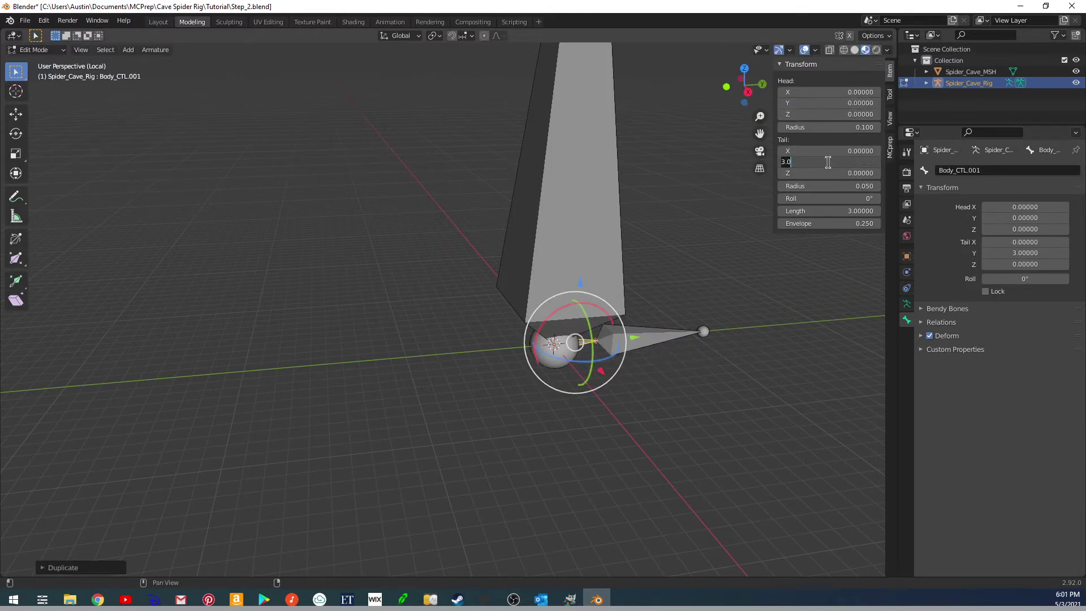
{"action": "type", "text": "-12"}
{"action": "key", "text": "Return"}
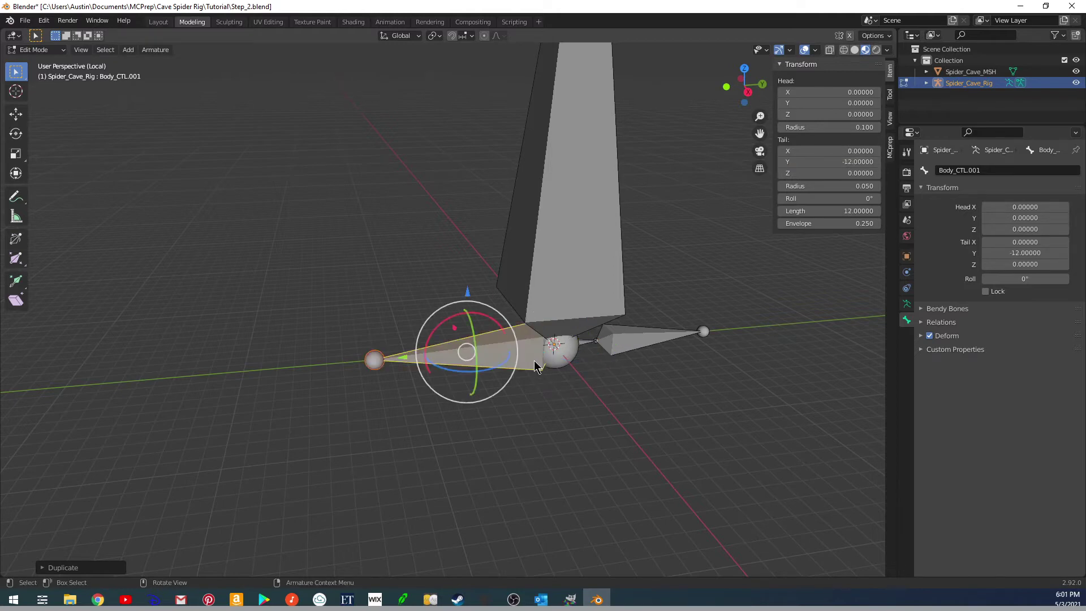
Set the roll of the duplicated, backward-pointing bone to 180°.
{"action": "middle_click_drag", "start_coordinate": [532, 364], "coordinate": [500, 336]}
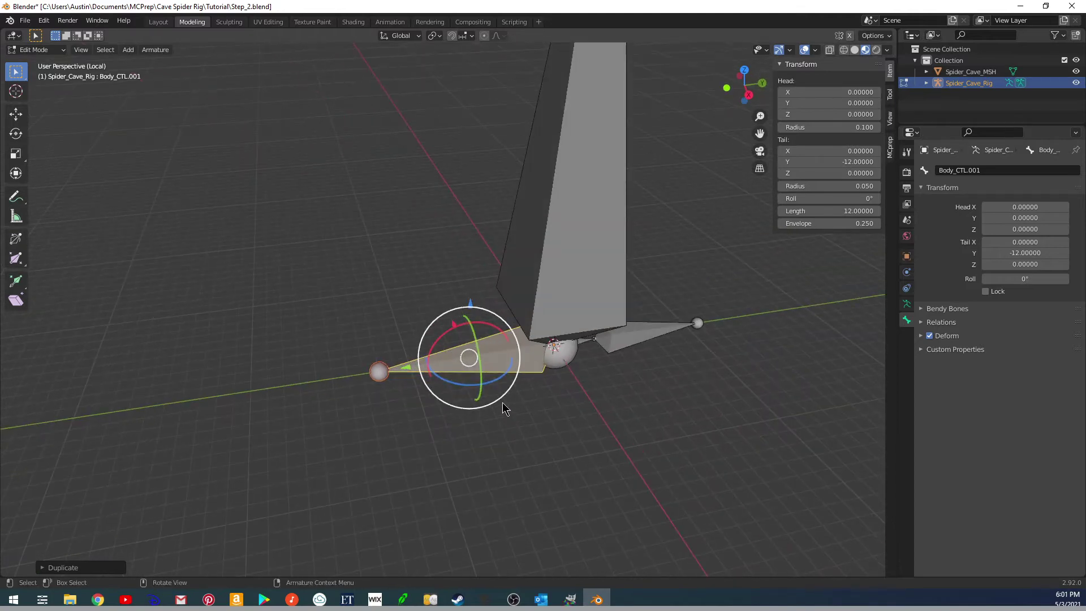
{"action": "middle_click_drag", "start_coordinate": [502, 399], "coordinate": [552, 347]}
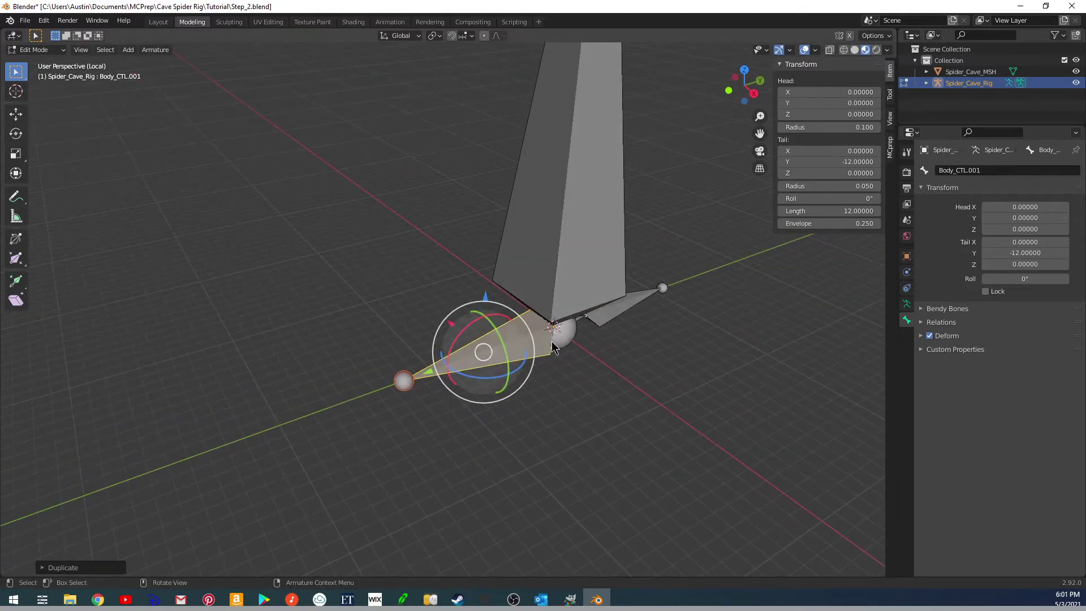
{"action": "left_click", "coordinate": [840, 199]}
{"action": "key", "text": "Return"}
{"action": "middle_click_drag", "start_coordinate": [600, 422], "coordinate": [426, 354]}
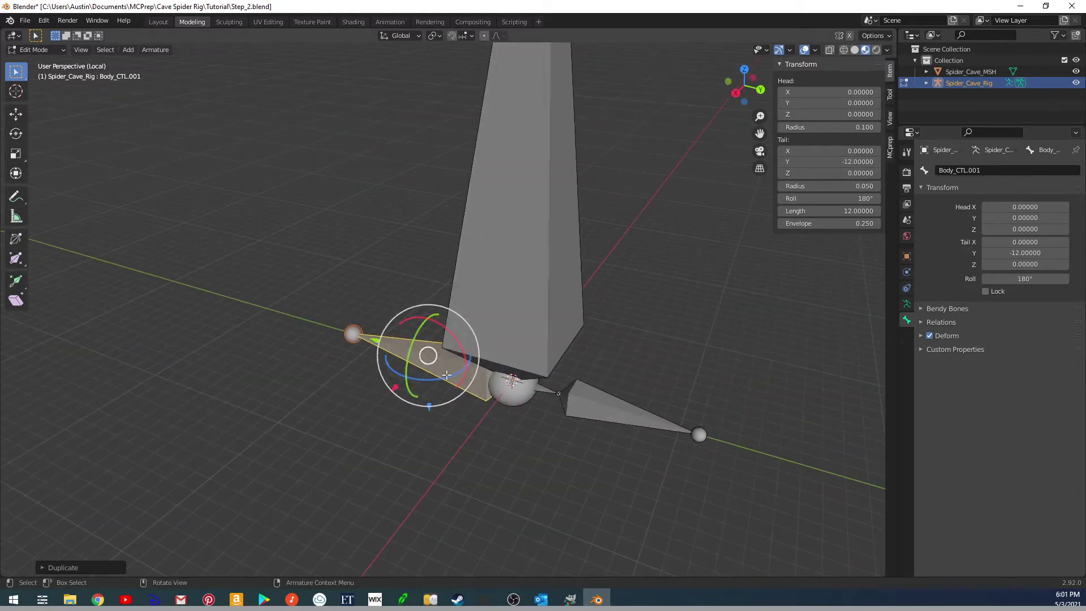
Try the Local orientation for the object gizmos, and restore the Normal orientation.
{"action": "left_click", "coordinate": [791, 50]}
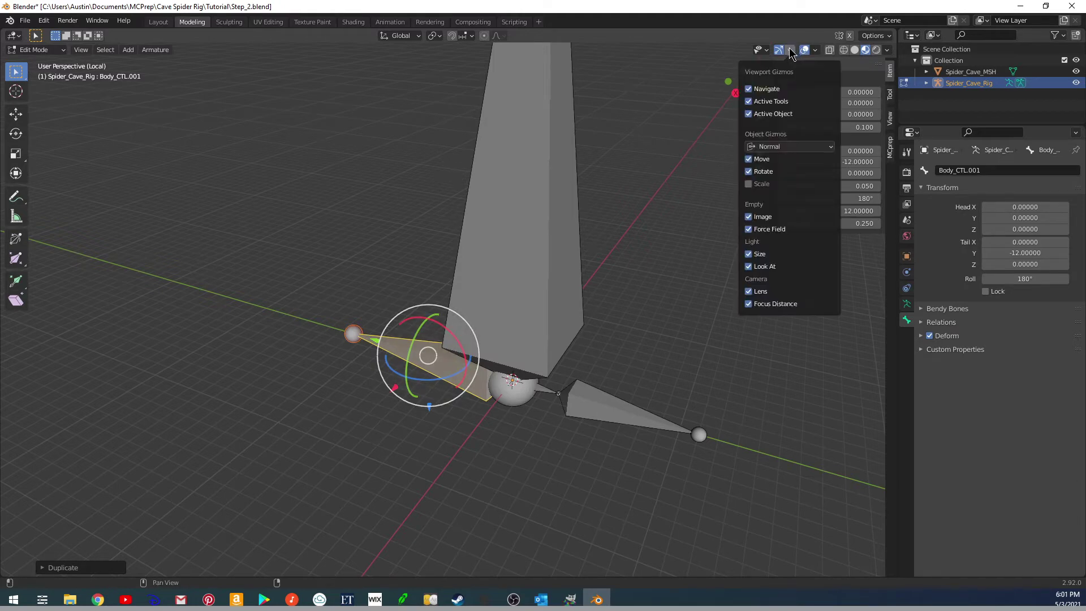
{"action": "left_click", "coordinate": [790, 147]}
{"action": "left_click", "coordinate": [781, 191]}
{"action": "left_click", "coordinate": [790, 147]}
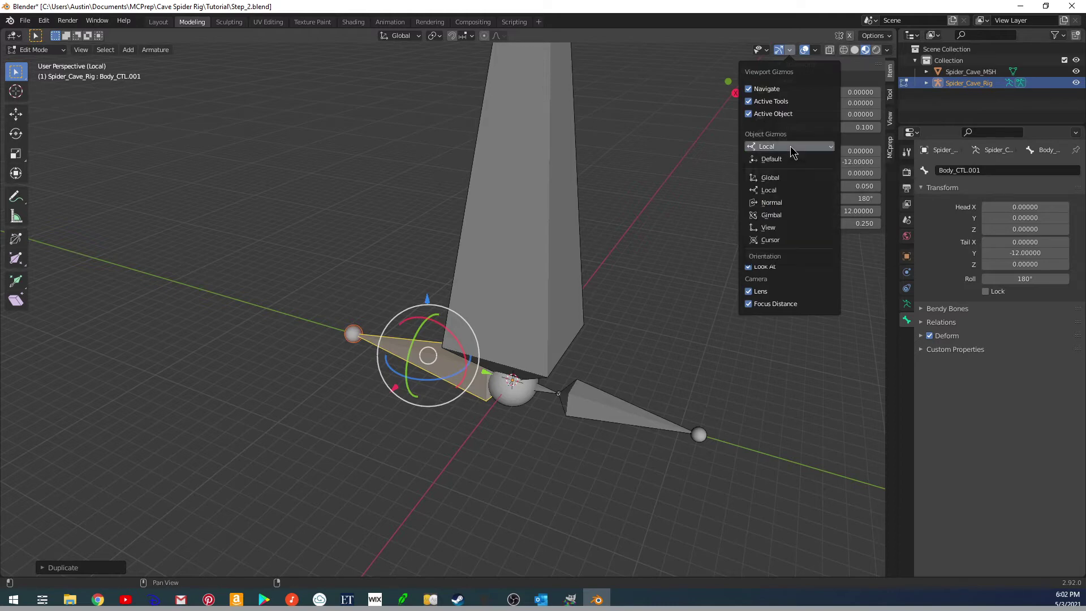
{"action": "left_click", "coordinate": [784, 203]}
Rename the duplicated, backward-pointing bone Abdomen_CTL.
{"action": "middle_click_drag", "start_coordinate": [430, 368], "coordinate": [560, 326]}
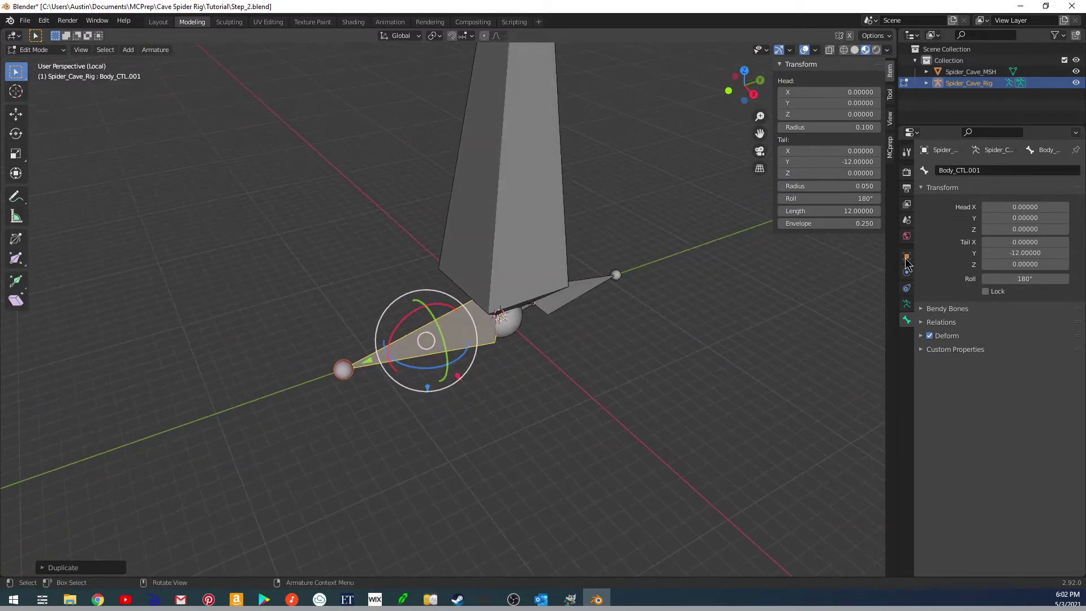
{"action": "left_click", "coordinate": [999, 171]}
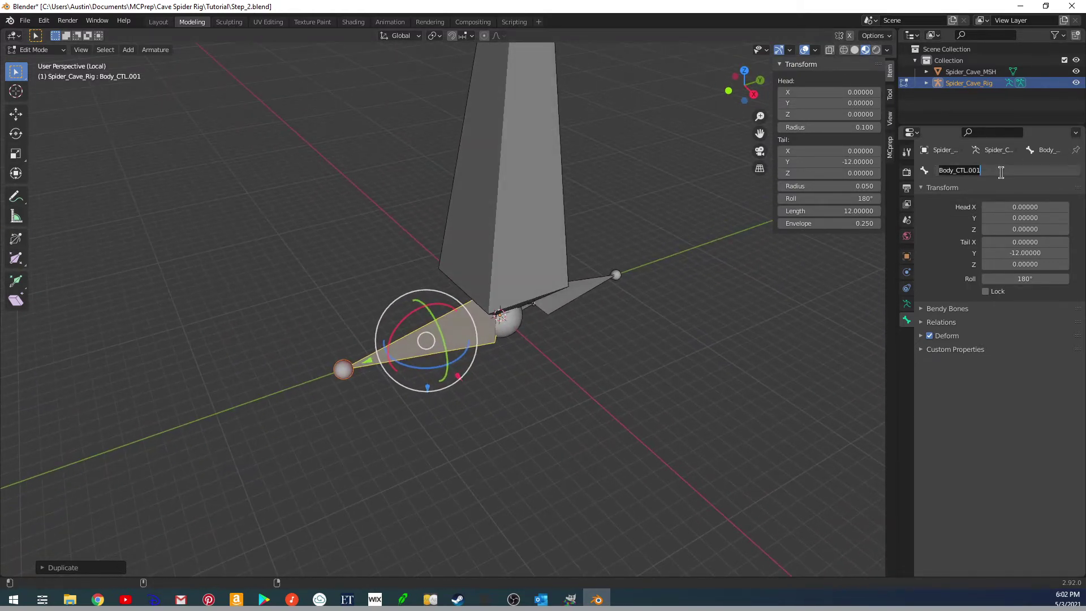
{"action": "type", "text": "Abdomen"}
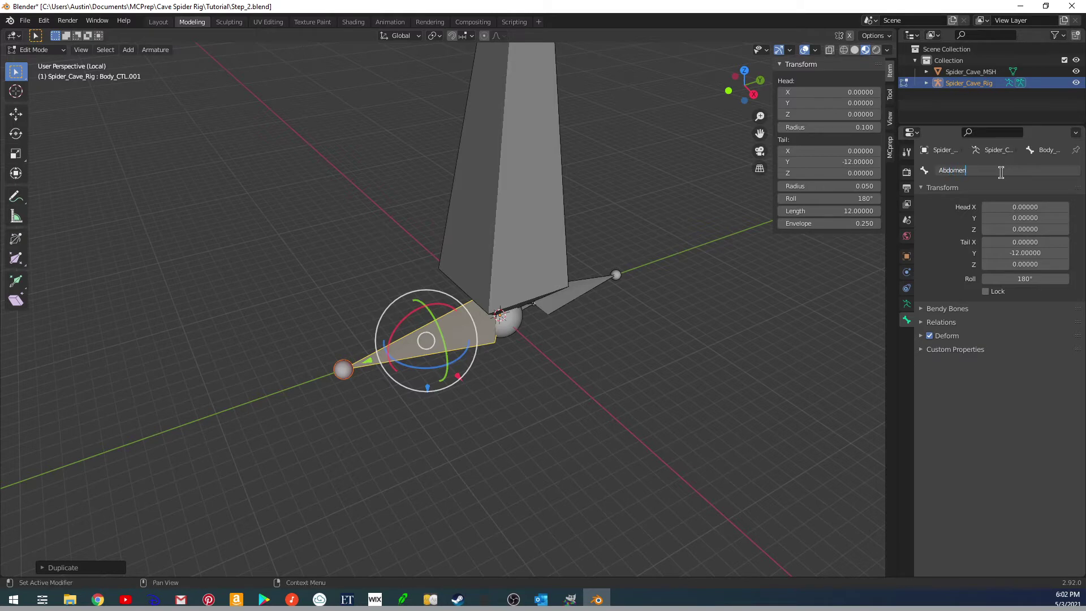
{"action": "type", "text": "_CTL"}
{"action": "key", "text": "Return"}
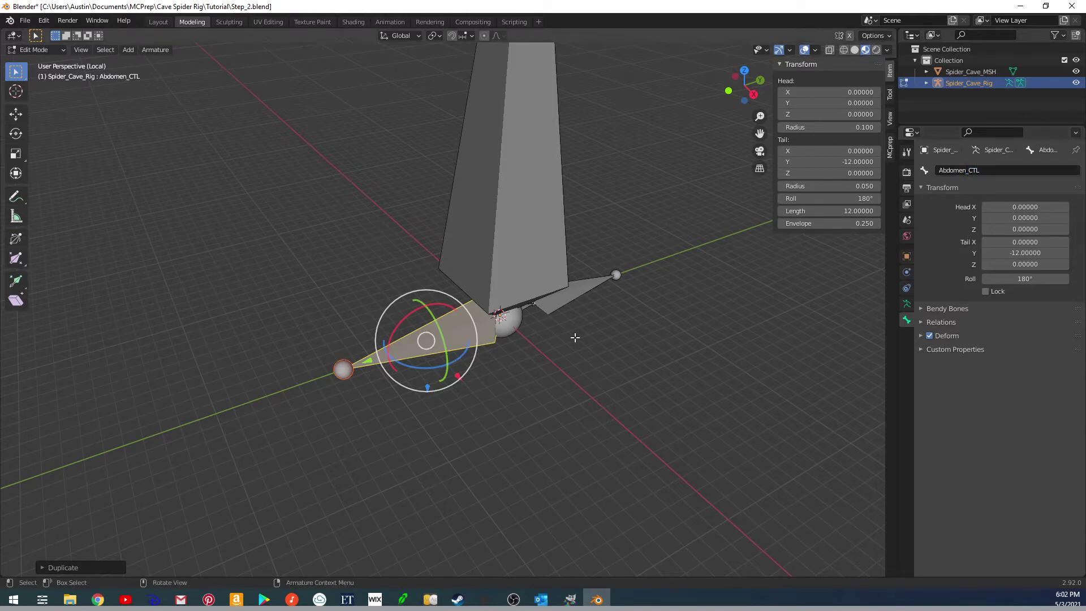
Parent the Abdomen_CTL bone to the Body_CTL bone with the Keep Offset option.
{"action": "left_click", "coordinate": [524, 312]}
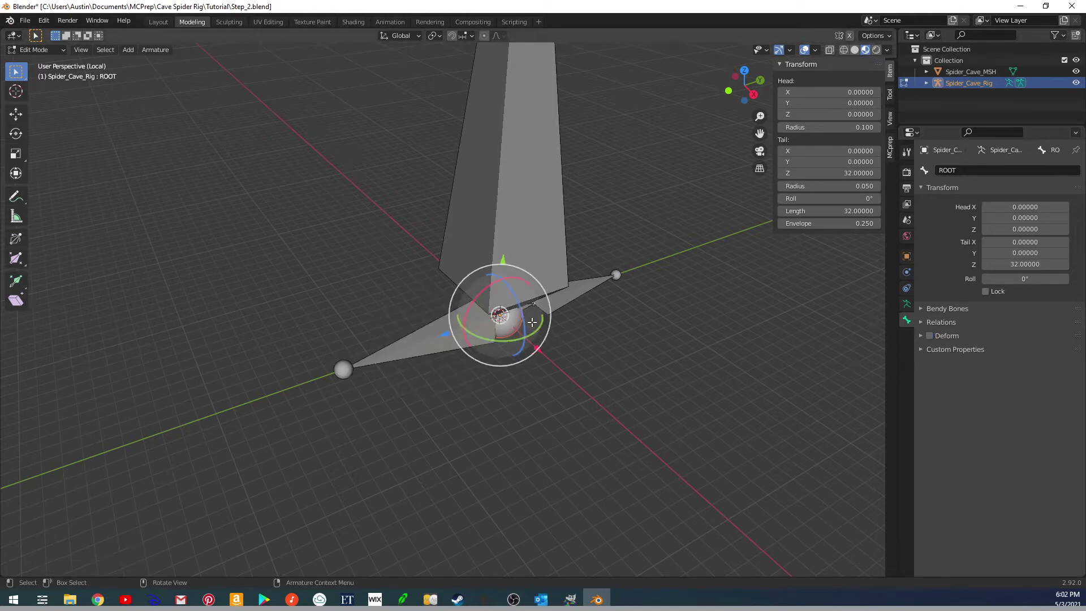
{"action": "middle_click_drag", "start_coordinate": [524, 311], "coordinate": [433, 339]}
{"action": "left_click", "coordinate": [433, 338]}
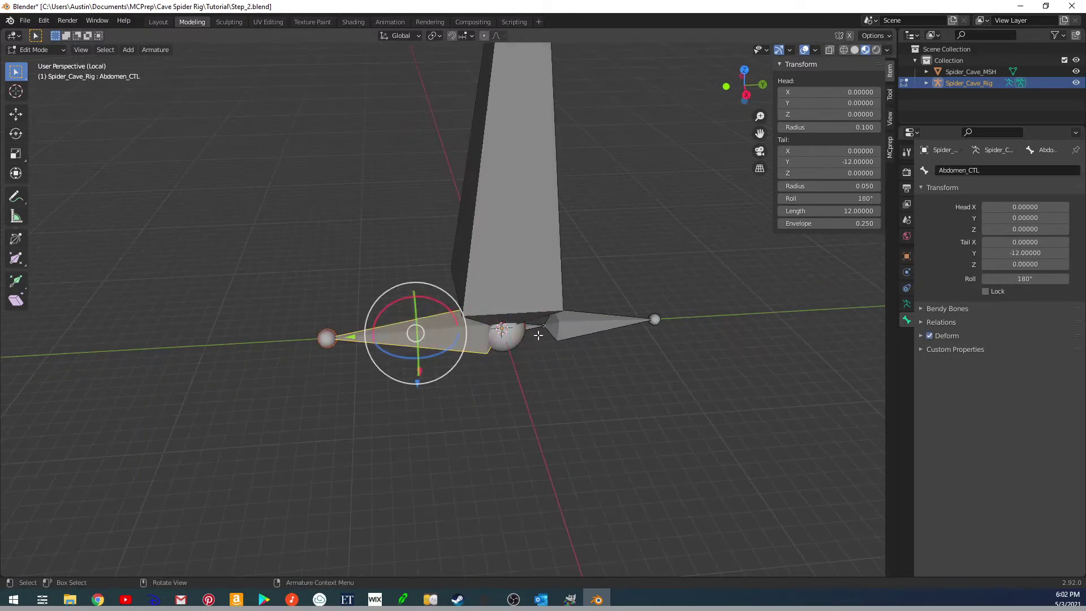
{"action": "left_click", "coordinate": [534, 338], "text": "shift"}
{"action": "key", "text": "ctrl+p"}
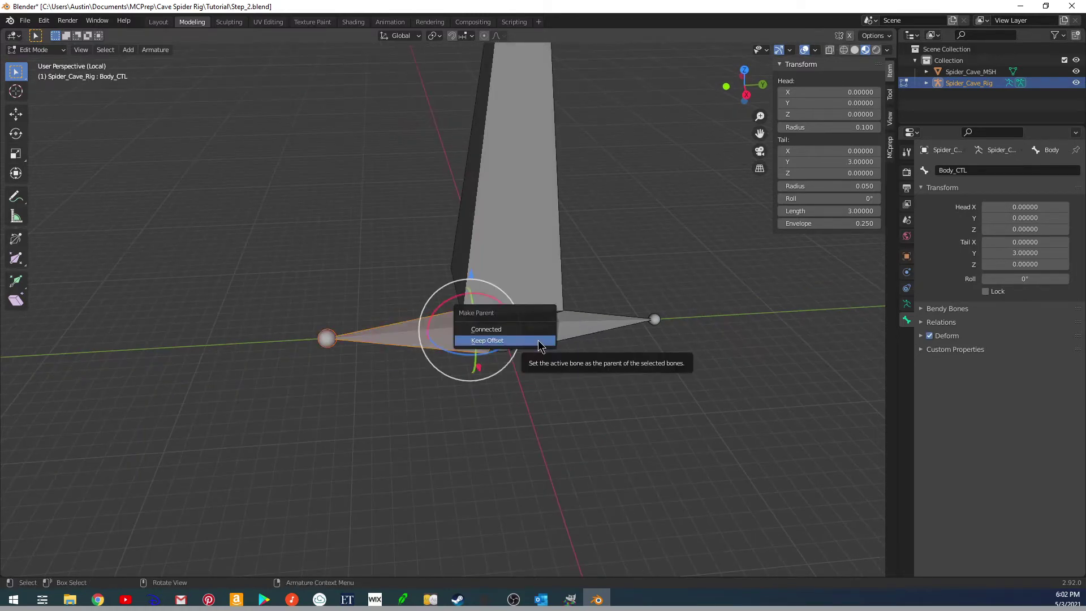
{"action": "left_click", "coordinate": [539, 342]}
Set the head Y of the Abdomen_CTL bone to -3.
{"action": "middle_click_drag", "start_coordinate": [538, 340], "coordinate": [503, 343]}
{"action": "left_click", "coordinate": [503, 343]}
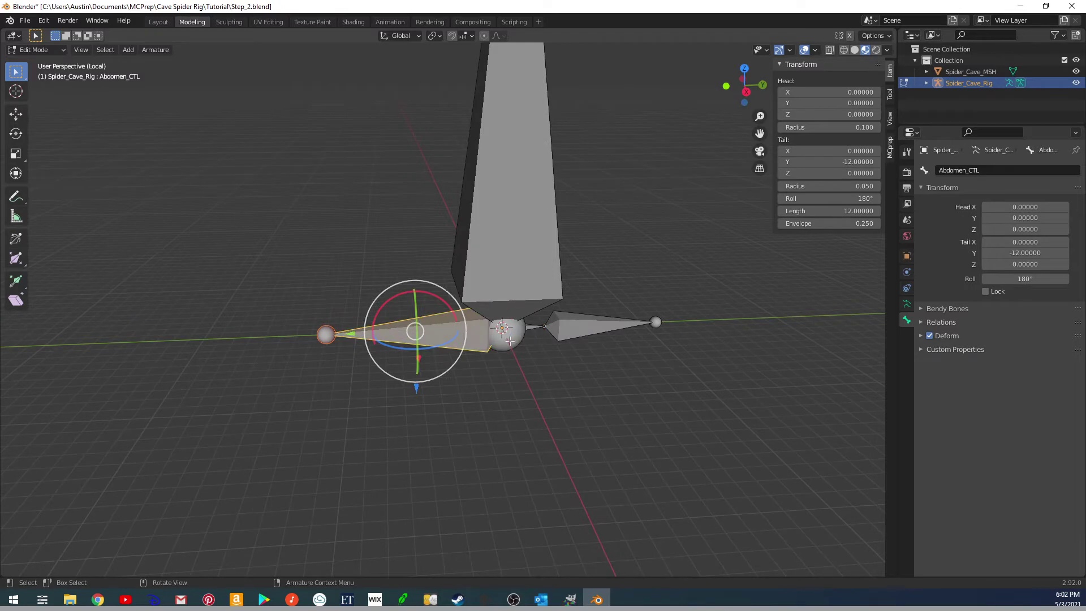
{"action": "left_click", "coordinate": [828, 103]}
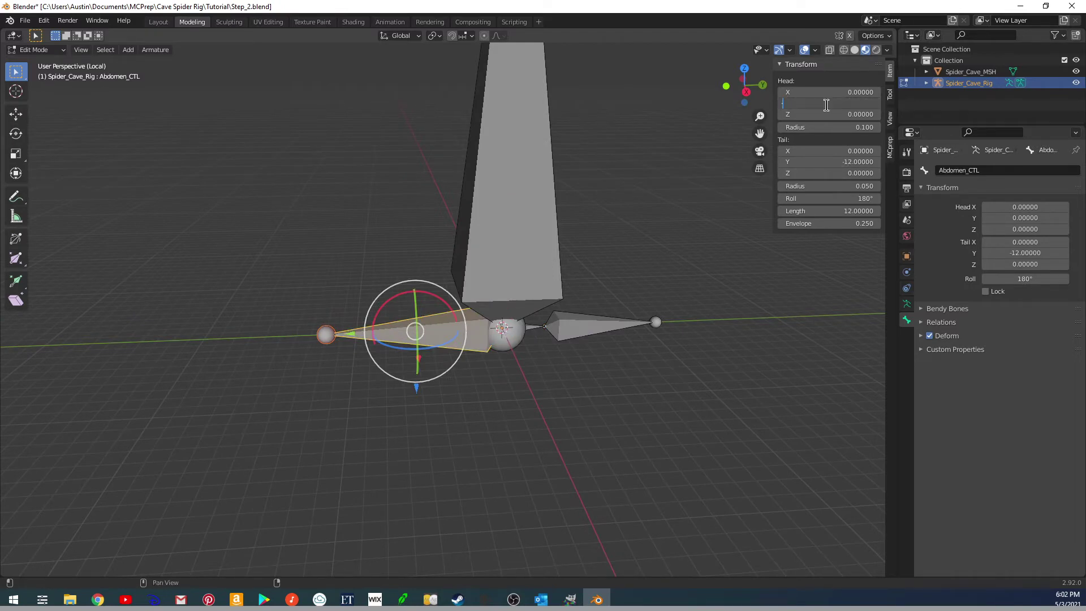
{"action": "type", "text": "-3"}
{"action": "key", "text": "Return"}
{"action": "middle_click_drag", "start_coordinate": [464, 335], "coordinate": [487, 344], "text": "shift"}
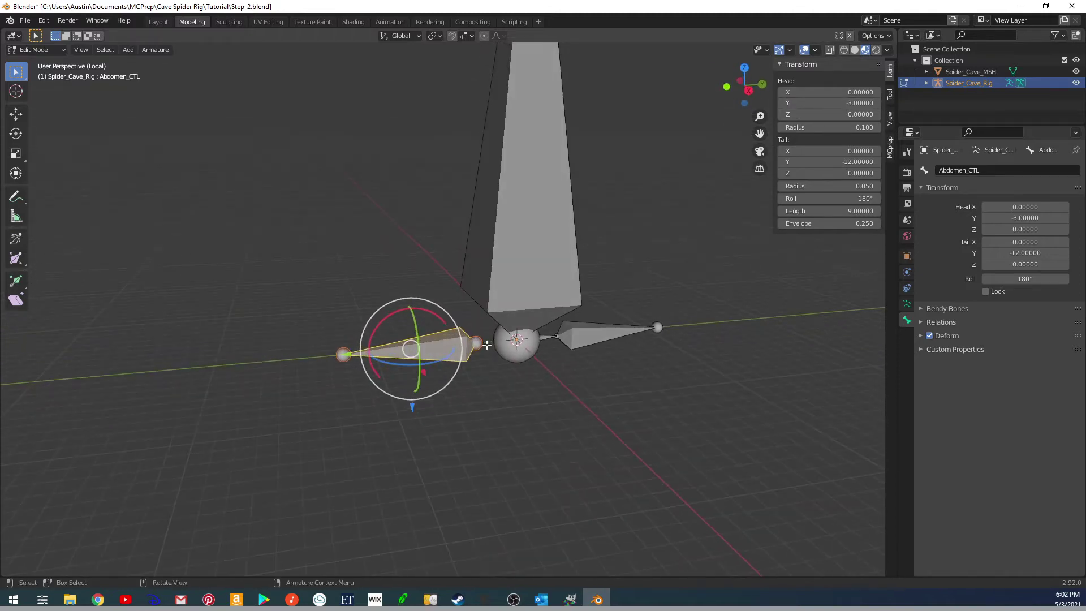
Leave local view to bring back the spider mesh, and set the rig object to display In Front.
{"action": "key", "text": "KP_Divide"}
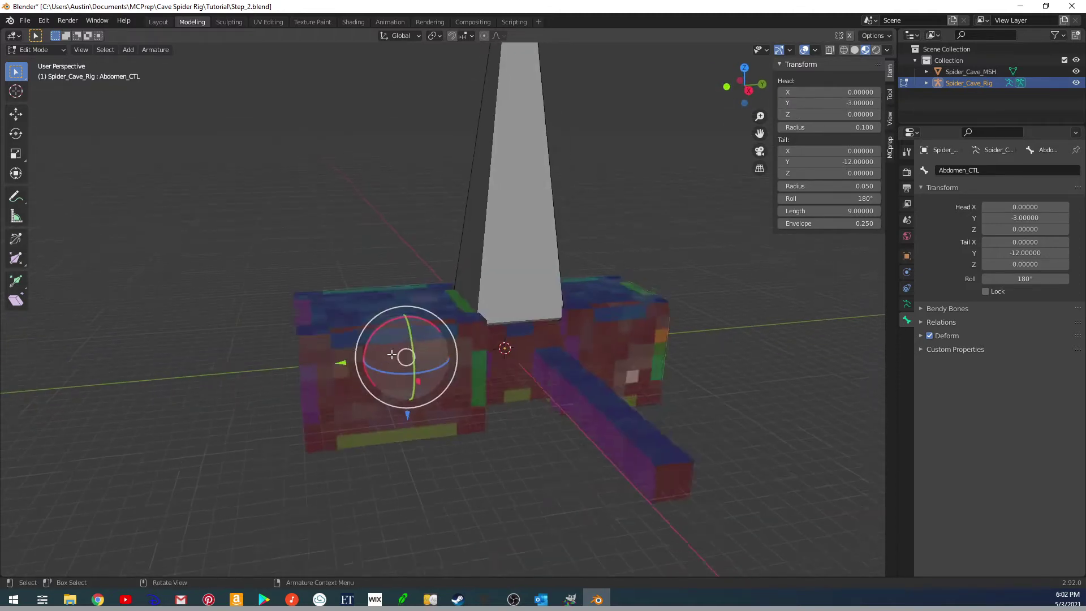
{"action": "mouse_move", "coordinate": [407, 355]}
{"action": "middle_mouse_down"}
{"action": "mouse_move", "coordinate": [408, 334]}
{"action": "mouse_move", "coordinate": [413, 356]}
{"action": "middle_mouse_up"}
{"action": "left_click", "coordinate": [907, 256]}
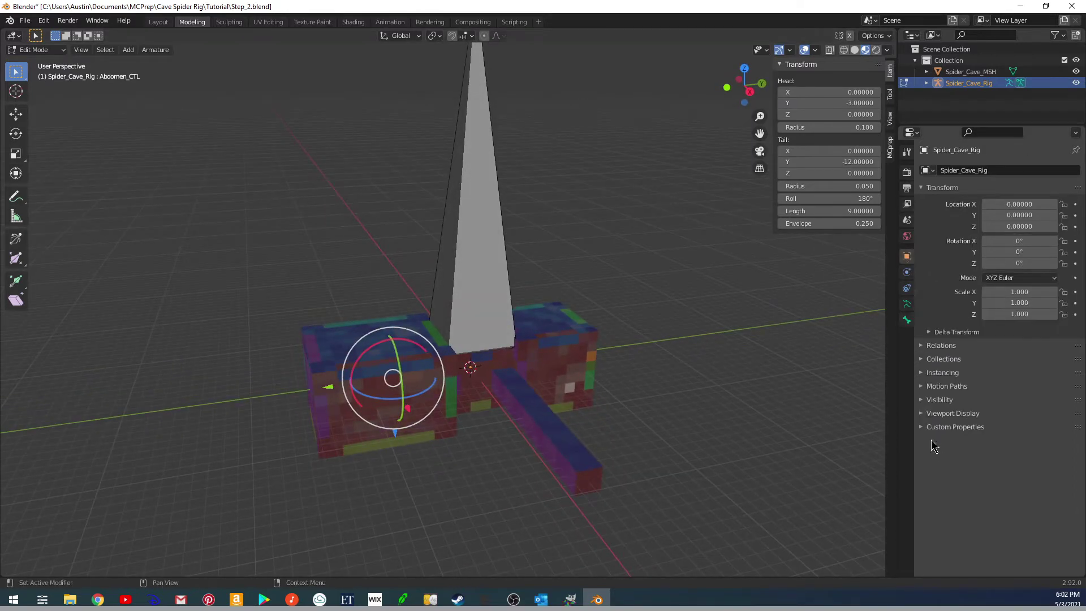
{"action": "left_click", "coordinate": [922, 414]}
{"action": "left_click", "coordinate": [985, 455]}
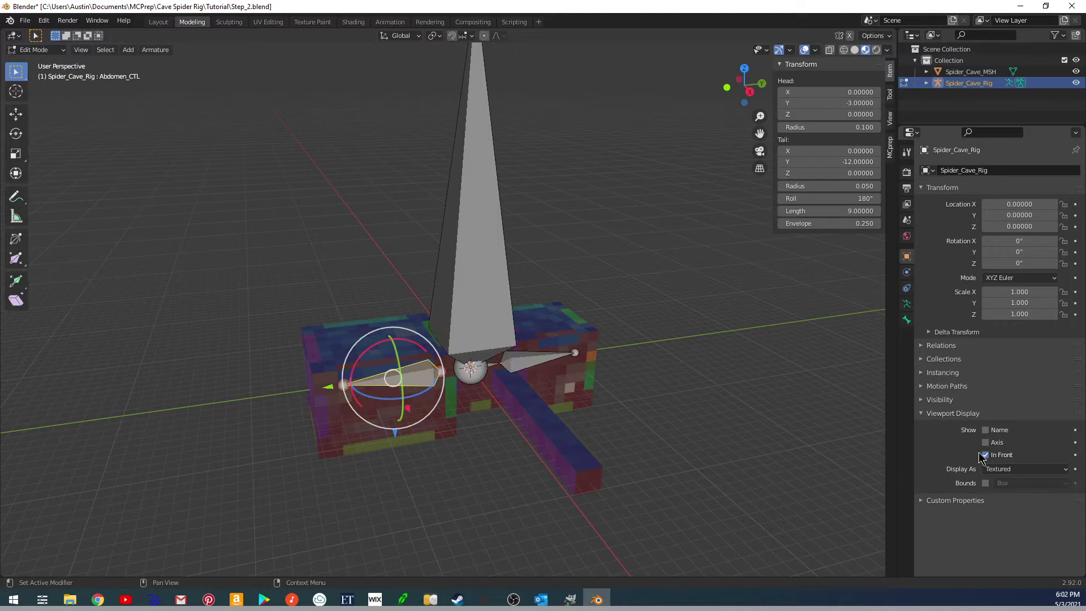
{"action": "left_click", "coordinate": [922, 414]}
Set the tail Y of the Abdomen_CTL bone to -15.
{"action": "middle_click_drag", "start_coordinate": [512, 396], "coordinate": [467, 384]}
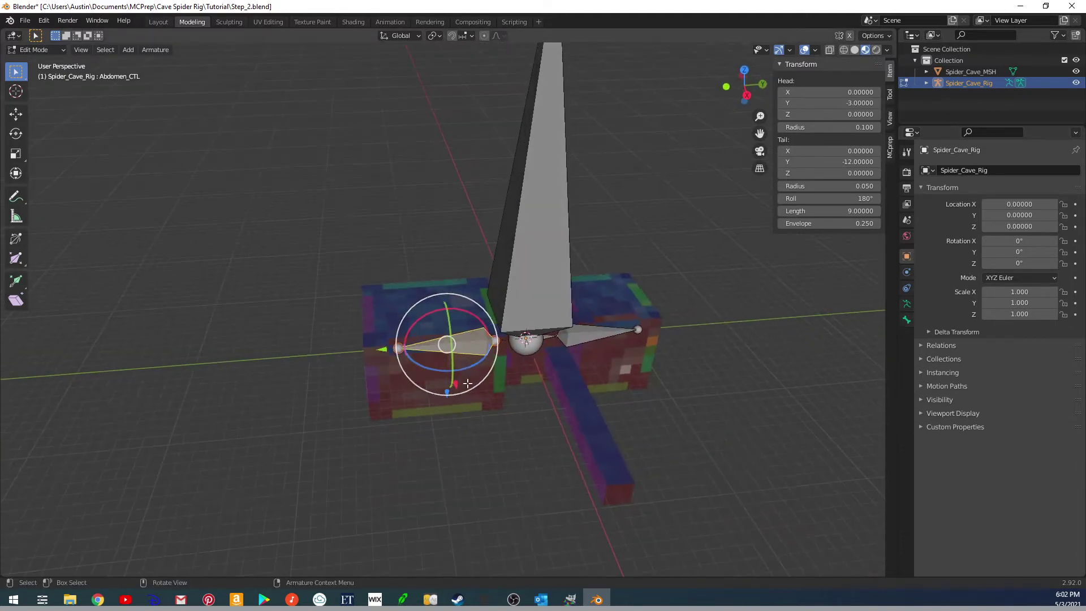
{"action": "left_click", "coordinate": [404, 353]}
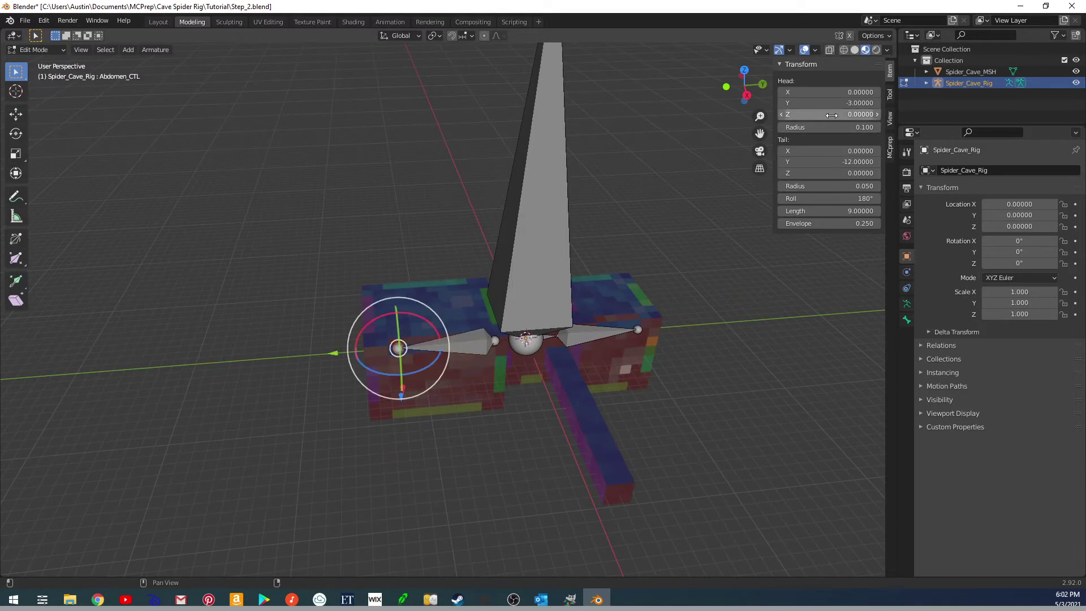
{"action": "left_click", "coordinate": [831, 164]}
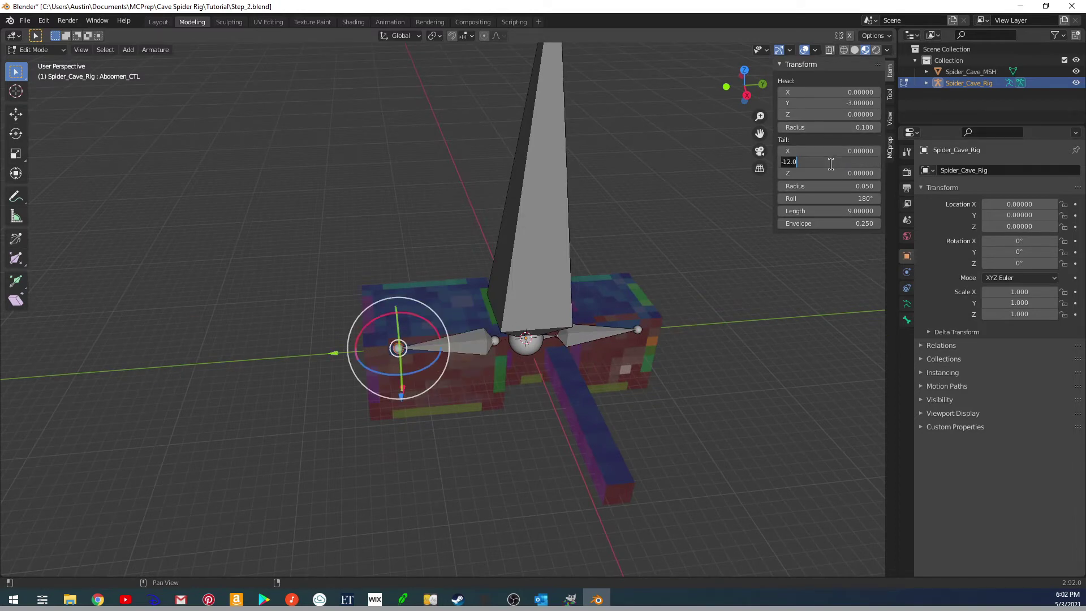
{"action": "type", "text": "-15"}
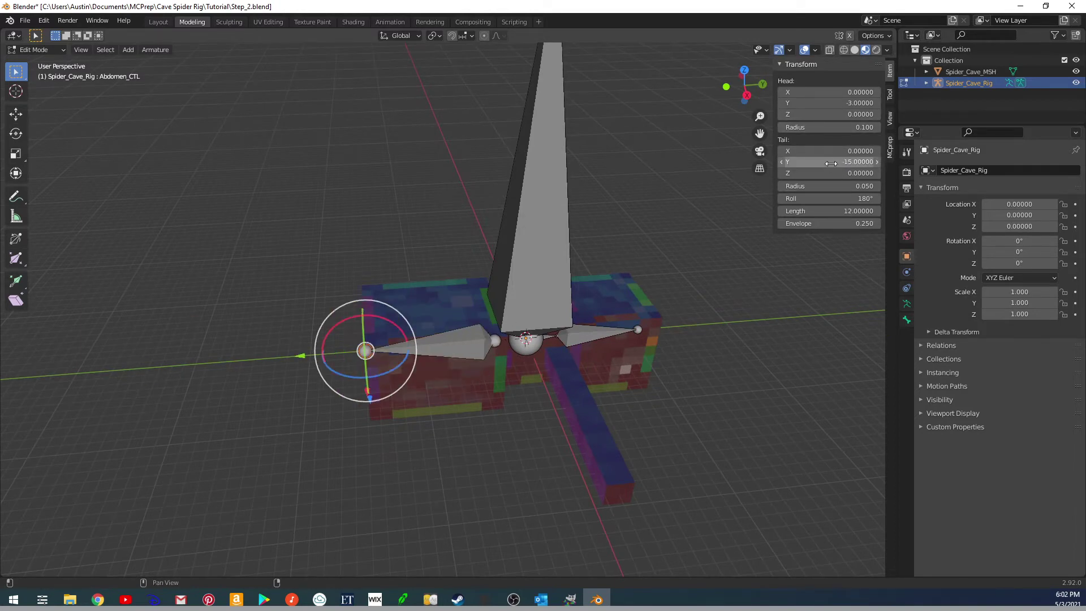
{"action": "key", "text": "Return"}
Examine from several angles and from above how the abdomen, head and ROOT bones line up with the spider mesh.
{"action": "middle_click_drag", "start_coordinate": [509, 317], "coordinate": [309, 373]}
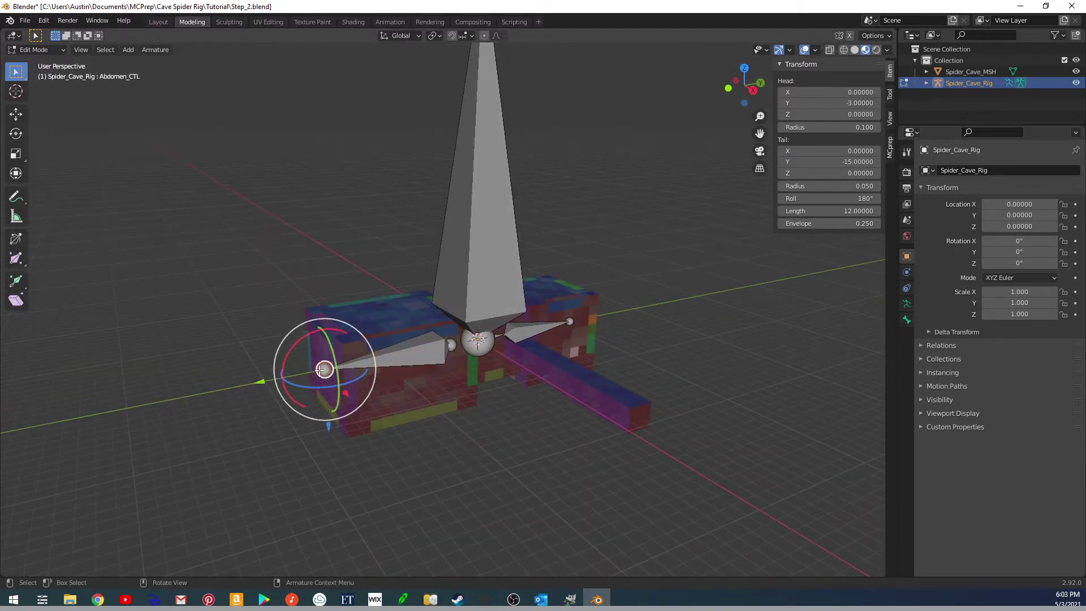
{"action": "middle_click_drag", "start_coordinate": [433, 358], "coordinate": [497, 440]}
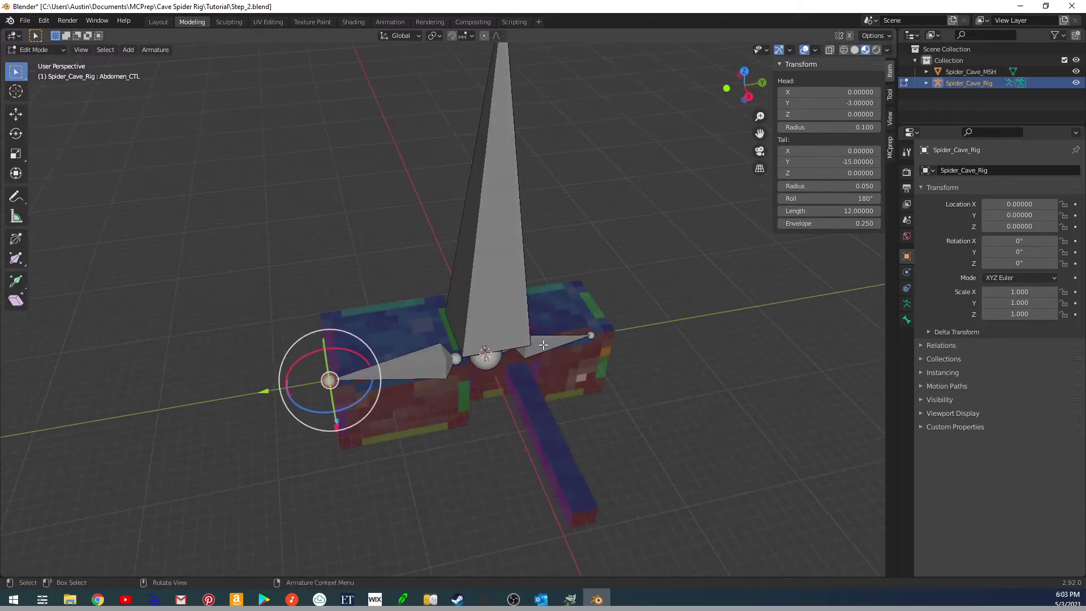
{"action": "left_click", "coordinate": [543, 345]}
{"action": "left_click", "coordinate": [592, 337]}
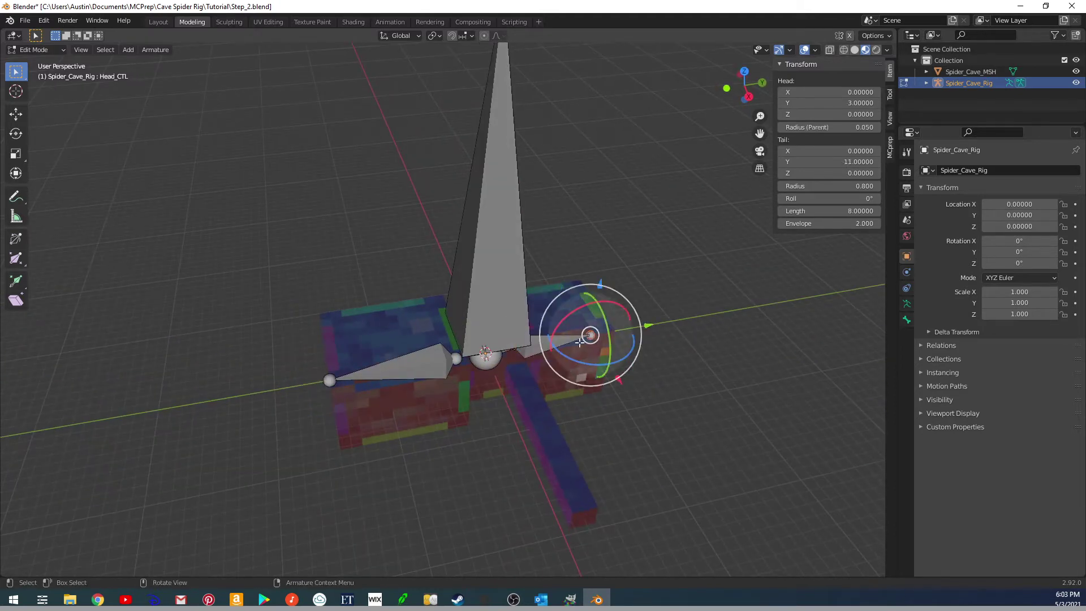
{"action": "middle_click_drag", "start_coordinate": [567, 399], "coordinate": [600, 371]}
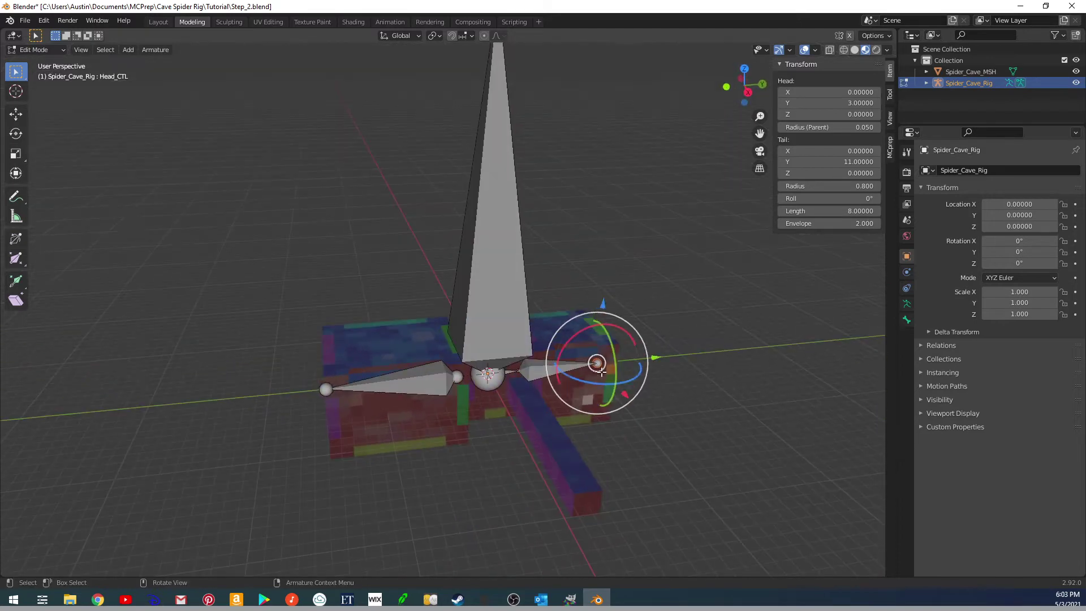
{"action": "middle_click_drag", "start_coordinate": [753, 345], "coordinate": [689, 368], "text": "shift"}
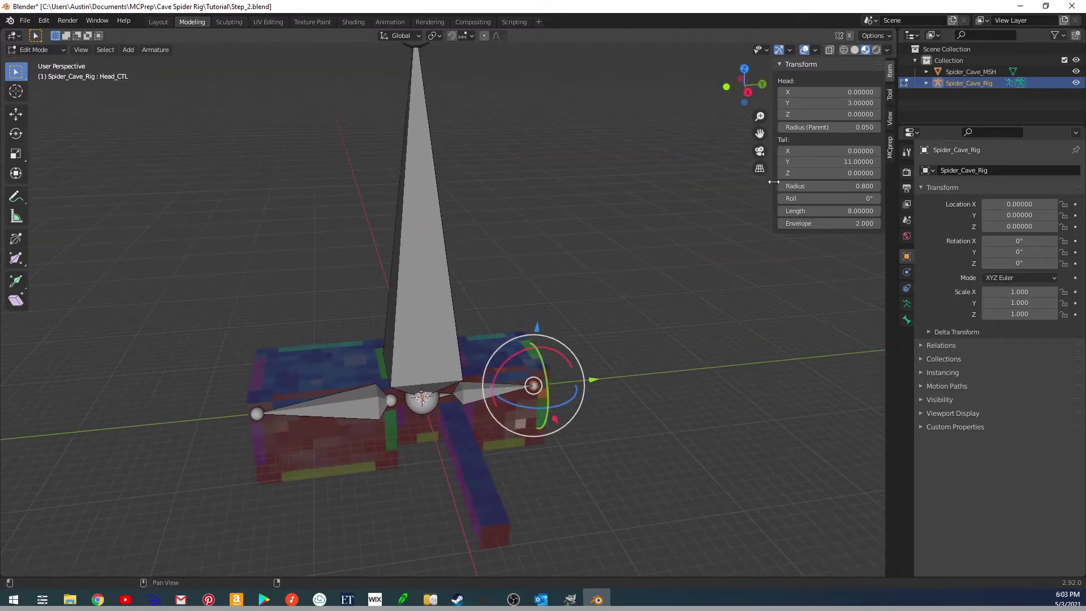
{"action": "middle_click_drag", "start_coordinate": [626, 334], "coordinate": [650, 310]}
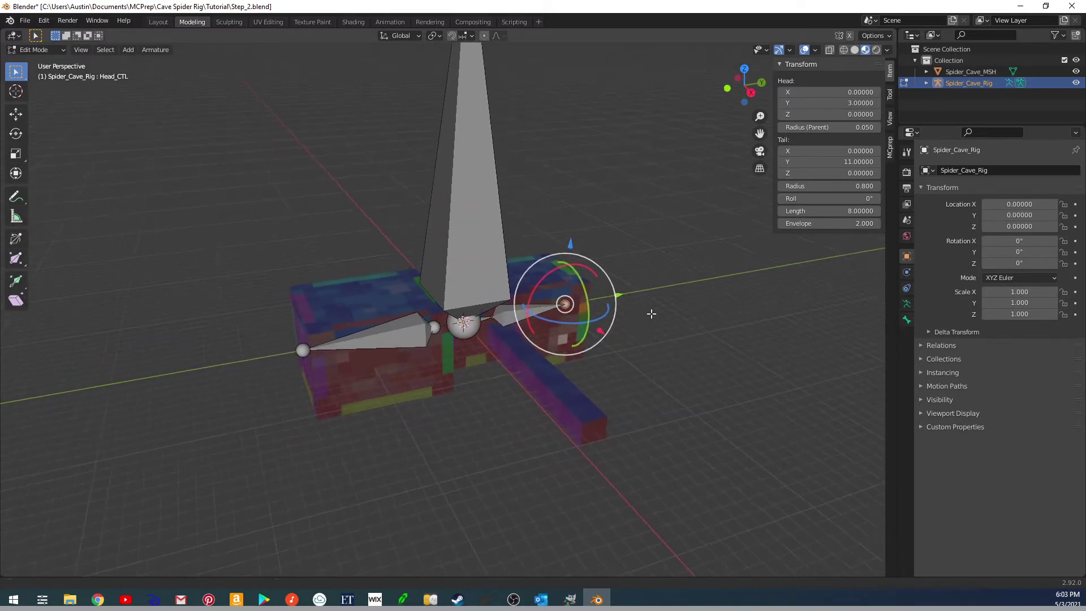
{"action": "middle_click_drag", "start_coordinate": [625, 357], "coordinate": [482, 318]}
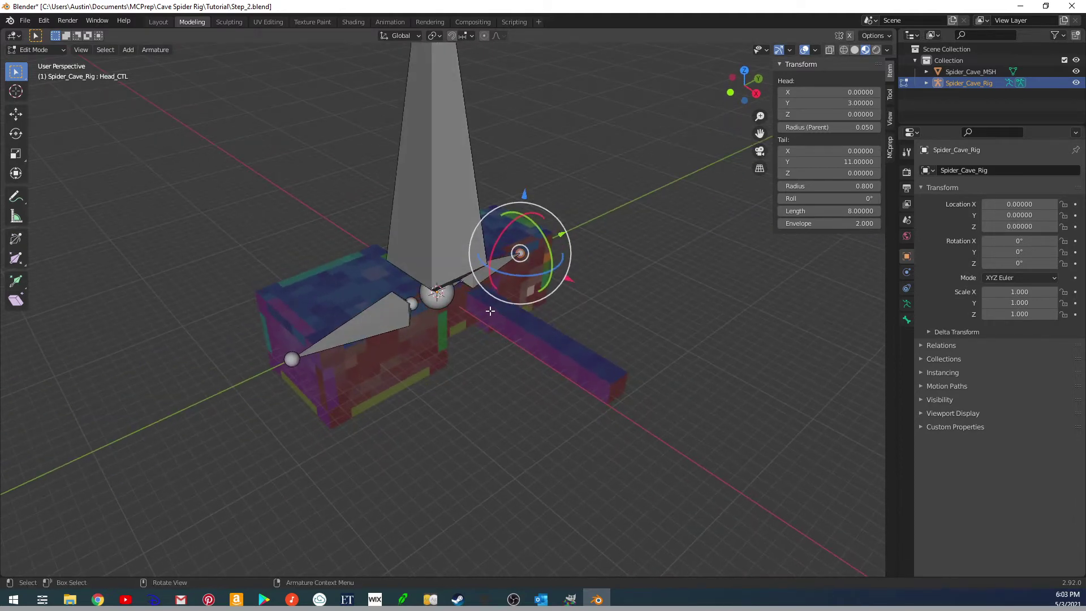
{"action": "key", "text": "KP_7"}
{"action": "left_click", "coordinate": [407, 233]}
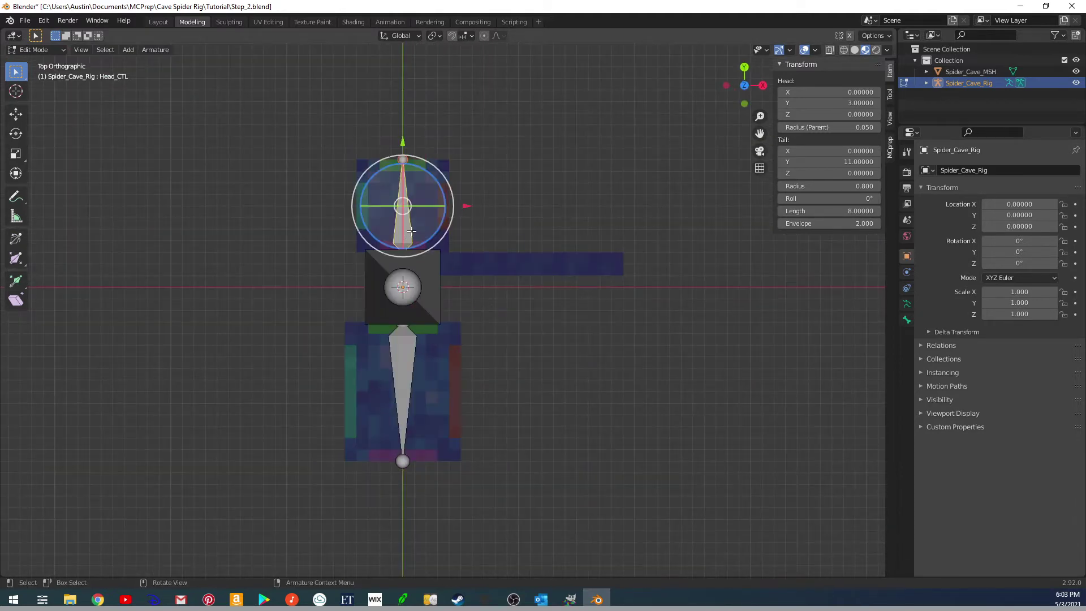
{"action": "middle_click_drag", "start_coordinate": [477, 296], "coordinate": [413, 249]}
{"action": "left_click", "coordinate": [456, 311]}
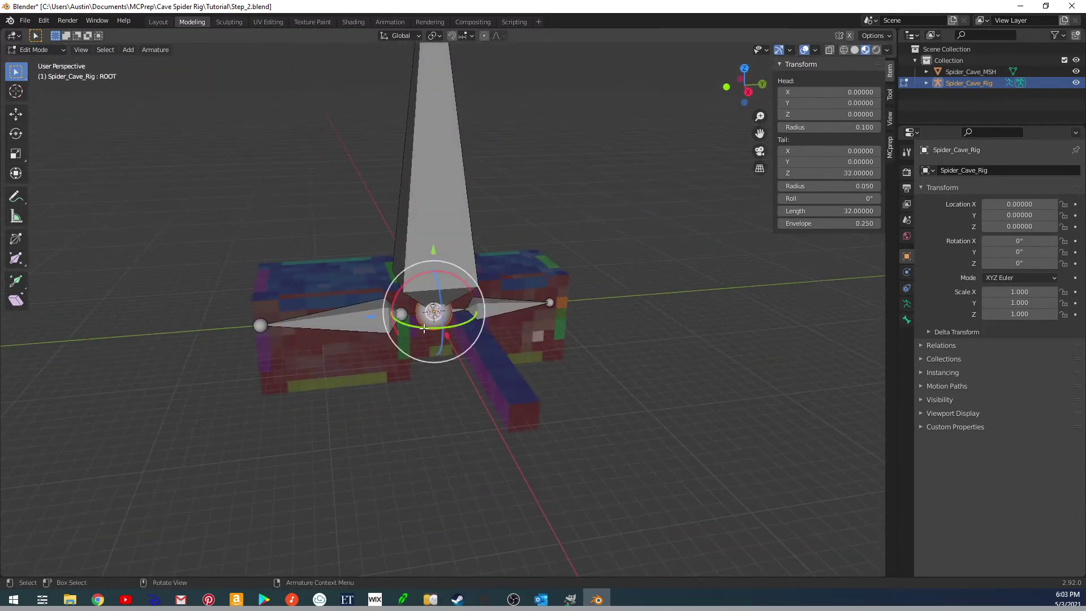
Duplicate the Head_CTL bone in top view and place the copy's head at the leg's inner end, at X 3, Y 2.
{"action": "left_click", "coordinate": [498, 310]}
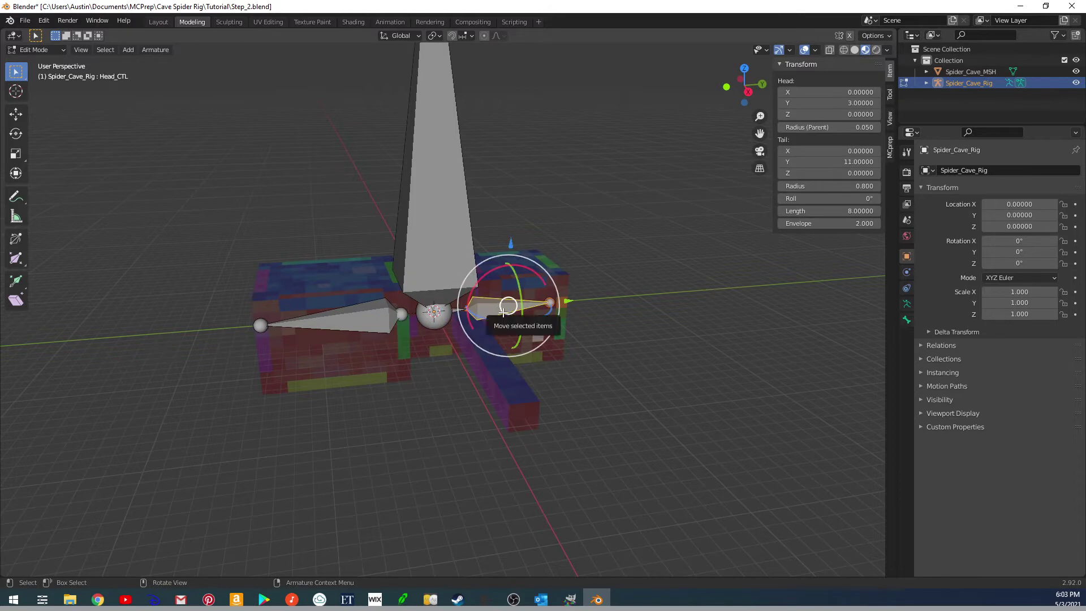
{"action": "key", "text": "KP_7"}
{"action": "key", "text": "shift+d"}
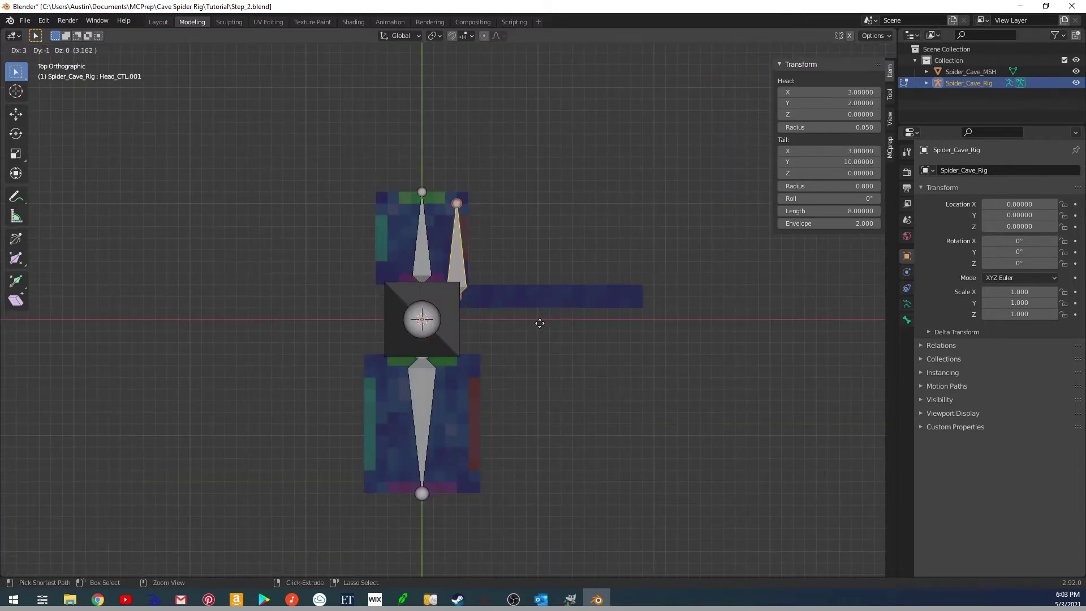
{"action": "left_click", "coordinate": [539, 323]}
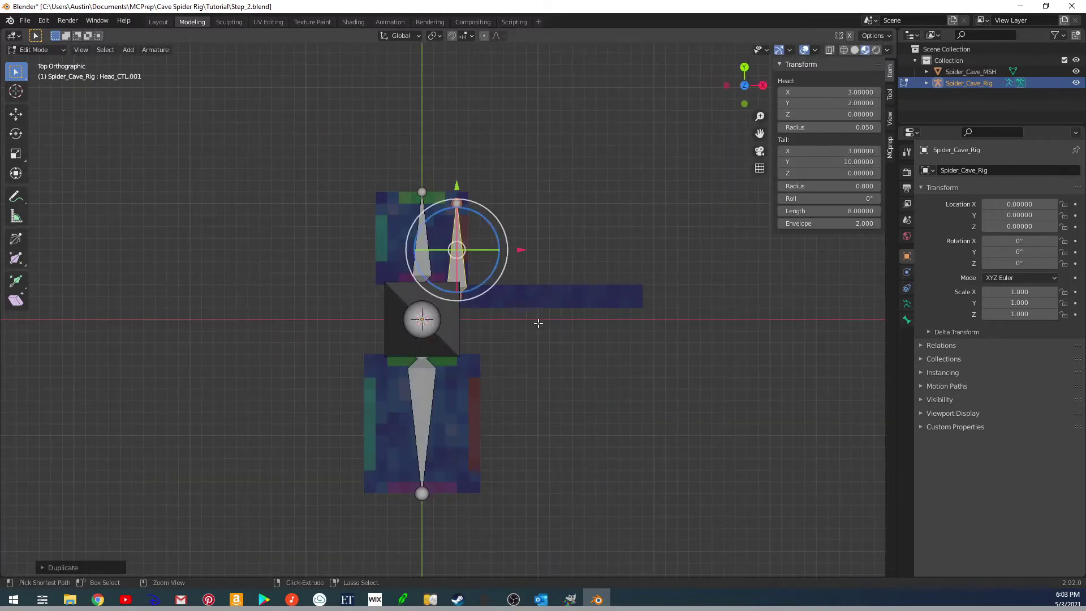
Switch to wireframe shading and move the duplicated bone's tail along the leg to X 11, Y 2.
{"action": "left_click", "coordinate": [473, 36]}
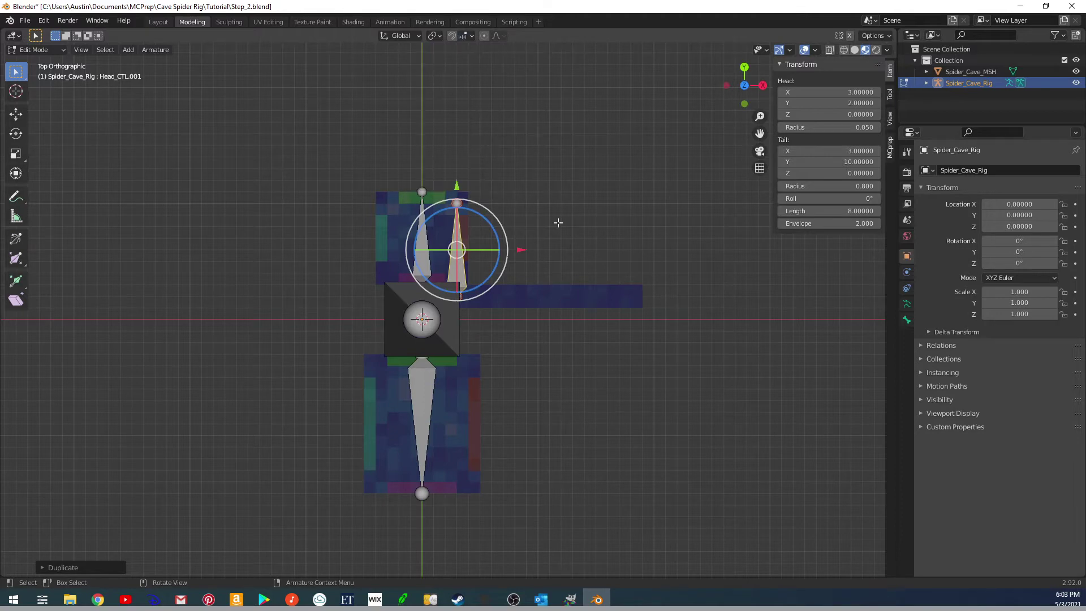
{"action": "left_click", "coordinate": [457, 203]}
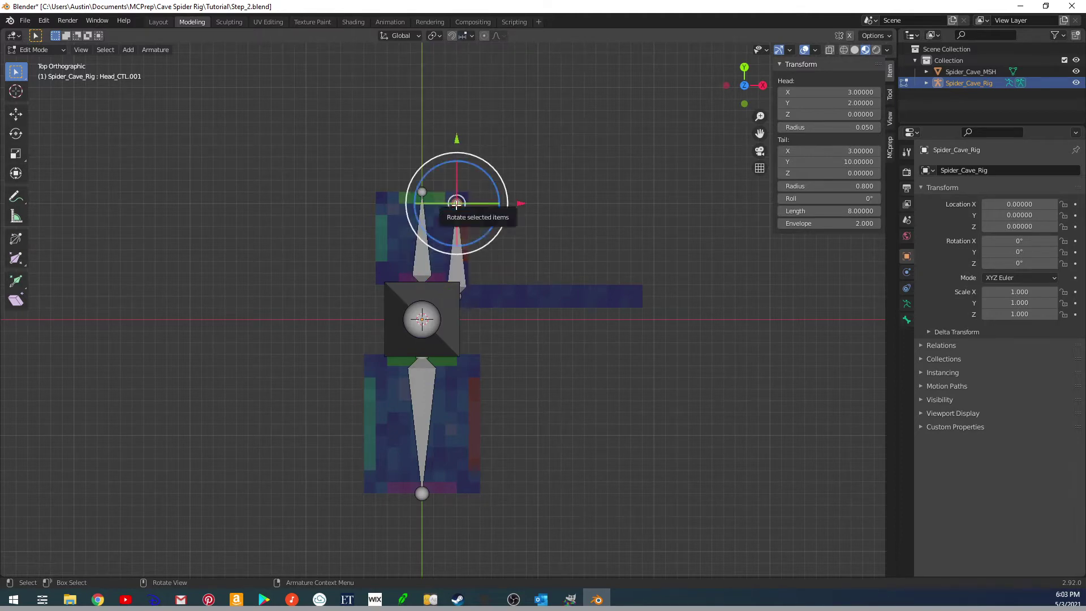
{"action": "left_click", "coordinate": [844, 50]}
{"action": "mouse_move", "coordinate": [482, 206]}
{"action": "left_mouse_down"}
{"action": "mouse_move", "coordinate": [563, 310]}
{"action": "mouse_move", "coordinate": [577, 301]}
{"action": "mouse_move", "coordinate": [556, 292]}
{"action": "left_mouse_up"}
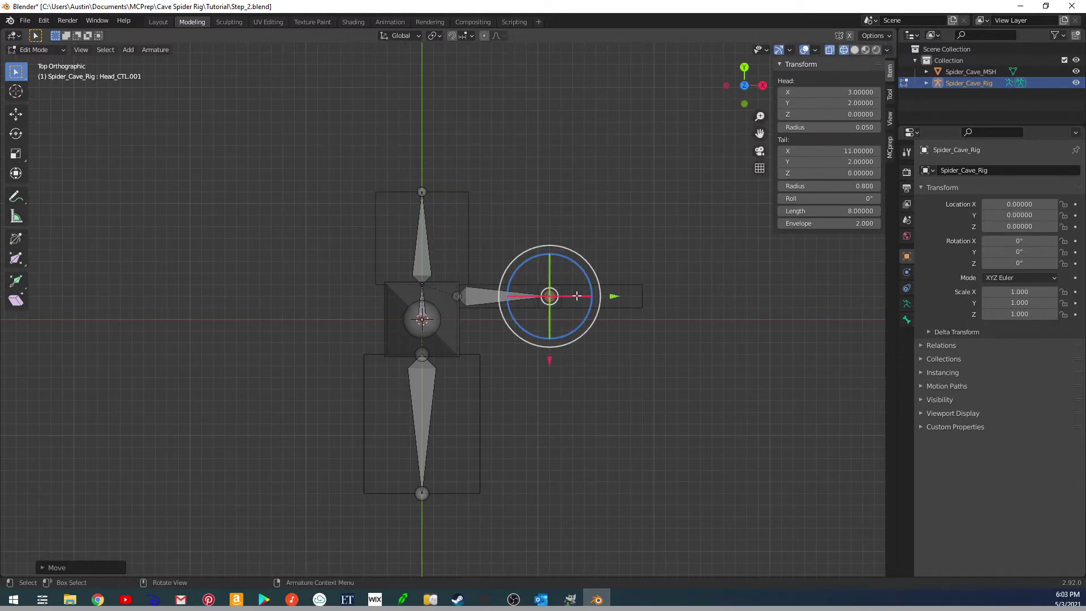
Check the new leg bone in Solid shading, and return the viewport to Material Preview shading.
{"action": "scroll", "coordinate": [577, 296], "scroll_direction": "up", "scroll_amount": 3}
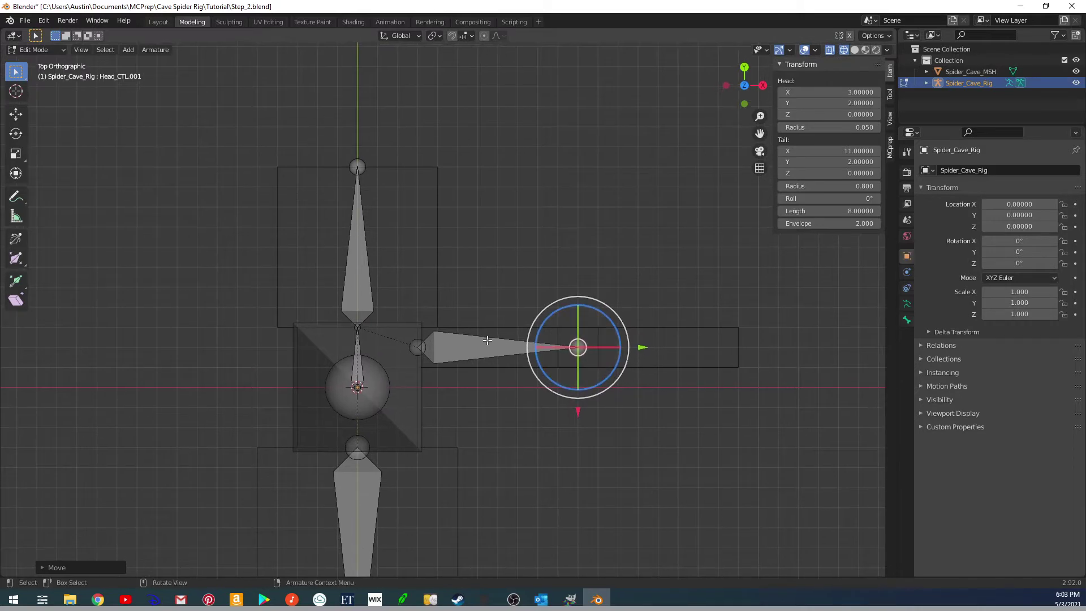
{"action": "left_click", "coordinate": [854, 50]}
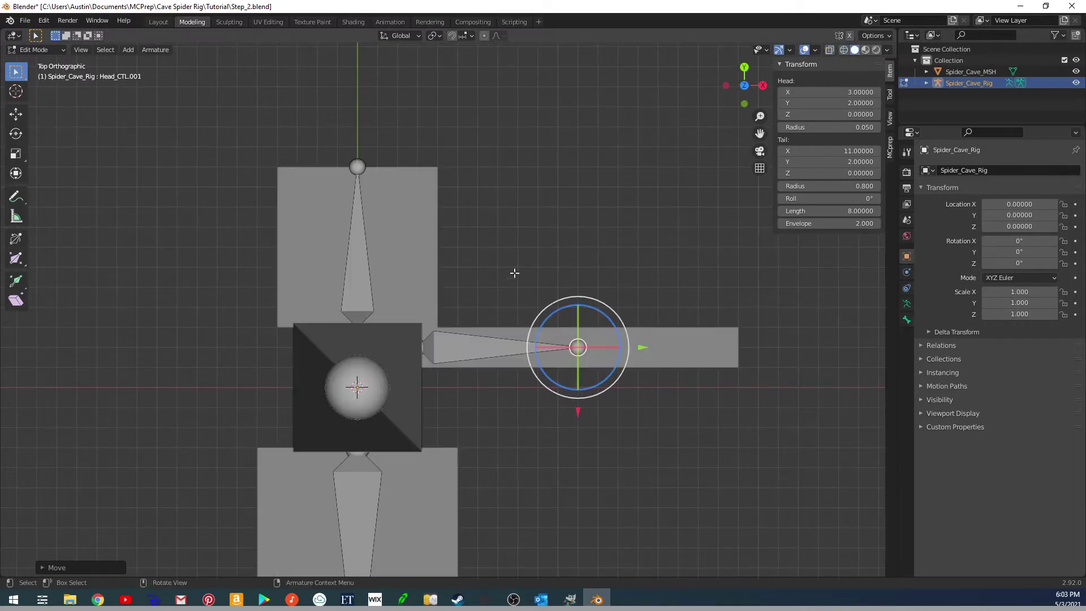
{"action": "middle_click_drag", "start_coordinate": [515, 274], "coordinate": [545, 249], "text": "shift"}
{"action": "left_click", "coordinate": [866, 49]}
{"action": "mouse_move", "coordinate": [480, 291]}
{"action": "middle_mouse_down"}
{"action": "mouse_move", "coordinate": [411, 185]}
{"action": "mouse_move", "coordinate": [433, 318]}
{"action": "mouse_move", "coordinate": [492, 340]}
{"action": "mouse_move", "coordinate": [398, 317]}
{"action": "mouse_move", "coordinate": [473, 349]}
{"action": "middle_mouse_up"}
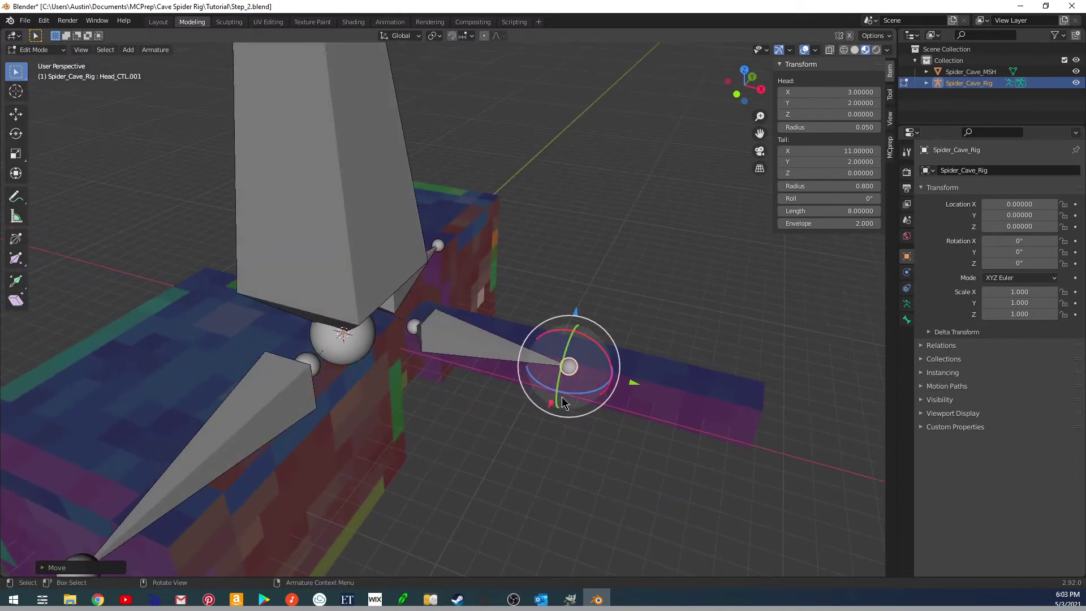
Set the new leg bone's roll to 180° and check its orientation from several angles.
{"action": "left_click", "coordinate": [828, 198]}
{"action": "type", "text": "180"}
{"action": "key", "text": "Return"}
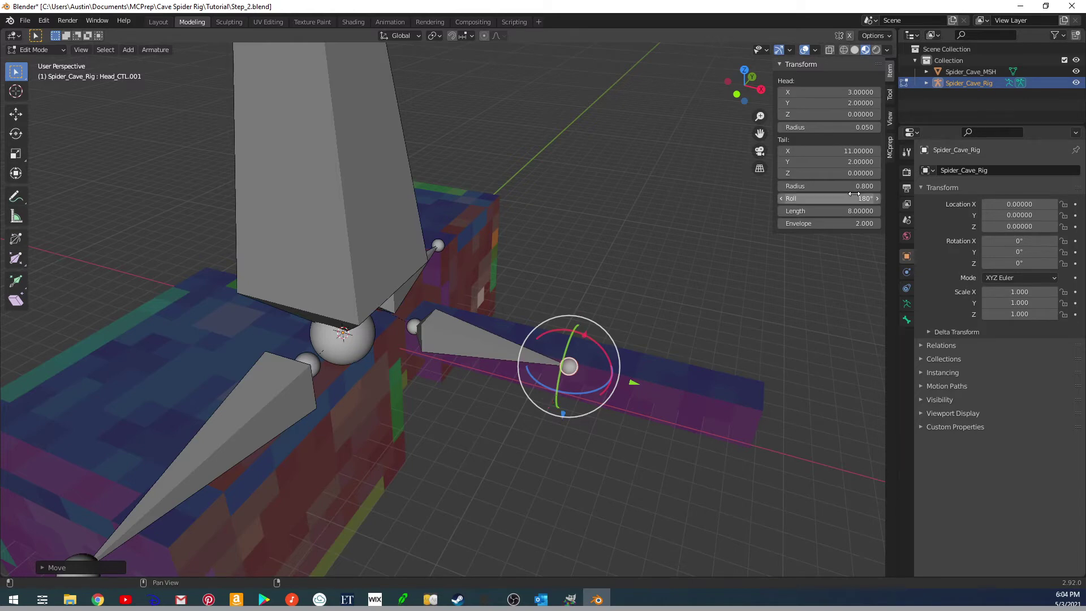
{"action": "middle_click_drag", "start_coordinate": [800, 259], "coordinate": [605, 430]}
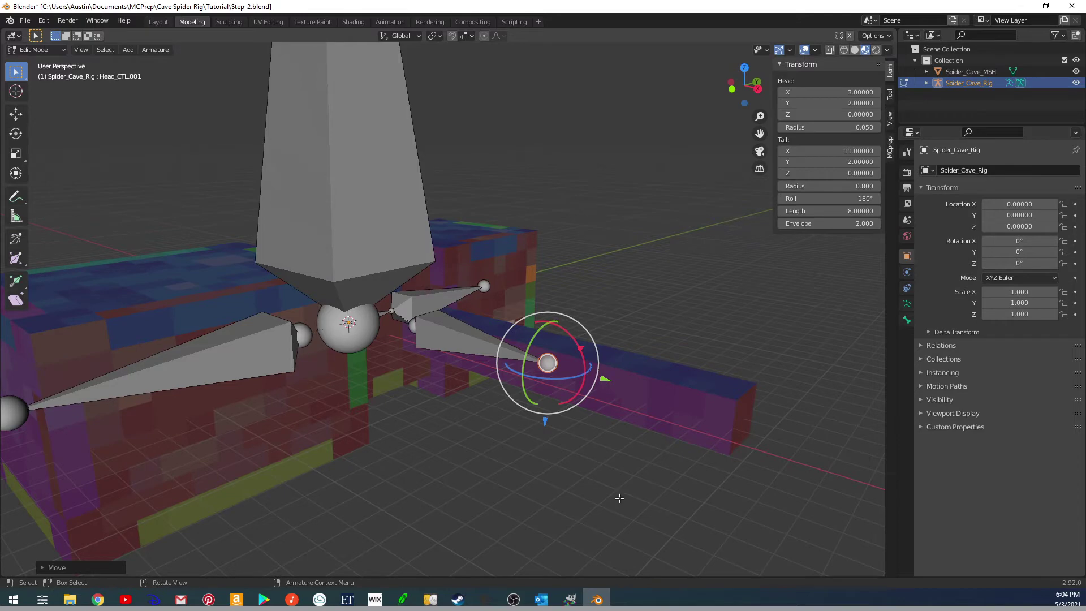
{"action": "middle_click_drag", "start_coordinate": [485, 444], "coordinate": [512, 454]}
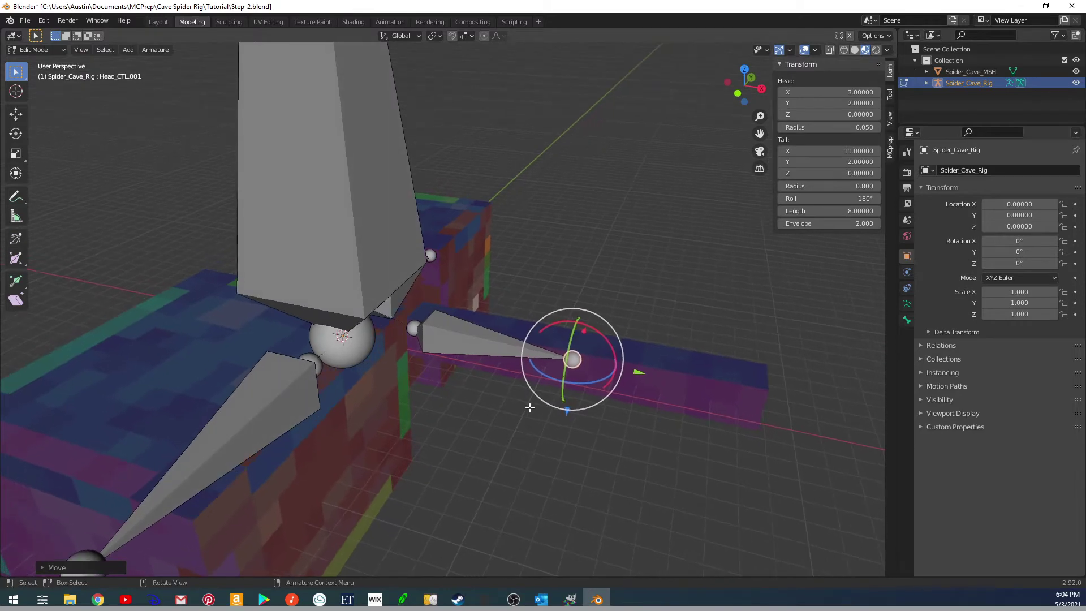
Select the whole leg bone and rename it Leg_1_upper.R.
{"action": "middle_click_drag", "start_coordinate": [525, 405], "coordinate": [473, 331]}
{"action": "left_click", "coordinate": [473, 331]}
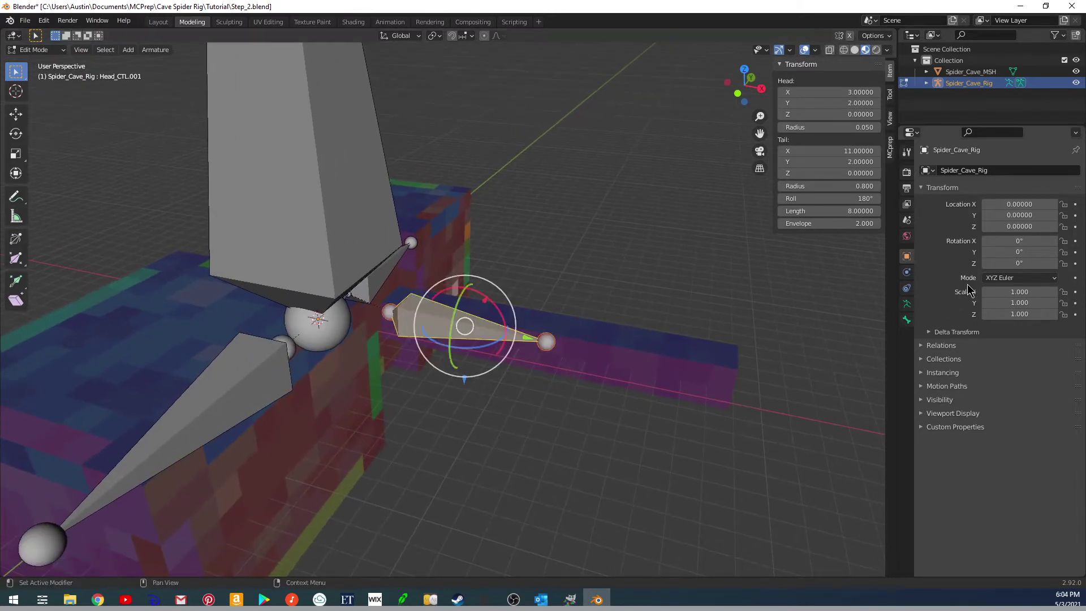
{"action": "left_click", "coordinate": [907, 320]}
{"action": "left_click", "coordinate": [1001, 166]}
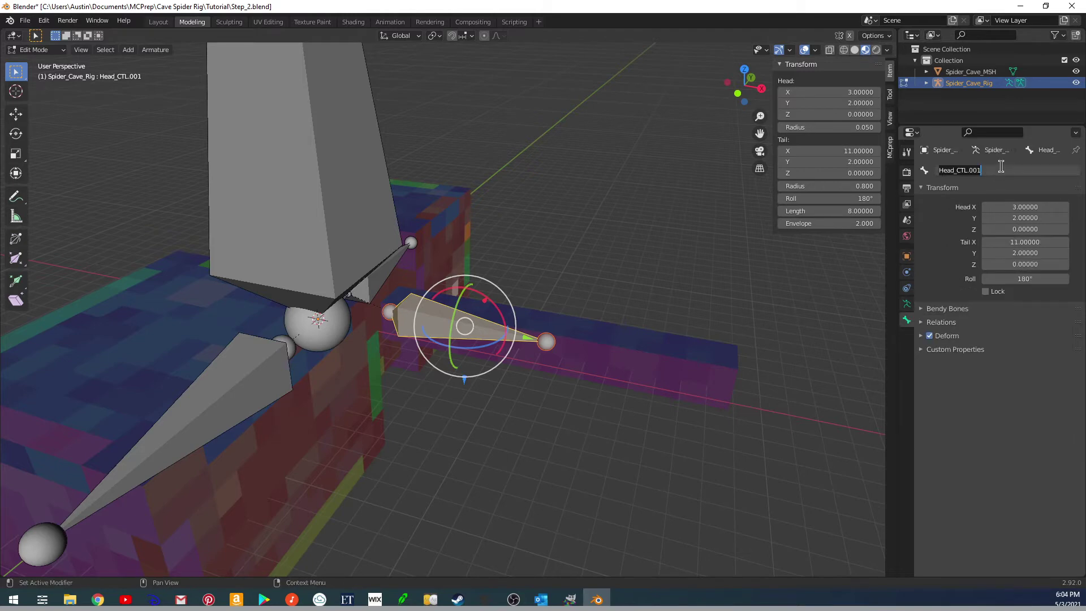
{"action": "type", "text": "Le"}
{"action": "type", "text": "g 1"}
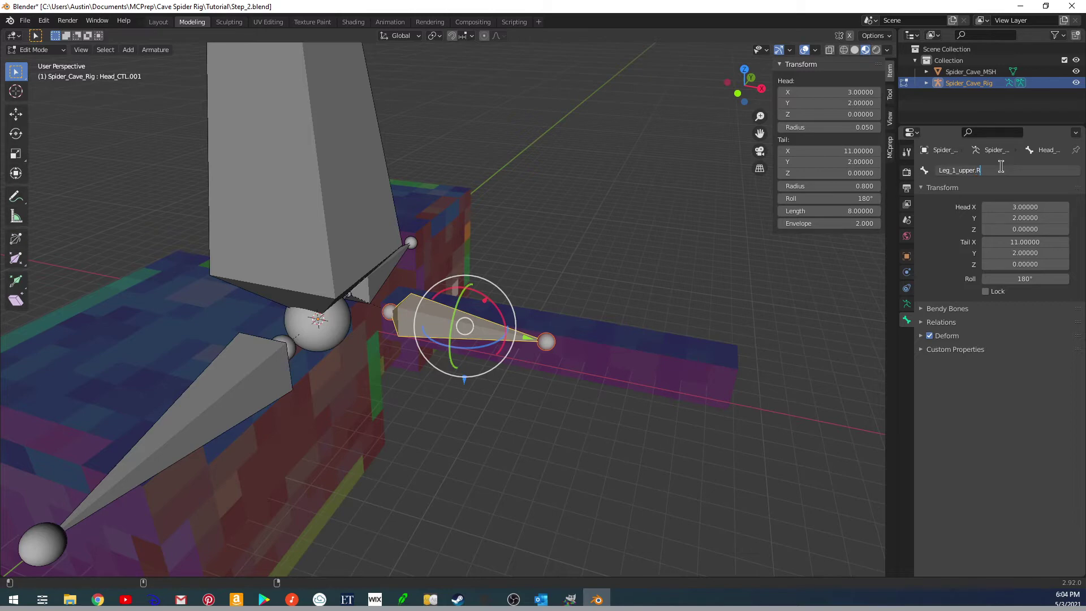
{"action": "key", "text": "Return"}
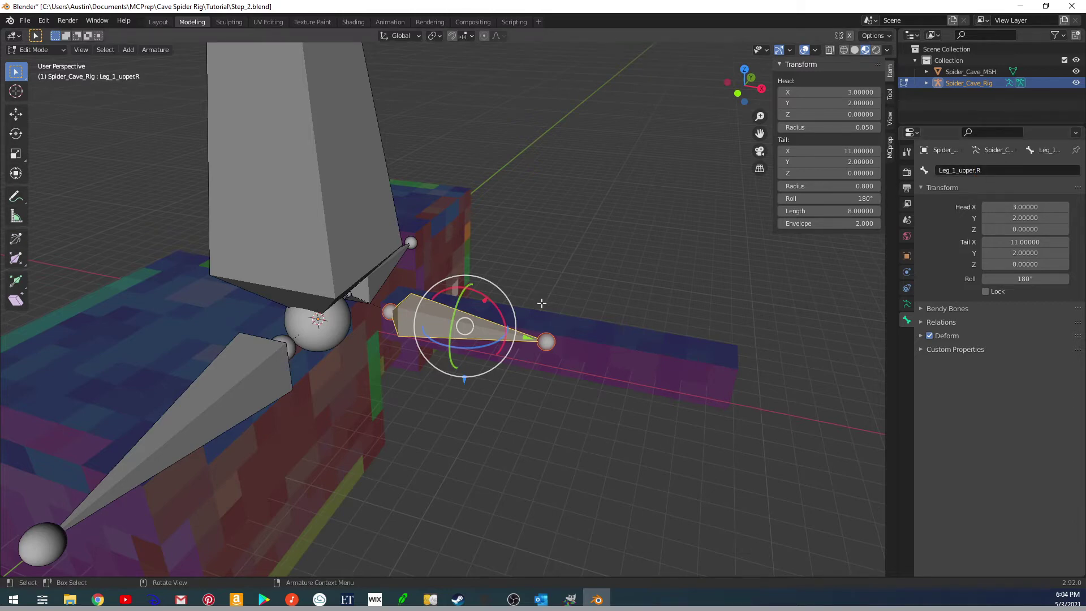
In top view, extrude a second leg bone 8 units outward from the upper leg bone's tail, ending at X 19, Y 2.
{"action": "key", "text": "KP_7"}
{"action": "left_click", "coordinate": [552, 326]}
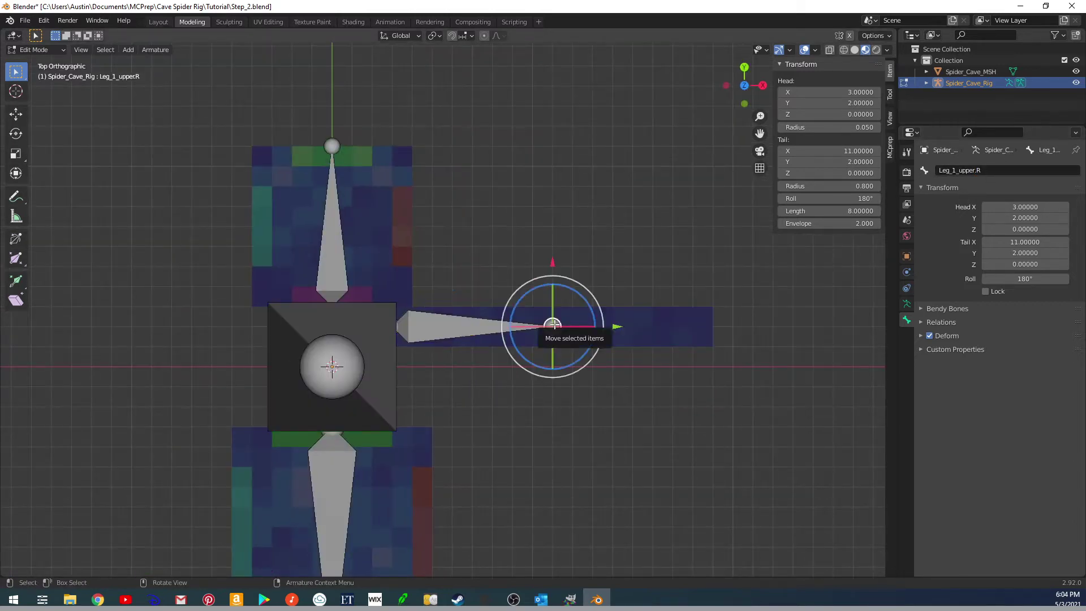
{"action": "key", "text": "e"}
{"action": "key", "text": "8"}
{"action": "key", "text": "Return"}
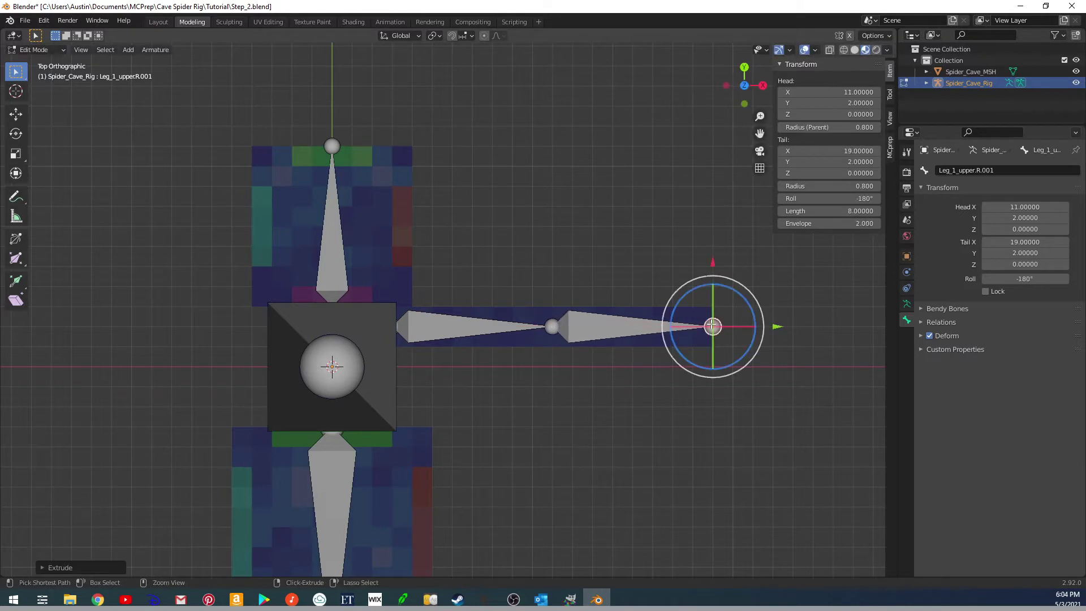
Rename the extruded outer leg bone as Leg_1_lower.R.
{"action": "left_click", "coordinate": [617, 323]}
{"action": "left_click", "coordinate": [968, 169]}
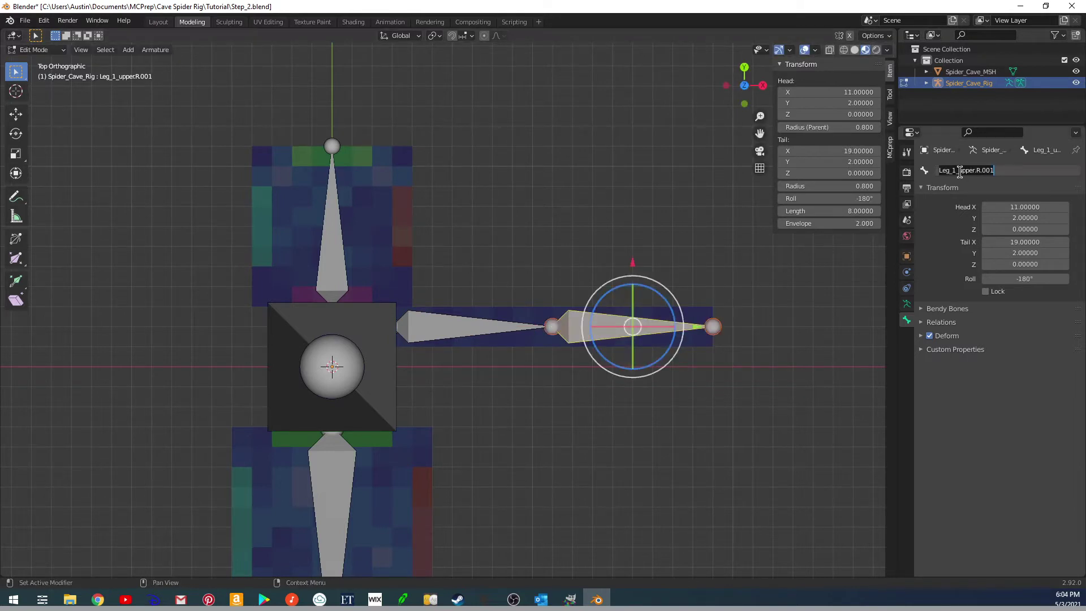
{"action": "left_click_drag", "start_coordinate": [960, 172], "coordinate": [974, 172]}
{"action": "type", "text": "lower"}
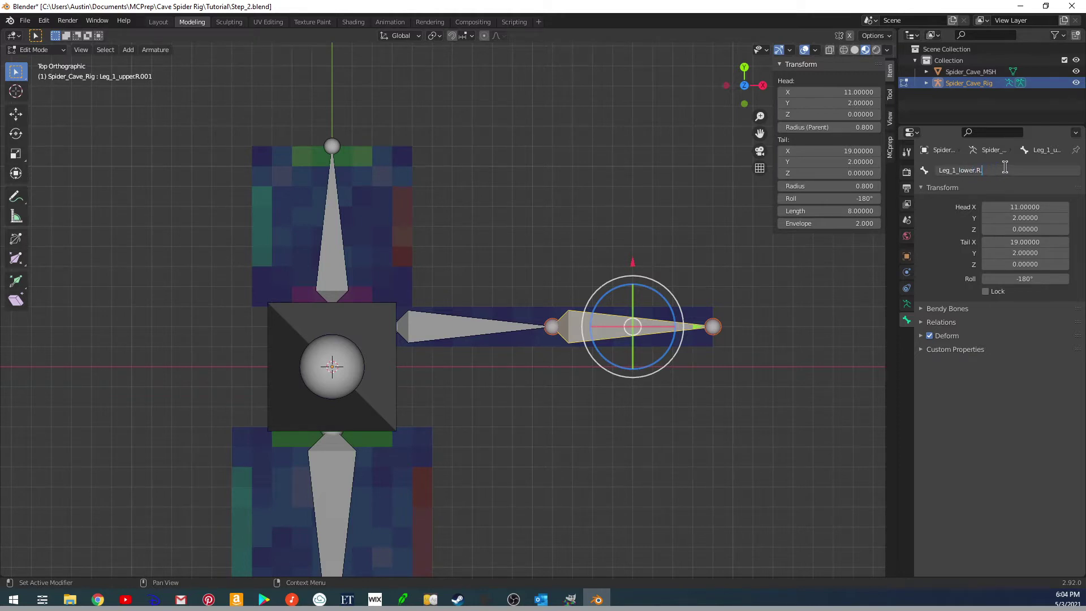
{"action": "key", "text": "Return"}
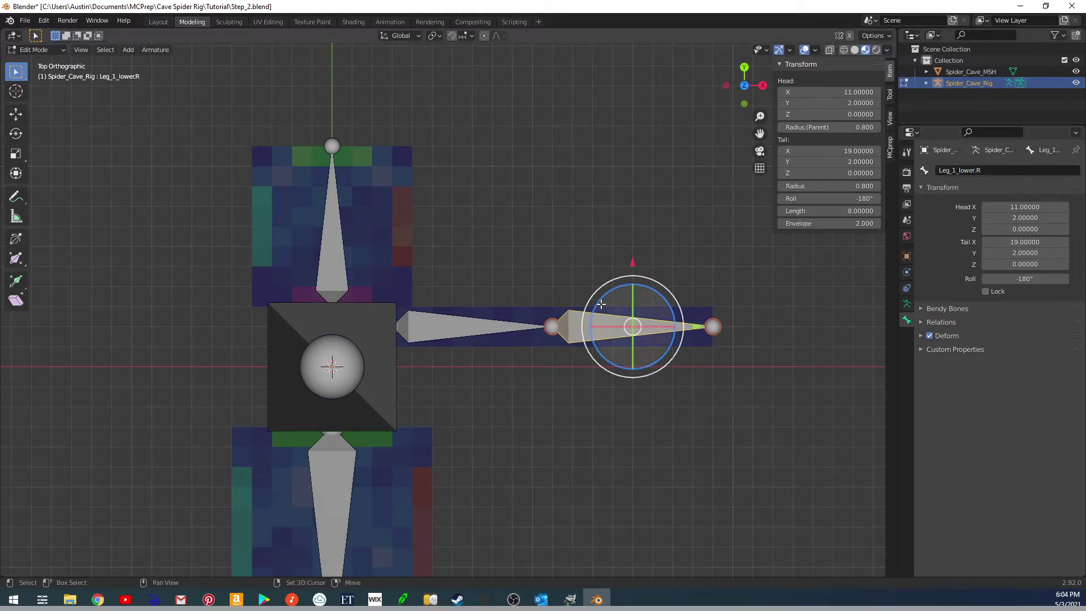
Switch the rig to Pose Mode with Leg_1_upper.R selected and set that bone's rotation mode to XYZ Euler.
{"action": "middle_click_drag", "start_coordinate": [559, 335], "coordinate": [573, 304], "text": "shift"}
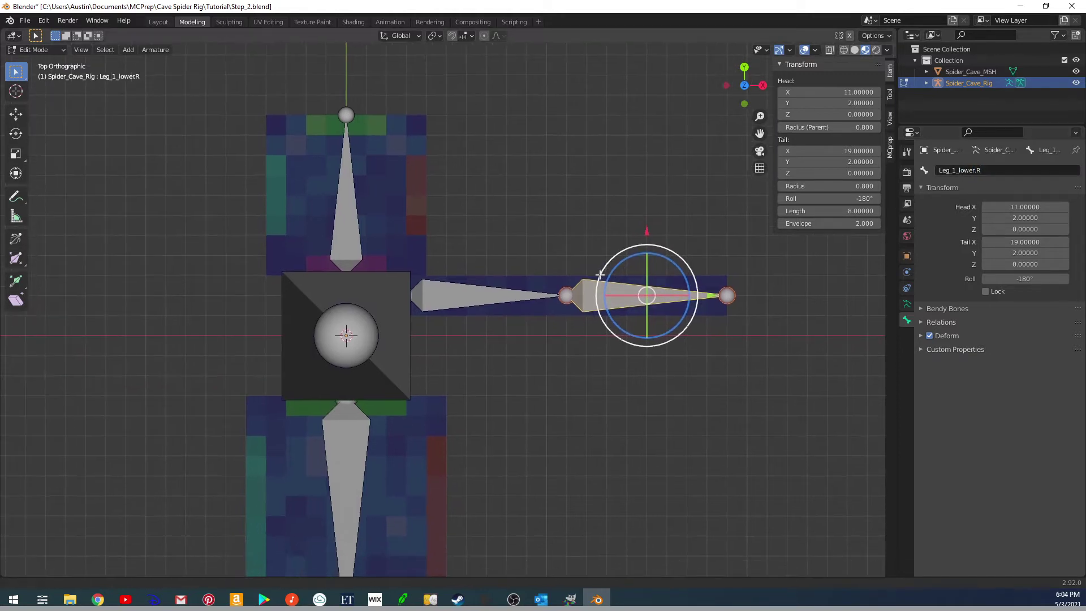
{"action": "left_click", "coordinate": [492, 297]}
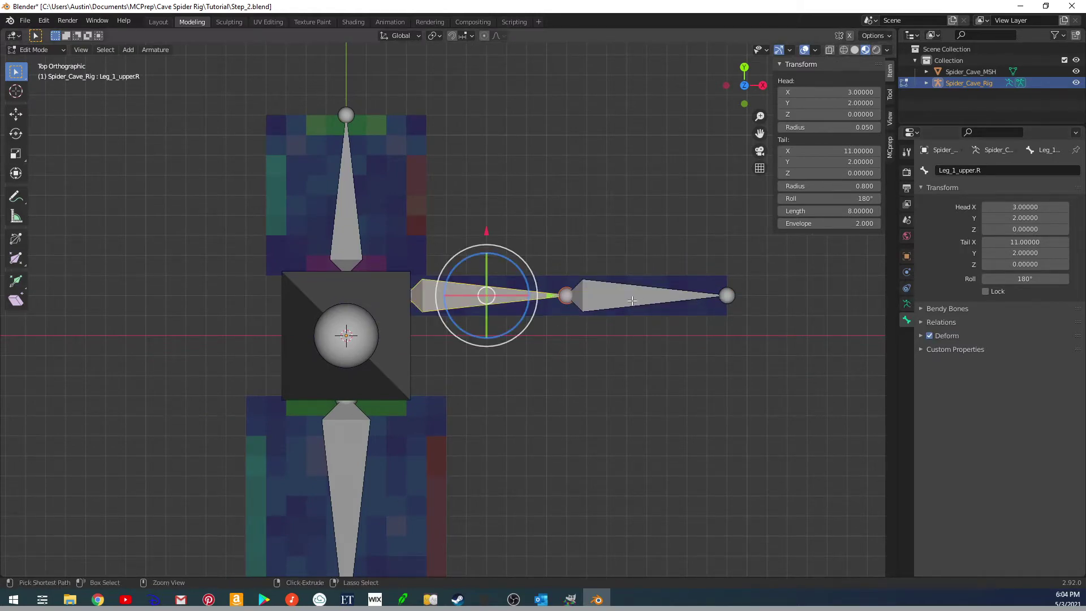
{"action": "key", "text": "ctrl+Tab"}
{"action": "left_click", "coordinate": [691, 303]}
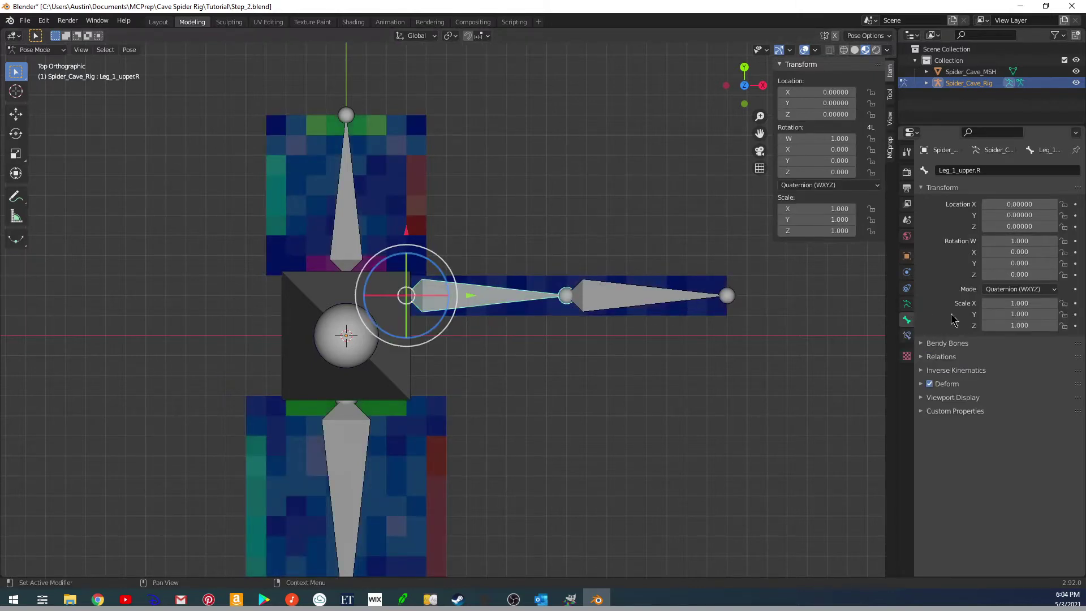
{"action": "left_click", "coordinate": [1029, 290]}
{"action": "left_click", "coordinate": [1019, 316]}
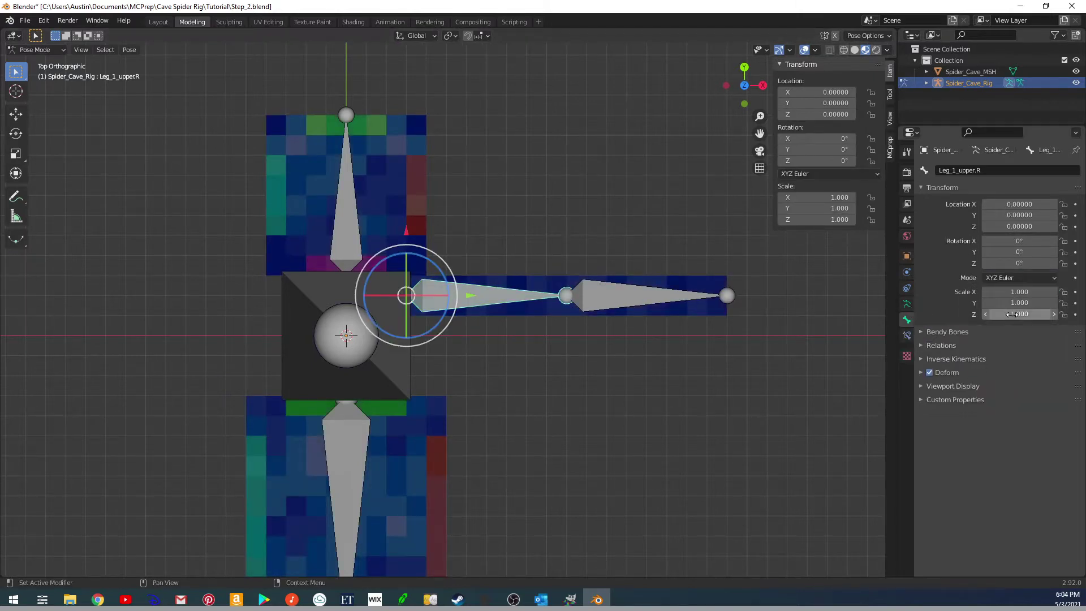
Lock the location and scale of Leg_1_upper.R on all three axes.
{"action": "left_click", "coordinate": [1064, 205]}
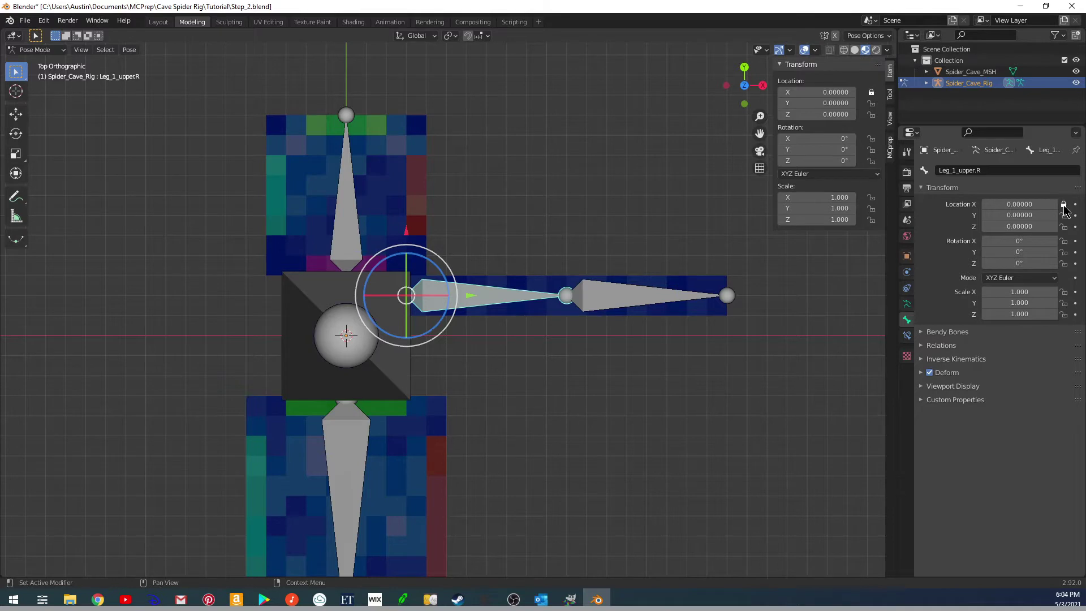
{"action": "left_click", "coordinate": [1064, 215]}
{"action": "left_click", "coordinate": [1064, 292]}
{"action": "left_click", "coordinate": [1063, 302]}
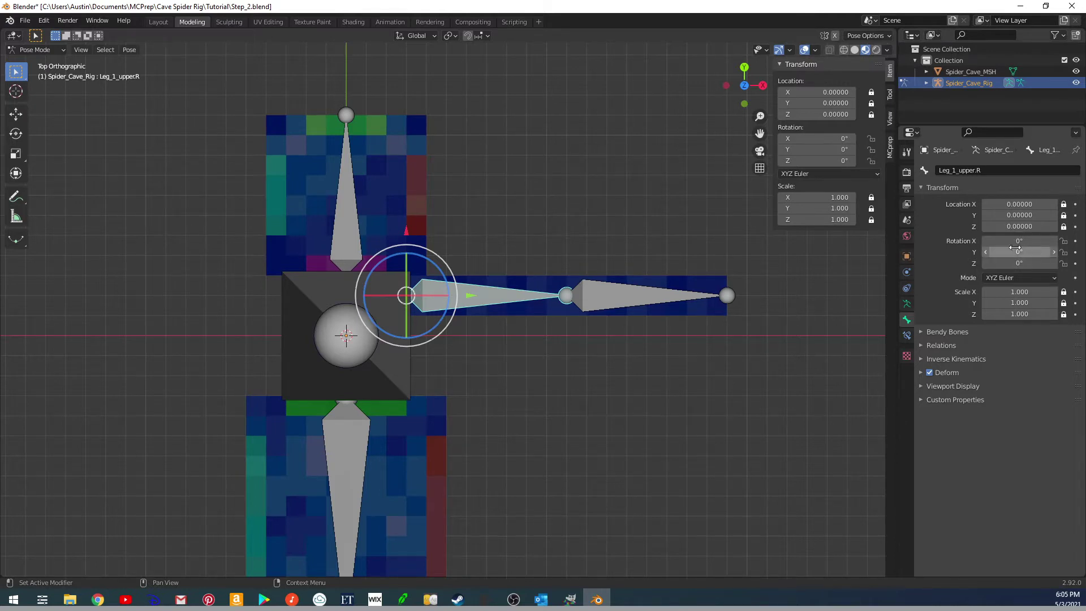
Set the rotation mode of Leg_1_upper.R to Quaternion (WXYZ) and view the leg in perspective and from above.
{"action": "left_click", "coordinate": [1020, 278]}
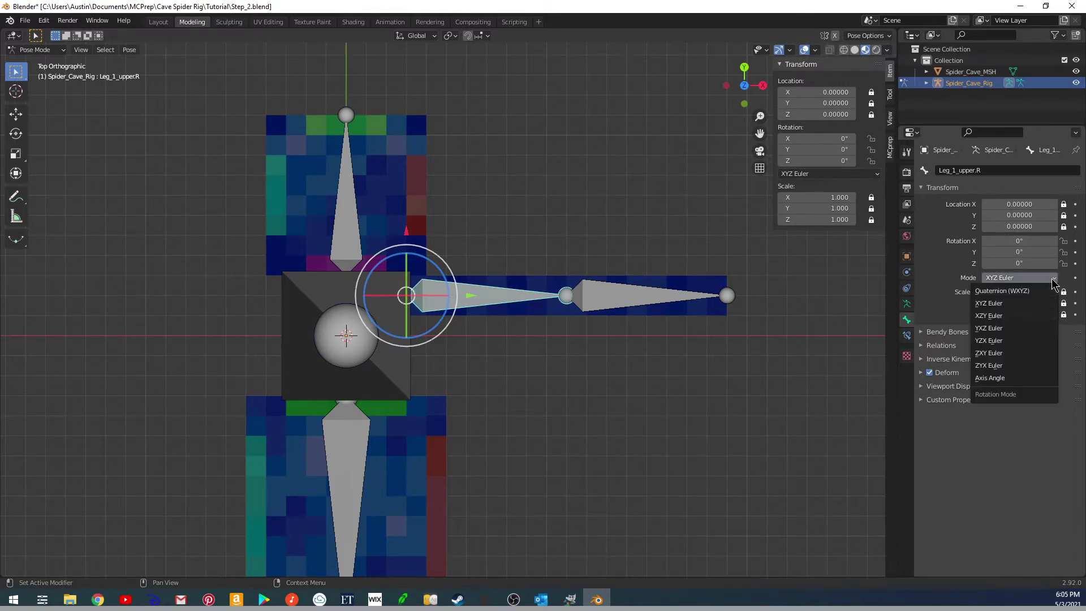
{"action": "left_click", "coordinate": [1005, 290]}
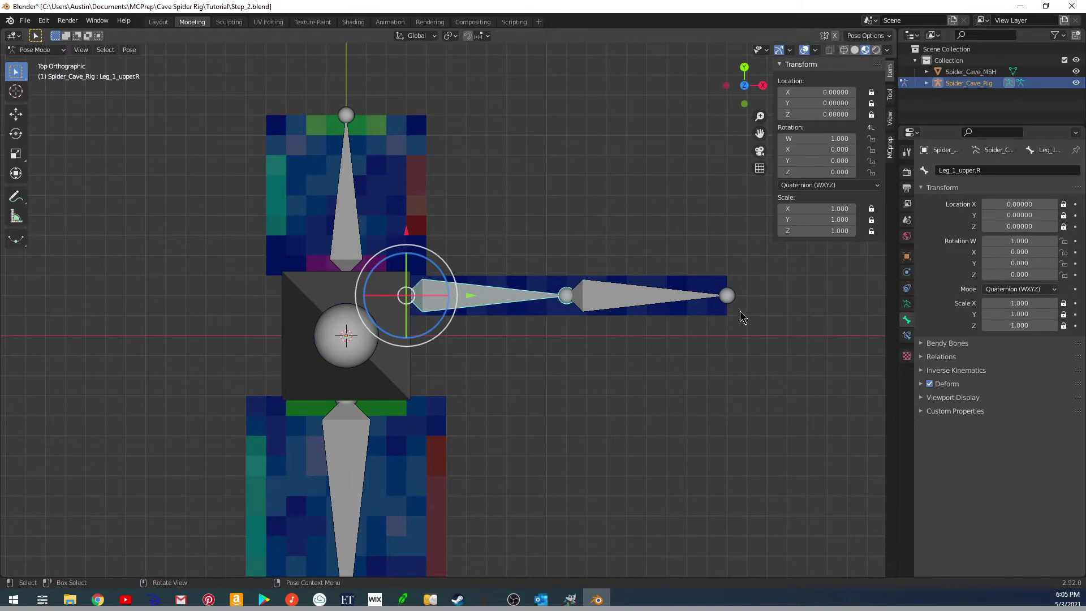
{"action": "middle_click_drag", "start_coordinate": [567, 339], "coordinate": [452, 258], "text": "shift"}
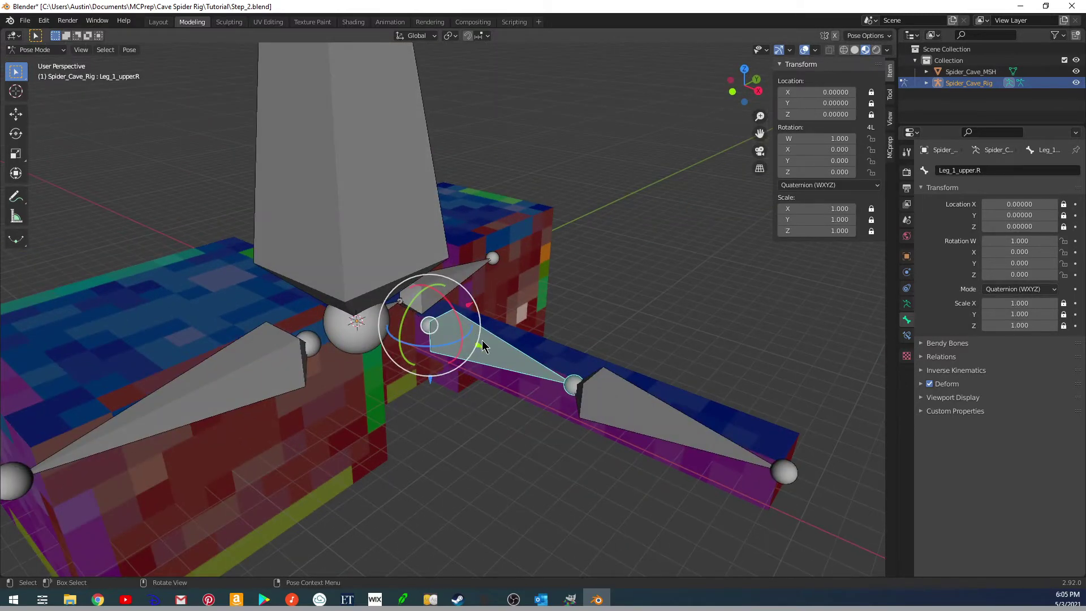
{"action": "key", "text": "KP_7"}
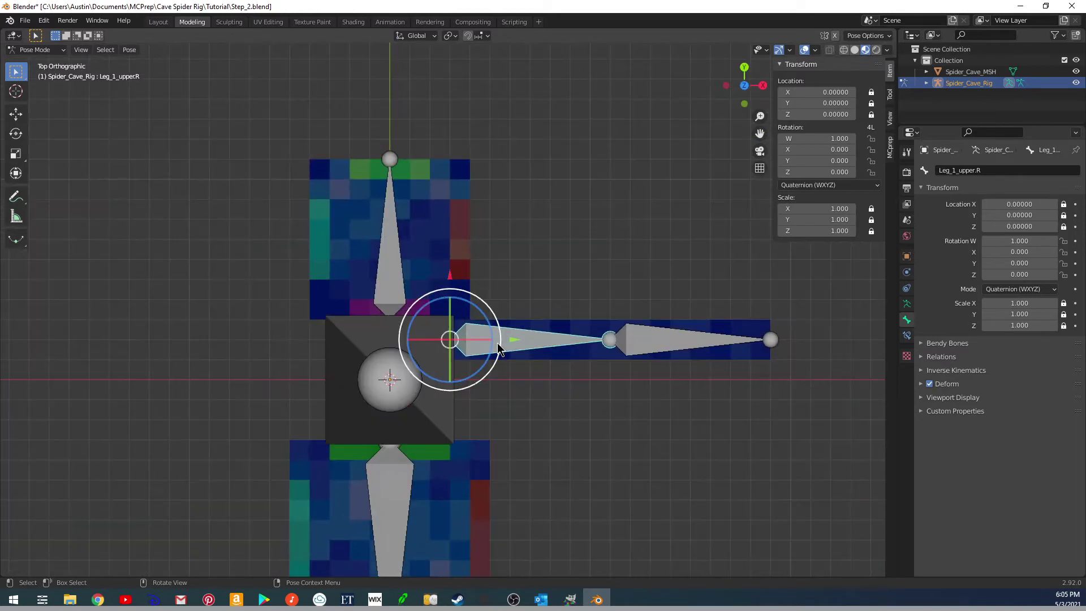
Set Leg_1_lower.R to XYZ Euler rotation and lock its Y and Z rotation and its scale on all axes.
{"action": "middle_click_drag", "start_coordinate": [500, 350], "coordinate": [577, 342], "text": "shift"}
{"action": "left_click", "coordinate": [617, 313]}
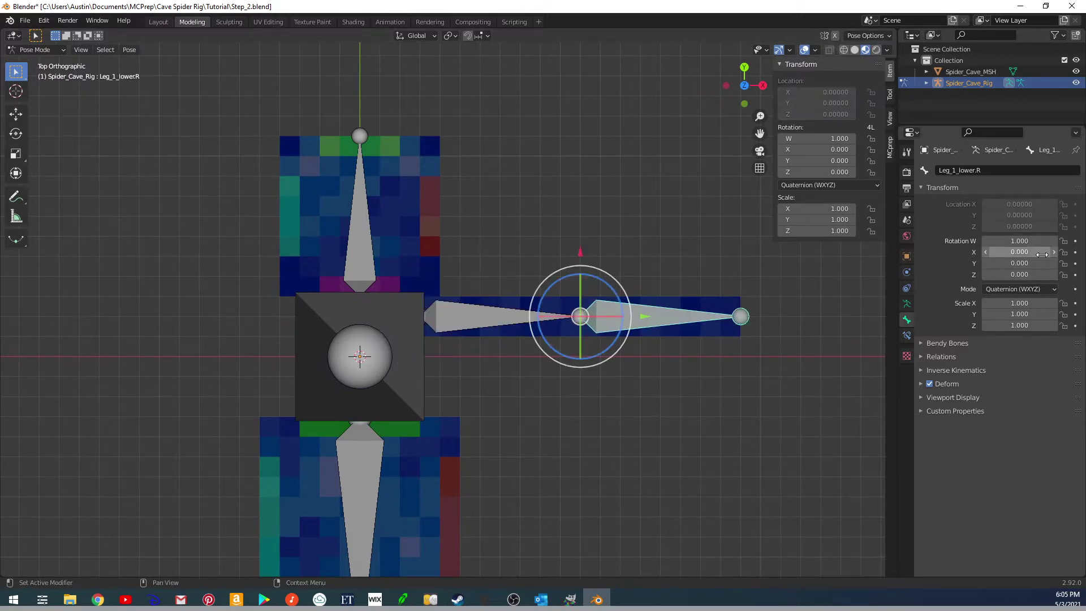
{"action": "left_click", "coordinate": [1019, 289]}
{"action": "left_click", "coordinate": [1012, 314]}
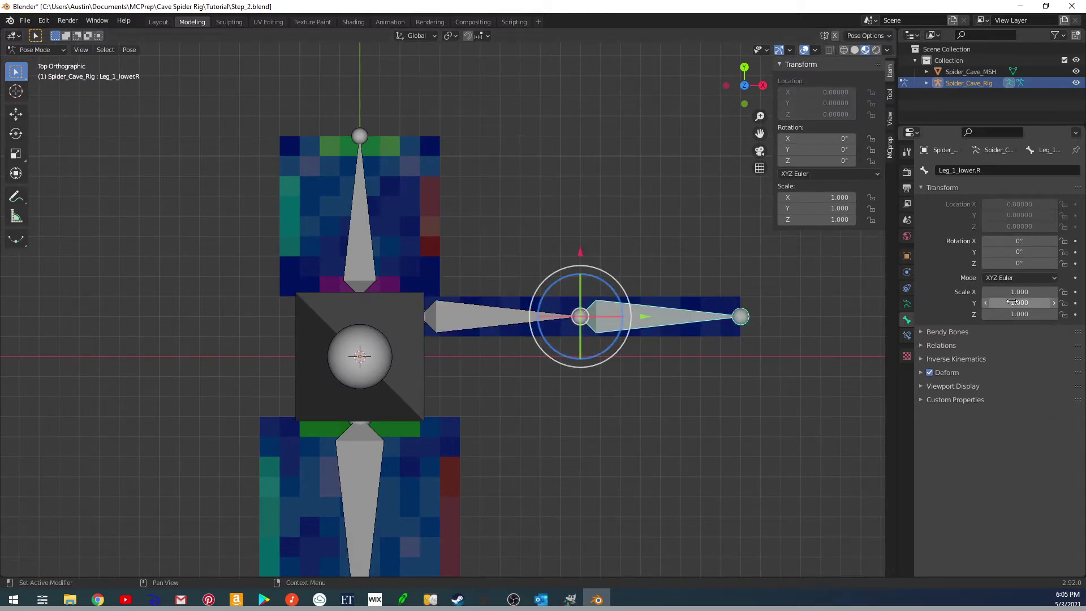
{"action": "left_click", "coordinate": [1063, 252]}
{"action": "left_click", "coordinate": [1064, 264]}
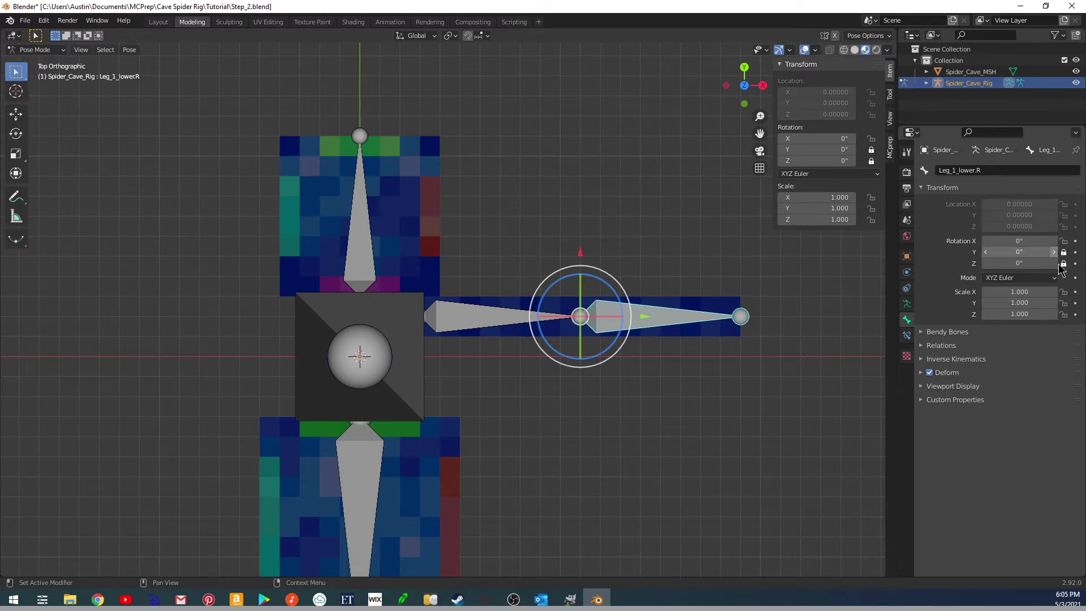
{"action": "left_click_drag", "start_coordinate": [1065, 295], "coordinate": [1066, 321]}
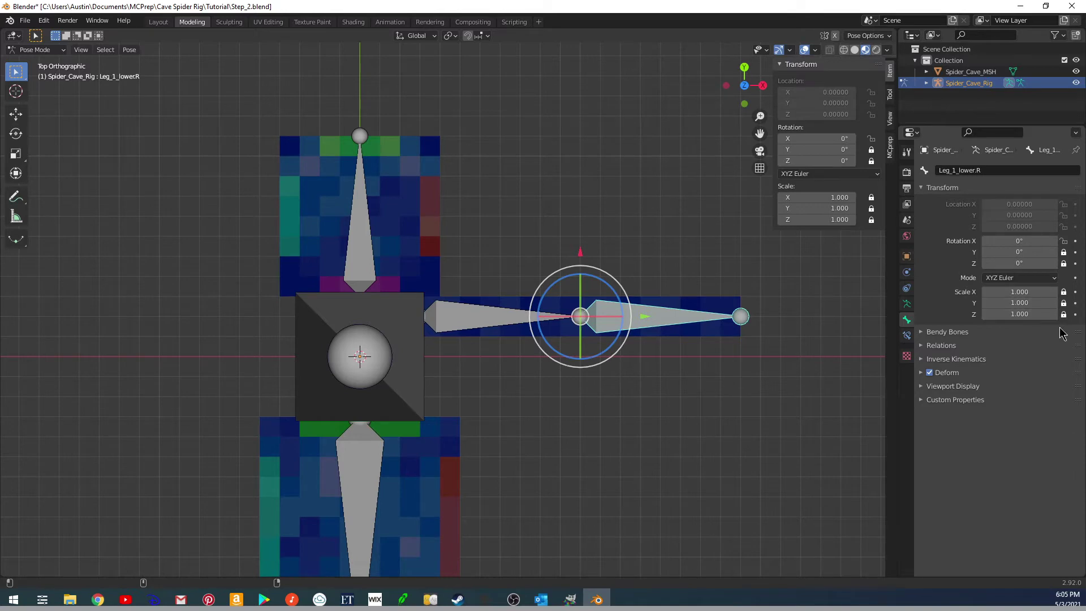
Add a Limit Rotation constraint to Leg_1_lower.R and limit its X rotation to a maximum of 90°.
{"action": "mouse_move", "coordinate": [583, 325]}
{"action": "middle_mouse_down"}
{"action": "mouse_move", "coordinate": [565, 276]}
{"action": "mouse_move", "coordinate": [570, 314]}
{"action": "middle_mouse_up"}
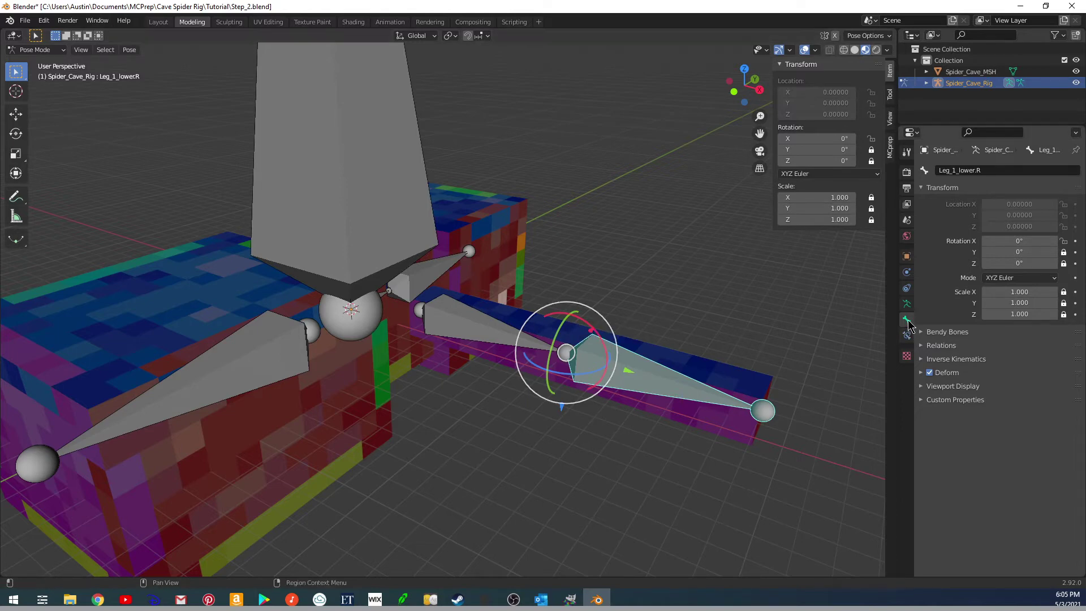
{"action": "middle_click_drag", "start_coordinate": [728, 335], "coordinate": [636, 269], "text": "shift"}
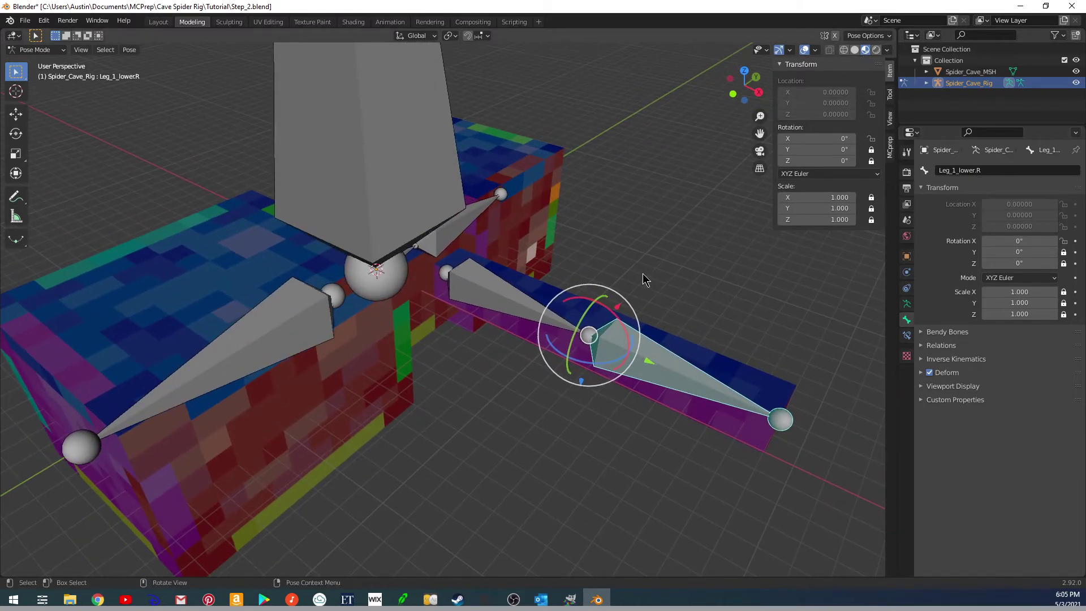
{"action": "left_click", "coordinate": [907, 335]}
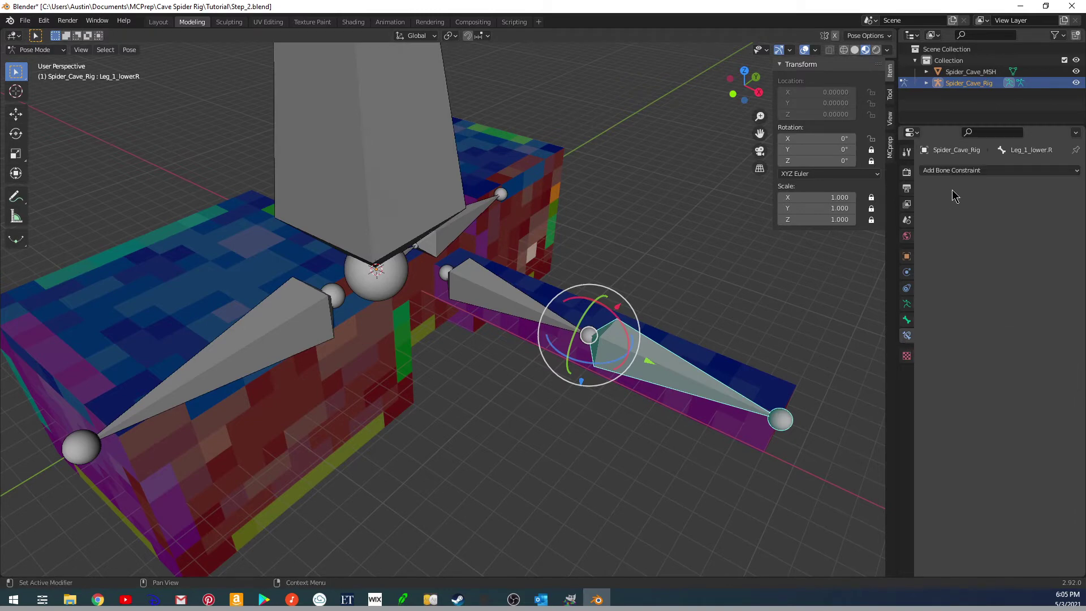
{"action": "left_click", "coordinate": [974, 170]}
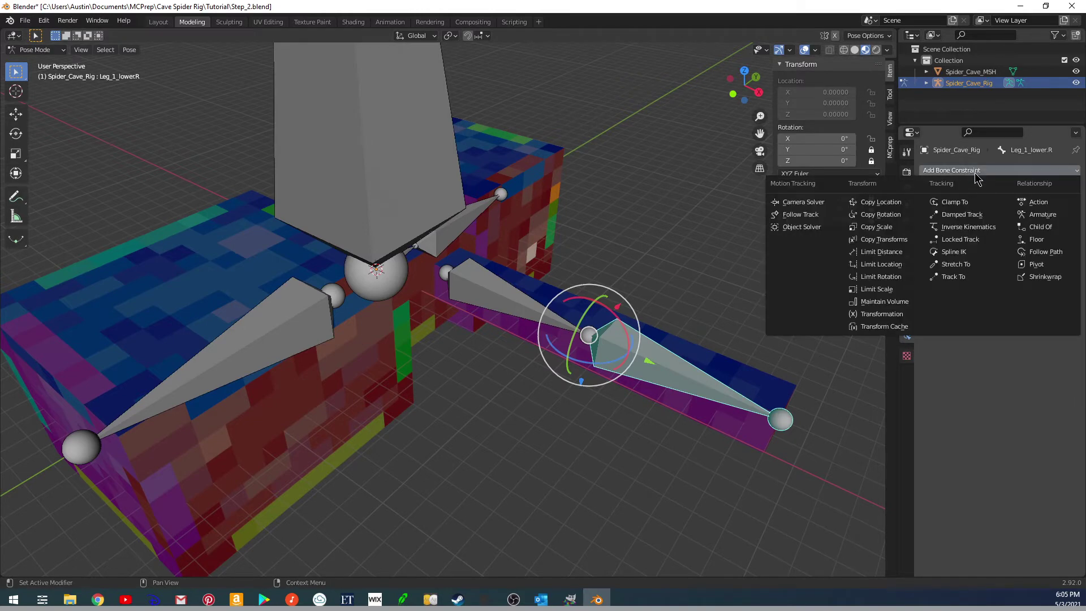
{"action": "left_click", "coordinate": [891, 278]}
{"action": "left_click", "coordinate": [990, 206]}
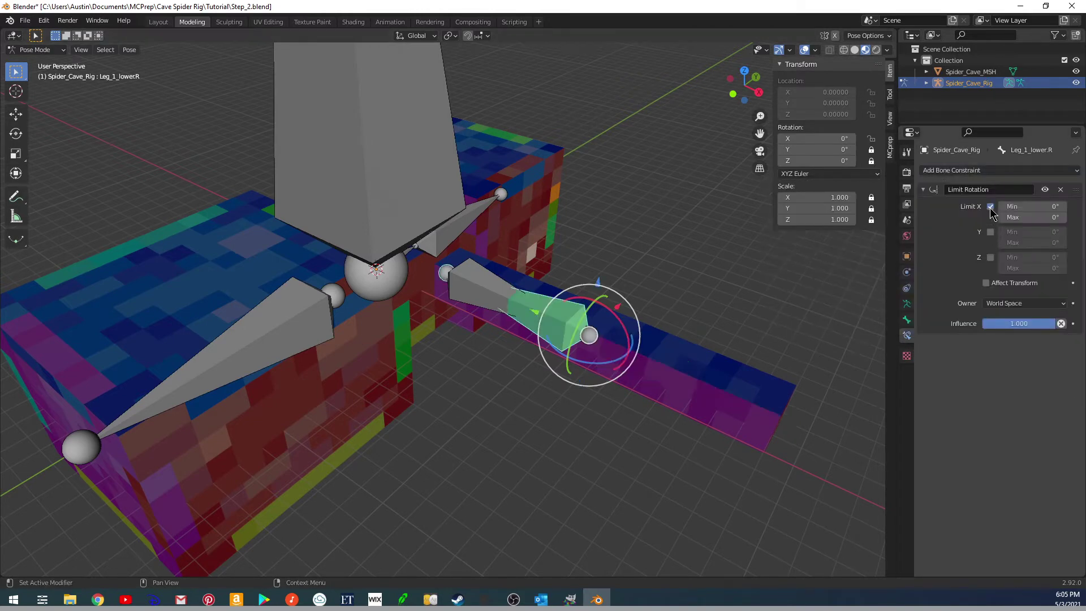
{"action": "left_click", "coordinate": [1035, 218]}
{"action": "type", "text": "90"}
{"action": "key", "text": "Return"}
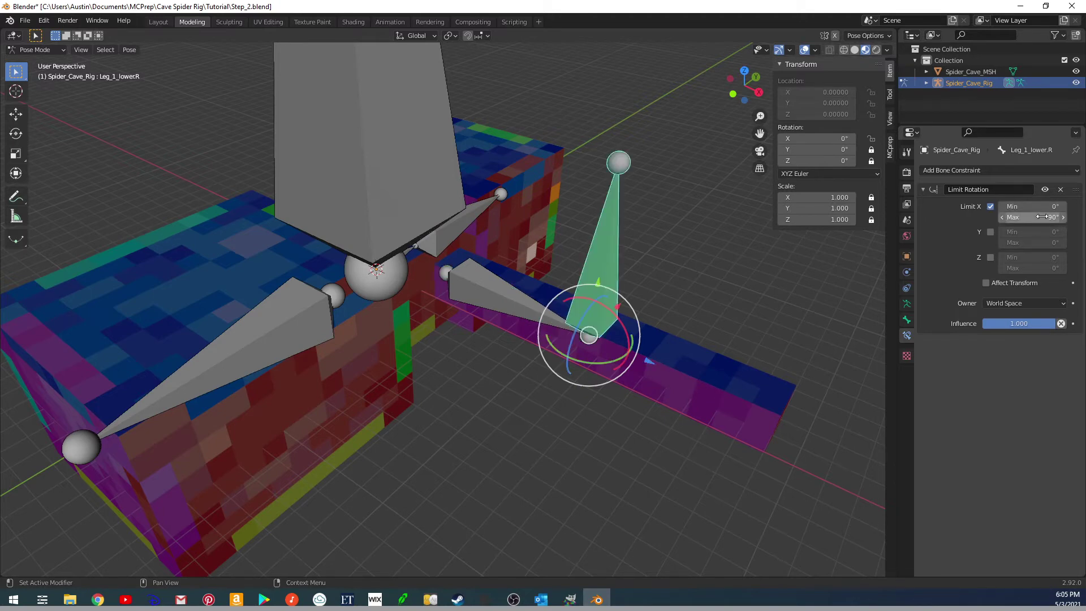
Enable Affect Transform on the Limit Rotation constraint and set its owner to Local Space.
{"action": "middle_click_drag", "start_coordinate": [762, 297], "coordinate": [730, 309]}
{"action": "left_click", "coordinate": [987, 283]}
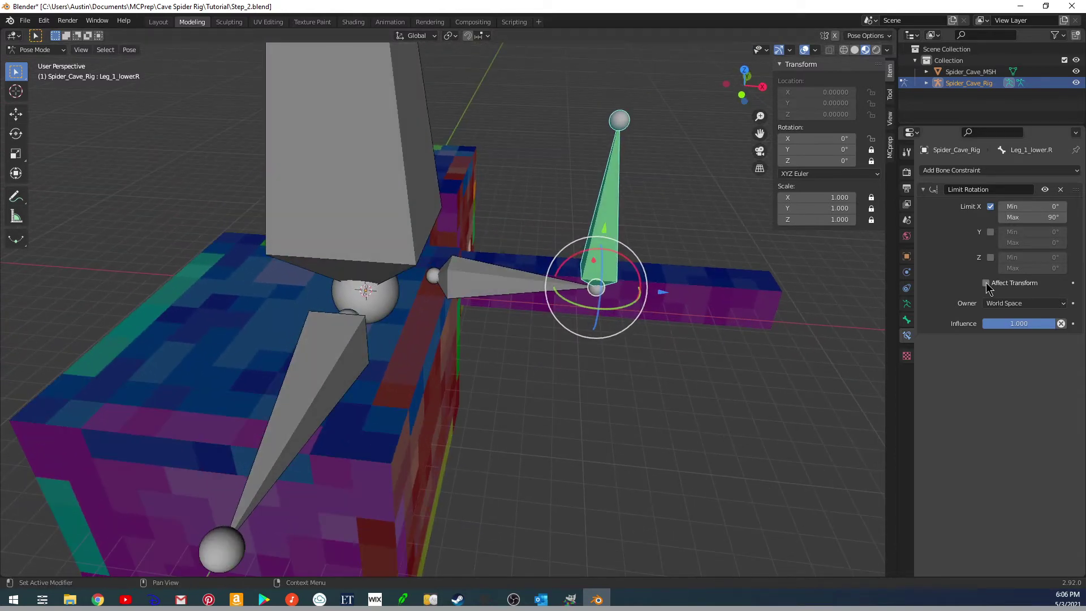
{"action": "left_click", "coordinate": [1037, 305]}
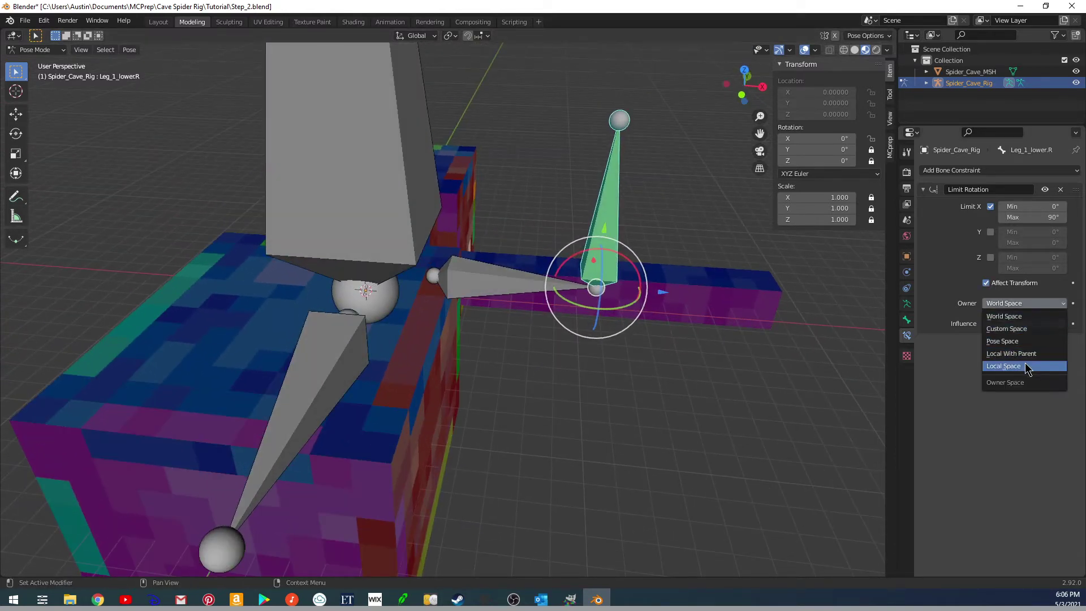
{"action": "left_click", "coordinate": [1005, 366]}
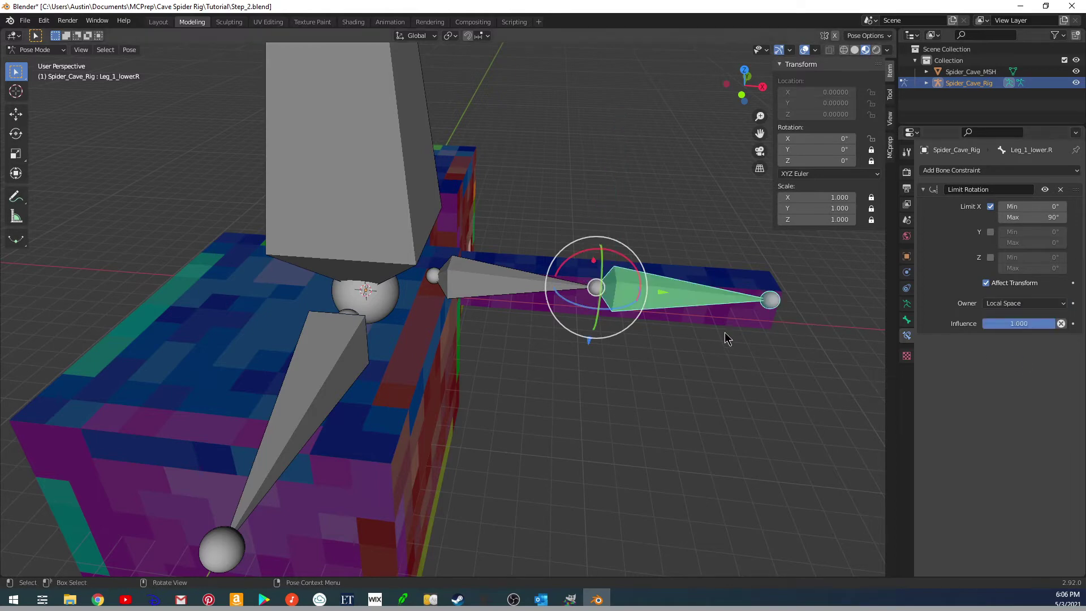
Test the rotation limit of Leg_1_lower.R by trying rotations of the bone, including about its local X axis, and cancel them.
{"action": "key", "text": "r"}
{"action": "key", "text": "x"}
{"action": "key", "text": "x"}
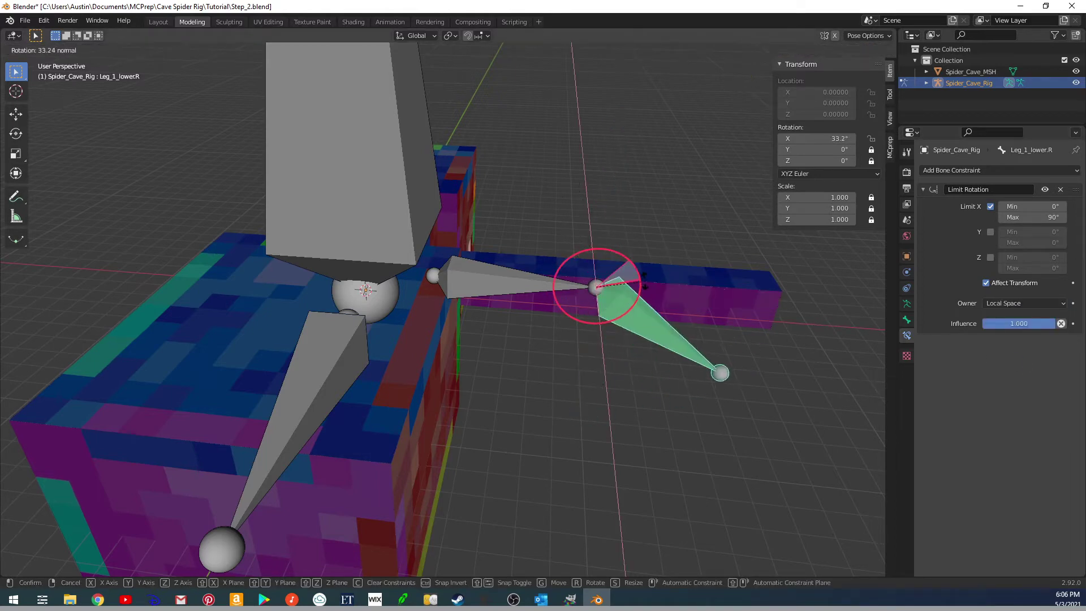
{"action": "right_click", "coordinate": [592, 292]}
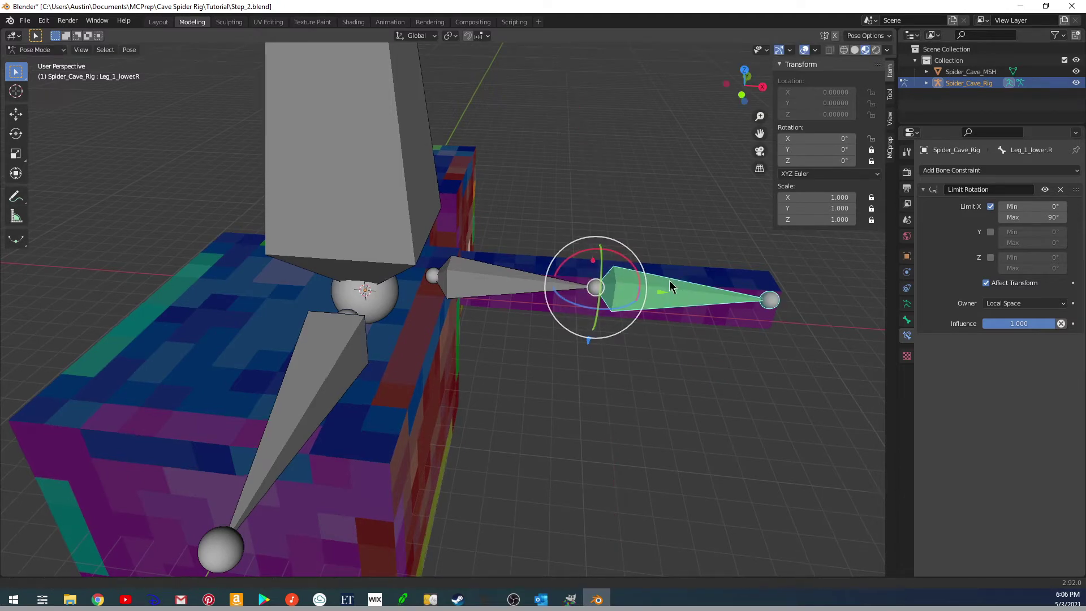
{"action": "middle_click_drag", "start_coordinate": [643, 288], "coordinate": [604, 371]}
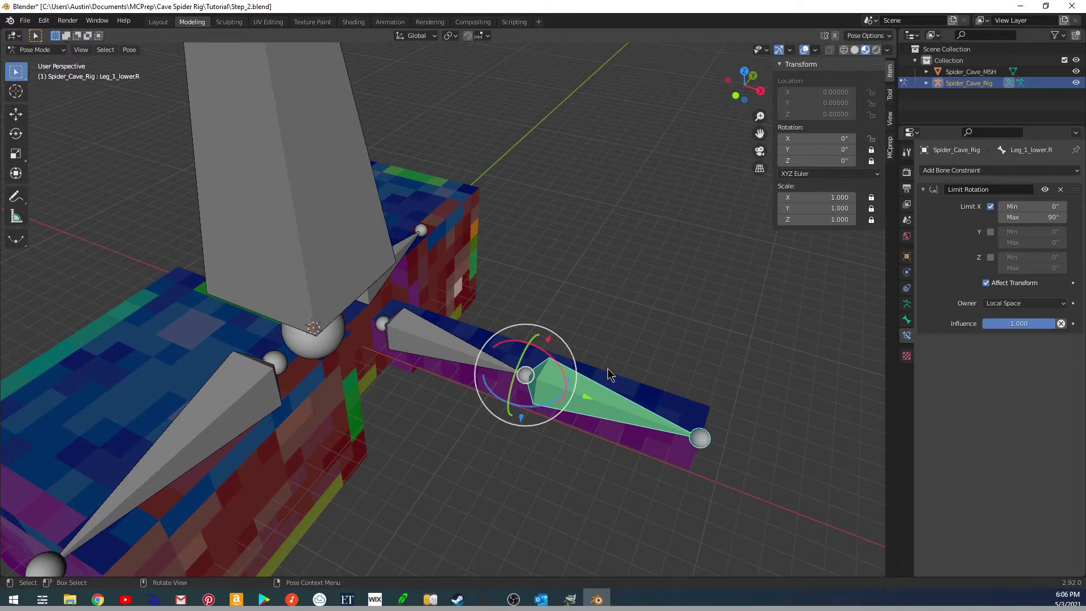
{"action": "middle_click_drag", "start_coordinate": [606, 385], "coordinate": [621, 360]}
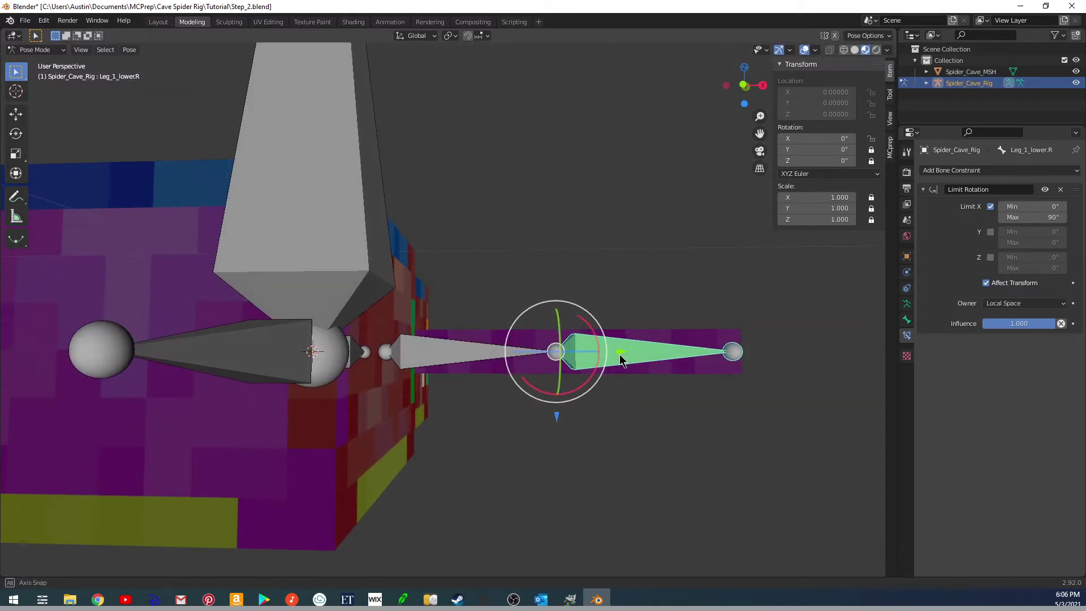
{"action": "middle_click_drag", "start_coordinate": [620, 355], "coordinate": [619, 354]}
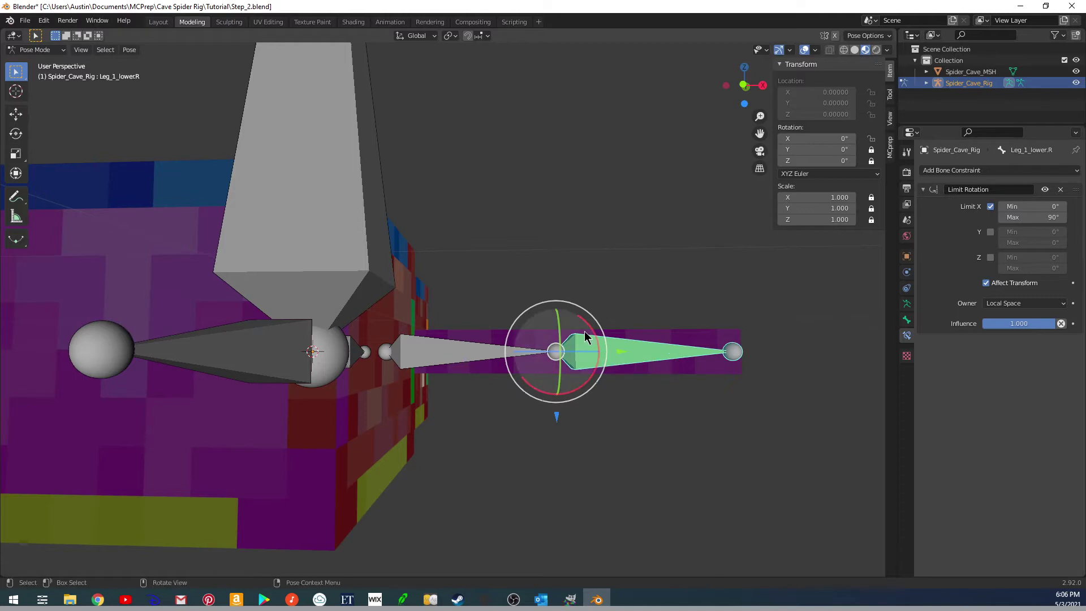
{"action": "left_click_drag", "start_coordinate": [591, 331], "coordinate": [565, 389]}
{"action": "right_click", "coordinate": [590, 389]}
{"action": "middle_click_drag", "start_coordinate": [590, 389], "coordinate": [480, 332]}
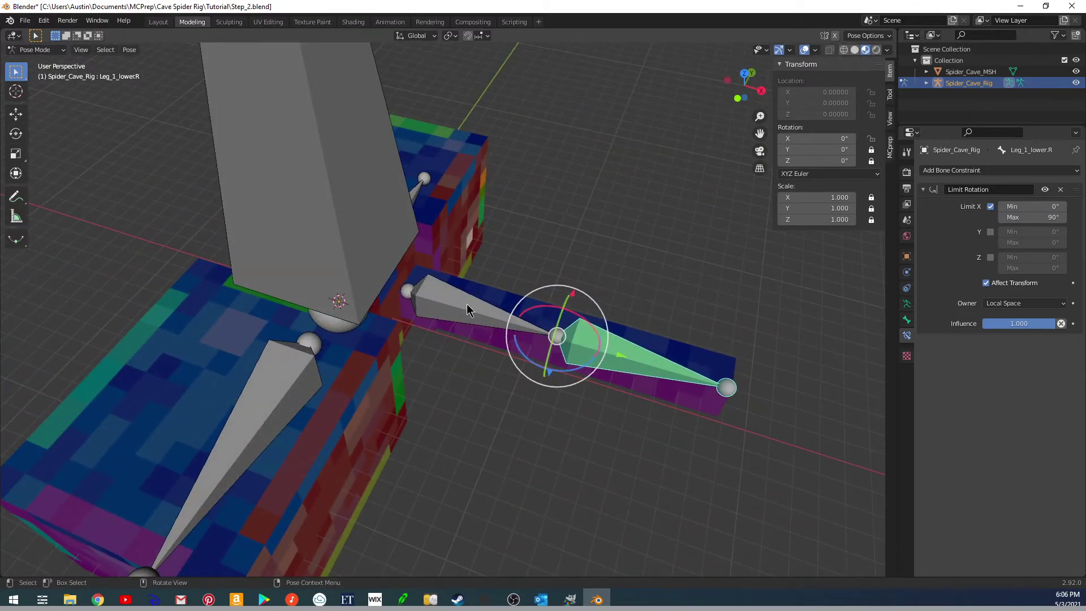
In Edit Mode, duplicate the upper and lower right leg bones three times, placing the pairs at Y 1, 0 and -1.
{"action": "key", "text": "ctrl+Tab"}
{"action": "left_click", "coordinate": [470, 270]}
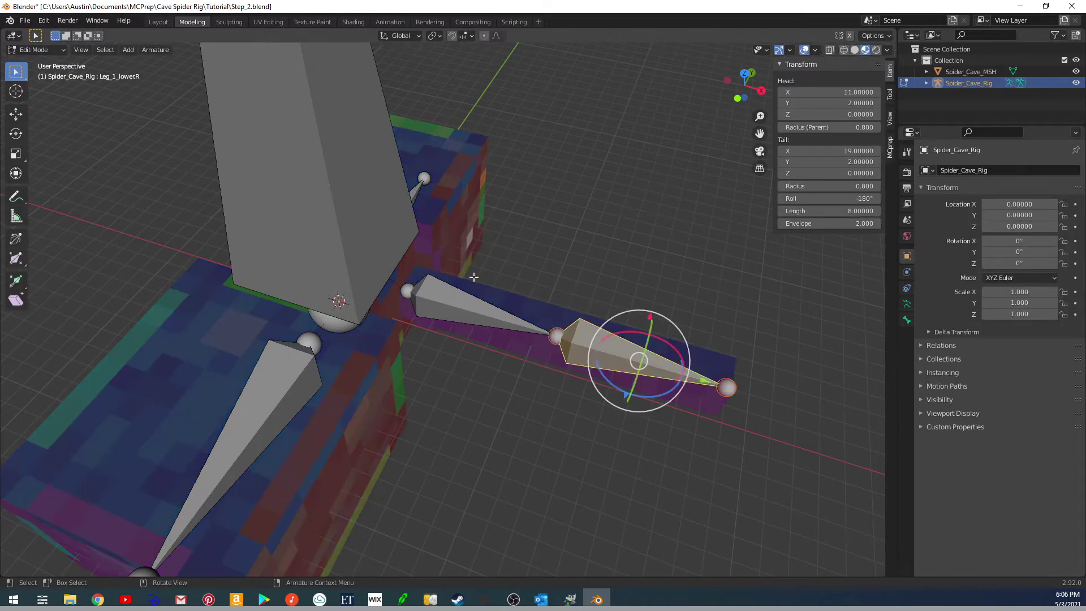
{"action": "left_click", "coordinate": [491, 315]}
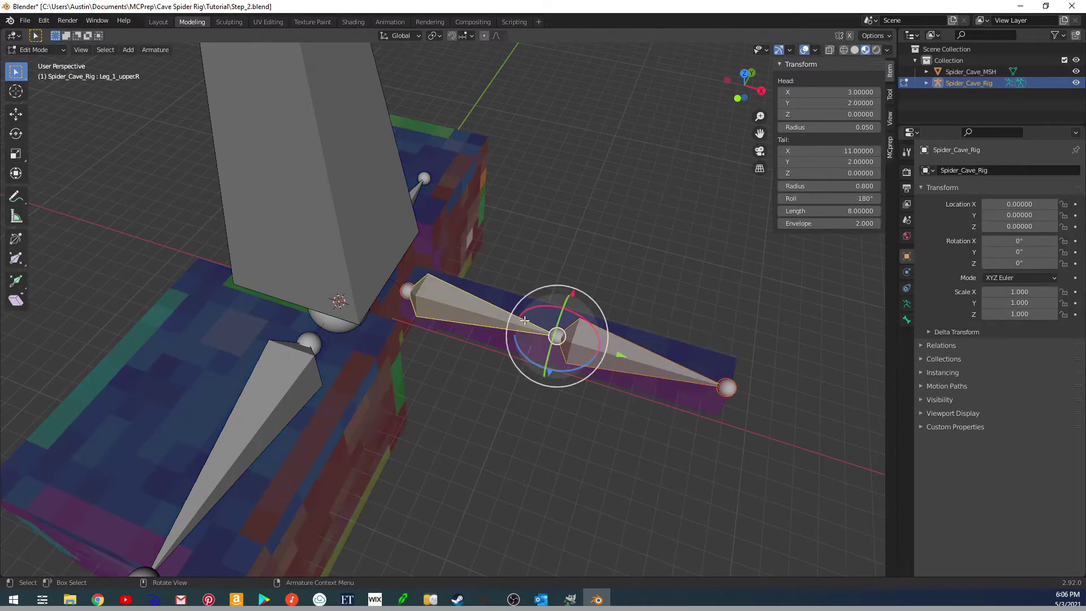
{"action": "key", "text": "KP_7"}
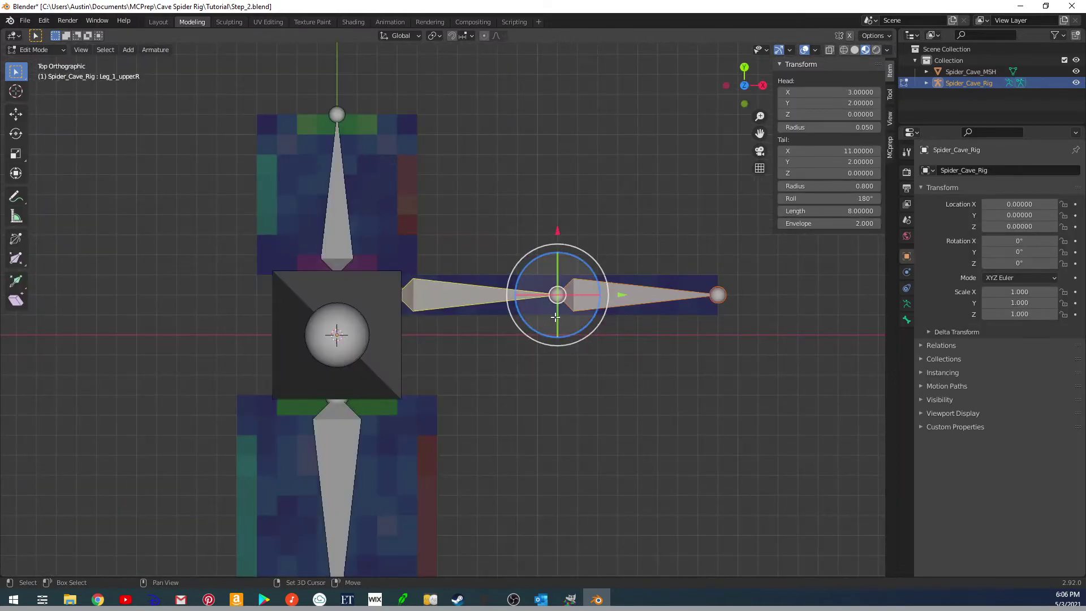
{"action": "middle_click_drag", "start_coordinate": [546, 300], "coordinate": [587, 288], "text": "shift"}
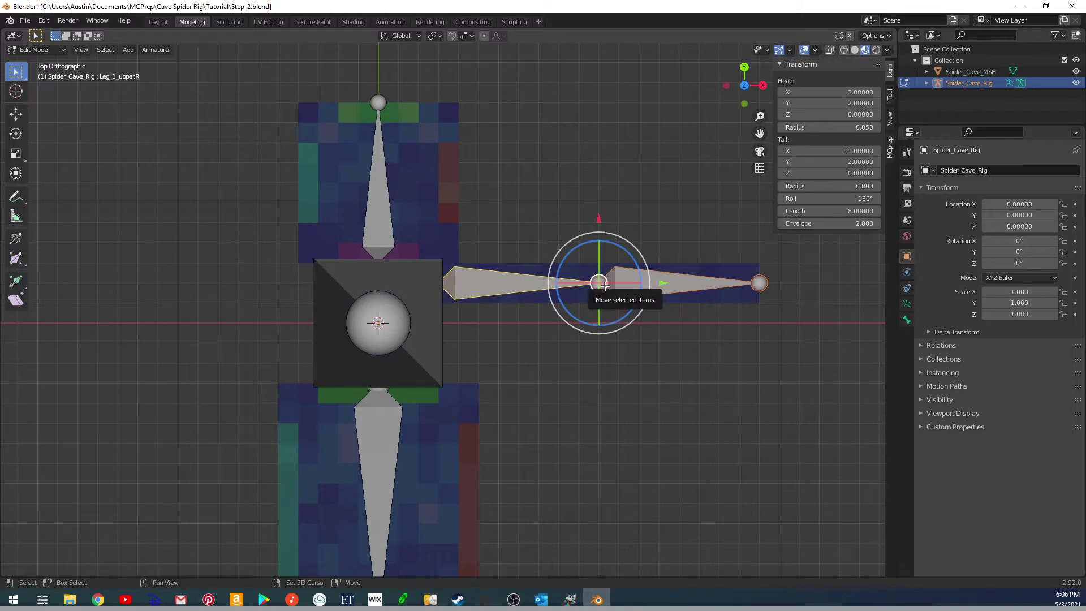
{"action": "key", "text": "shift+d"}
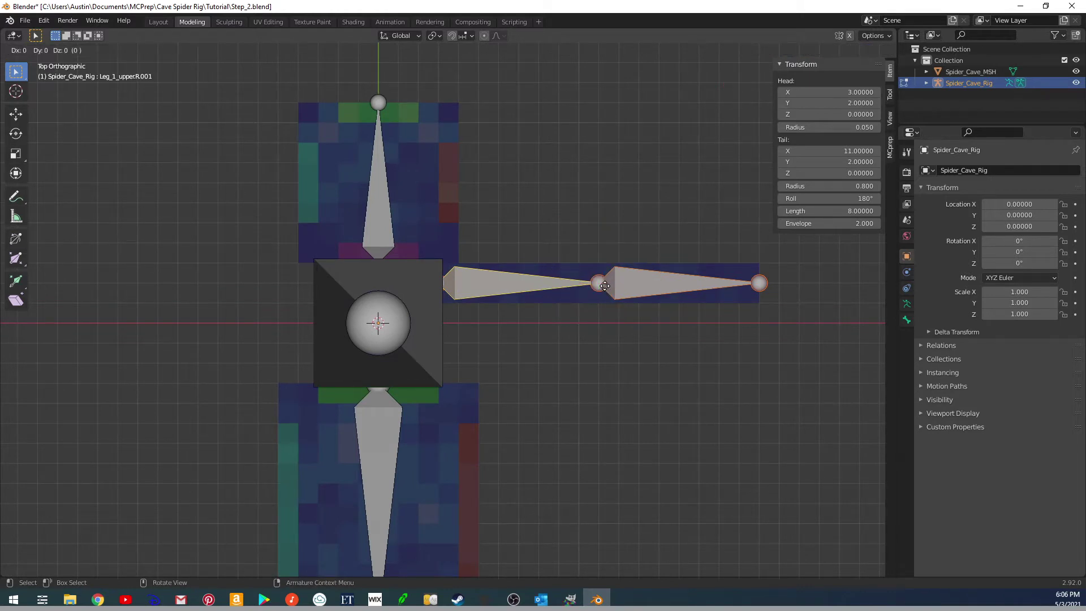
{"action": "left_click", "coordinate": [605, 301]}
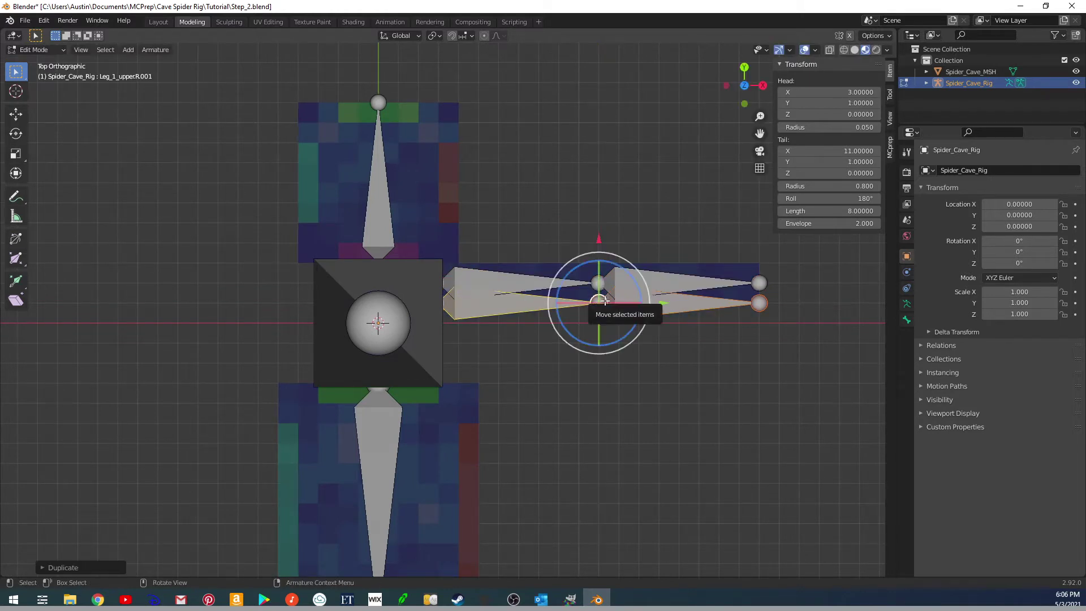
{"action": "key", "text": "shift+d"}
{"action": "left_click", "coordinate": [607, 320]}
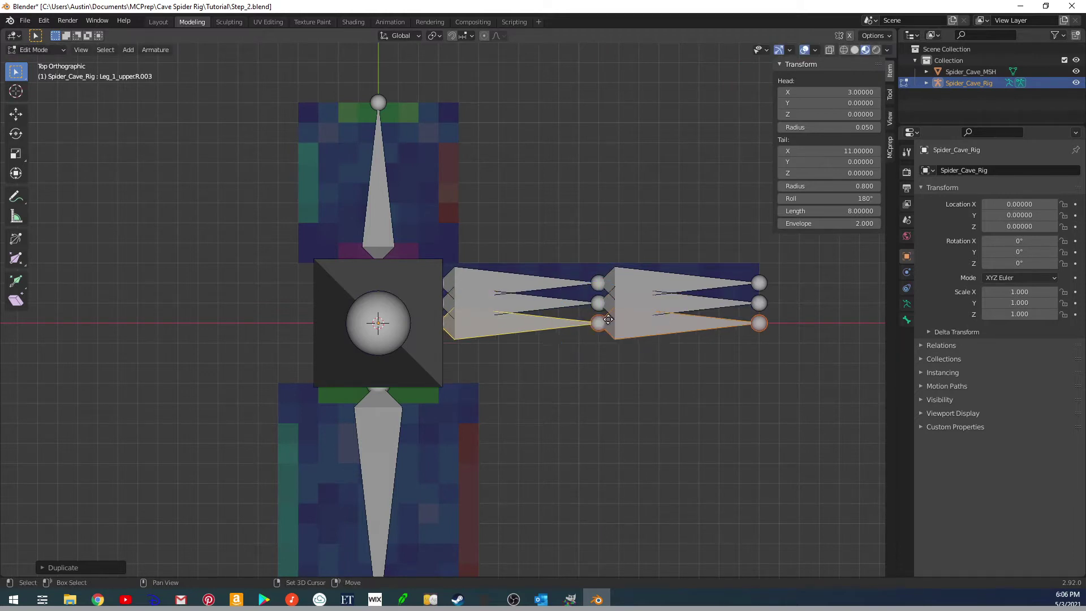
{"action": "key", "text": "shift+d"}
{"action": "left_click", "coordinate": [608, 340]}
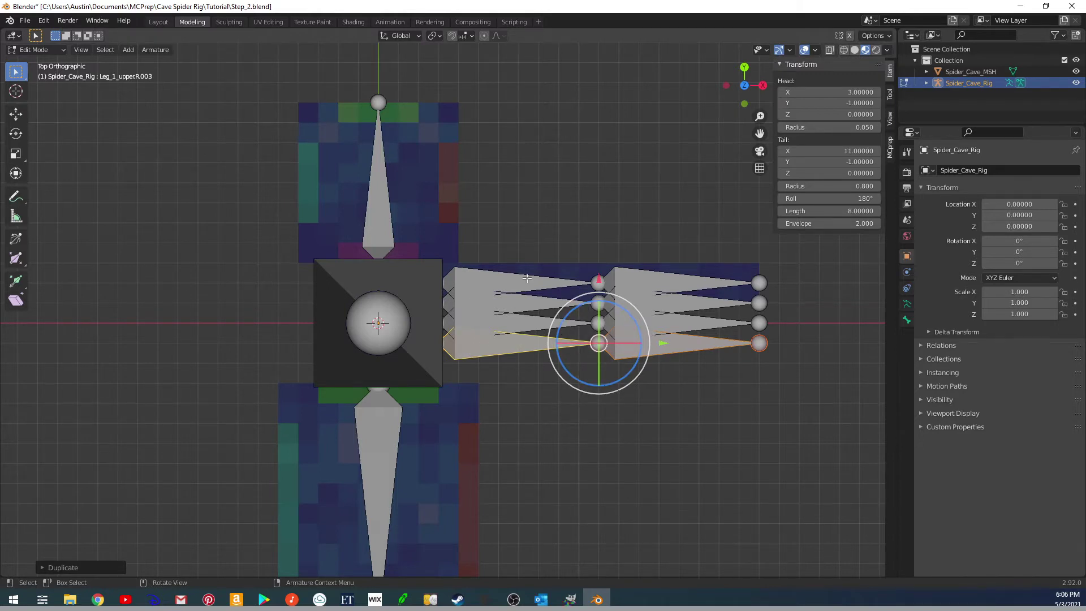
Rename the upper bone of the leg at Y 1 as Leg_2_upper.R.
{"action": "left_click", "coordinate": [526, 304]}
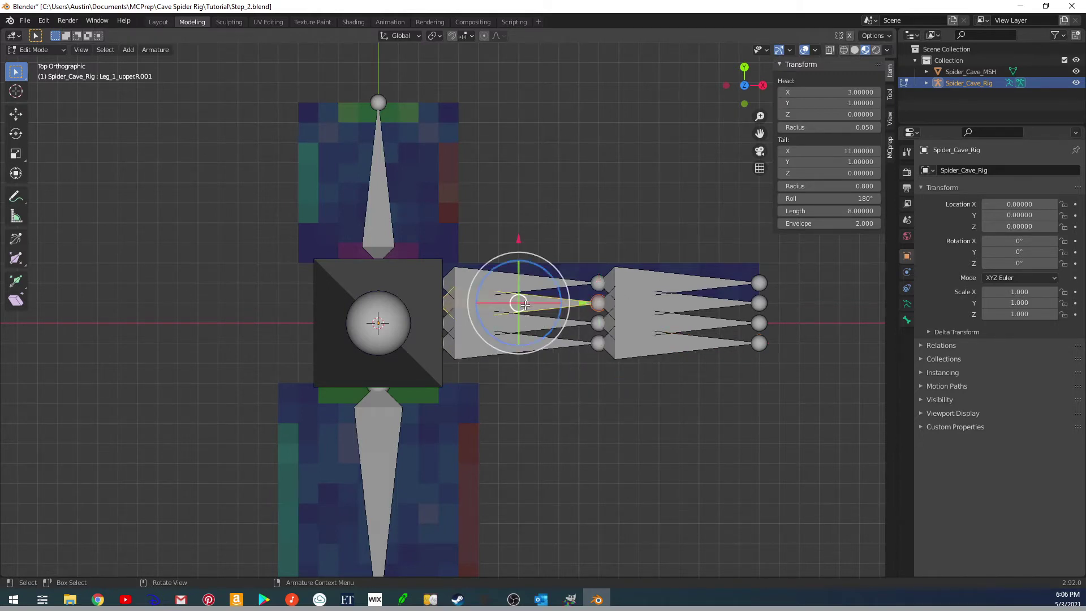
{"action": "left_click", "coordinate": [907, 320]}
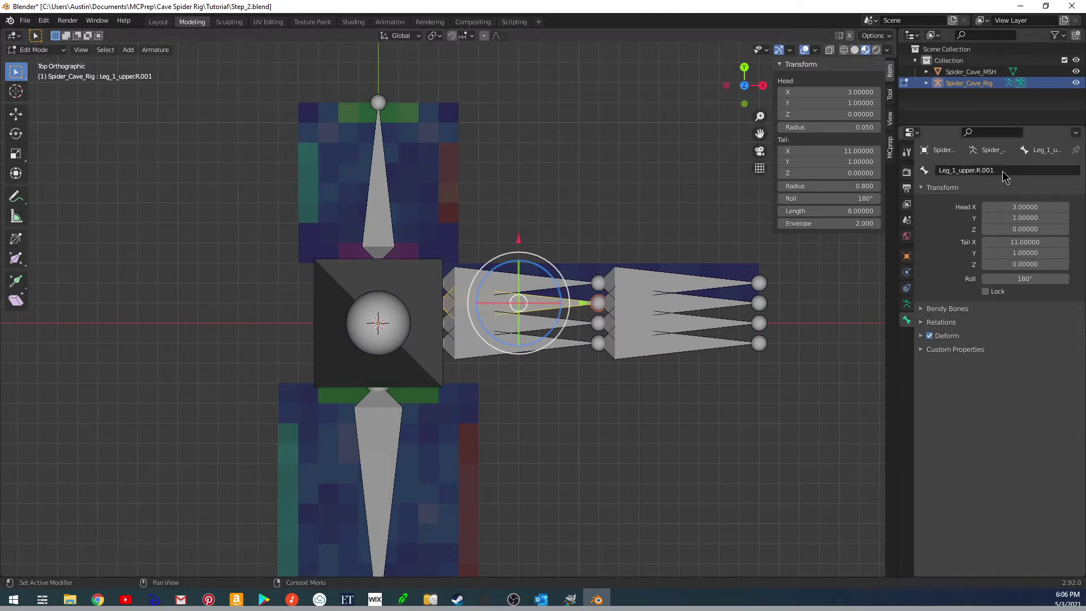
{"action": "left_click", "coordinate": [960, 170]}
{"action": "left_click", "coordinate": [961, 171]}
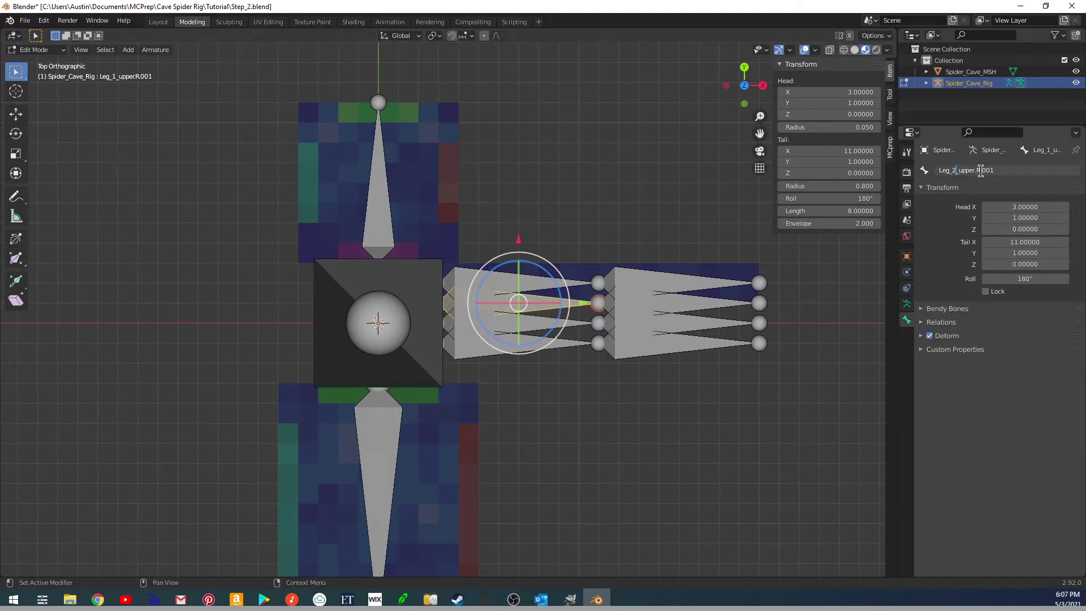
{"action": "type", "text": "2"}
{"action": "key", "text": "End"}
{"action": "key", "text": "BackSpace"}
{"action": "key", "text": "BackSpace"}
{"action": "key", "text": "BackSpace"}
{"action": "key", "text": "BackSpace"}
{"action": "key", "text": "Return"}
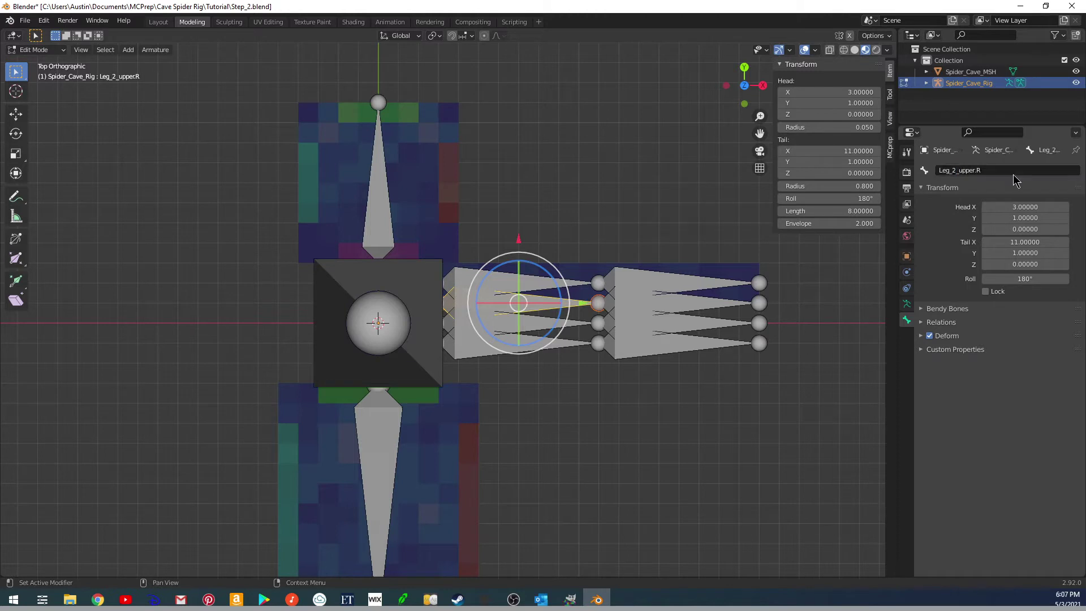
Rename the lower bone of the second right leg as Leg_2_lower.R.
{"action": "left_click", "coordinate": [634, 302]}
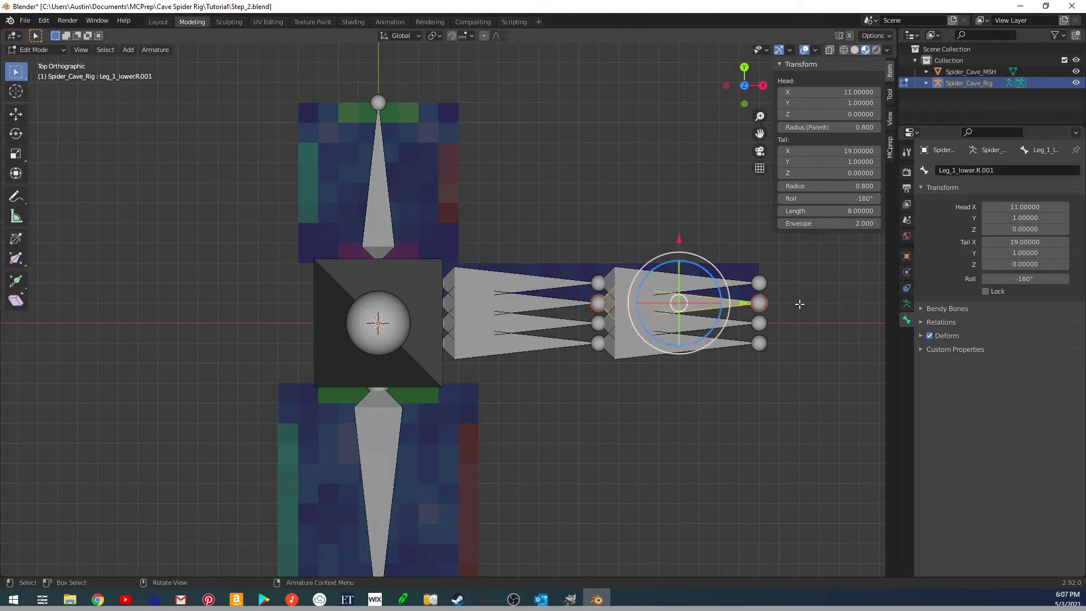
{"action": "left_click", "coordinate": [960, 170]}
{"action": "left_click", "coordinate": [960, 171]}
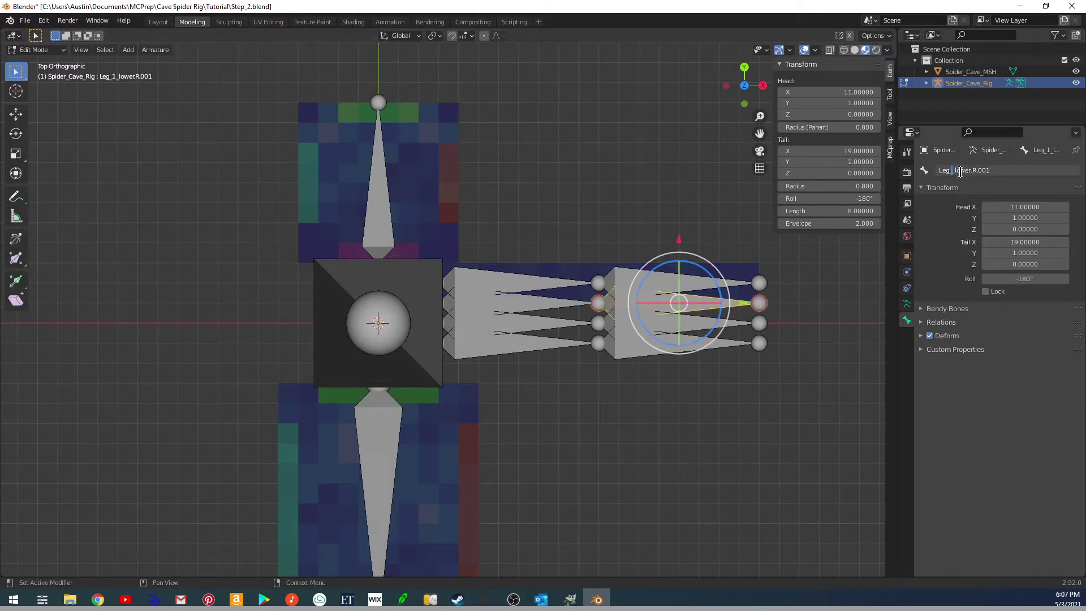
{"action": "key", "text": "BackSpace"}
{"action": "type", "text": "2"}
{"action": "left_click_drag", "start_coordinate": [978, 170], "coordinate": [1014, 174]}
{"action": "key", "text": "BackSpace"}
{"action": "key", "text": "Return"}
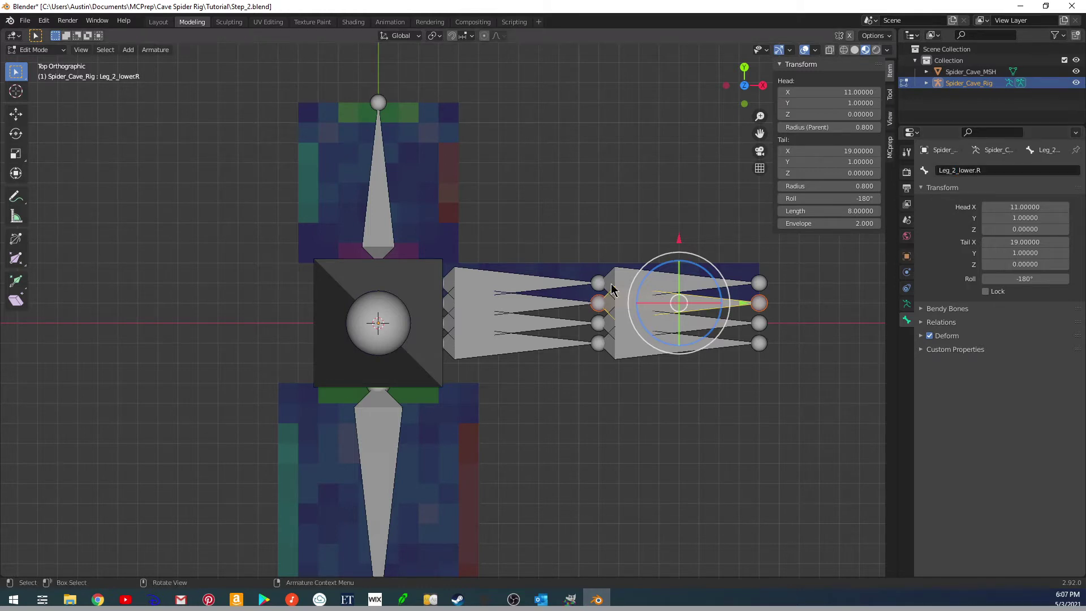
Rename the upper bone of the leg at Y 0 as Leg_3_upper.R.
{"action": "left_click", "coordinate": [530, 328]}
{"action": "left_click", "coordinate": [961, 171]}
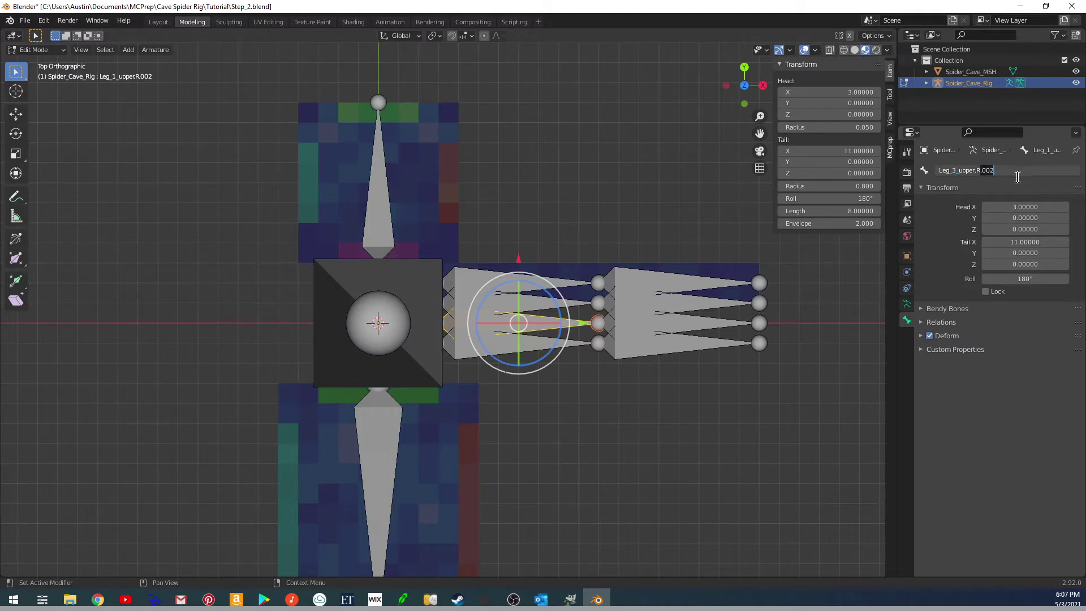
{"action": "key", "text": "BackSpace"}
{"action": "key", "text": "Return"}
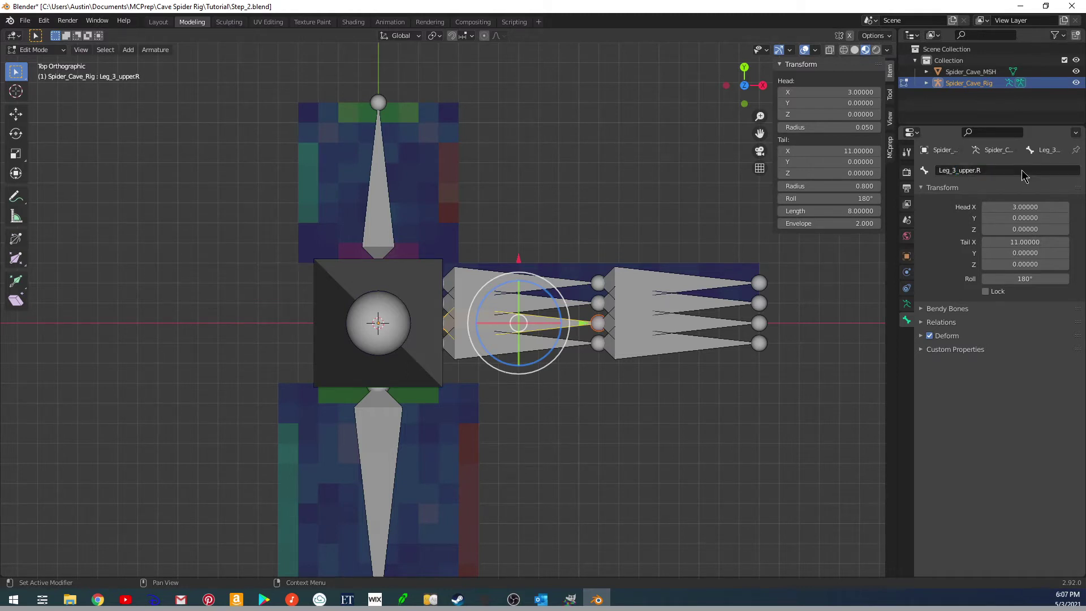
Rename the lower bone of the third right leg as Leg_3_lower.R.
{"action": "left_click", "coordinate": [687, 324]}
{"action": "left_click", "coordinate": [999, 169]}
{"action": "left_click", "coordinate": [958, 172]}
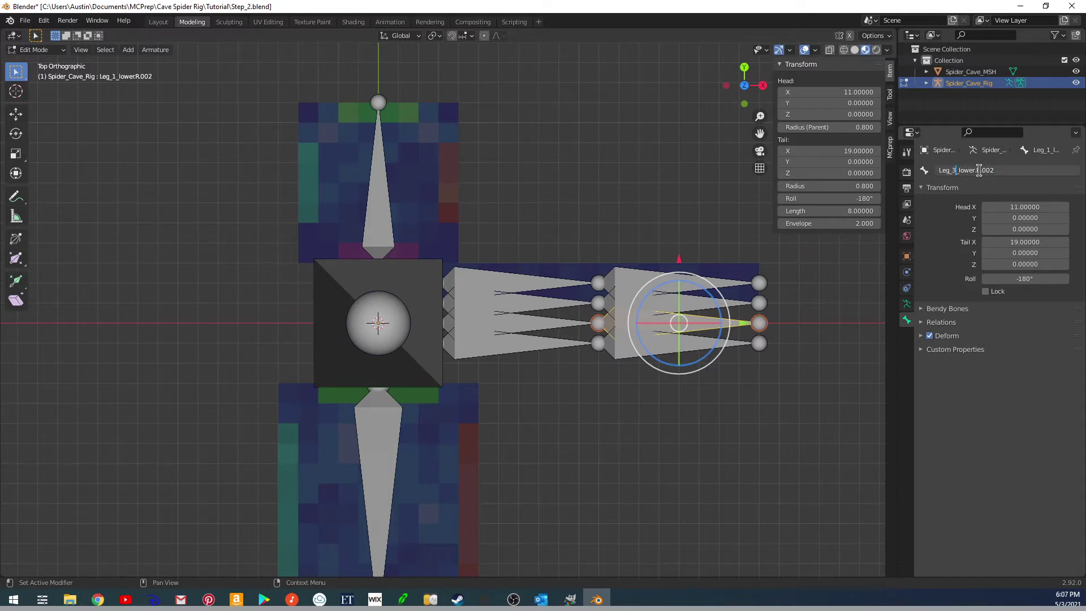
{"action": "key", "text": "End"}
{"action": "key", "text": "BackSpace"}
{"action": "key", "text": "BackSpace"}
{"action": "key", "text": "BackSpace"}
{"action": "key", "text": "BackSpace"}
{"action": "key", "text": "Return"}
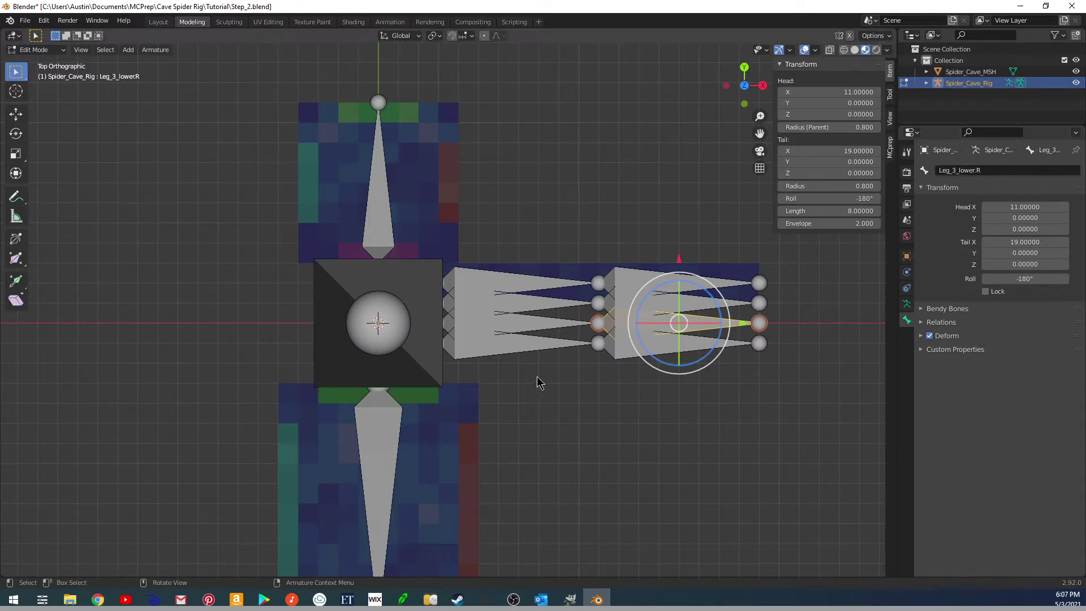
Rename the upper bone of the leg at Y -1 as Leg_4_upper.R.
{"action": "left_click", "coordinate": [529, 342]}
{"action": "left_click", "coordinate": [976, 170]}
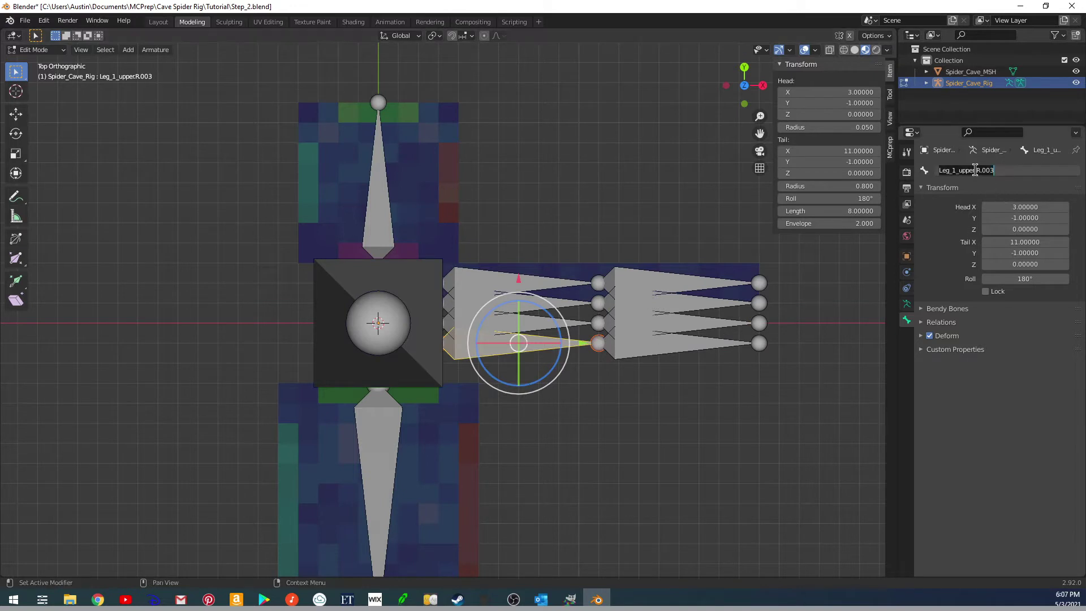
{"action": "left_click", "coordinate": [956, 171]}
{"action": "key", "text": "BackSpace"}
{"action": "type", "text": "4"}
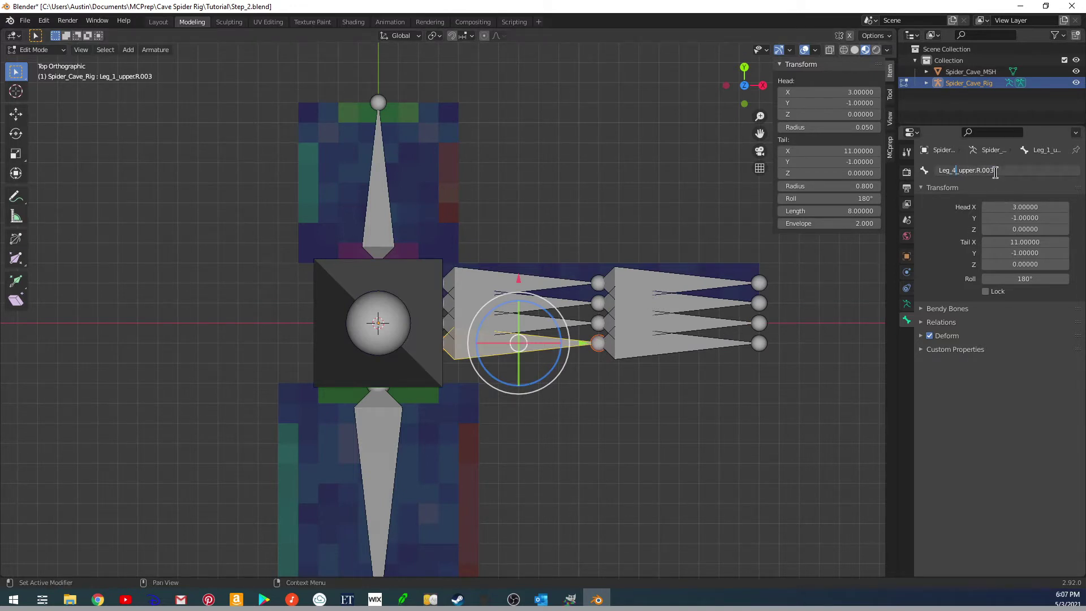
{"action": "left_click_drag", "start_coordinate": [989, 173], "coordinate": [1016, 172]}
{"action": "key", "text": "Return"}
Rename the lower bone of the fourth right leg as Leg_4_lower.R.
{"action": "left_click", "coordinate": [645, 351]}
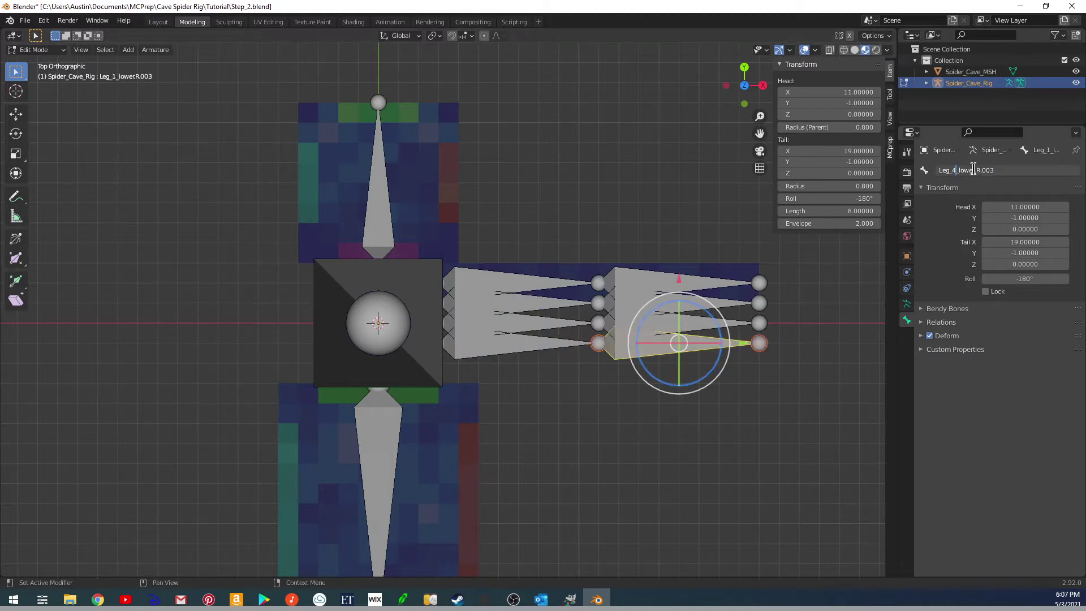
{"action": "key", "text": "Return"}
{"action": "left_click_drag", "start_coordinate": [980, 171], "coordinate": [1021, 171]}
{"action": "key", "text": "Return"}
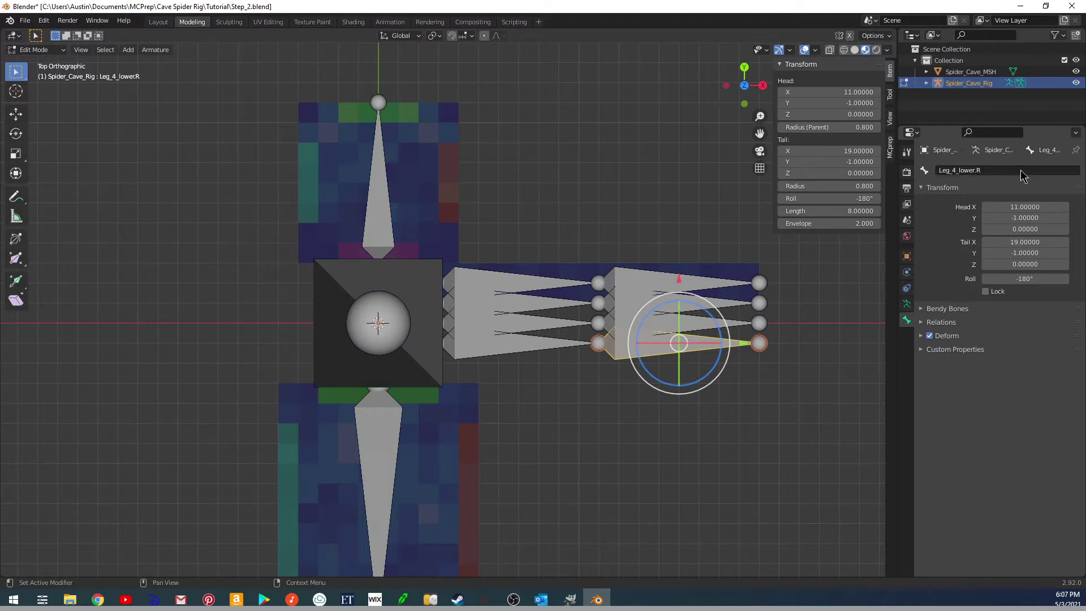
Switch the rig to Pose Mode and try rotating Leg_4_lower.R to test its limit, cancelling the rotation.
{"action": "middle_click_drag", "start_coordinate": [689, 439], "coordinate": [643, 422], "text": "shift"}
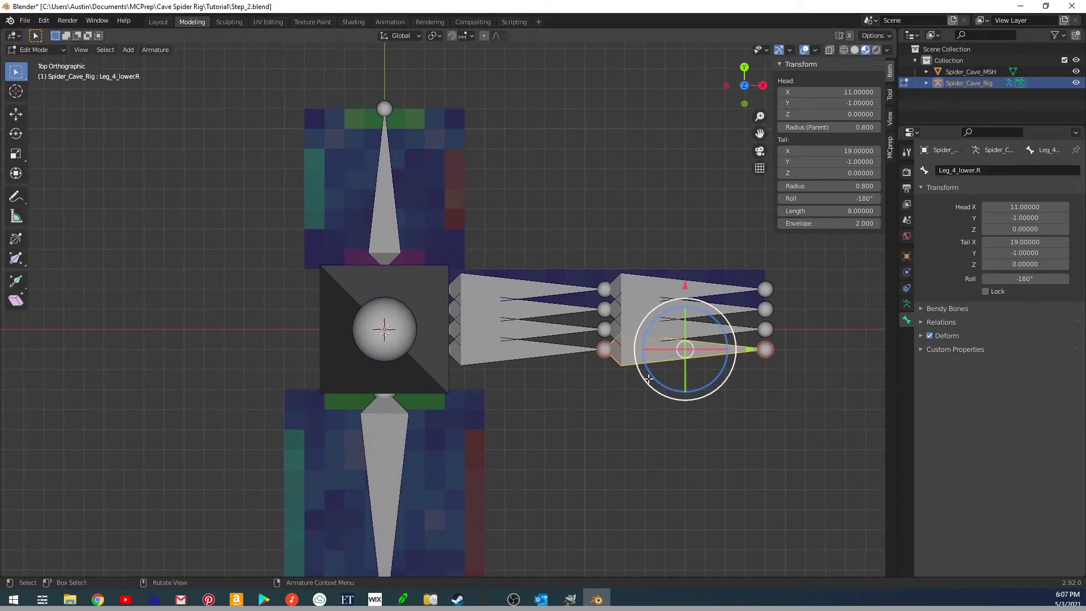
{"action": "middle_click_drag", "start_coordinate": [564, 399], "coordinate": [577, 363], "text": "shift"}
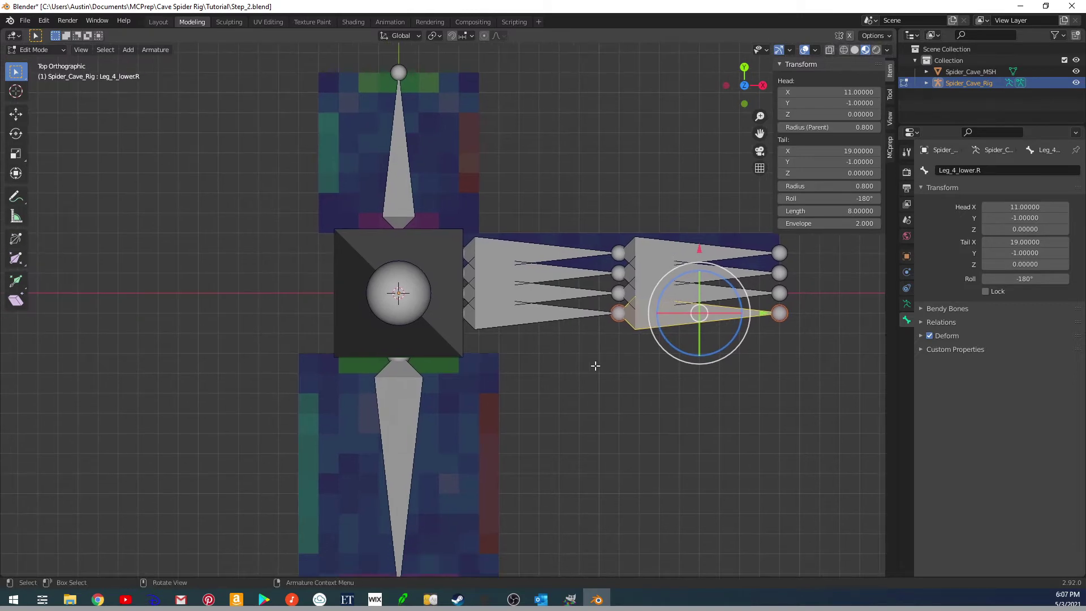
{"action": "key", "text": "ctrl+Tab"}
{"action": "left_click", "coordinate": [679, 370]}
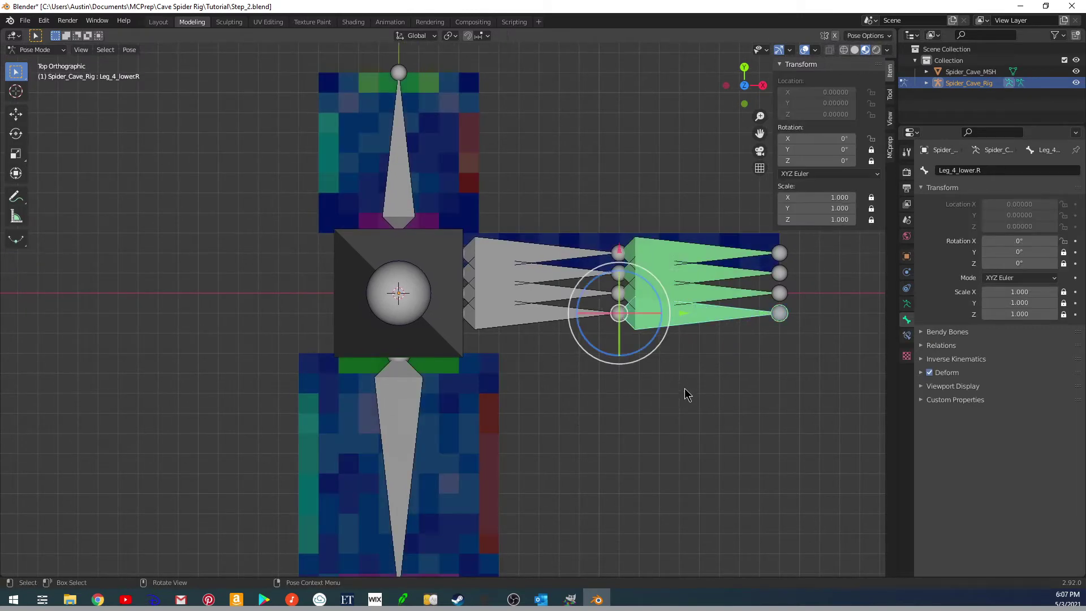
{"action": "middle_click_drag", "start_coordinate": [686, 393], "coordinate": [627, 343]}
{"action": "left_click_drag", "start_coordinate": [627, 343], "coordinate": [651, 413]}
{"action": "key", "text": "Escape"}
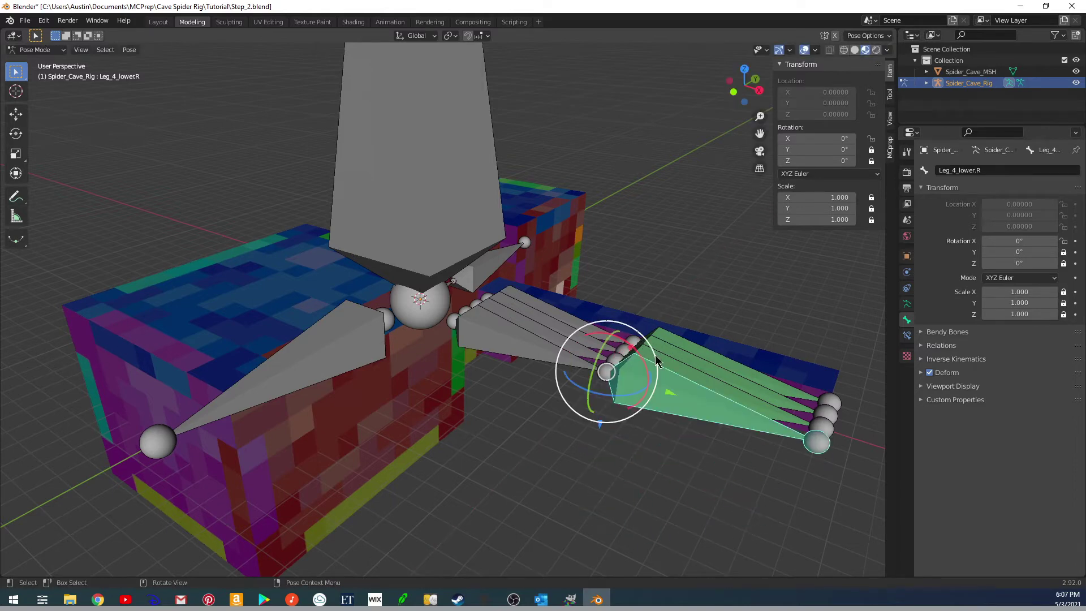
From the top view, select all upper and lower right leg bones and switch the rig to Edit Mode.
{"action": "key", "text": "KP_7"}
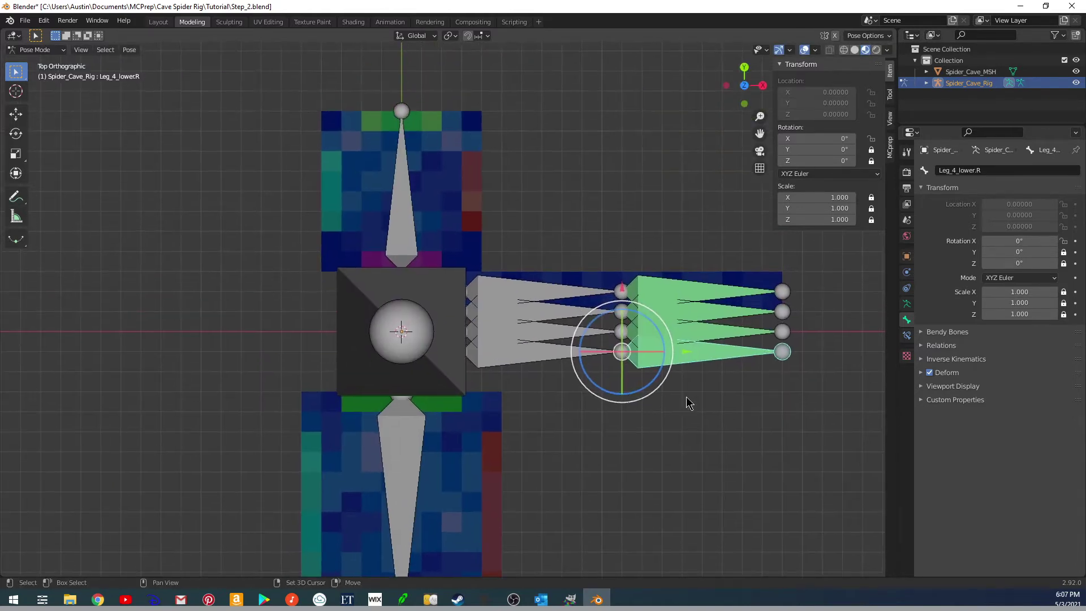
{"action": "left_click", "coordinate": [538, 351]}
{"action": "left_click", "coordinate": [549, 331], "text": "shift"}
{"action": "left_click", "coordinate": [552, 311], "text": "shift"}
{"action": "left_click", "coordinate": [553, 294], "text": "shift"}
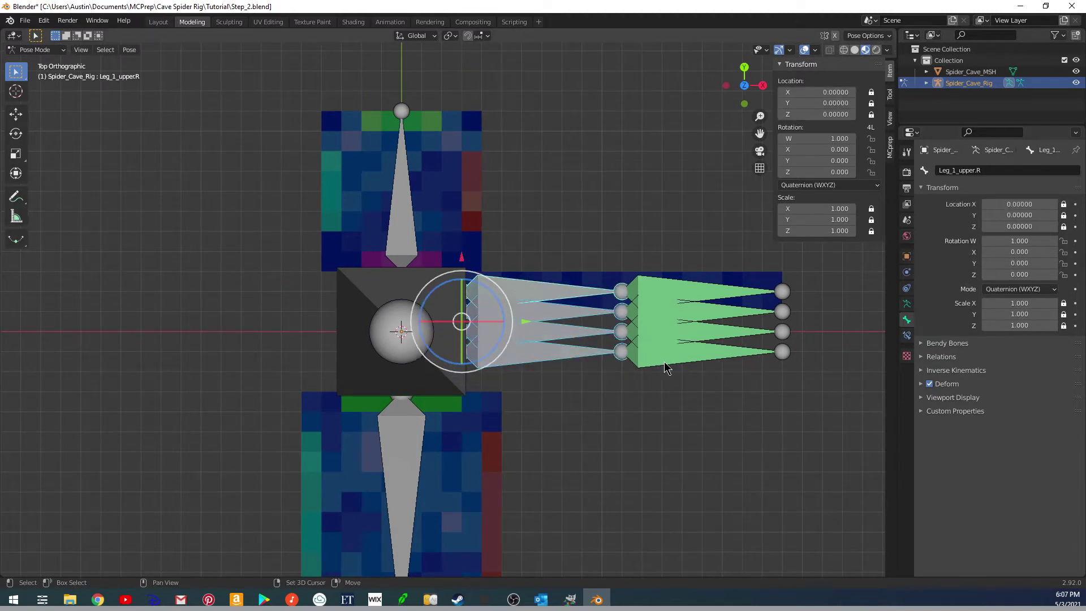
{"action": "left_click", "coordinate": [691, 362], "text": "shift"}
{"action": "left_click", "coordinate": [698, 333], "text": "shift"}
{"action": "left_click", "coordinate": [702, 311], "text": "shift"}
{"action": "left_click", "coordinate": [703, 292], "text": "shift"}
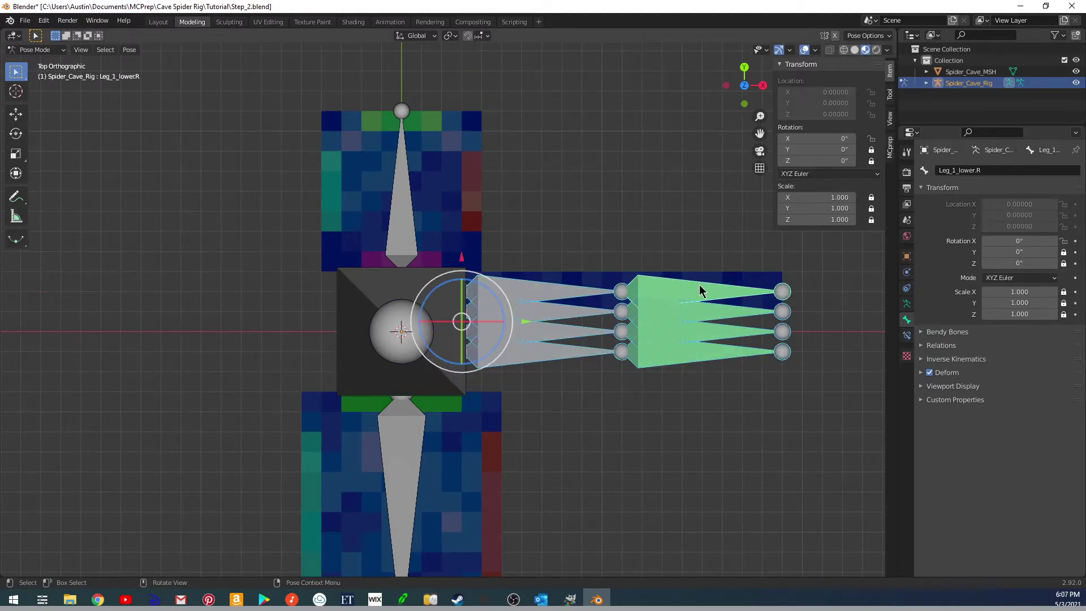
{"action": "key", "text": "ctrl+Tab"}
{"action": "left_click", "coordinate": [705, 259]}
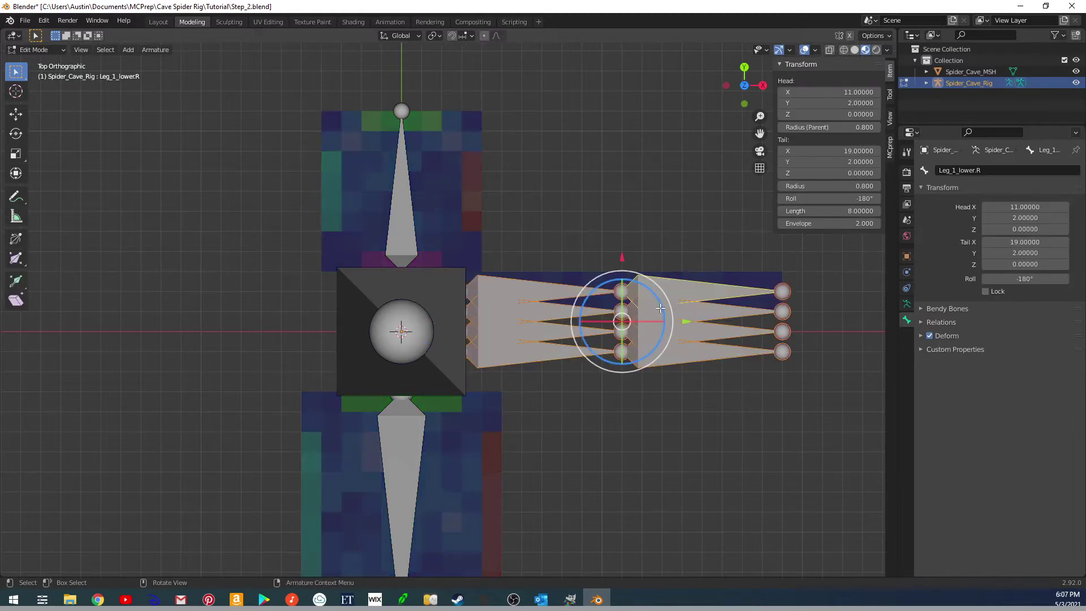
Try mirroring the selected right leg bones along the global Y axis, and undo the mirror.
{"action": "left_click", "coordinate": [161, 55]}
{"action": "mouse_move", "coordinate": [195, 221]}
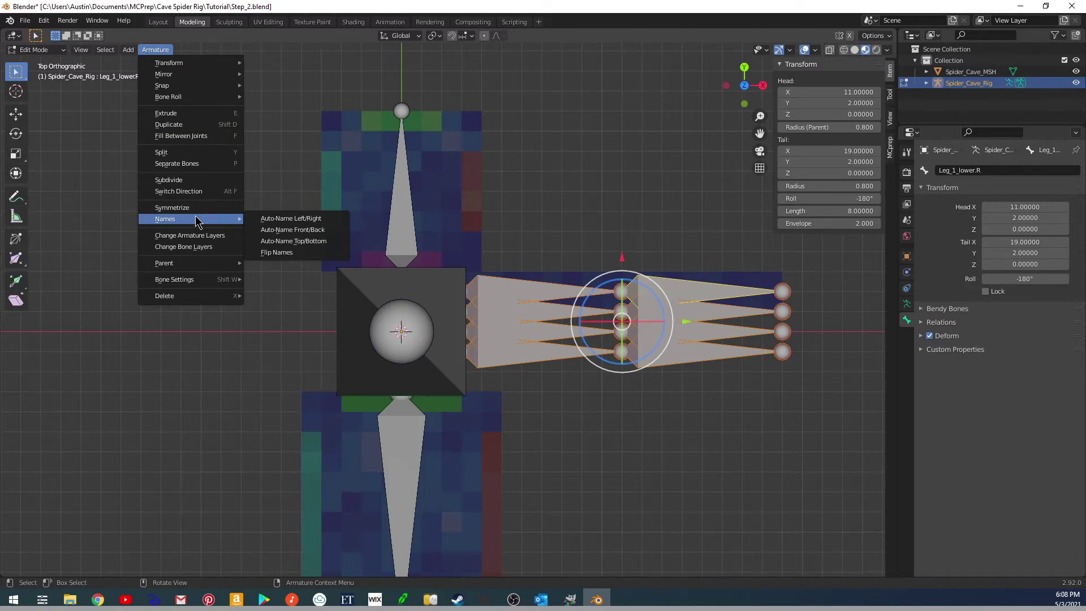
{"action": "mouse_move", "coordinate": [234, 67]}
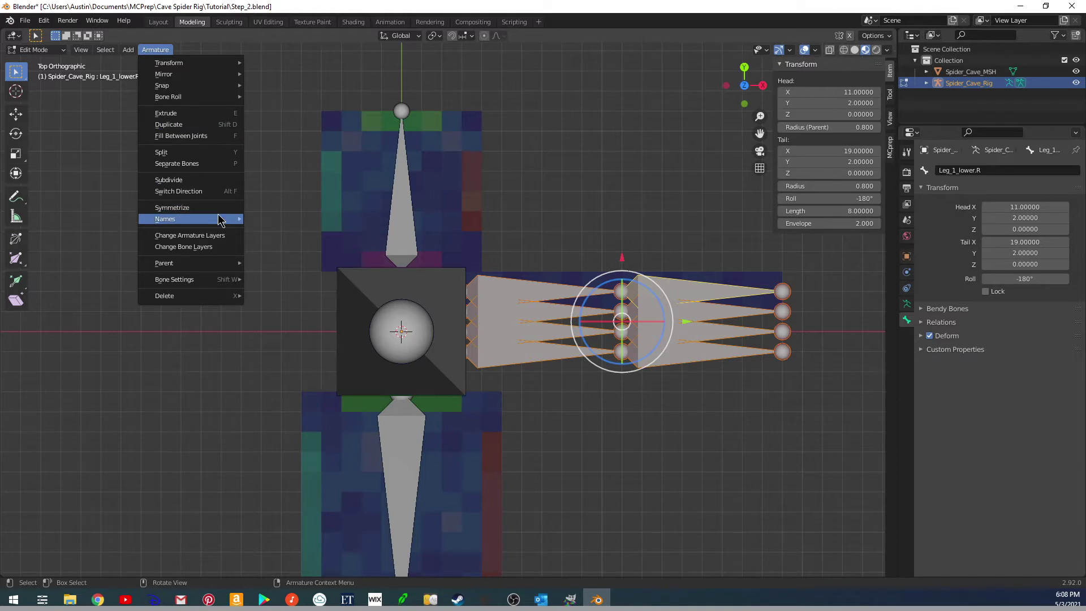
{"action": "mouse_move", "coordinate": [215, 281]}
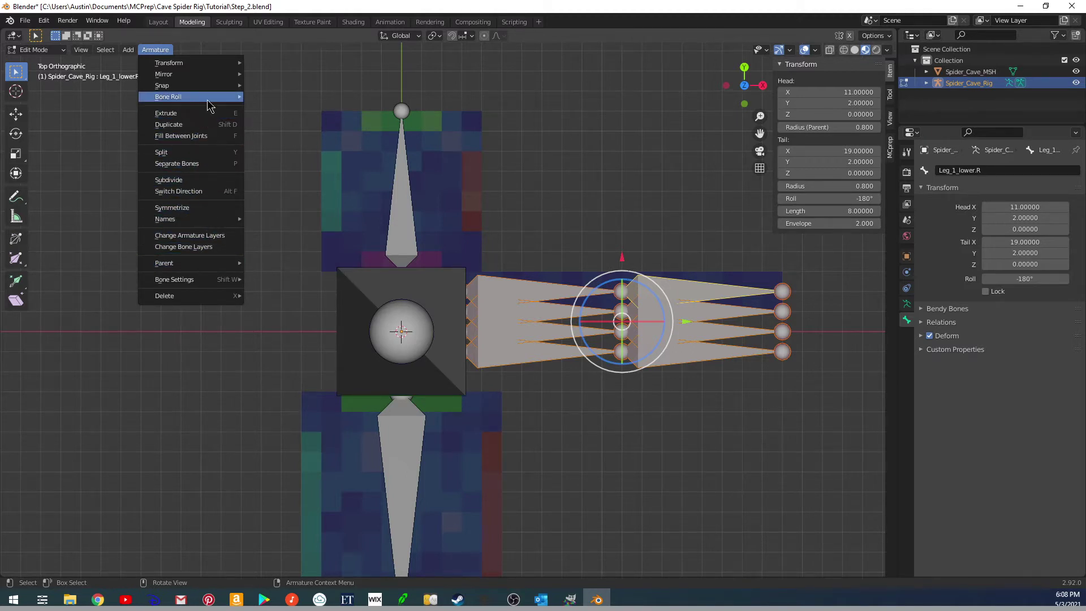
{"action": "mouse_move", "coordinate": [211, 93]}
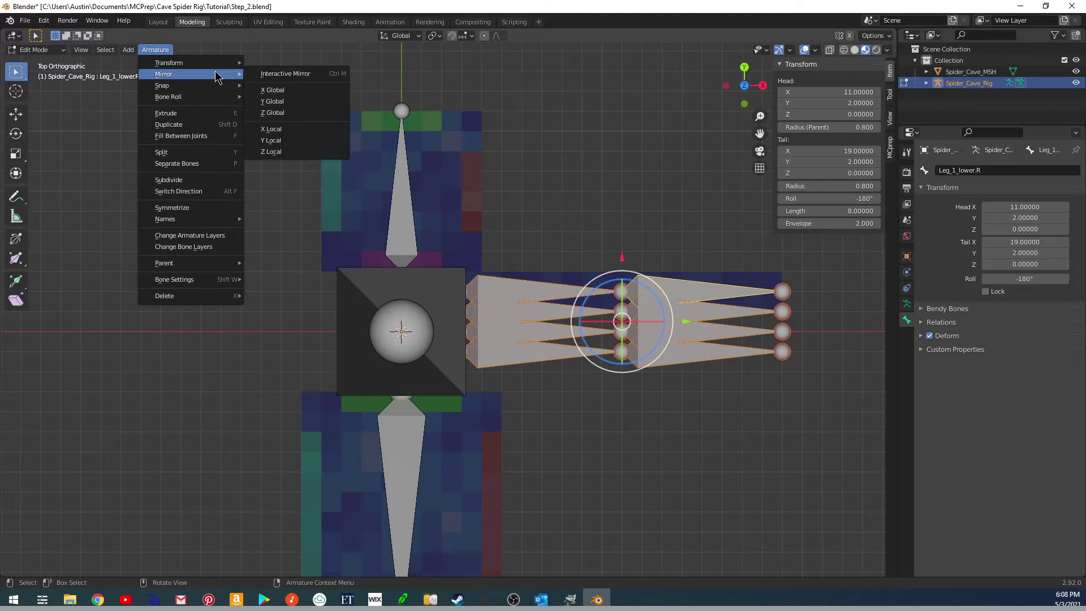
{"action": "left_click", "coordinate": [290, 103]}
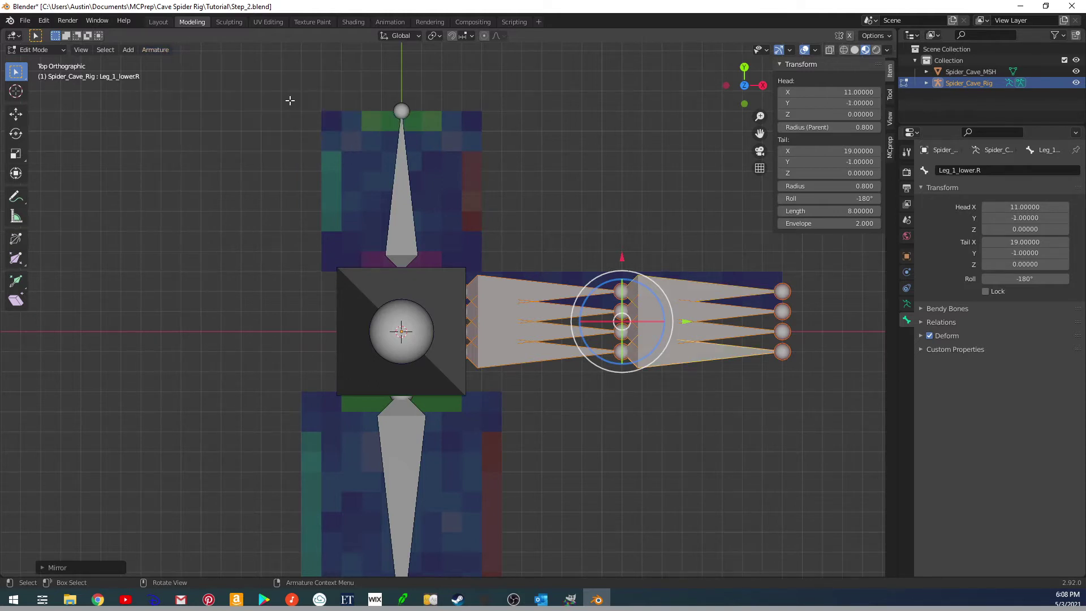
{"action": "key", "text": "ctrl+z"}
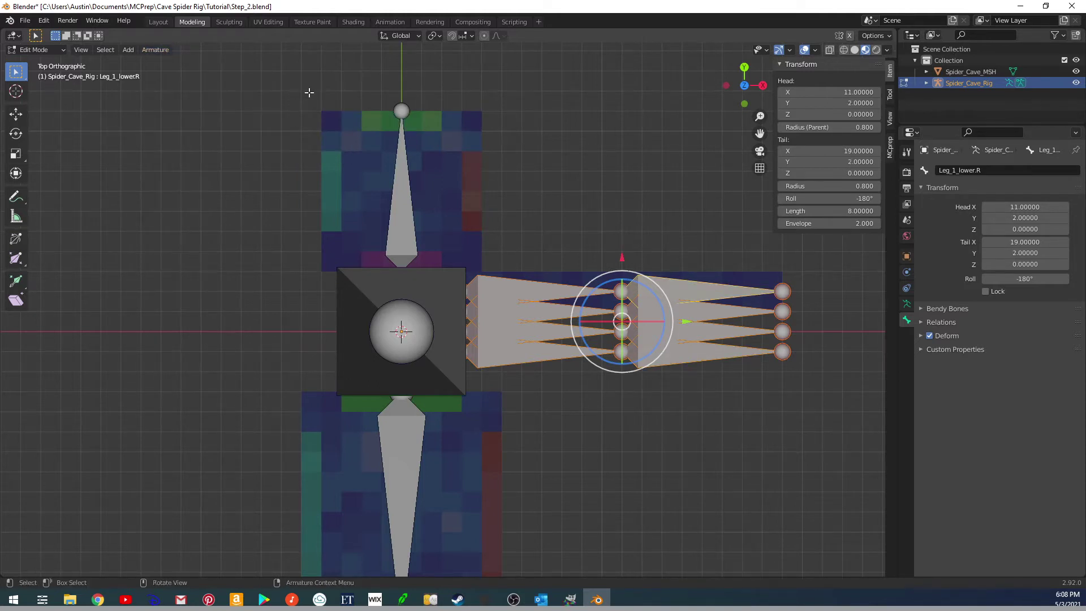
Try mirroring the selected leg bones along the global X axis around their own centre, and undo it.
{"action": "scroll", "coordinate": [294, 96], "scroll_direction": "up", "scroll_amount": 1, "text": "shift"}
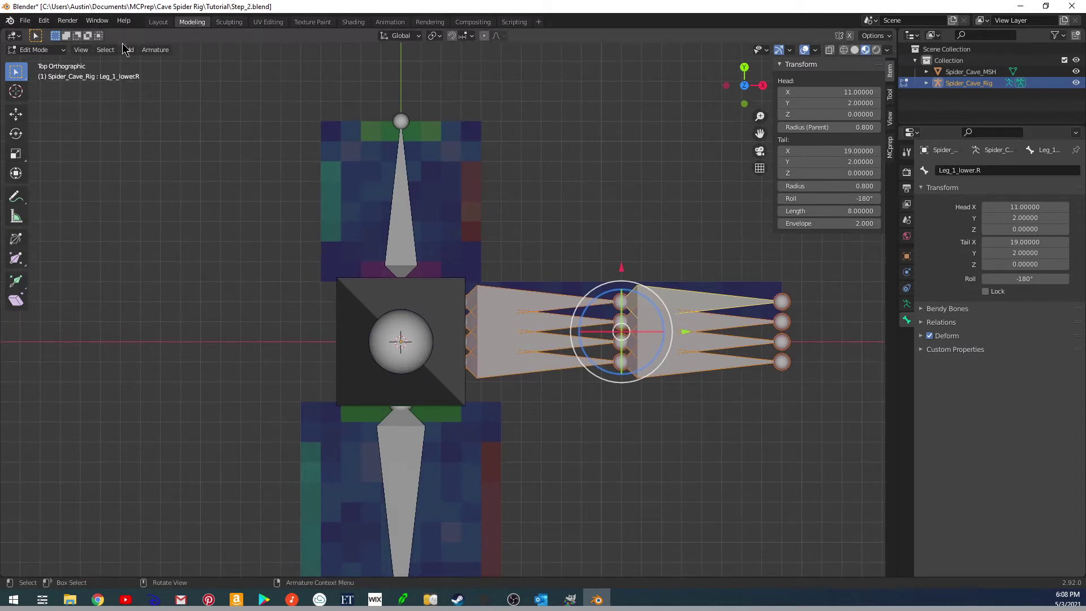
{"action": "left_click", "coordinate": [155, 49]}
{"action": "mouse_move", "coordinate": [169, 74]}
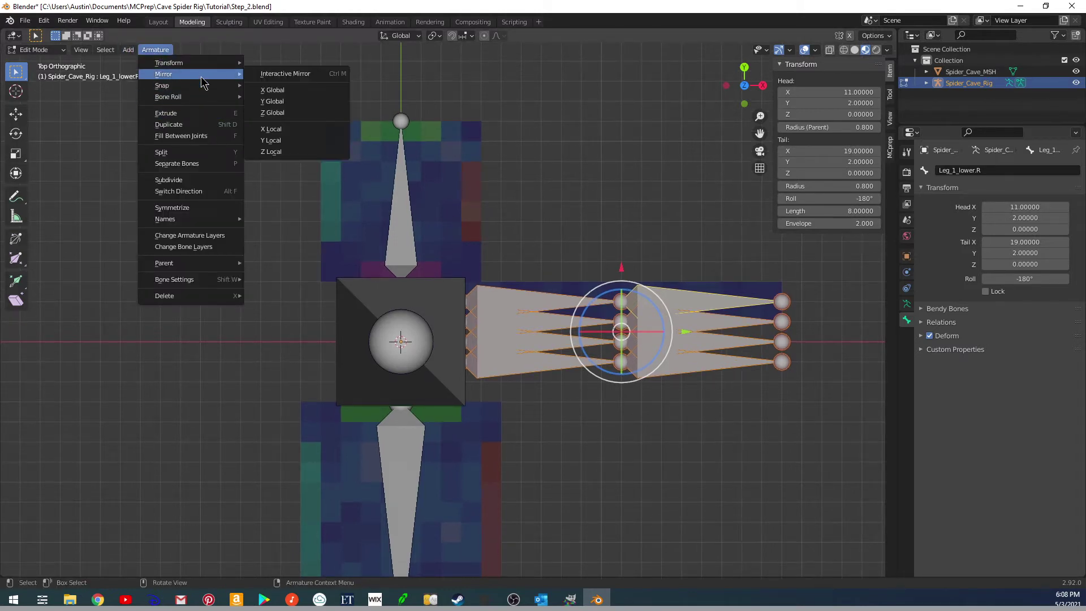
{"action": "left_click", "coordinate": [277, 90]}
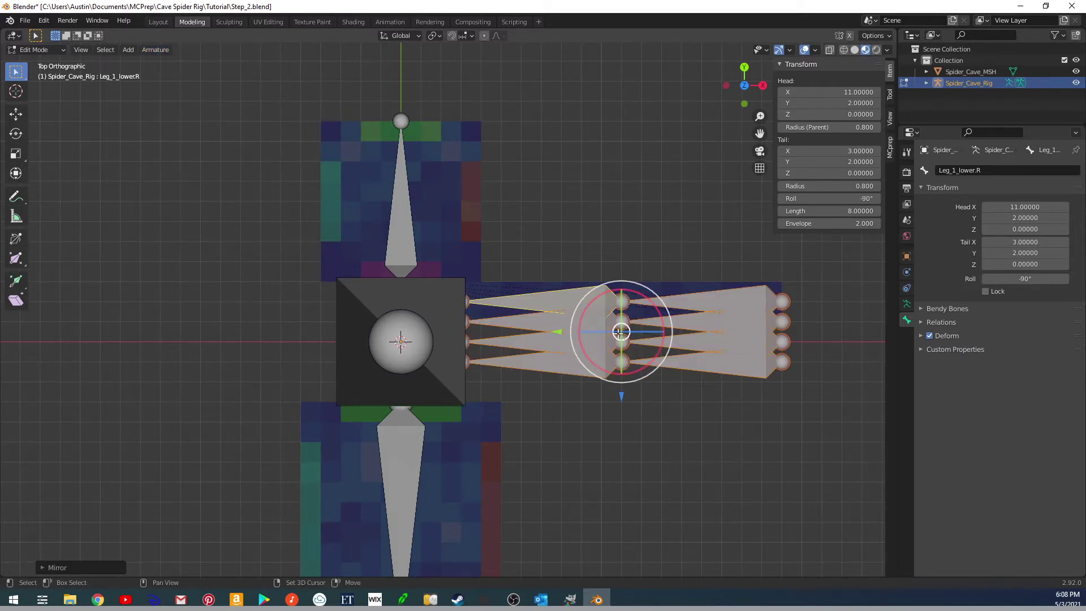
{"action": "middle_click_drag", "start_coordinate": [622, 327], "coordinate": [634, 323], "text": "shift"}
{"action": "key", "text": "ctrl+z"}
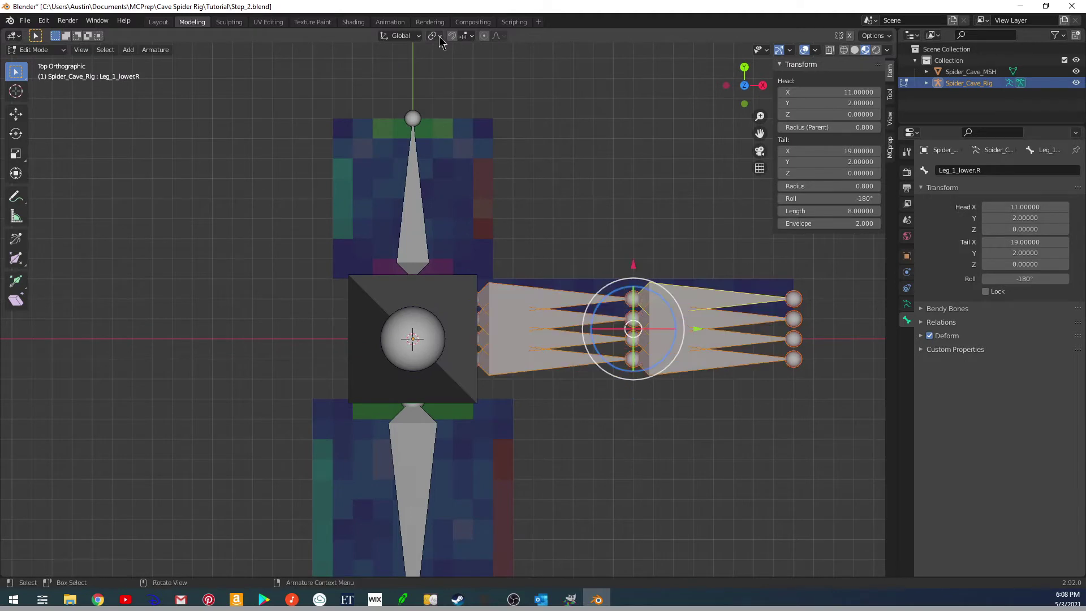
Set the pivot point to the 3D Cursor and try a global X mirror of the leg bones, undoing the mirror.
{"action": "left_click", "coordinate": [439, 36]}
{"action": "left_click", "coordinate": [451, 62]}
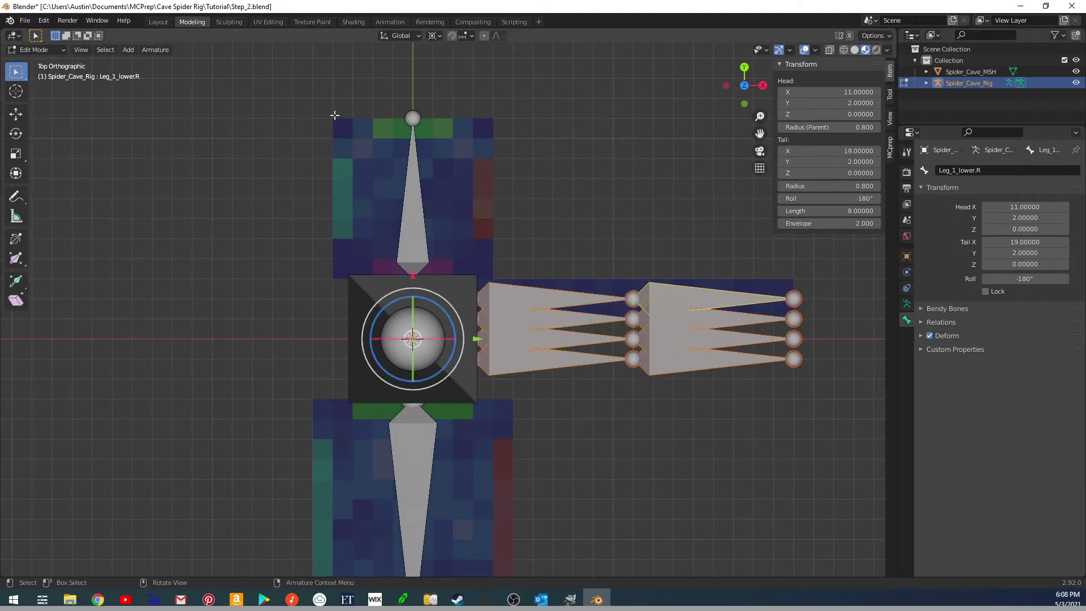
{"action": "left_click", "coordinate": [155, 50]}
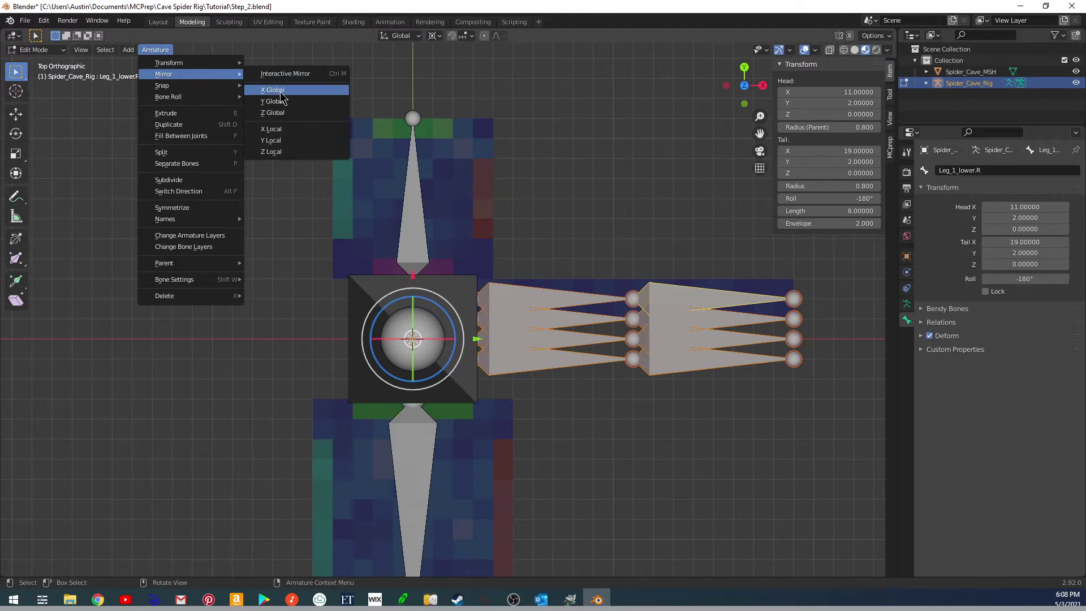
{"action": "left_click", "coordinate": [281, 91]}
{"action": "middle_click_drag", "start_coordinate": [328, 199], "coordinate": [372, 162], "text": "shift"}
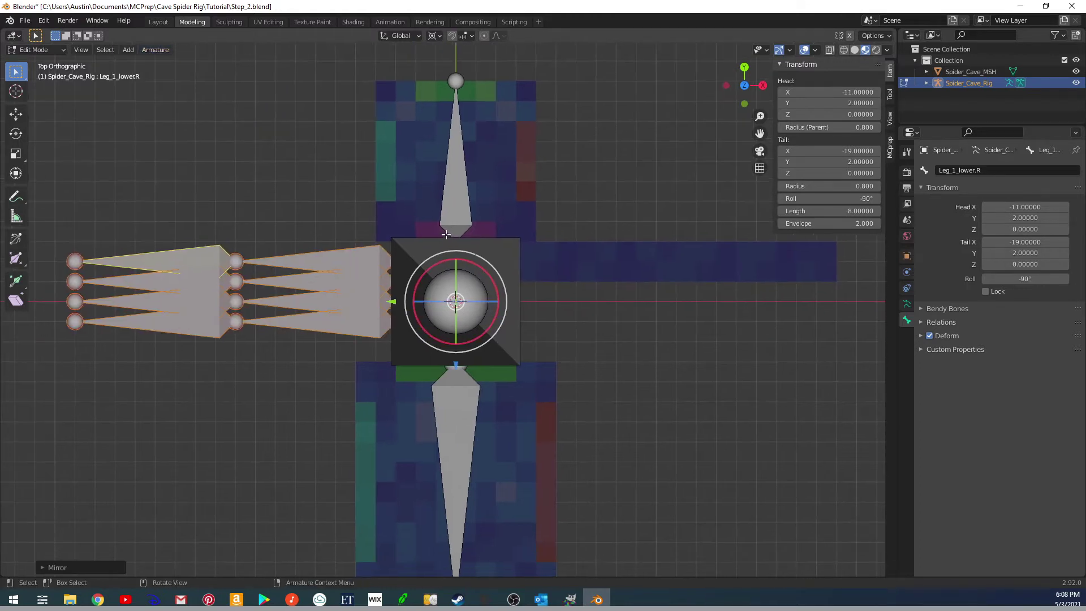
{"action": "key", "text": "ctrl+z"}
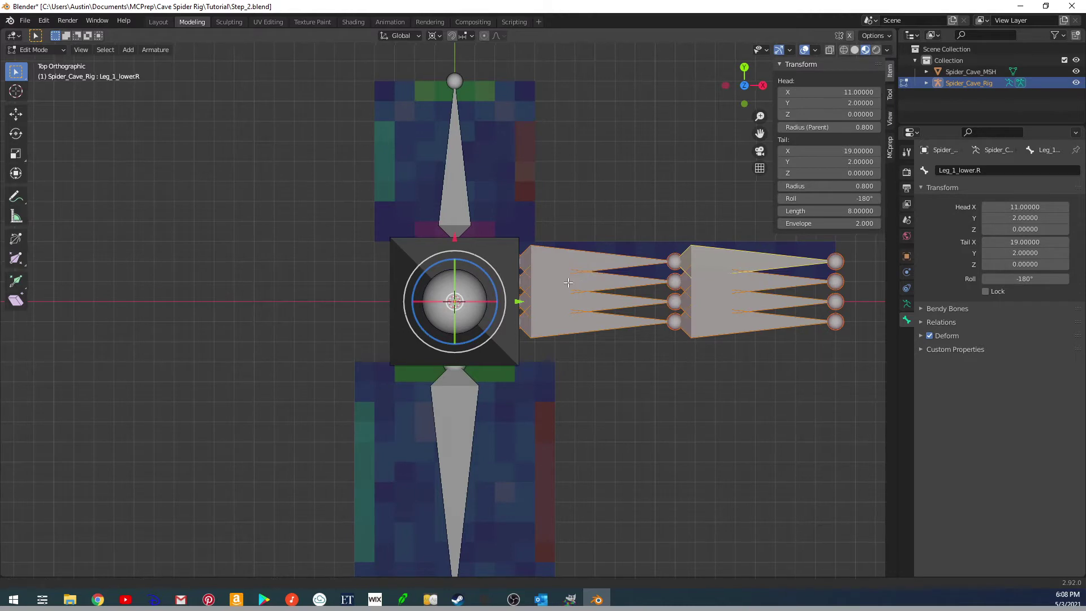
Try the global X mirror of the leg bones around the 3D Cursor again, and undo it.
{"action": "middle_click_drag", "start_coordinate": [578, 275], "coordinate": [528, 304], "text": "shift"}
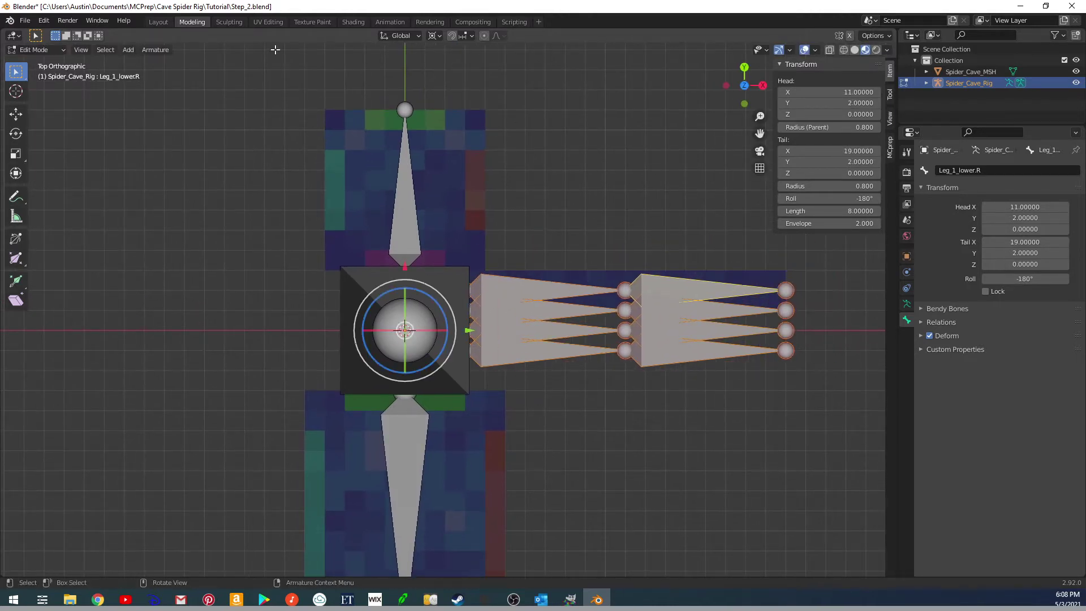
{"action": "left_click", "coordinate": [156, 51]}
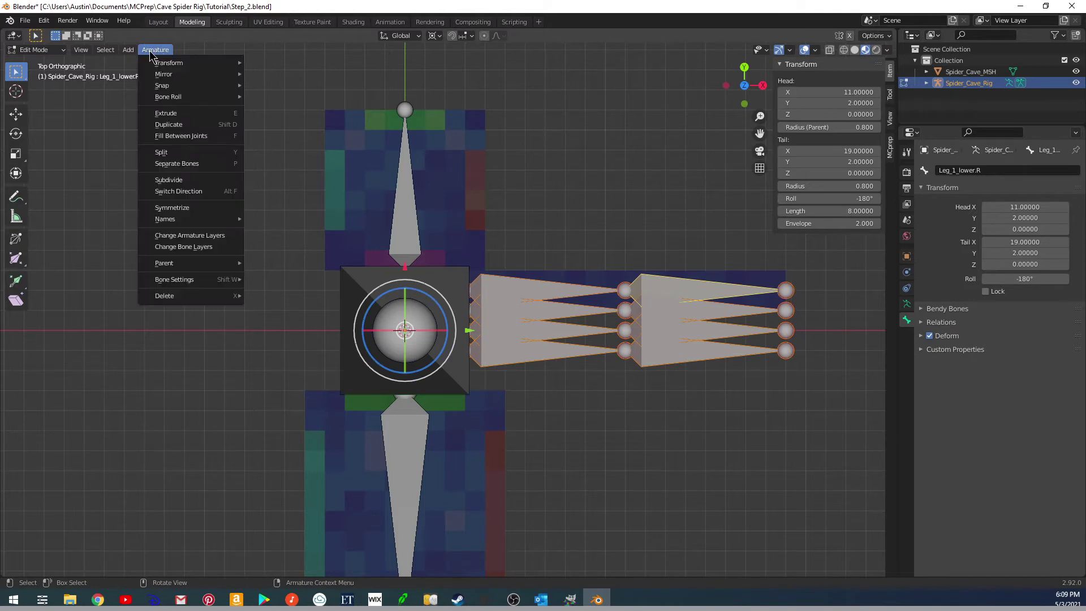
{"action": "mouse_move", "coordinate": [170, 74]}
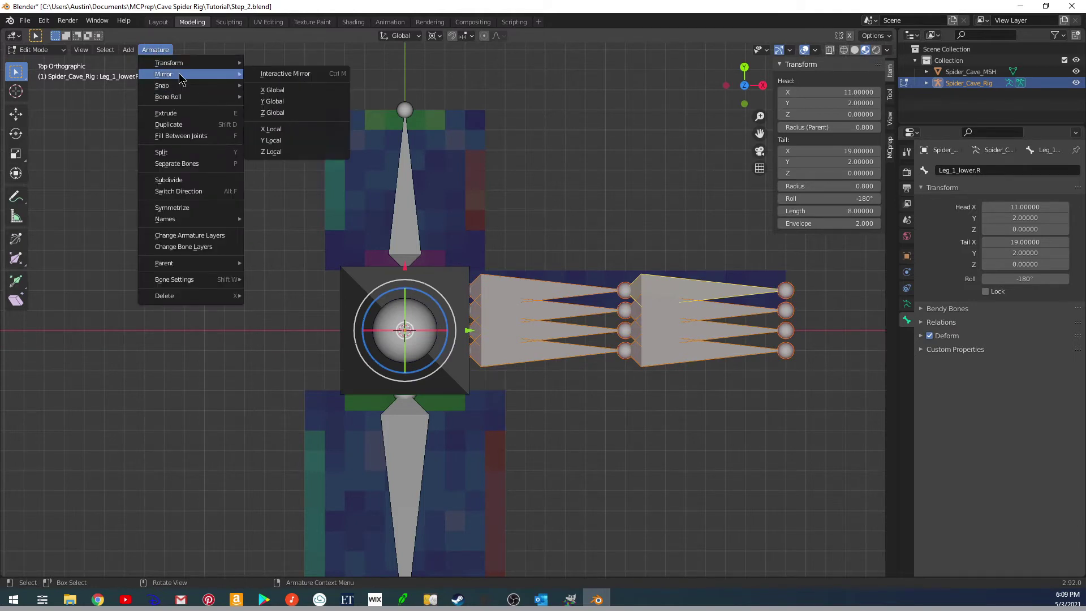
{"action": "left_click", "coordinate": [278, 90]}
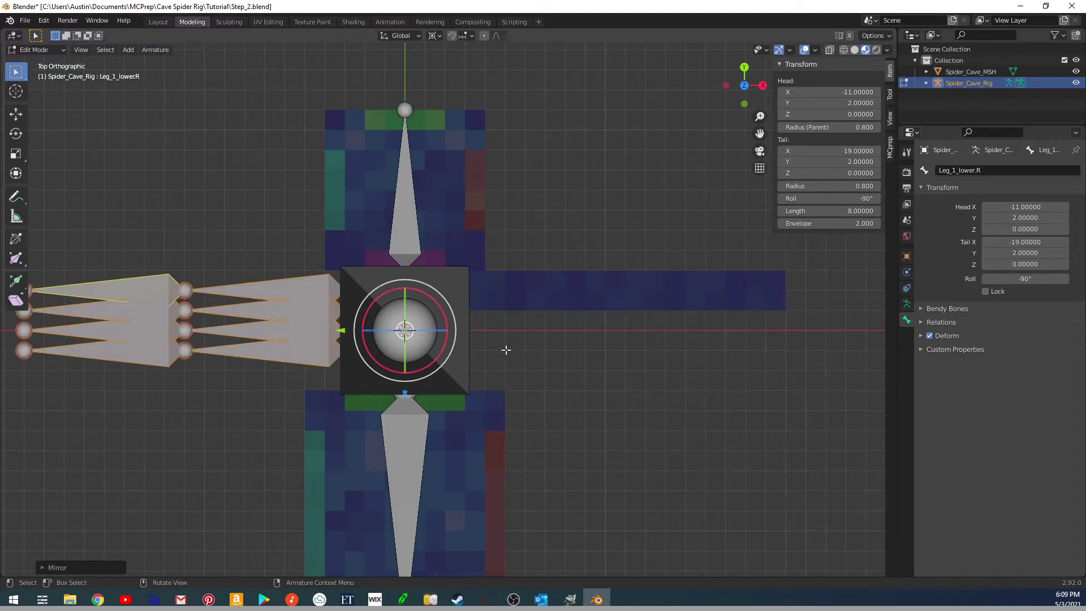
{"action": "key", "text": "ctrl+z"}
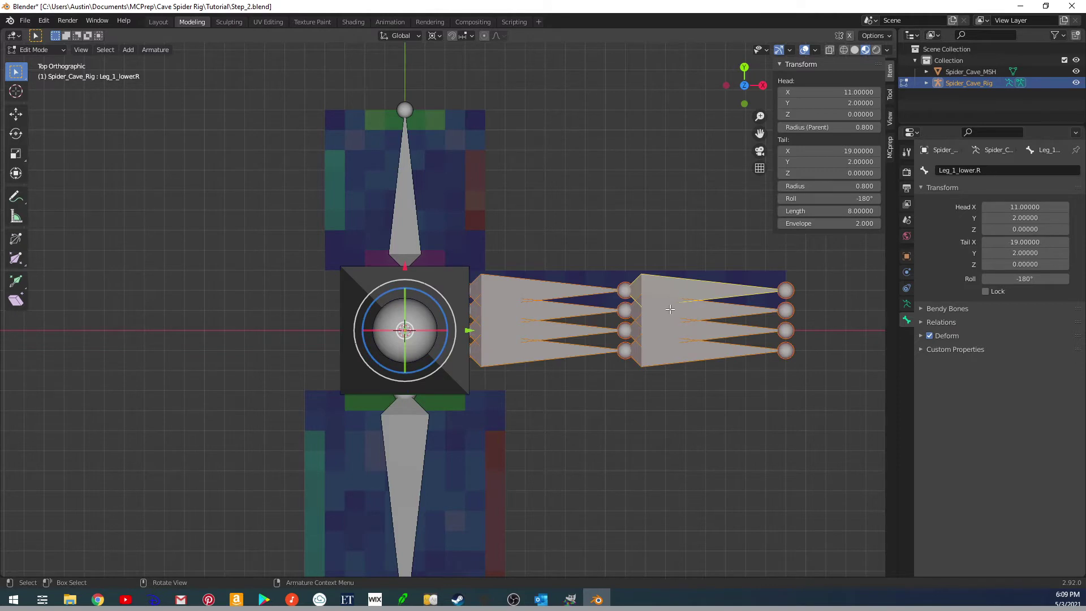
{"action": "key", "text": "shift"}
{"action": "middle_click_drag", "start_coordinate": [661, 314], "coordinate": [666, 337], "text": "shift"}
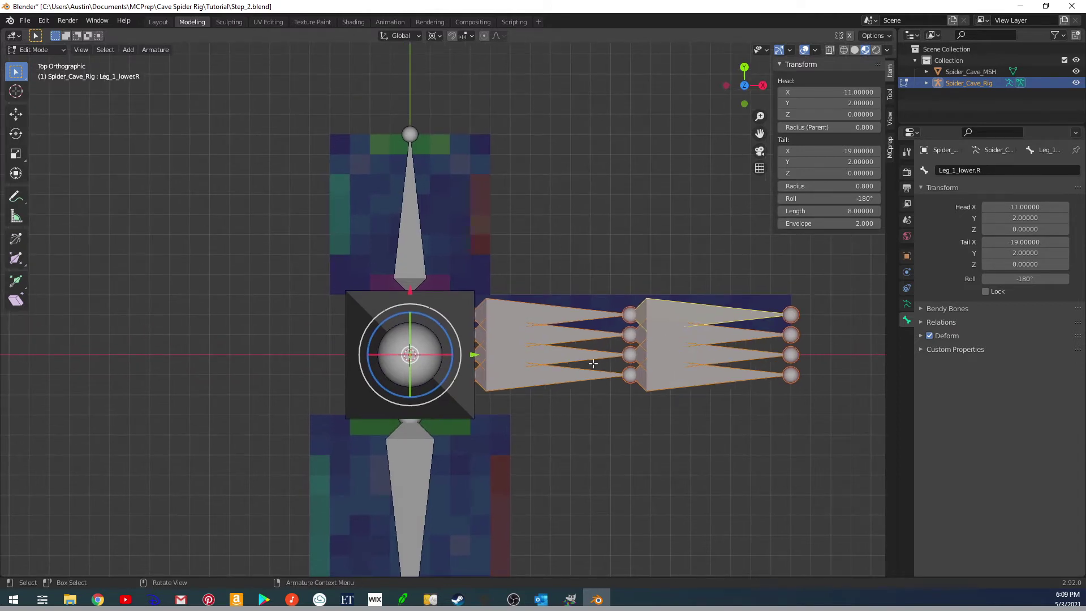
Reselect all the right leg bones in Edit Mode, try mirroring them along global X, and undo the mirror.
{"action": "key", "text": "Tab"}
{"action": "key", "text": "Tab"}
{"action": "middle_click_drag", "start_coordinate": [374, 208], "coordinate": [391, 175], "text": "shift"}
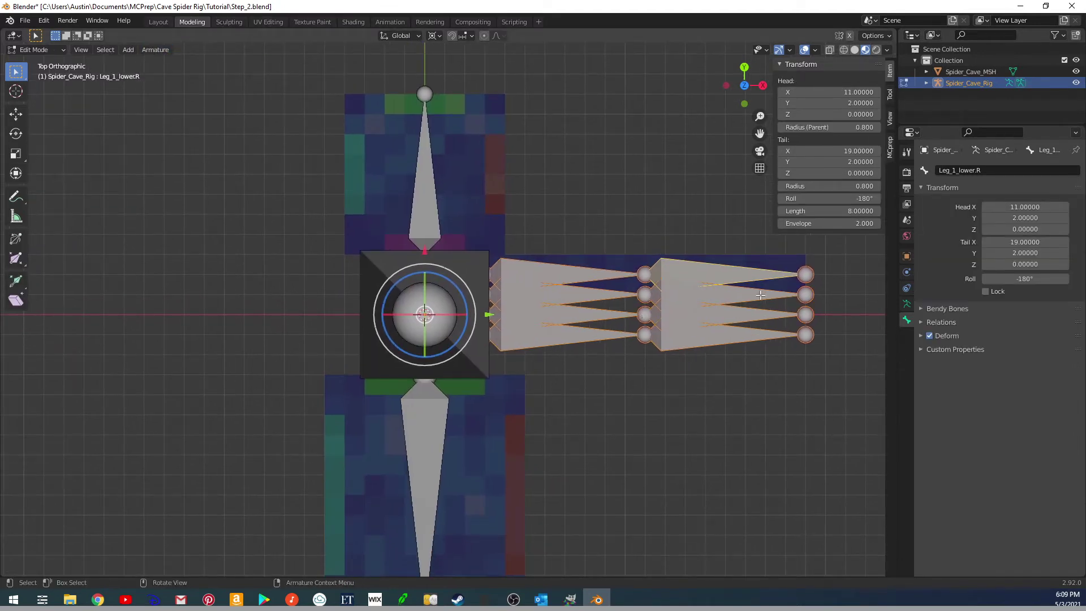
{"action": "left_click_drag", "start_coordinate": [880, 379], "coordinate": [510, 211]}
{"action": "left_click", "coordinate": [155, 49]}
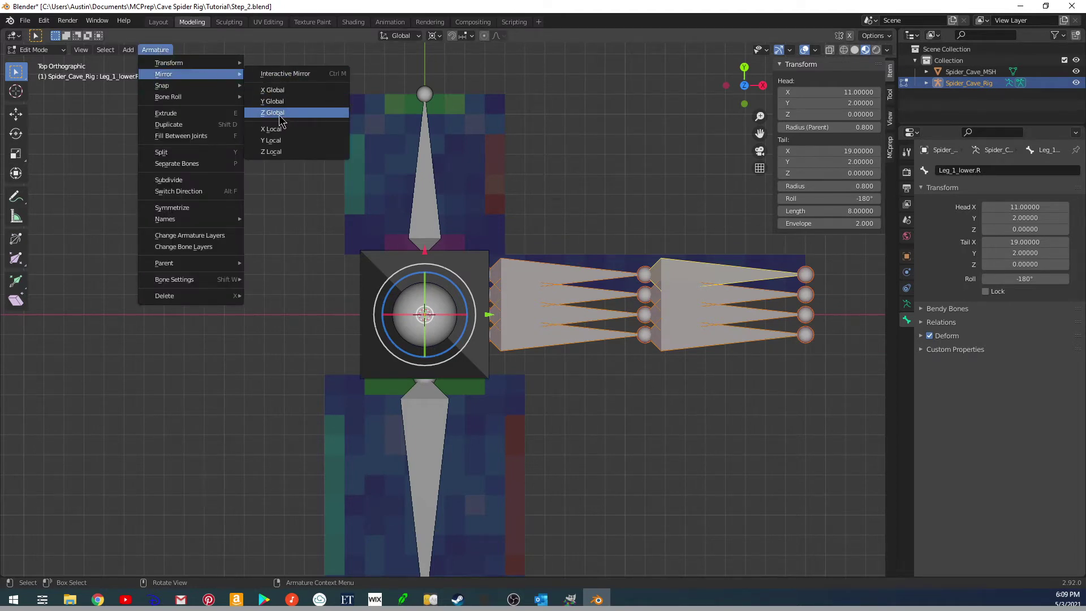
{"action": "left_click", "coordinate": [284, 90]}
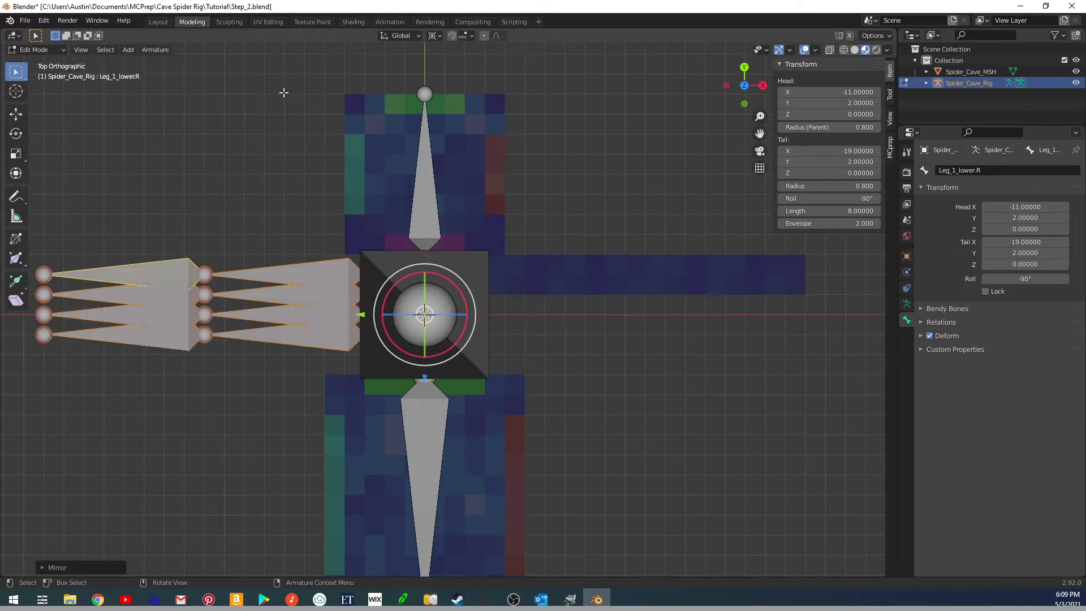
{"action": "key", "text": "ctrl+z"}
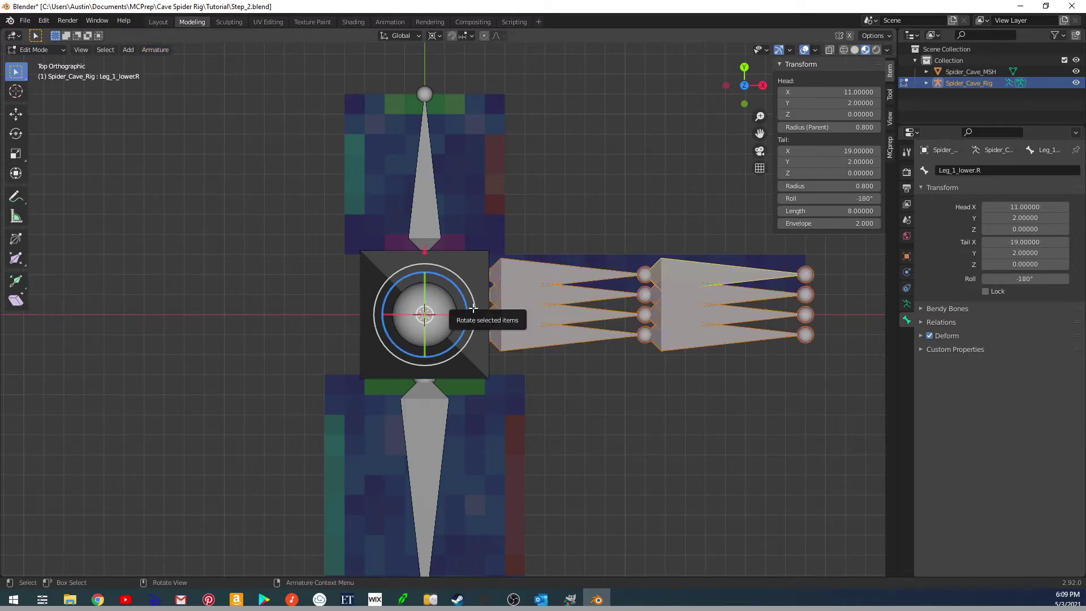
Duplicate the right leg bones in place and mirror the copies along global X to the opposite side of the body.
{"action": "key", "text": "shift+d"}
{"action": "key", "text": "Escape"}
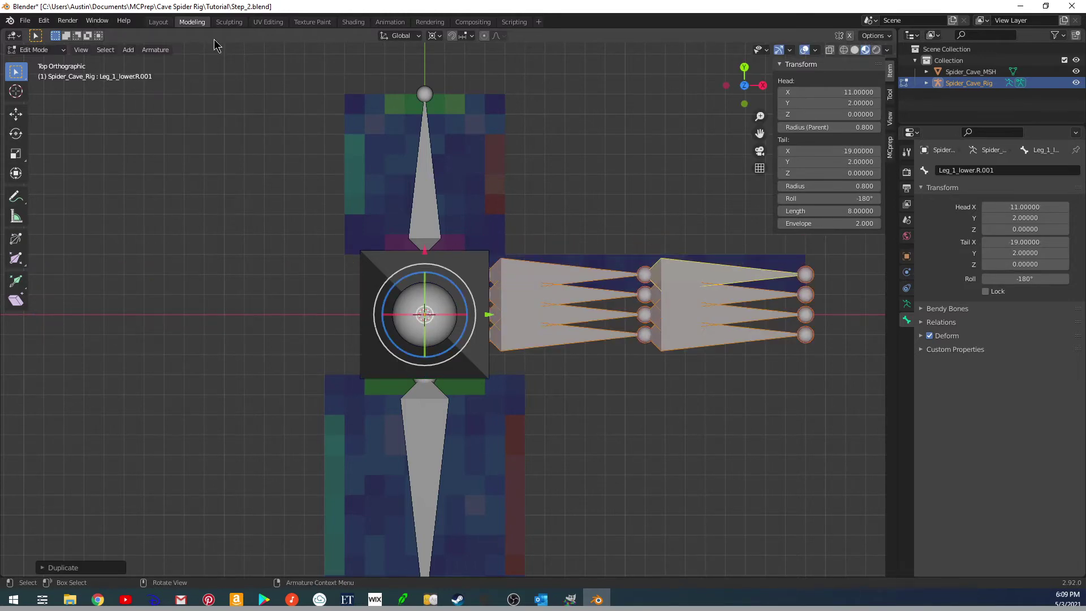
{"action": "left_click", "coordinate": [155, 49]}
{"action": "mouse_move", "coordinate": [180, 63]}
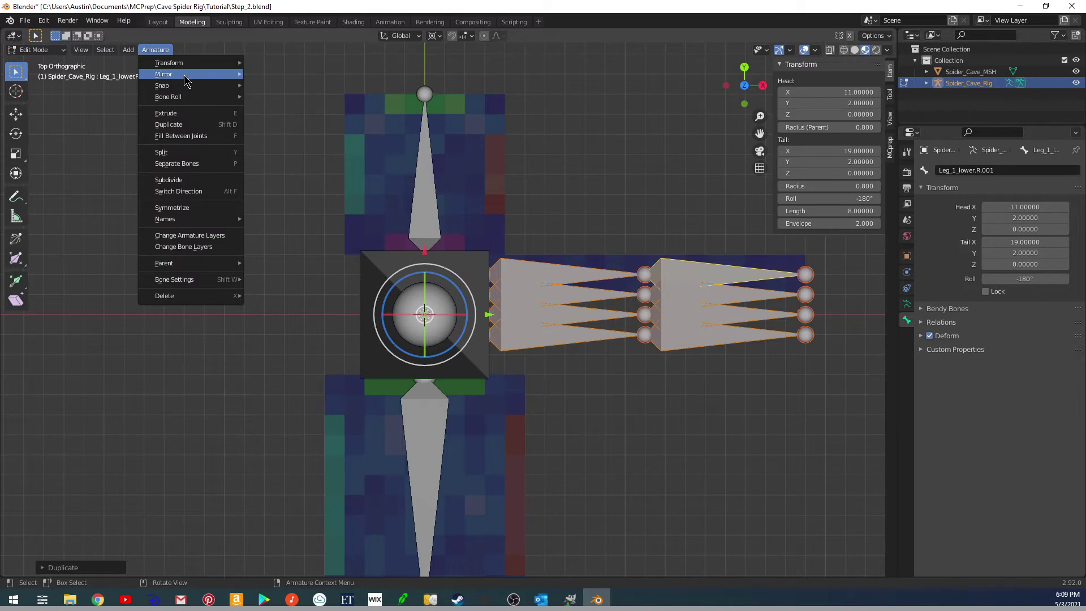
{"action": "left_click", "coordinate": [278, 91]}
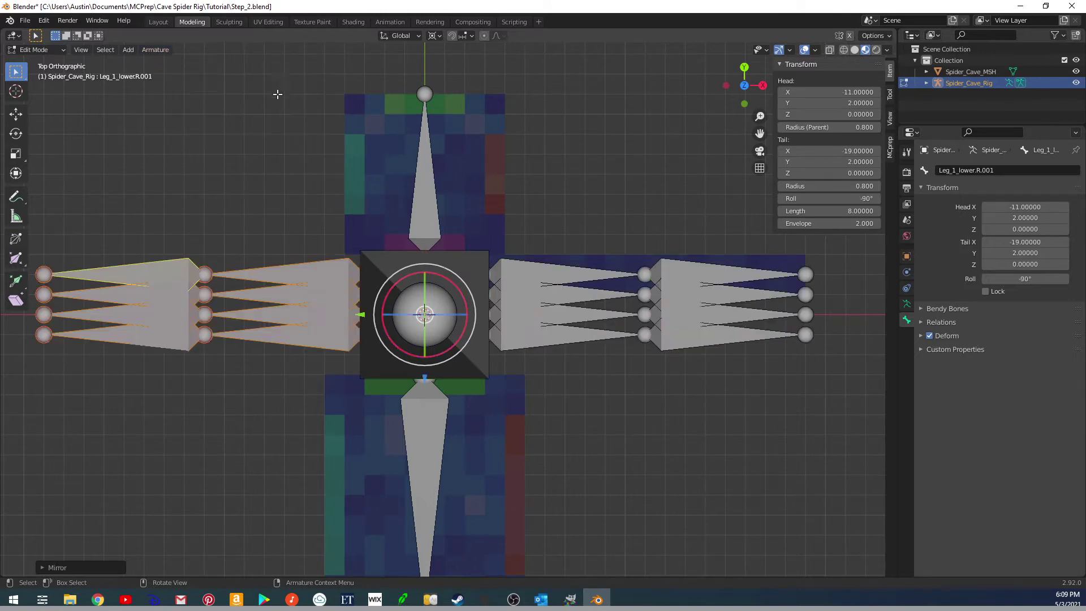
Rename the mirrored upper bone of the first leg as Leg_1_upper.L.
{"action": "middle_click_drag", "start_coordinate": [340, 289], "coordinate": [317, 263]}
{"action": "left_click", "coordinate": [312, 251]}
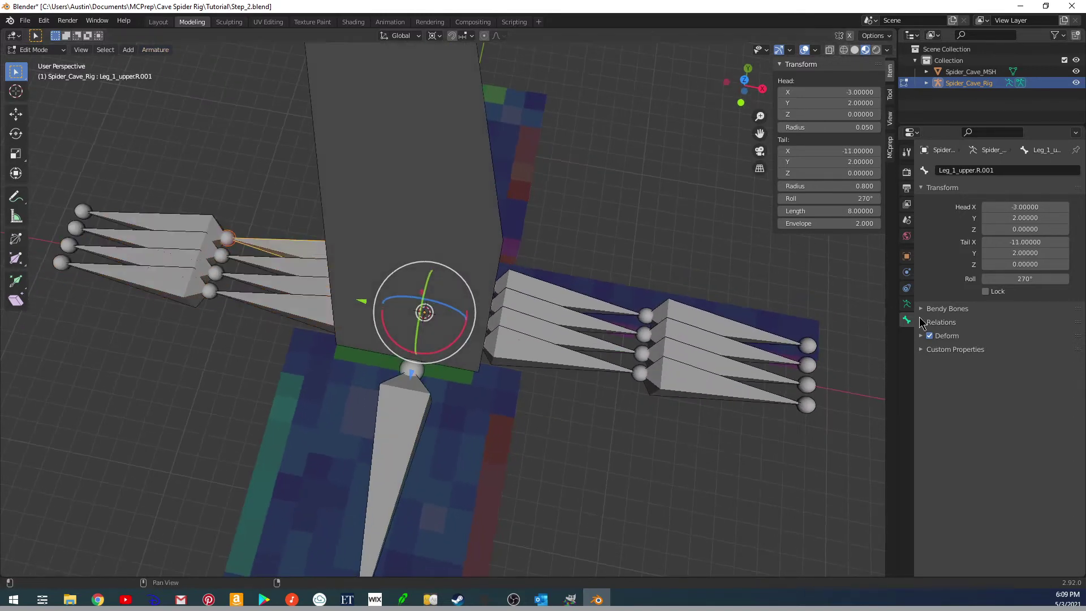
{"action": "middle_click_drag", "start_coordinate": [431, 313], "coordinate": [482, 300]}
{"action": "key", "text": "KP_7"}
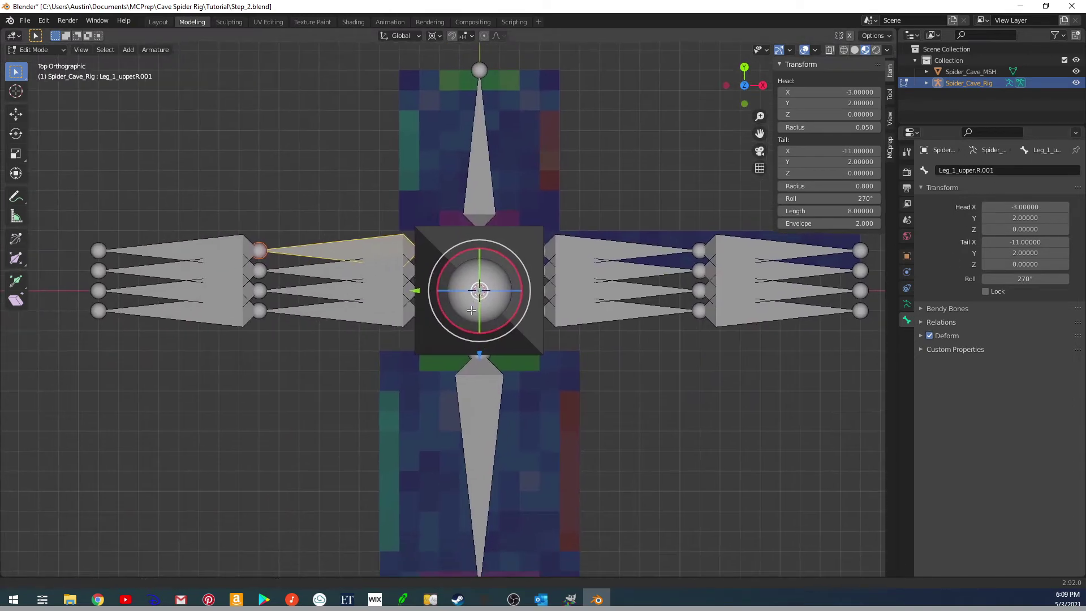
{"action": "middle_click_drag", "start_coordinate": [512, 343], "coordinate": [540, 385], "text": "shift"}
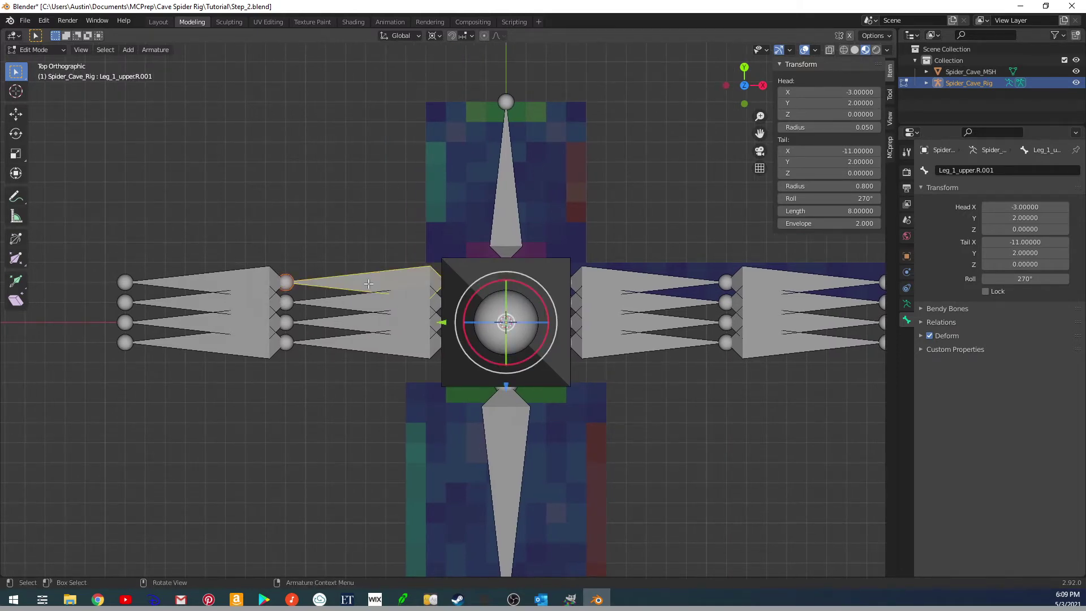
{"action": "middle_click_drag", "start_coordinate": [372, 285], "coordinate": [358, 227]}
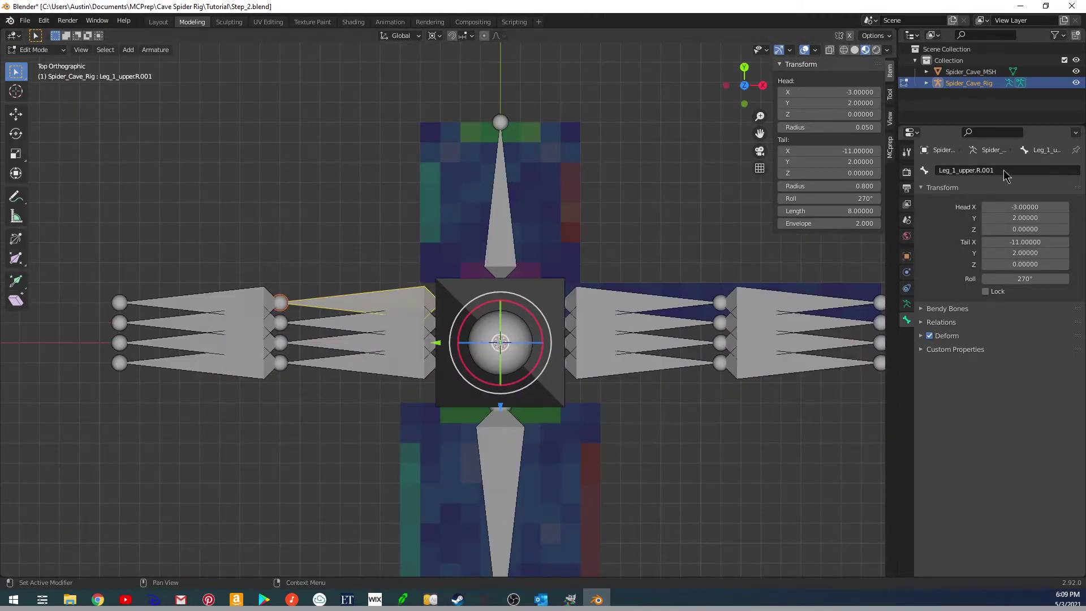
{"action": "left_click", "coordinate": [982, 171]}
{"action": "left_click_drag", "start_coordinate": [972, 171], "coordinate": [1055, 164]}
{"action": "type", "text": "L"}
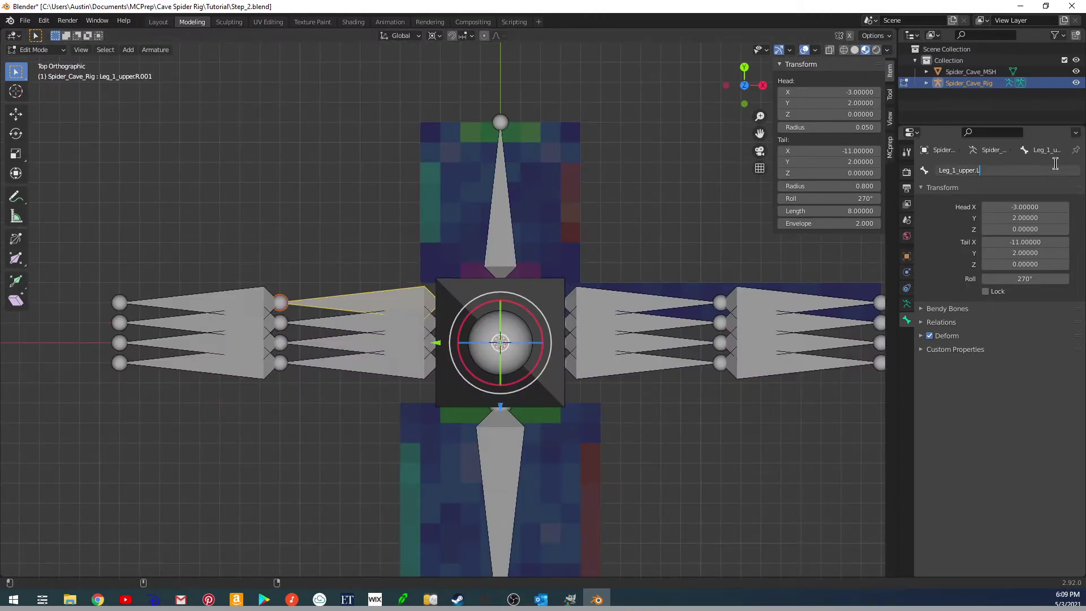
{"action": "key", "text": "Return"}
Rename the mirrored lower bone of the first leg as Leg_1_lower.L.
{"action": "left_click", "coordinate": [226, 302]}
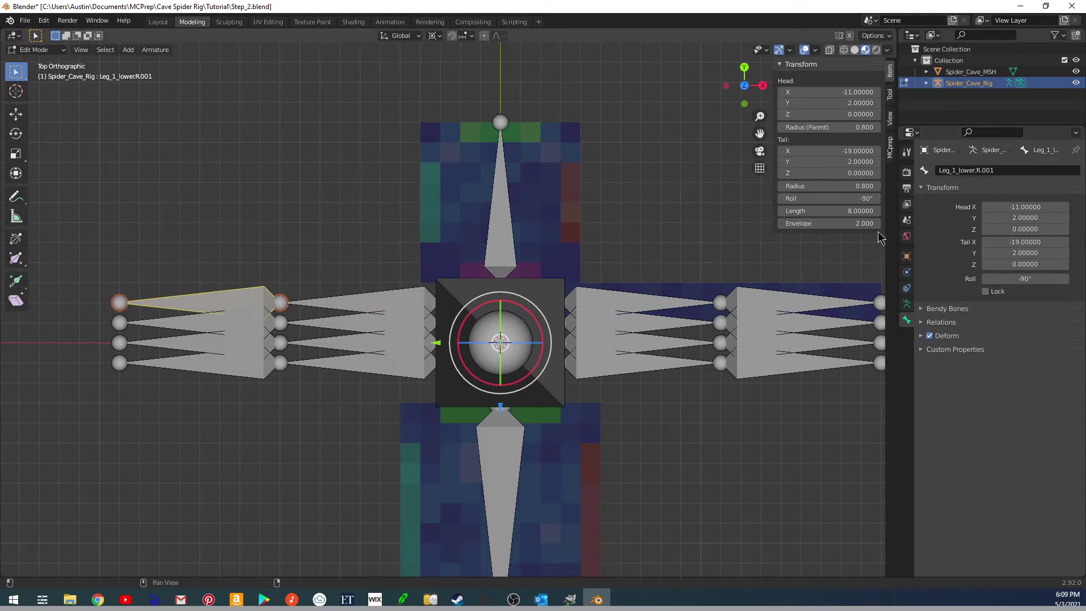
{"action": "left_click_drag", "start_coordinate": [975, 170], "coordinate": [1006, 170]}
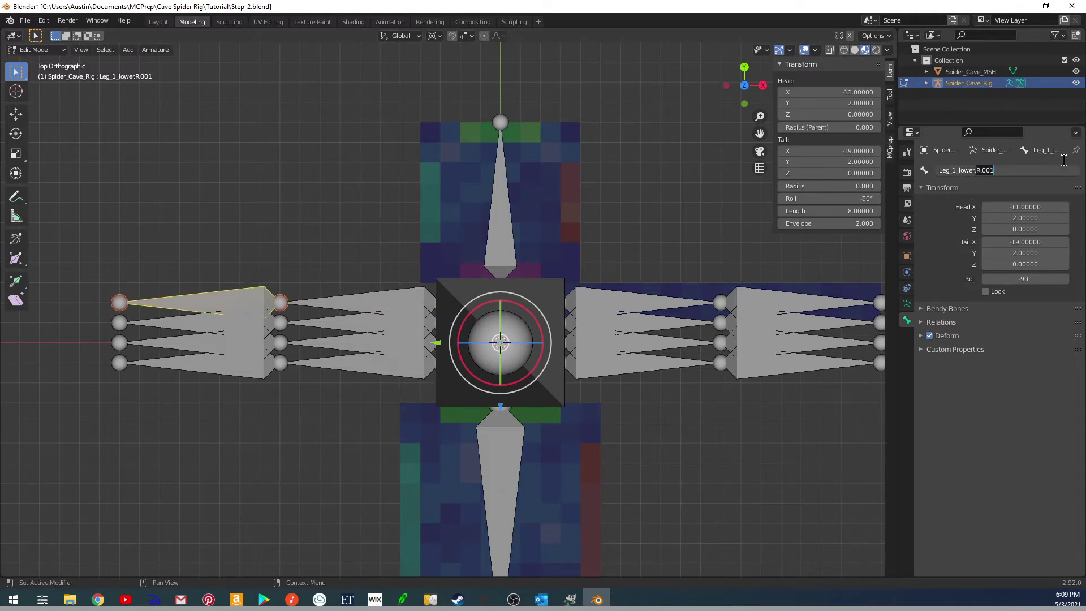
{"action": "type", "text": "L"}
{"action": "key", "text": "Return"}
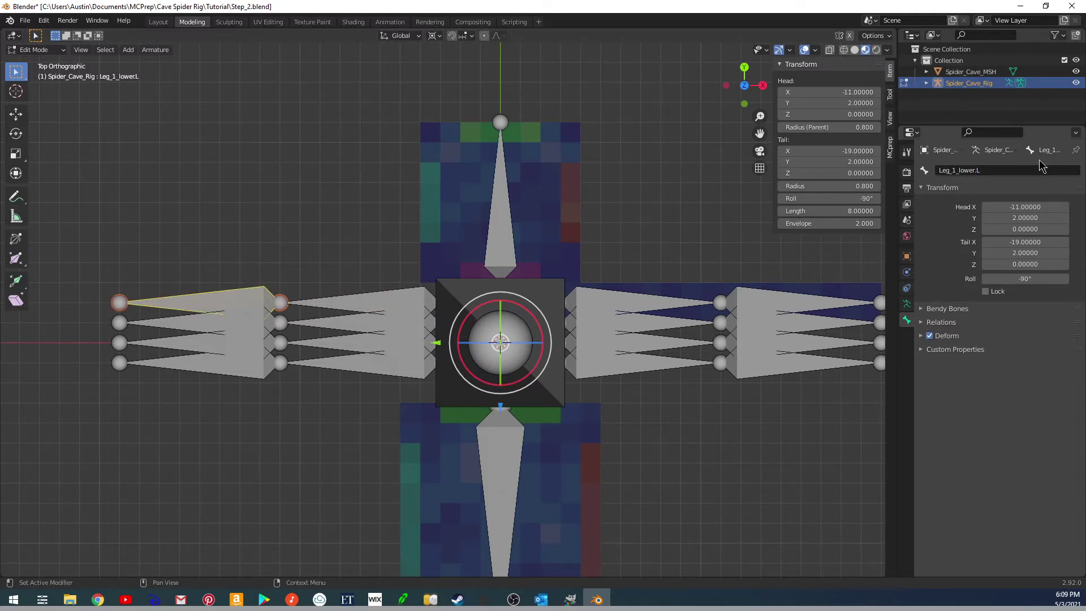
Rename the mirrored lower bone of the second leg as Leg_2_lower.L.
{"action": "left_click", "coordinate": [203, 323]}
{"action": "left_click_drag", "start_coordinate": [977, 170], "coordinate": [1020, 171]}
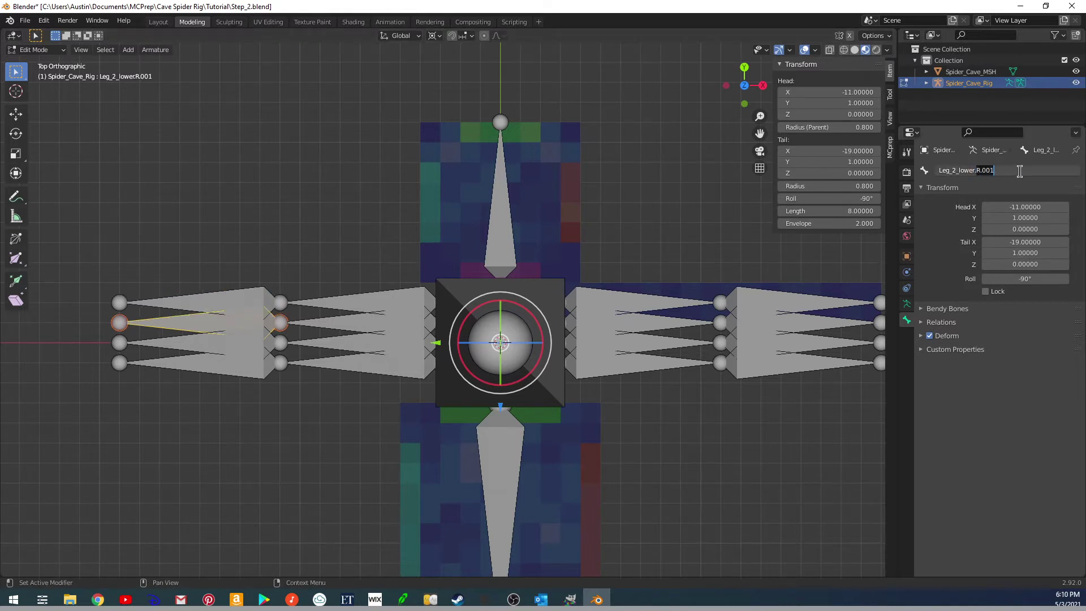
{"action": "type", "text": "L"}
{"action": "key", "text": "Return"}
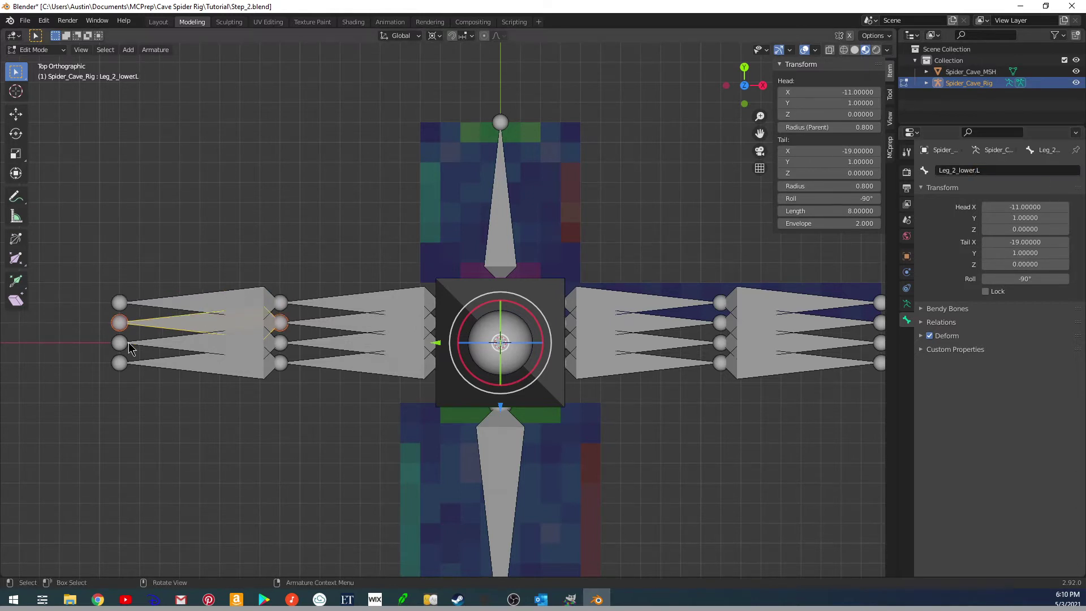
Rename the mirrored upper bone of the second leg as Leg_2_upper.L.
{"action": "left_click", "coordinate": [334, 328]}
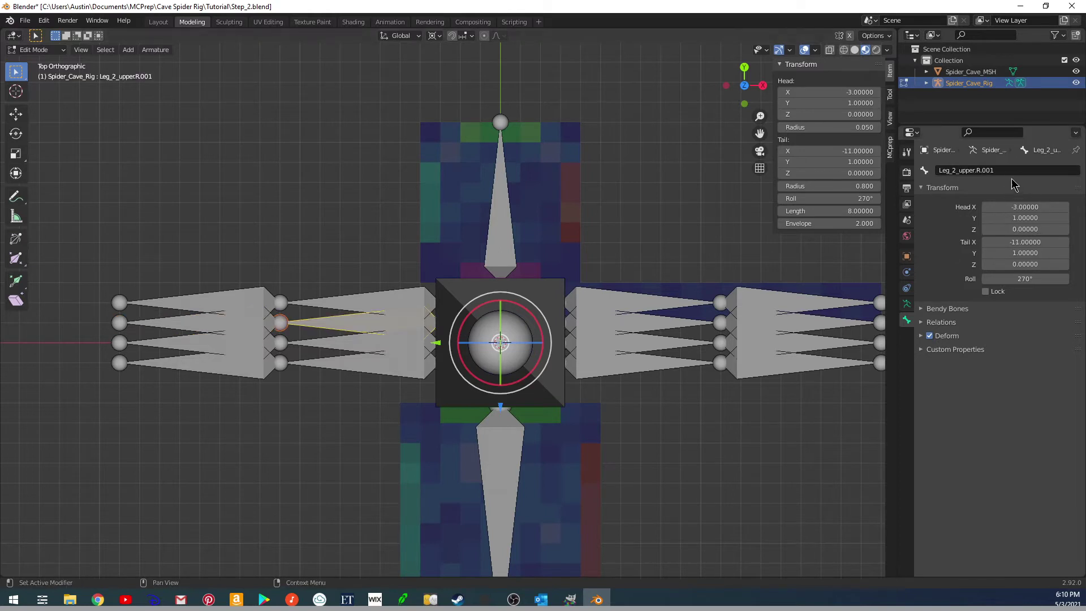
{"action": "left_click", "coordinate": [996, 170]}
{"action": "left_click_drag", "start_coordinate": [976, 171], "coordinate": [1075, 158]}
{"action": "type", "text": "L"}
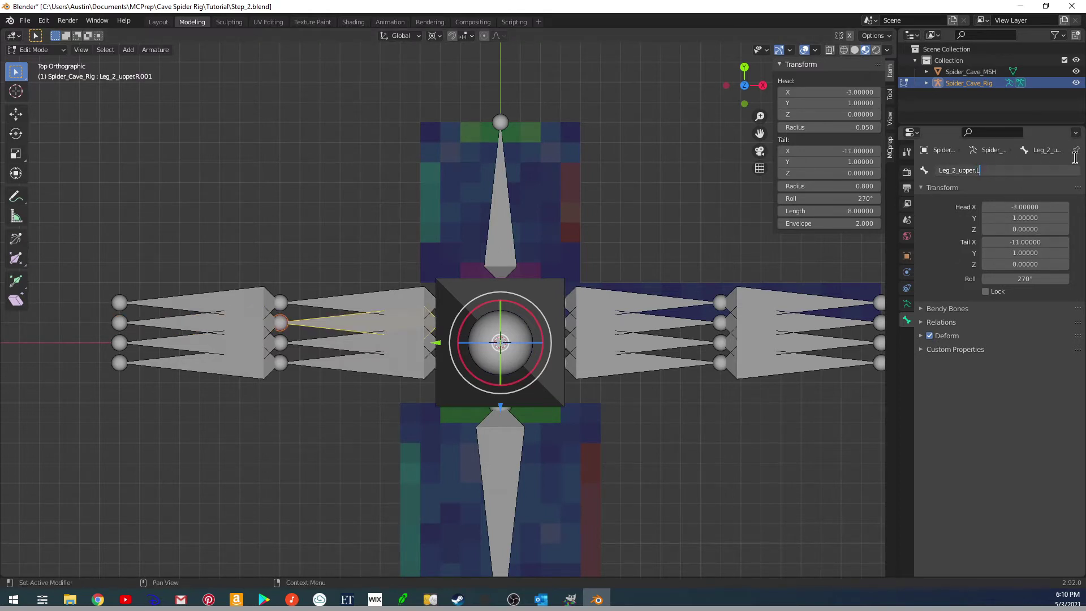
{"action": "key", "text": "Return"}
Rename the mirrored lower bone of the third leg as Leg_3_lower.L.
{"action": "left_click", "coordinate": [215, 343]}
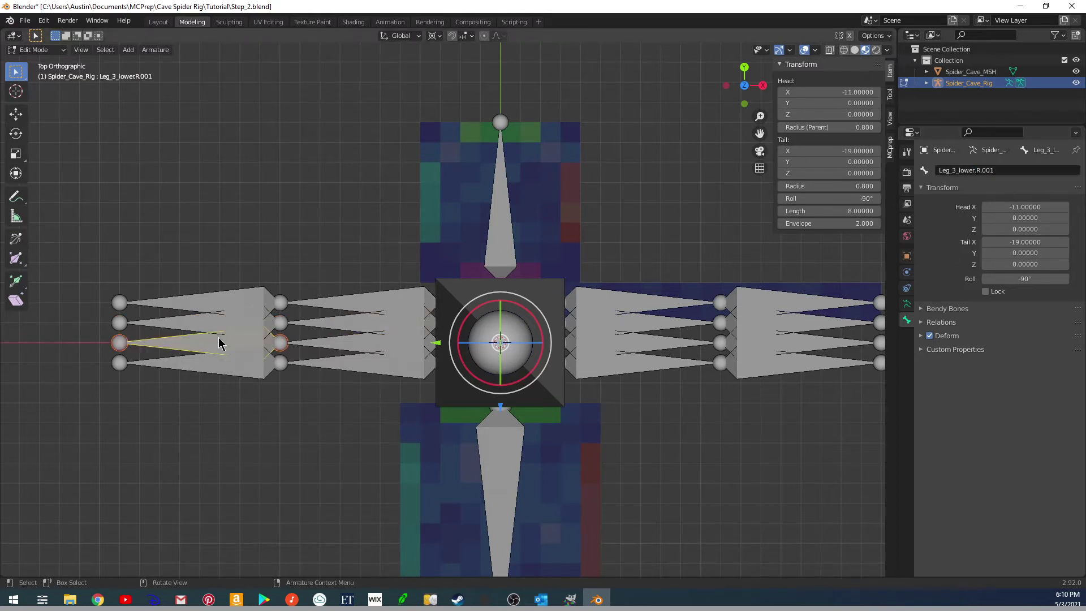
{"action": "left_click", "coordinate": [988, 170]}
{"action": "left_click_drag", "start_coordinate": [979, 169], "coordinate": [996, 170]}
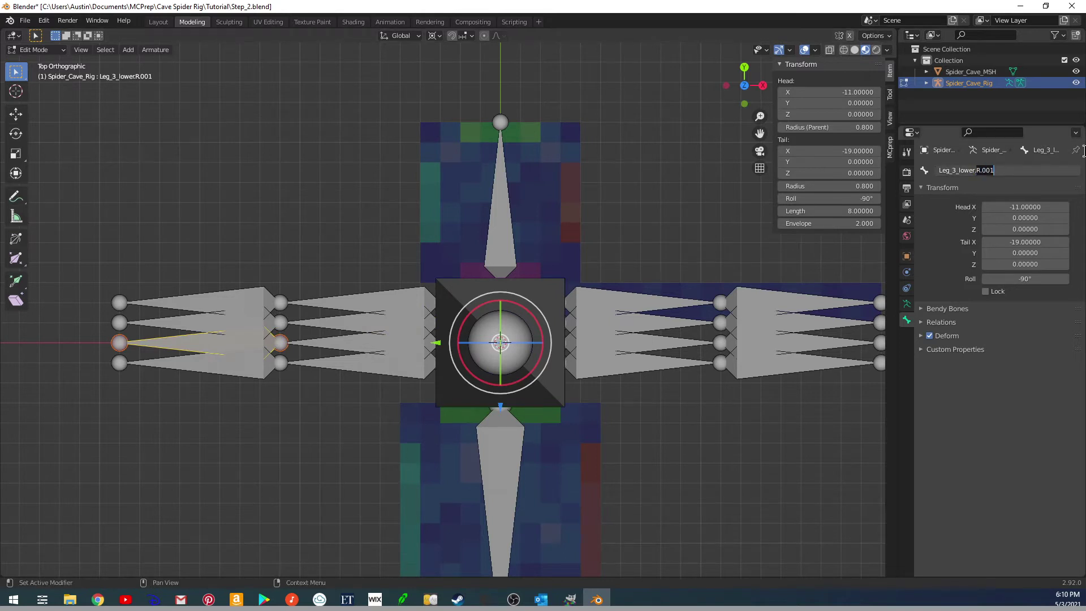
{"action": "type", "text": "L"}
{"action": "key", "text": "Return"}
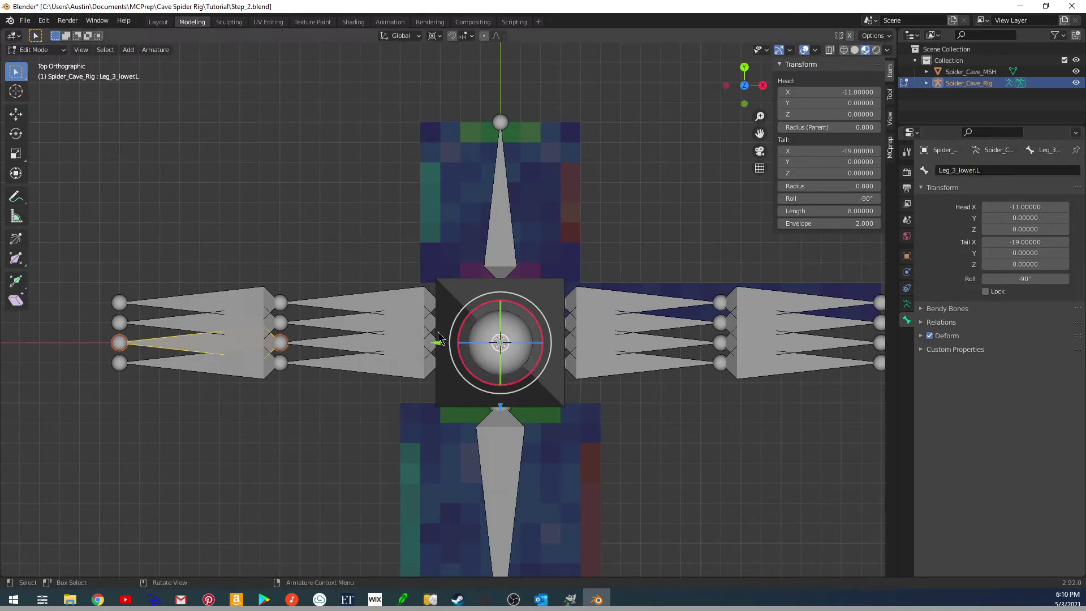
Rename the mirrored upper bone of the third leg as Leg_3_upper.L.
{"action": "left_click", "coordinate": [339, 342]}
{"action": "left_click", "coordinate": [1013, 171]}
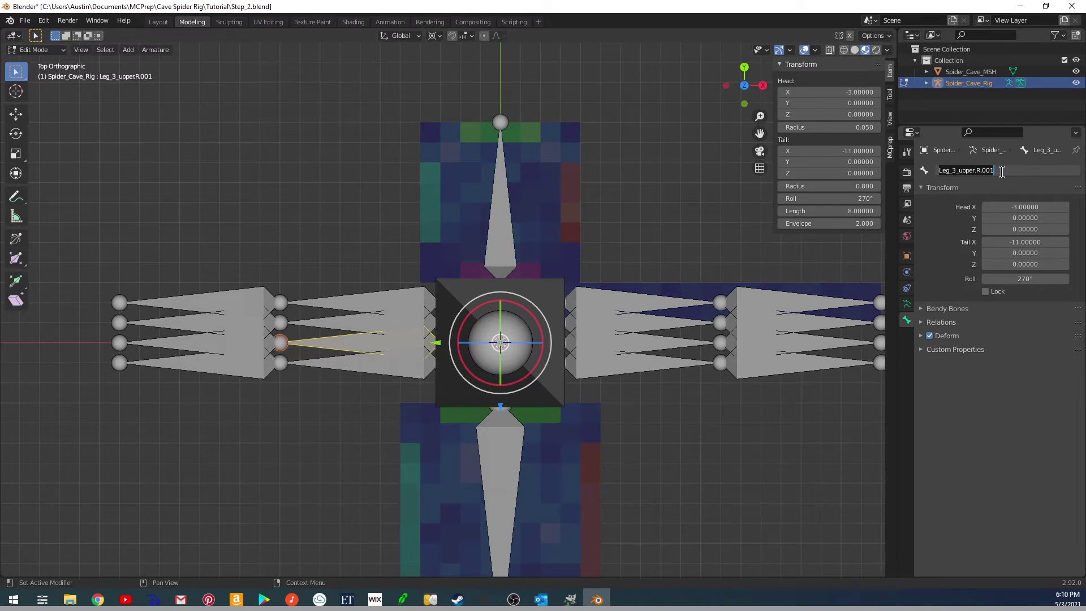
{"action": "type", "text": "L"}
{"action": "key", "text": "Return"}
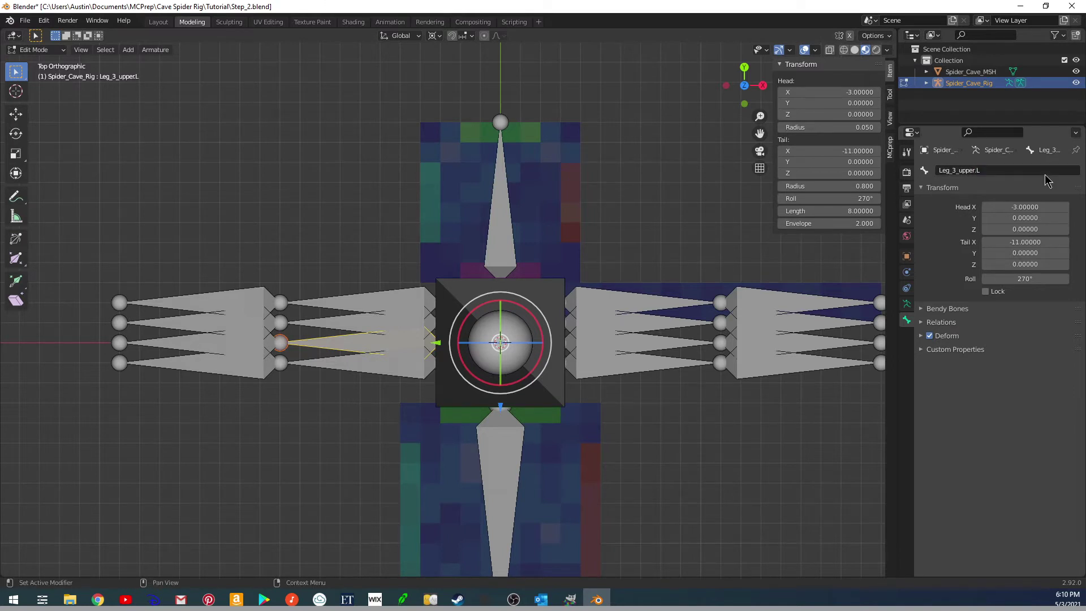
Rename the mirrored lower bone of the fourth leg as Leg_4_lower.L.
{"action": "left_click", "coordinate": [255, 370]}
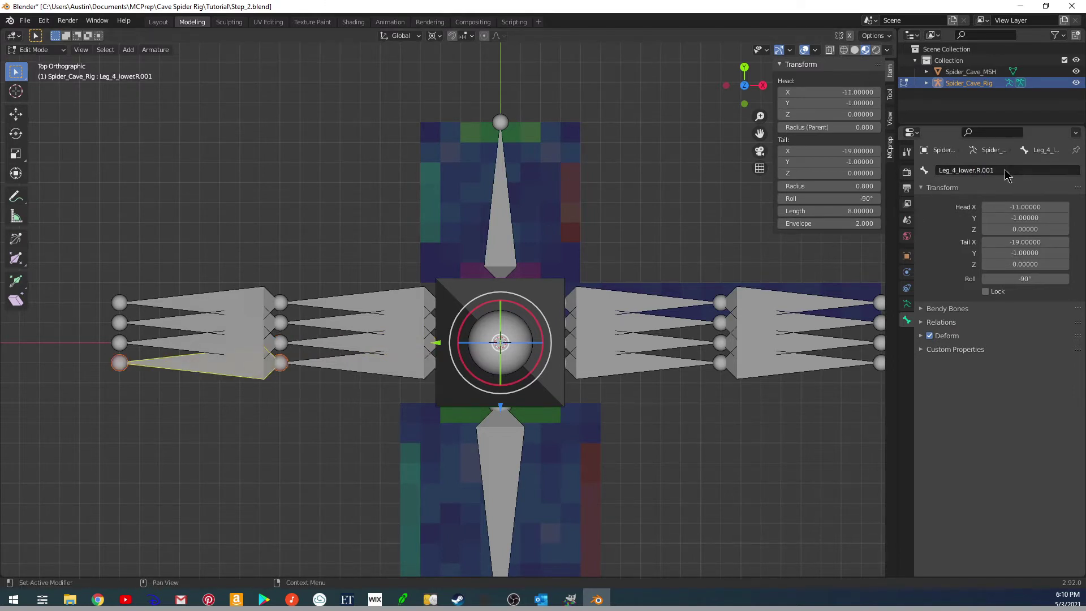
{"action": "left_click", "coordinate": [975, 170]}
{"action": "left_click_drag", "start_coordinate": [981, 170], "coordinate": [1010, 171]}
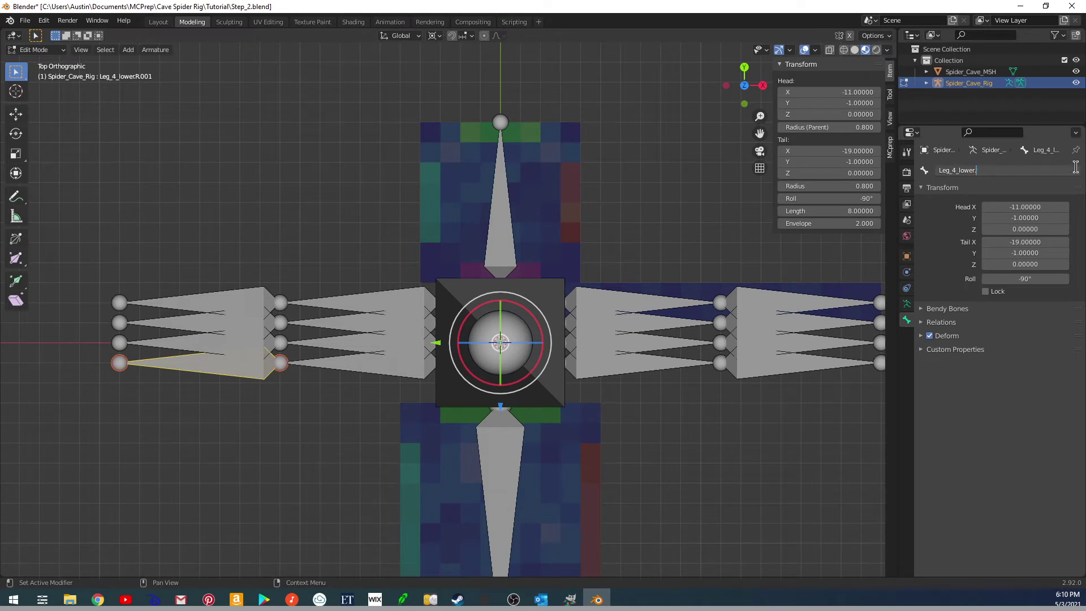
{"action": "type", "text": "L"}
{"action": "key", "text": "Return"}
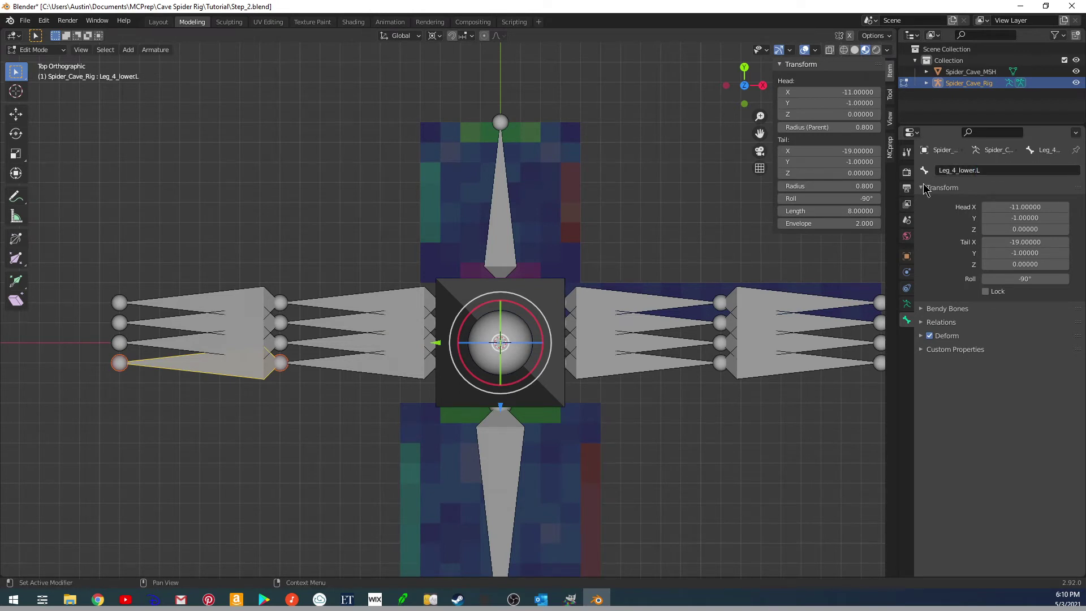
Rename the mirrored upper bone of the fourth leg as Leg_4_upper.L.
{"action": "left_click", "coordinate": [371, 361]}
{"action": "left_click", "coordinate": [996, 170]}
{"action": "left_click_drag", "start_coordinate": [979, 170], "coordinate": [1041, 170]}
{"action": "type", "text": "L"}
{"action": "key", "text": "Return"}
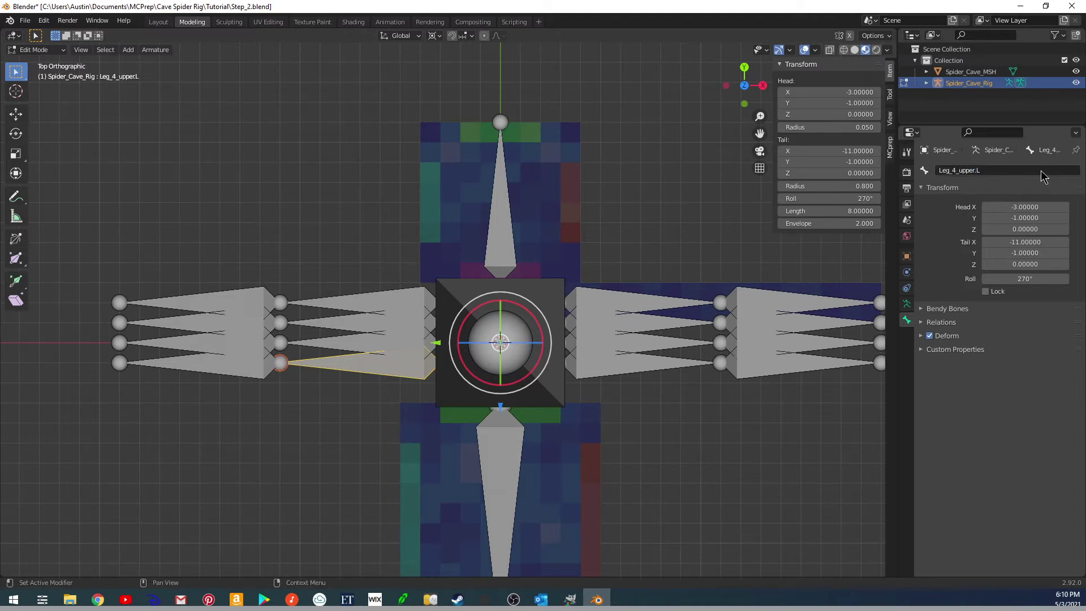
Inspect the whole rig in perspective, check the name of the first right leg's lower bone, and return to Object Mode.
{"action": "middle_click_drag", "start_coordinate": [383, 382], "coordinate": [388, 408], "text": "shift"}
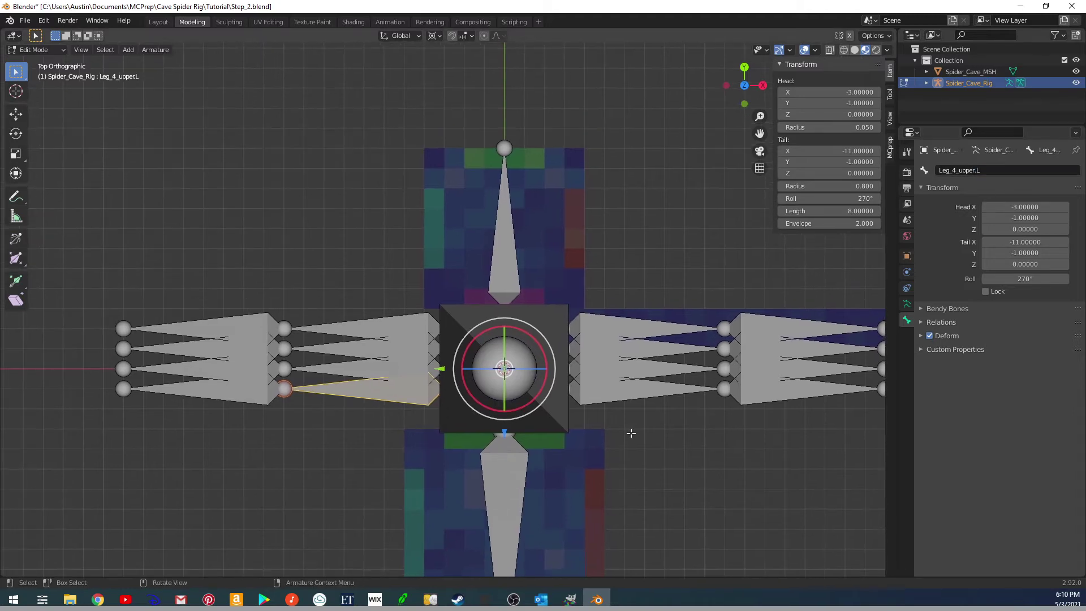
{"action": "middle_click_drag", "start_coordinate": [638, 433], "coordinate": [579, 361]}
{"action": "key", "text": "Tab"}
{"action": "scroll", "coordinate": [679, 342], "scroll_direction": "down", "scroll_amount": 5}
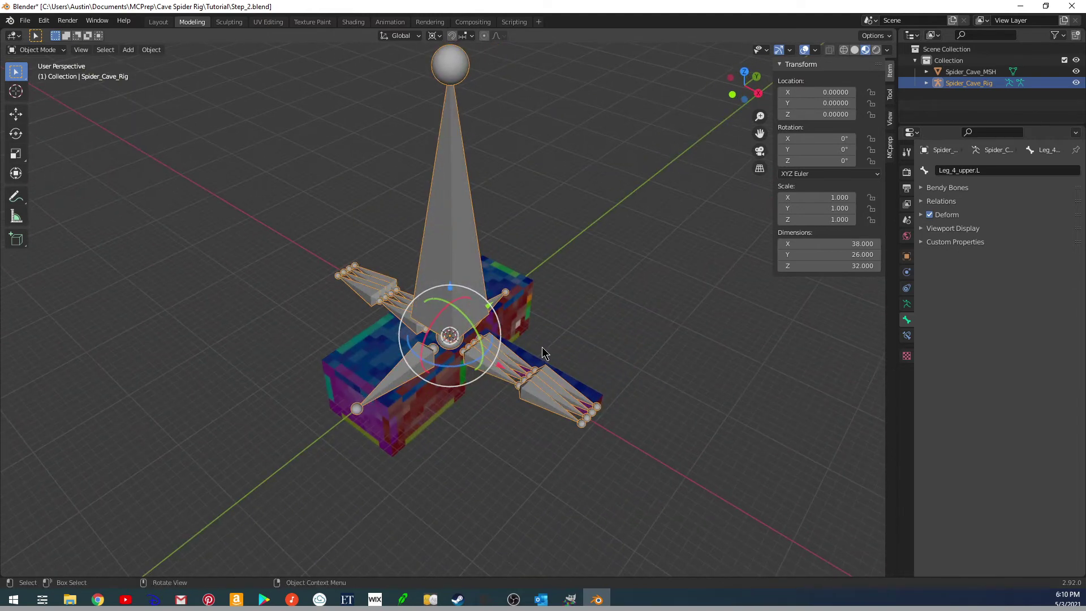
{"action": "key", "text": "Tab"}
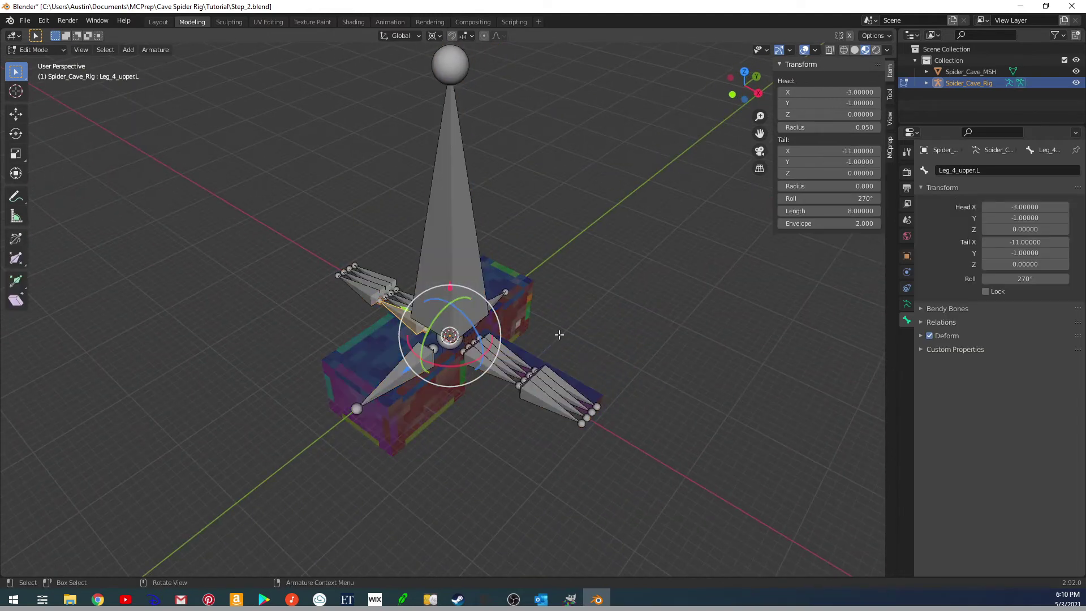
{"action": "left_click", "coordinate": [558, 376]}
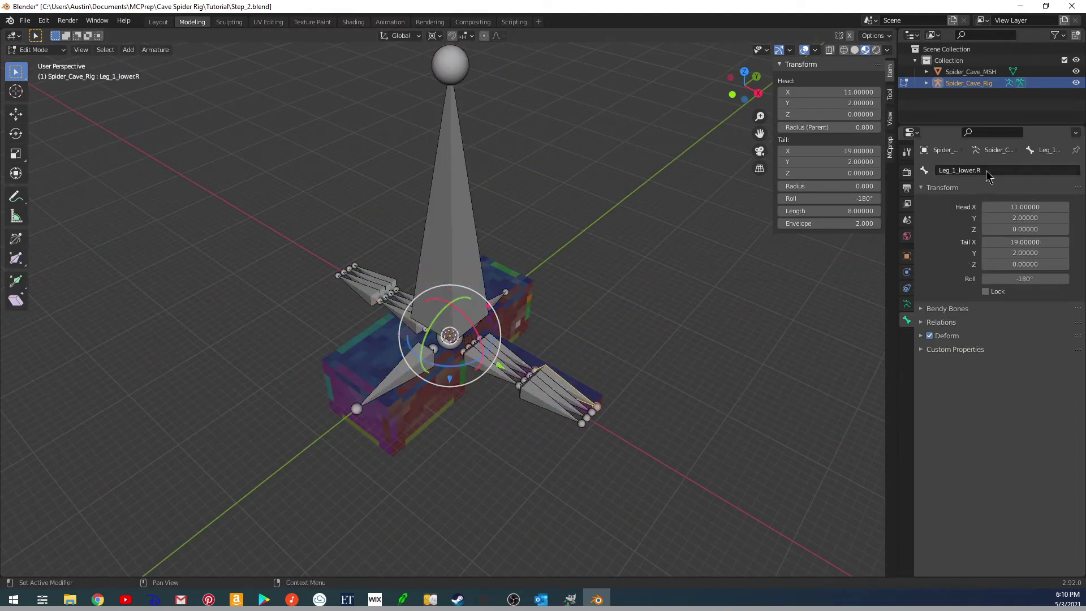
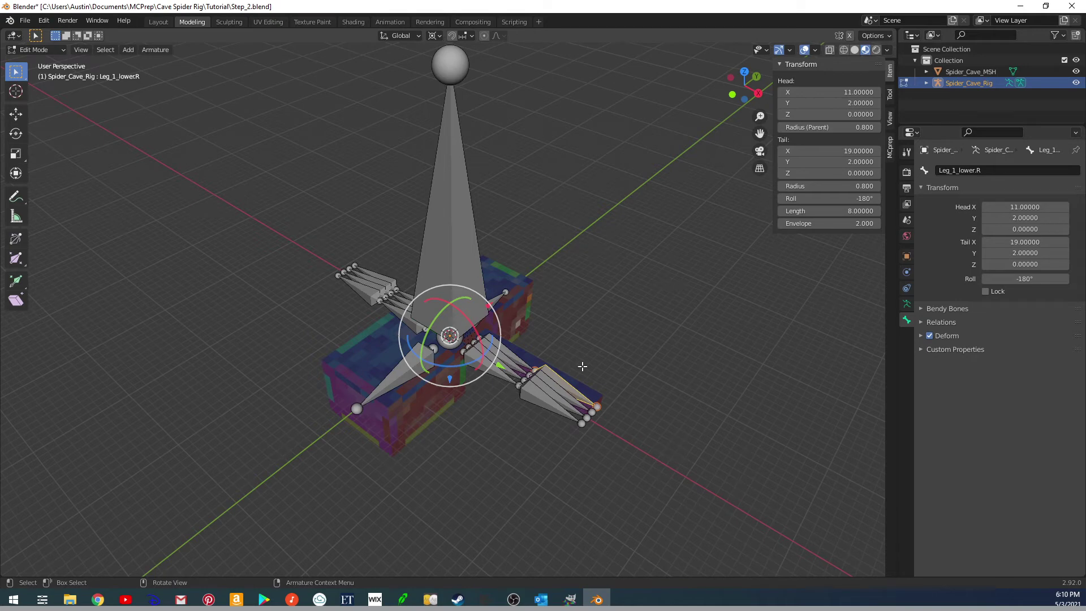
{"action": "middle_click_drag", "start_coordinate": [580, 366], "coordinate": [556, 375]}
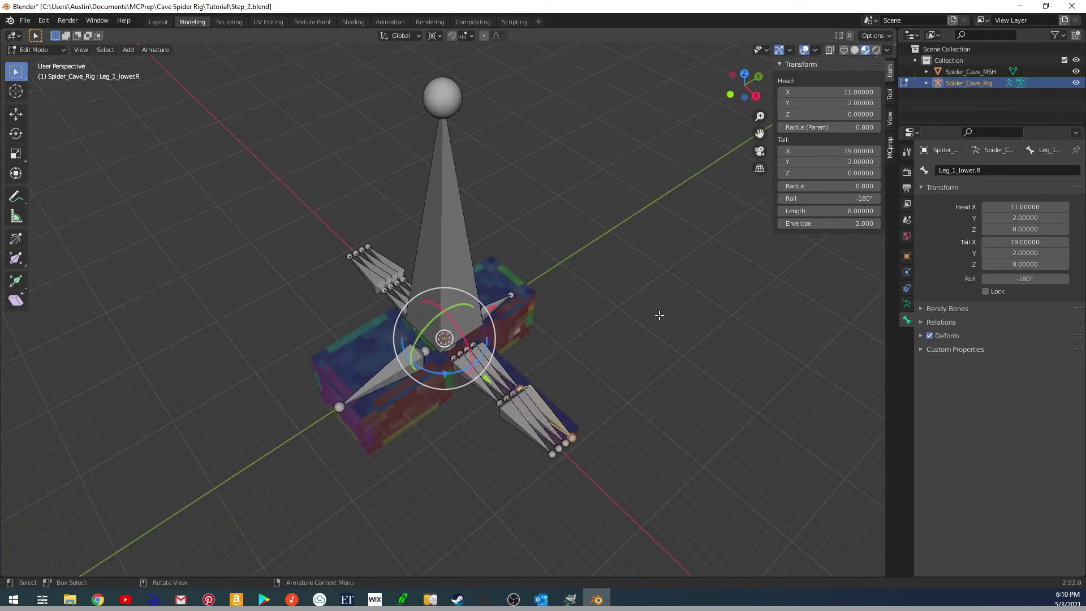
{"action": "middle_click_drag", "start_coordinate": [587, 317], "coordinate": [574, 357], "text": "shift"}
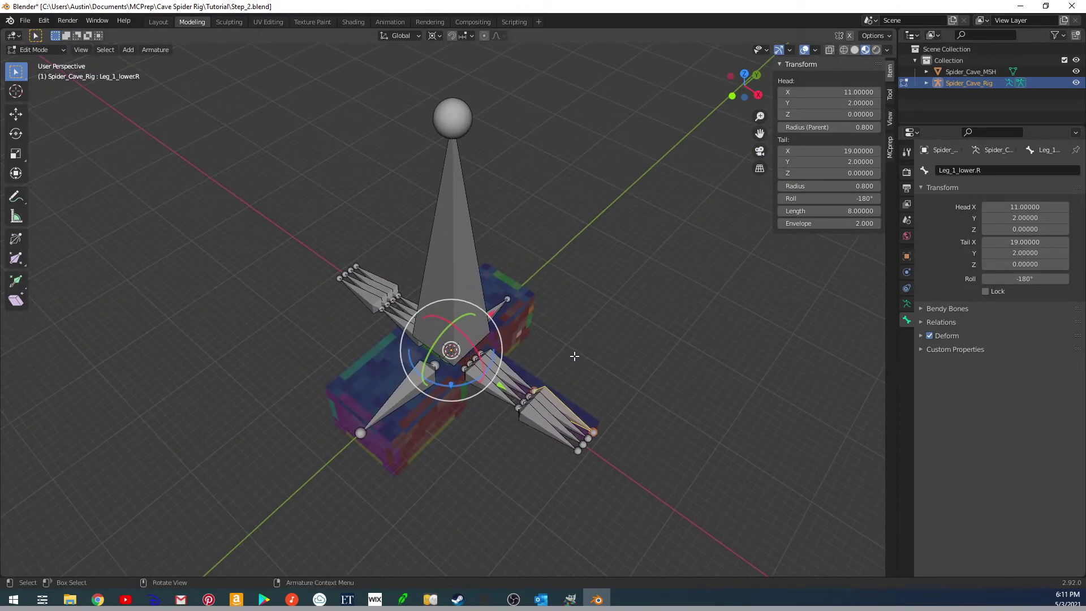
{"action": "key", "text": "Tab"}
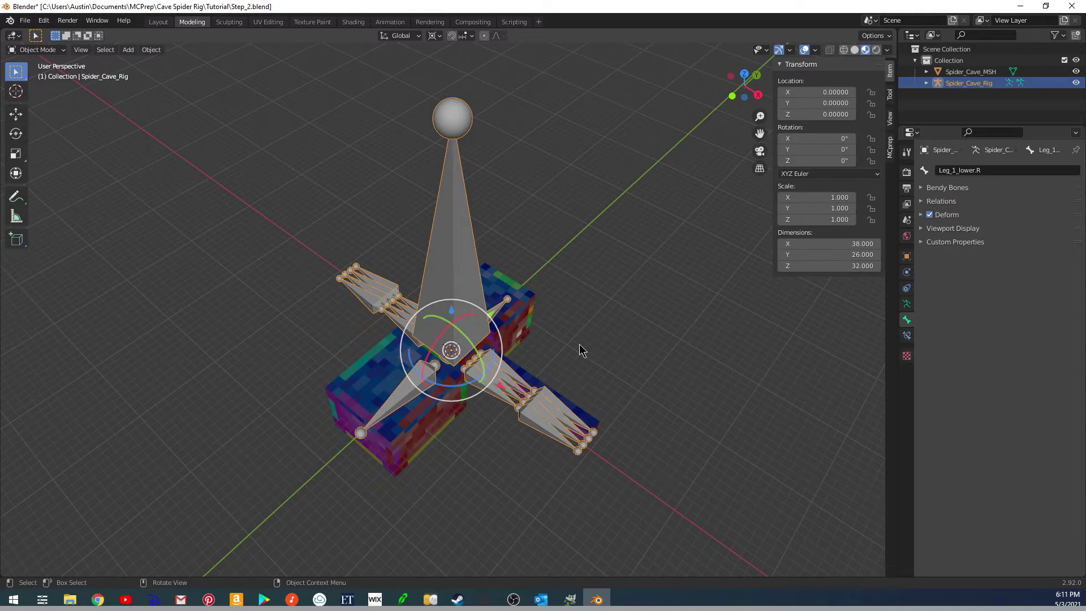
Parent the Spider_Cave_MSH mesh to the Spider_Cave_Rig armature using Armature Deform With Empty Groups.
{"action": "middle_click_drag", "start_coordinate": [553, 354], "coordinate": [535, 371]}
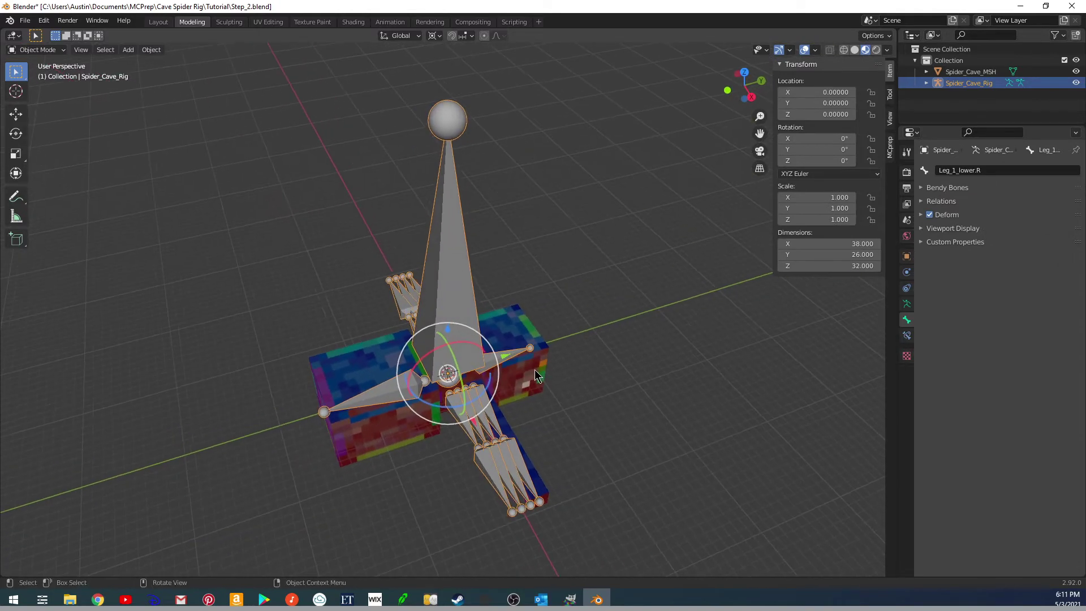
{"action": "left_click", "coordinate": [535, 373]}
{"action": "left_click", "coordinate": [483, 298], "text": "shift"}
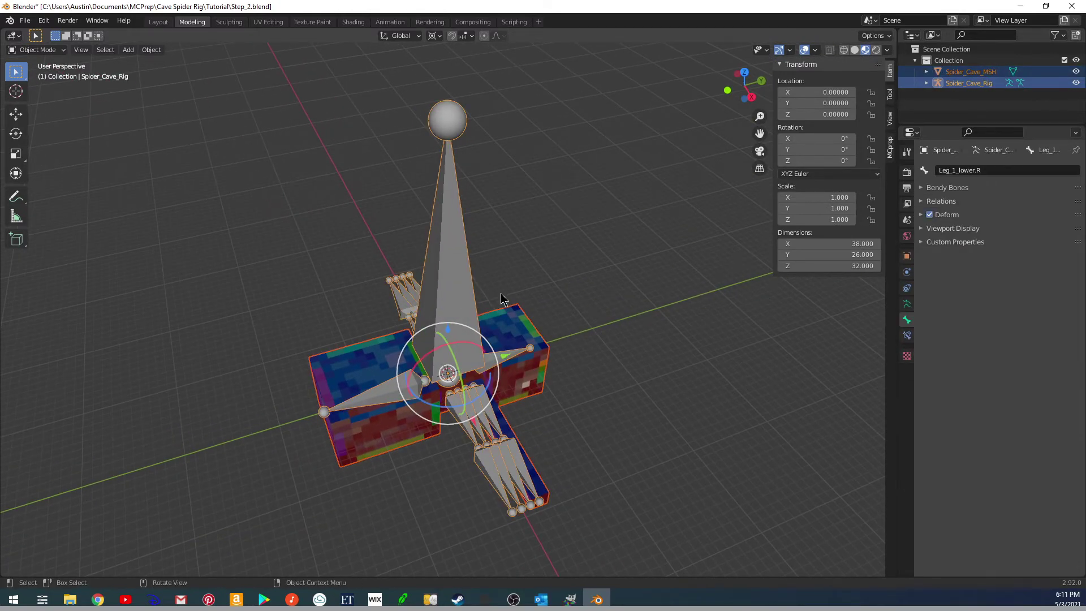
{"action": "key", "text": "ctrl+p"}
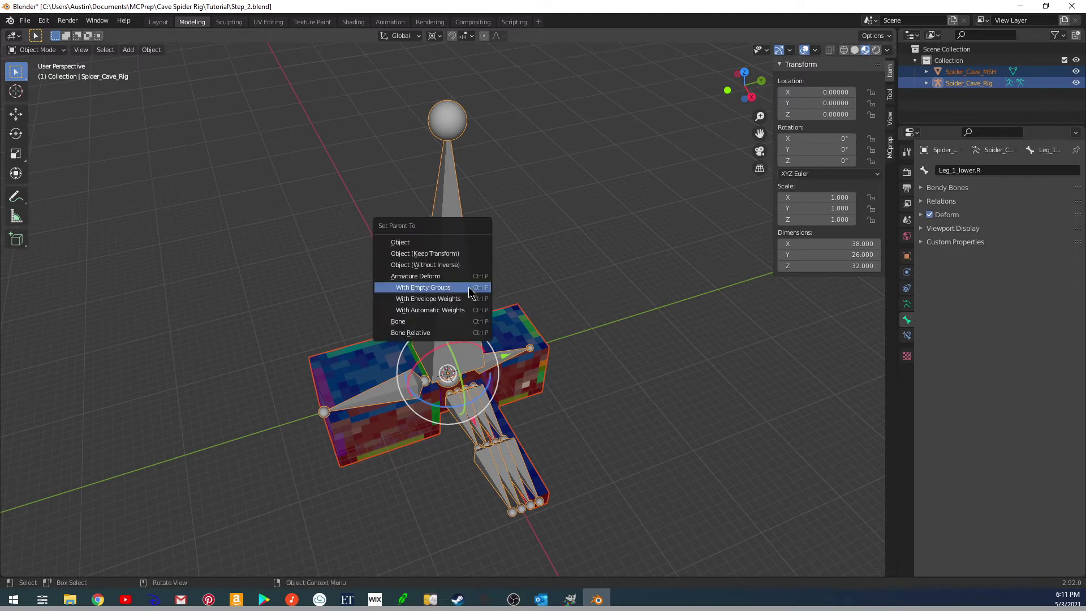
{"action": "left_click", "coordinate": [424, 287]}
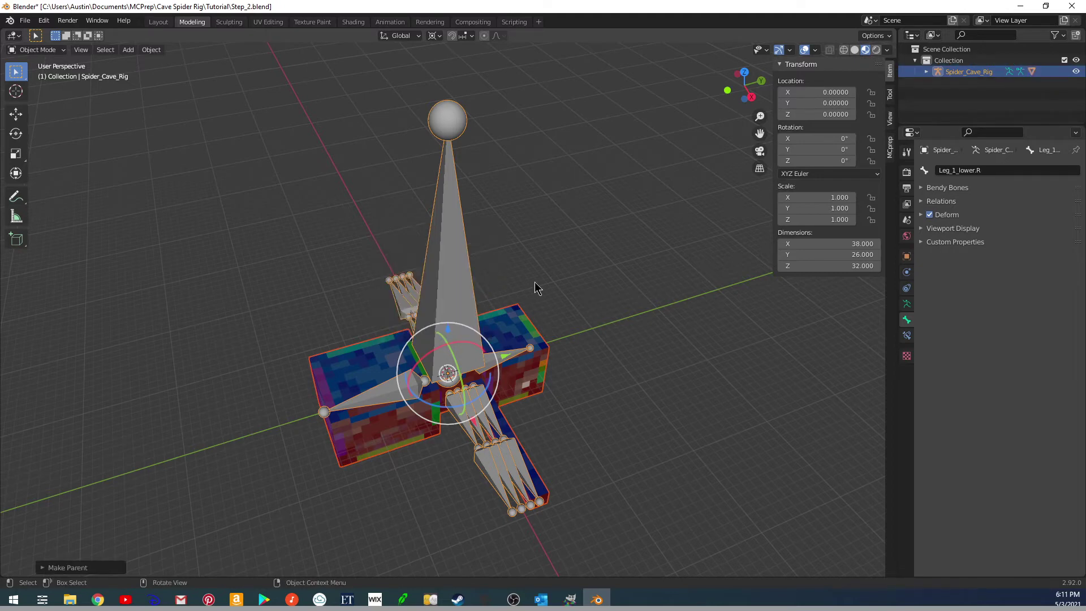
Put the Spider_Cave_MSH mesh into Edit Mode and show the beginning of its vertex group list.
{"action": "left_click", "coordinate": [520, 312]}
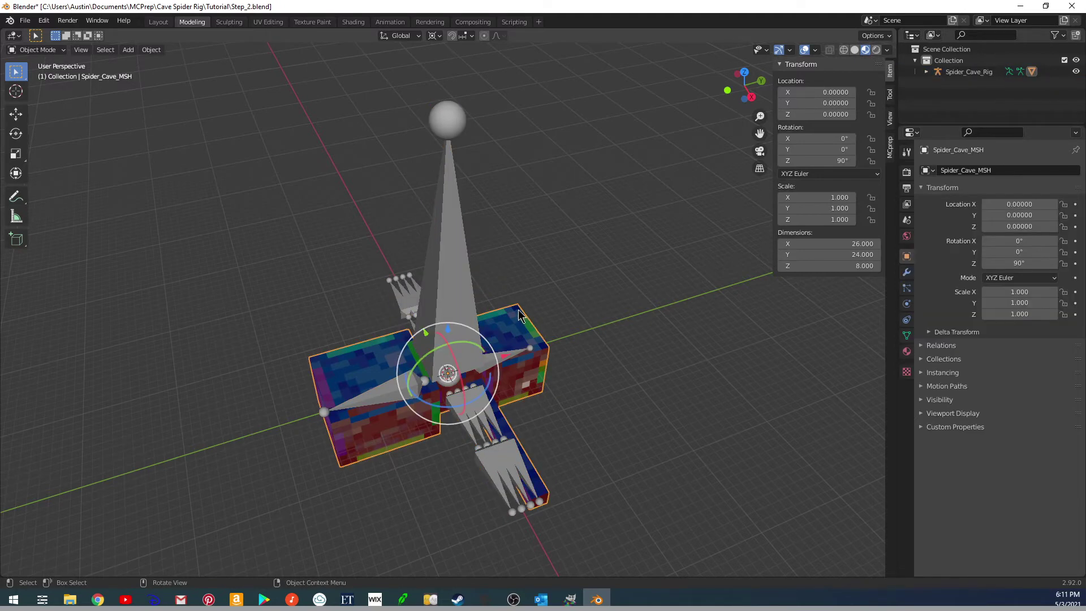
{"action": "key", "text": "Tab"}
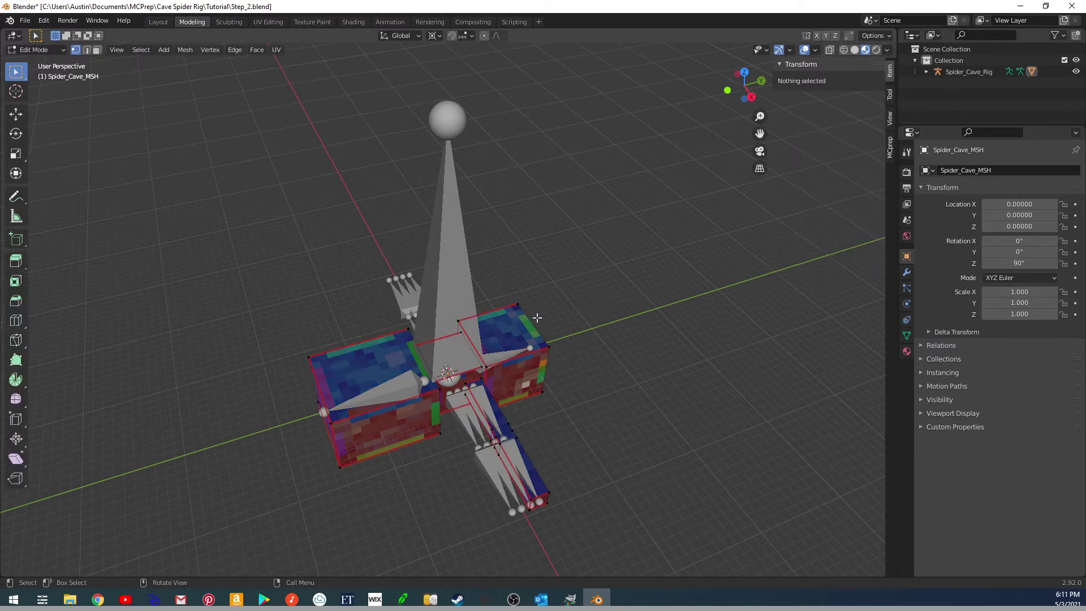
{"action": "middle_click_drag", "start_coordinate": [537, 318], "coordinate": [528, 284], "text": "shift"}
{"action": "left_click", "coordinate": [907, 335]}
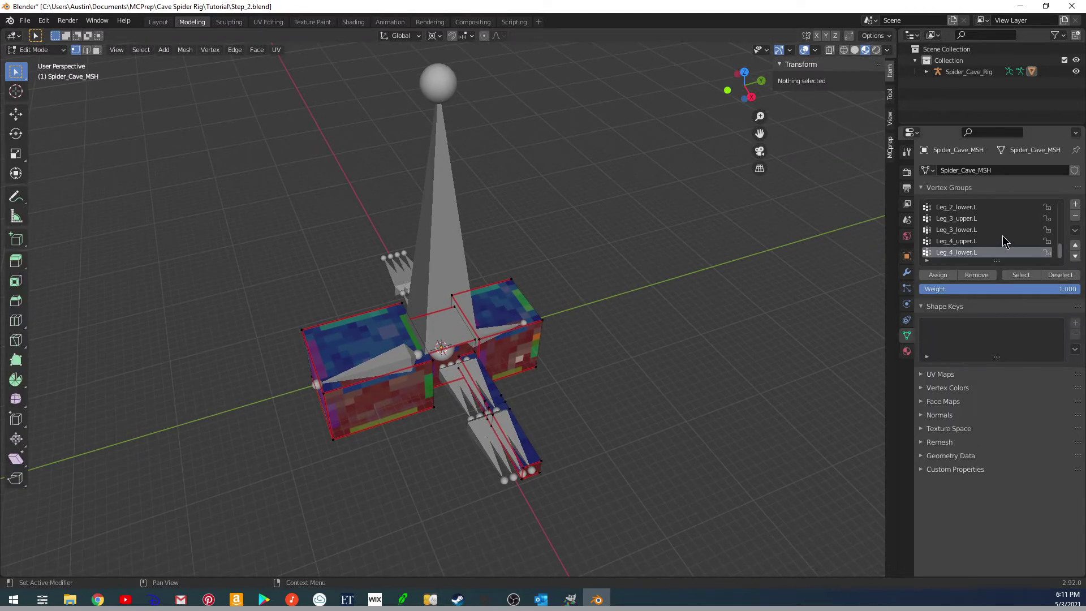
{"action": "scroll", "coordinate": [1003, 241], "scroll_direction": "up", "scroll_amount": 8}
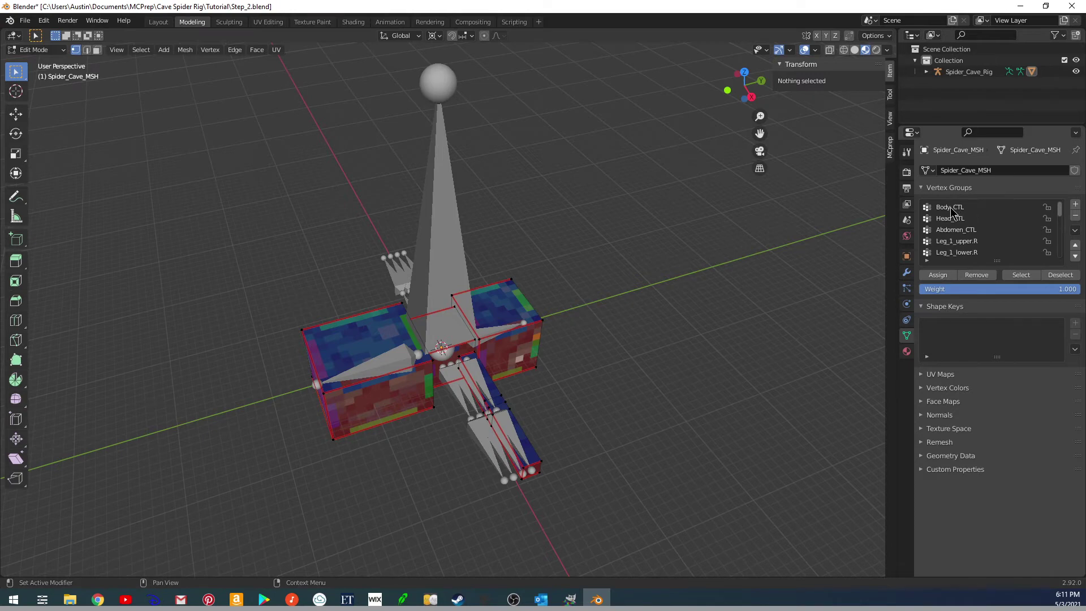
Assign all linked vertices of the head block to the Body_CTL vertex group.
{"action": "left_click", "coordinate": [542, 323]}
{"action": "key", "text": "ctrl+l"}
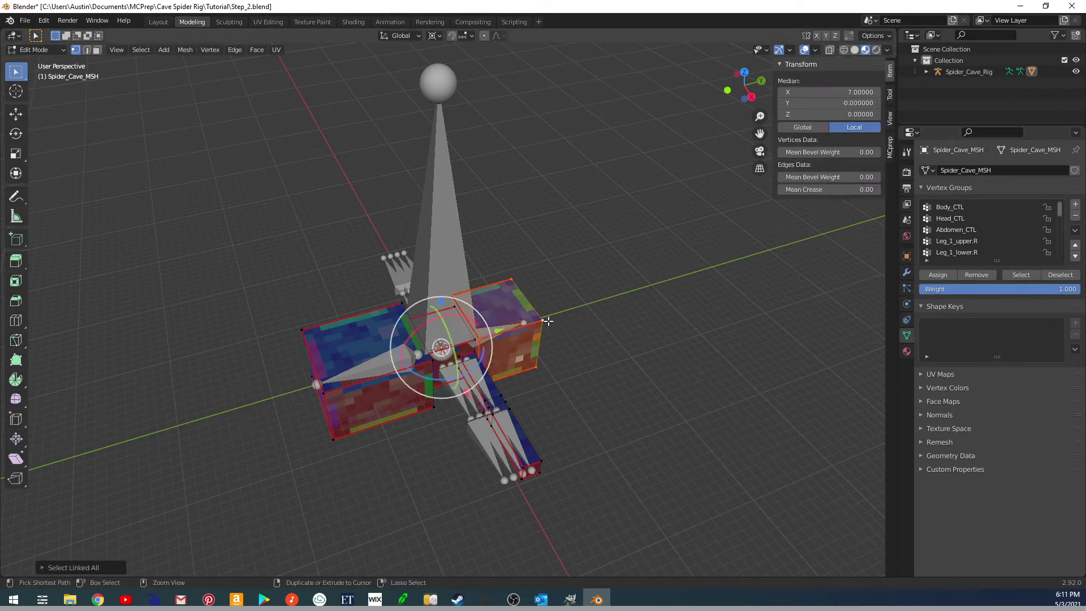
{"action": "left_click", "coordinate": [956, 207]}
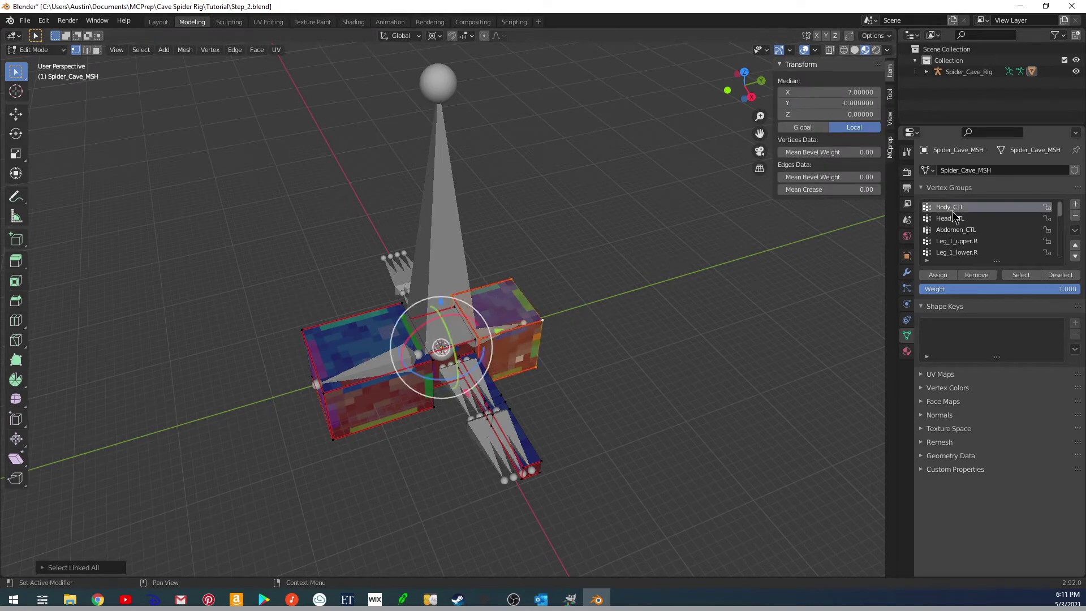
{"action": "left_click", "coordinate": [949, 277]}
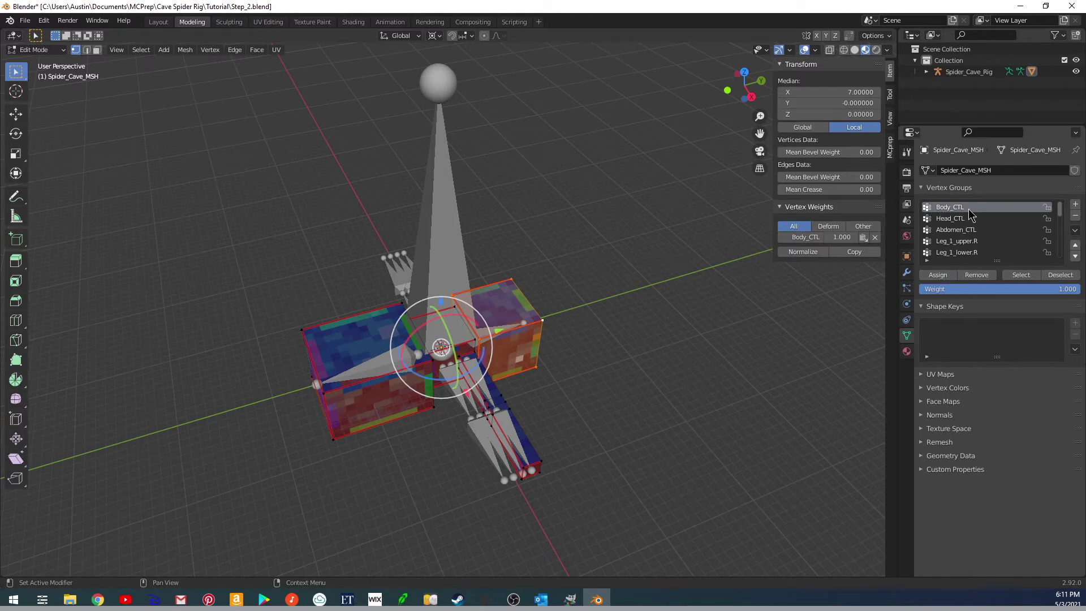
{"action": "left_click", "coordinate": [470, 345]}
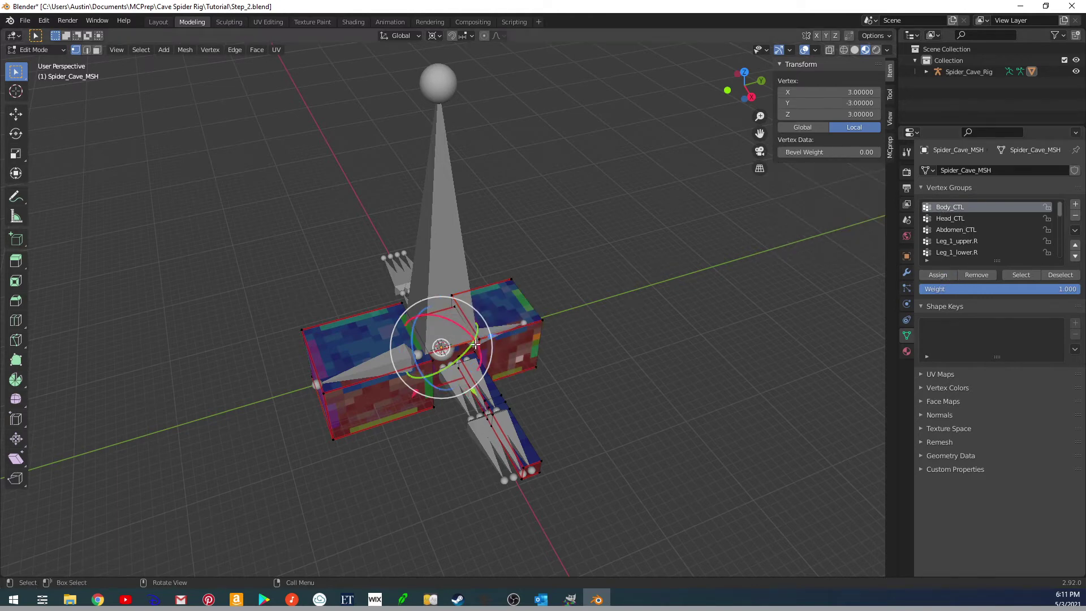
{"action": "key", "text": "ctrl+l"}
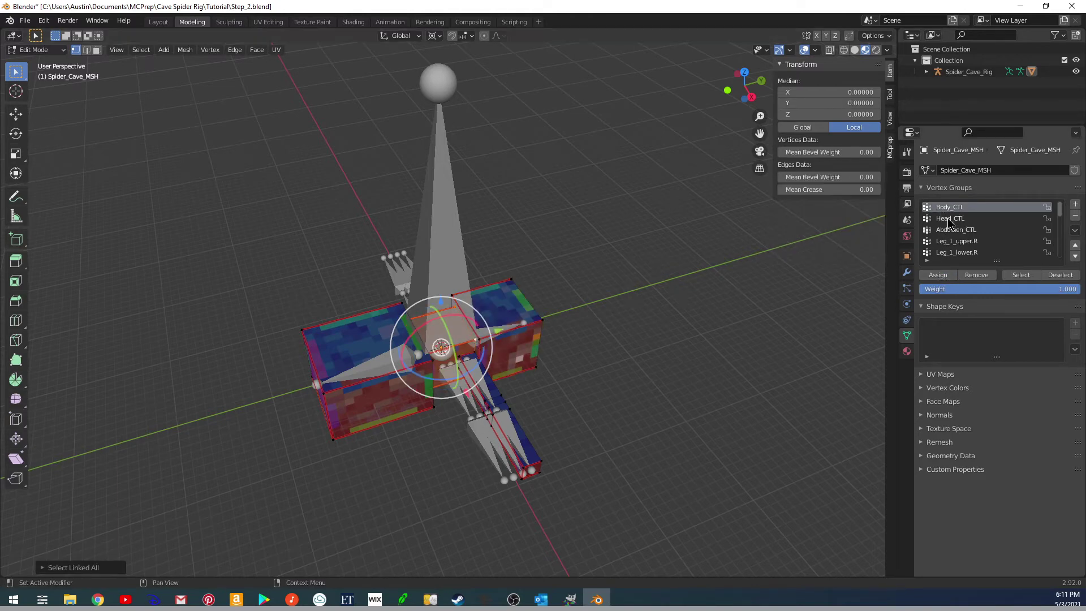
{"action": "left_click", "coordinate": [542, 324]}
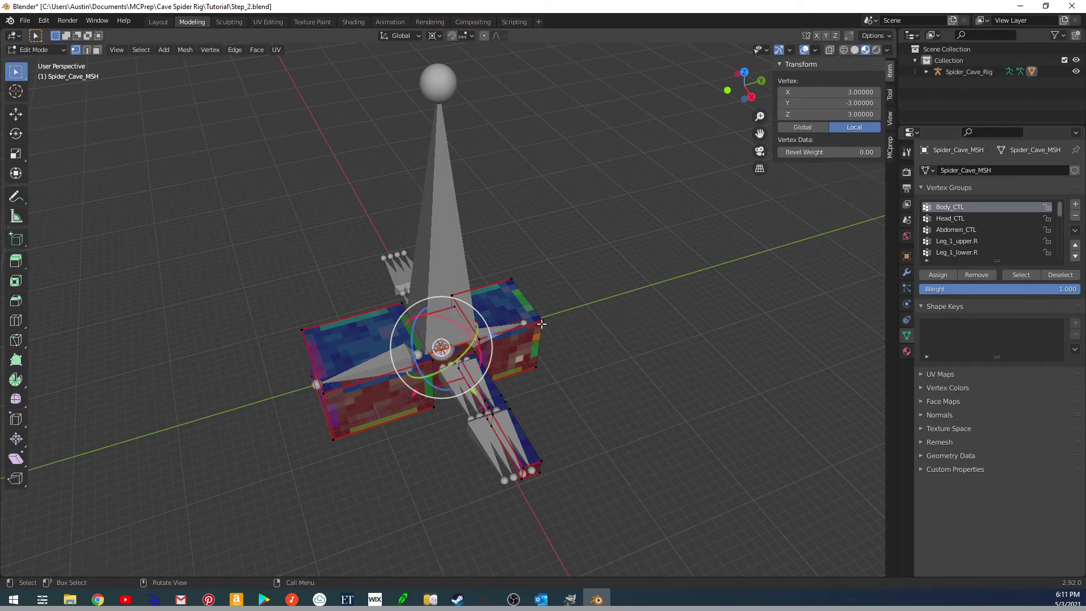
{"action": "key", "text": "ctrl+l"}
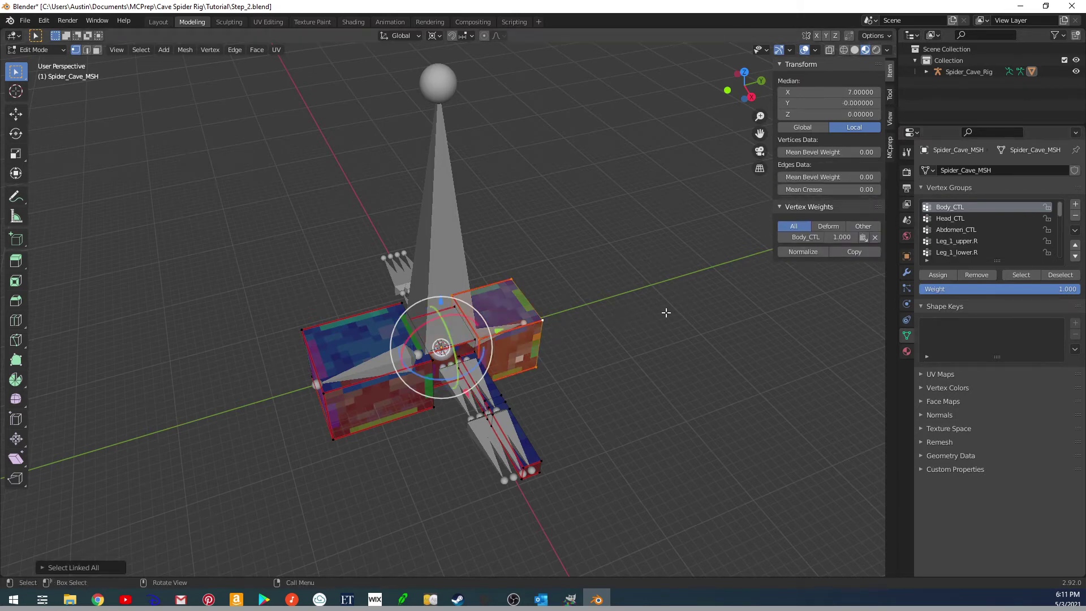
{"action": "left_click", "coordinate": [553, 337]}
Remove the head block's linked vertices from the Body_CTL vertex group and assign them to Head_CTL.
{"action": "left_click", "coordinate": [541, 323]}
{"action": "key", "text": "ctrl+l"}
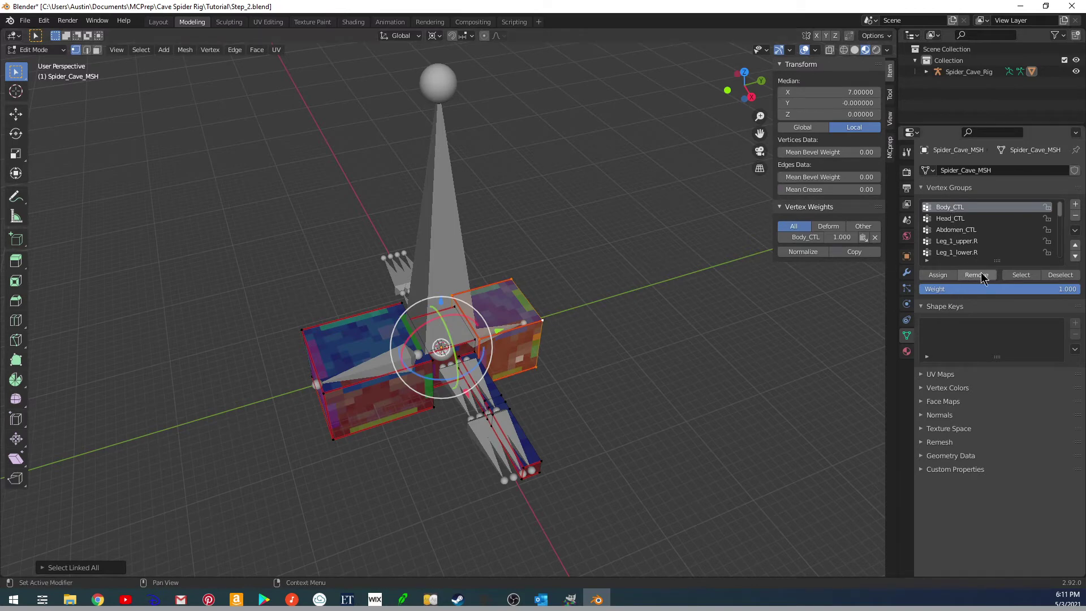
{"action": "left_click", "coordinate": [977, 275]}
{"action": "left_click", "coordinate": [951, 218]}
{"action": "left_click", "coordinate": [937, 275]}
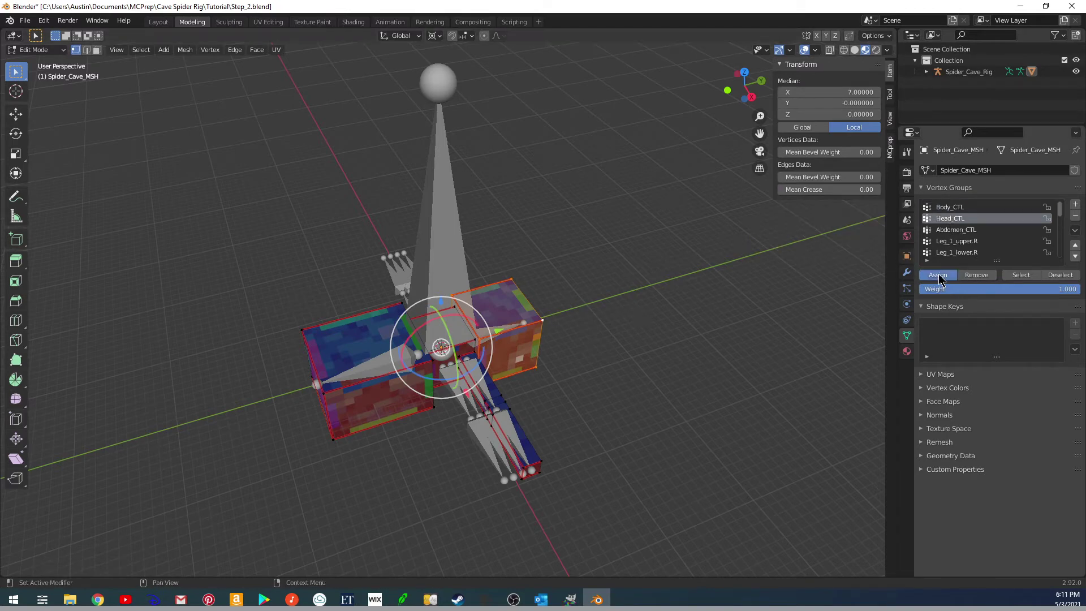
Assign all linked vertices of the central body block to the Body_CTL vertex group.
{"action": "left_click", "coordinate": [451, 311]}
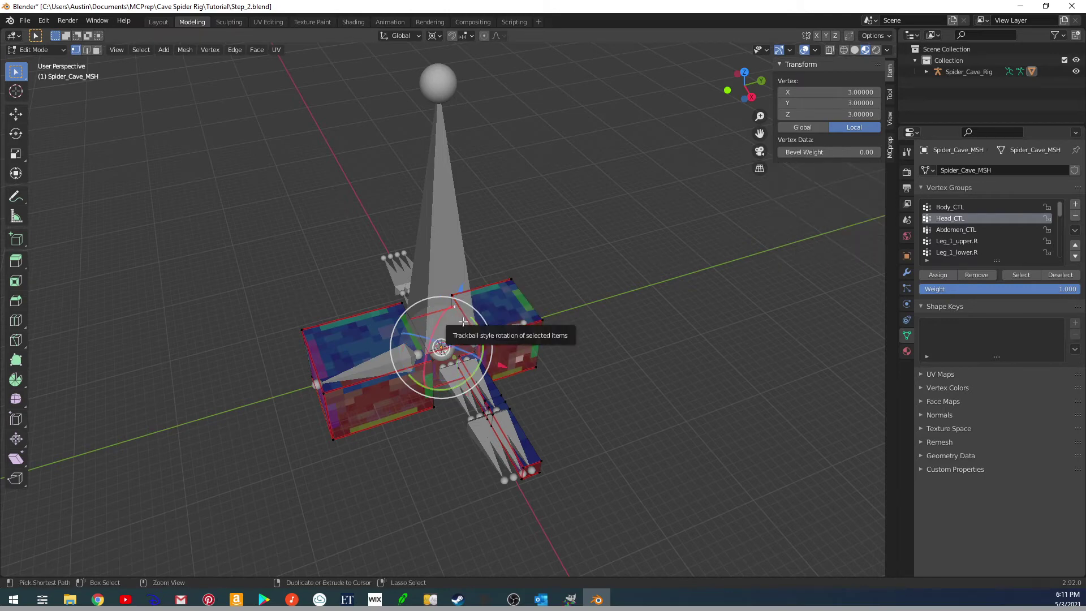
{"action": "key", "text": "ctrl+l"}
{"action": "left_click", "coordinate": [950, 209]}
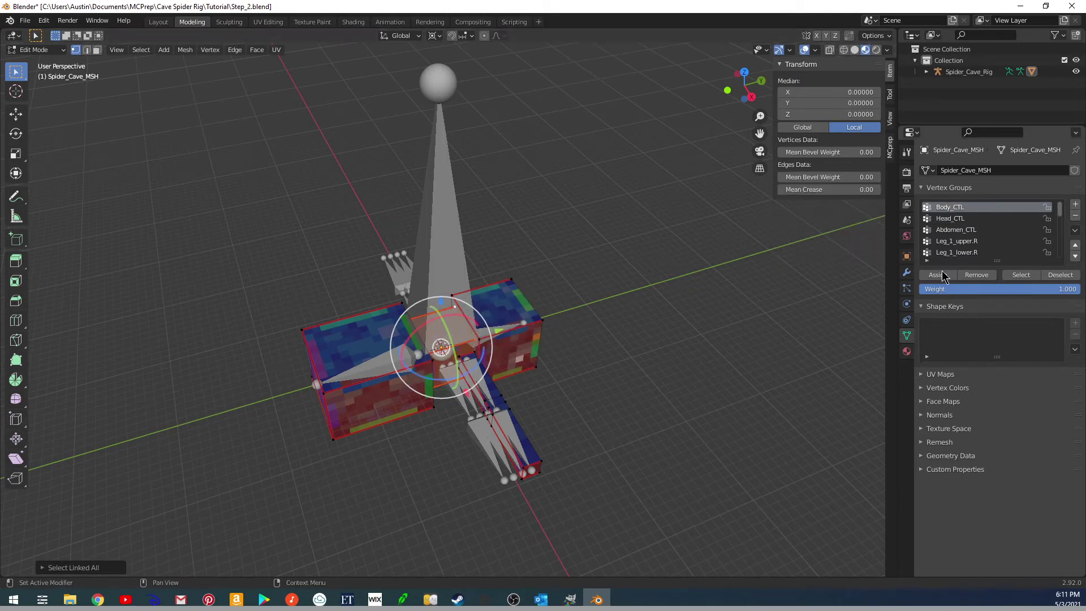
{"action": "left_click", "coordinate": [940, 275]}
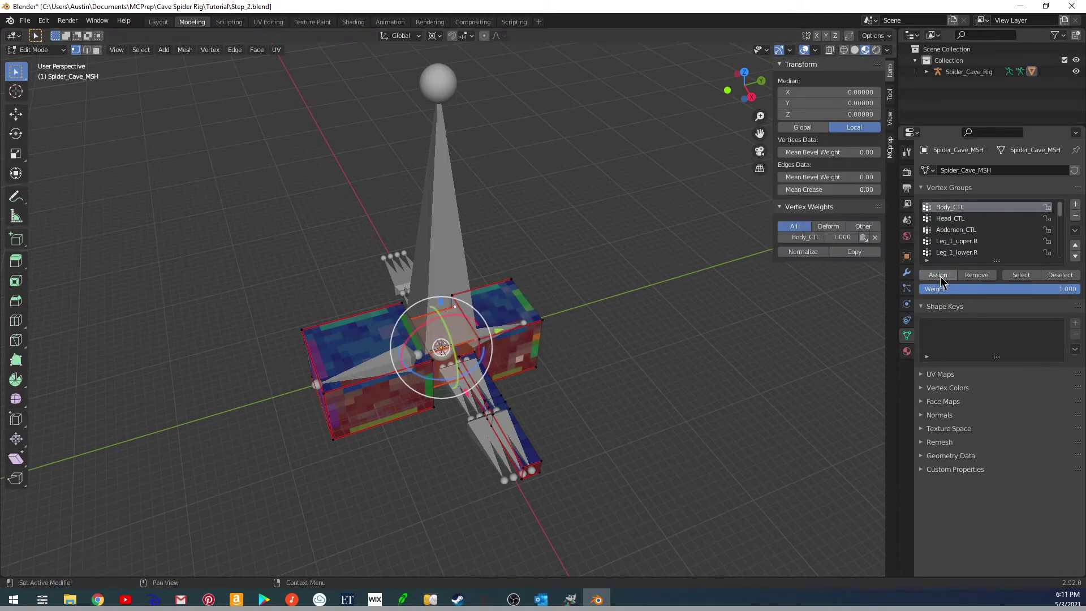
Assign all linked vertices of the large abdomen block to the Abdomen_CTL vertex group.
{"action": "left_click", "coordinate": [313, 334]}
{"action": "key", "text": "ctrl+l"}
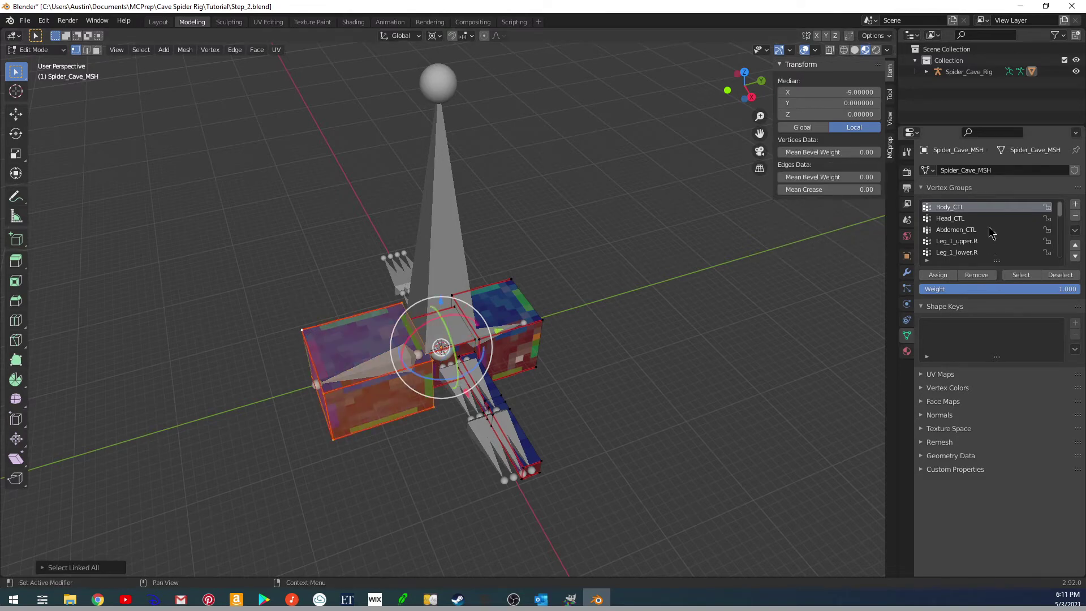
{"action": "left_click", "coordinate": [961, 230]}
{"action": "left_click", "coordinate": [943, 277]}
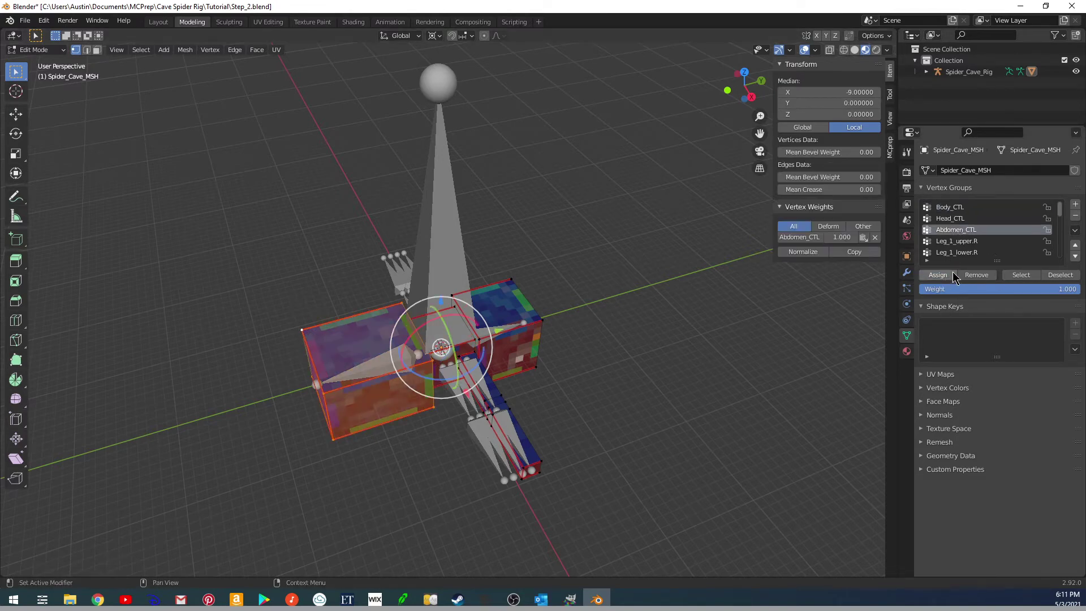
In top view, duplicate the whole leg mesh and place the copy 1 unit toward the abdomen, over the second leg bones.
{"action": "middle_click_drag", "start_coordinate": [567, 381], "coordinate": [591, 351]}
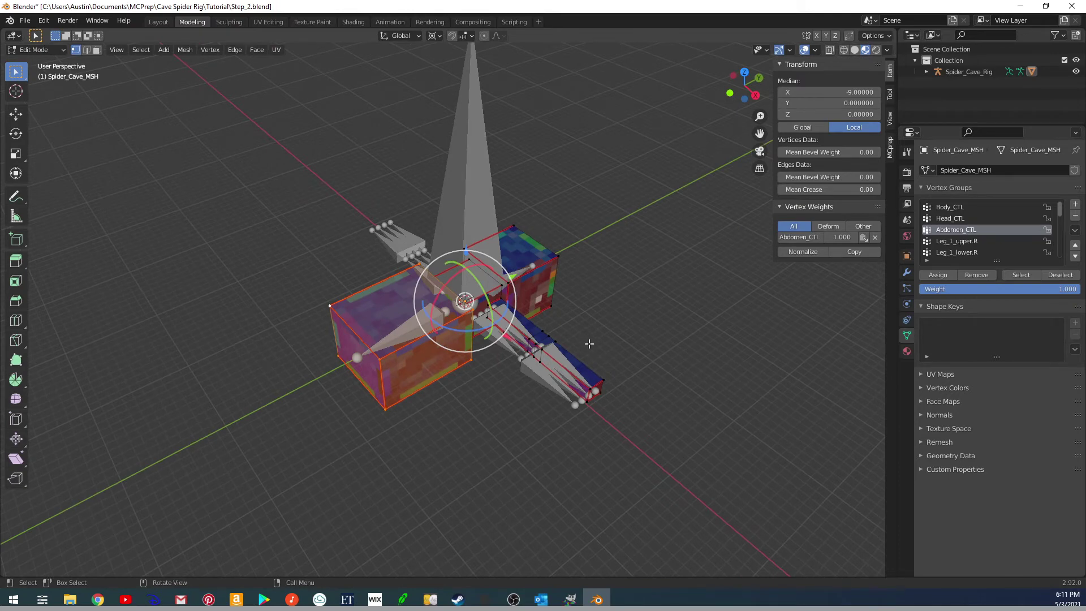
{"action": "key", "text": "KP_7"}
{"action": "scroll", "coordinate": [603, 353], "scroll_direction": "up", "scroll_amount": 5}
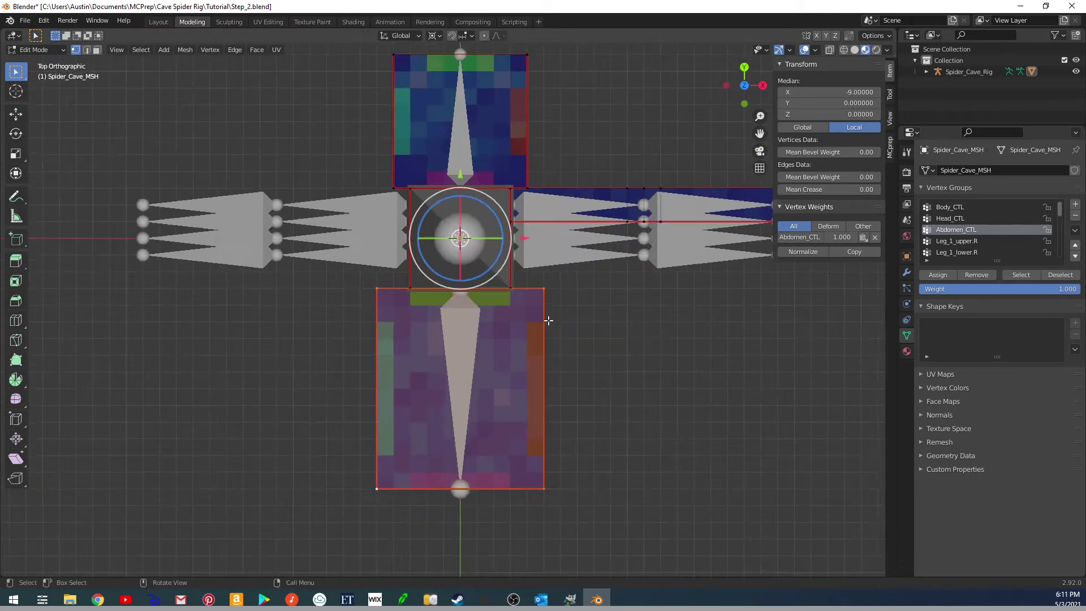
{"action": "middle_click_drag", "start_coordinate": [605, 309], "coordinate": [567, 335], "text": "shift"}
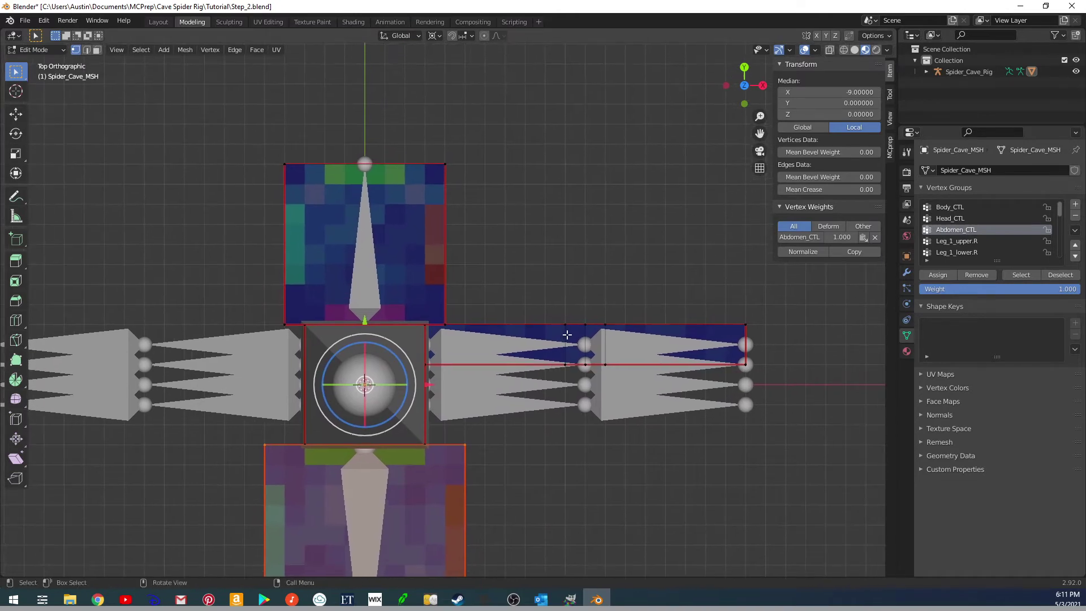
{"action": "left_click", "coordinate": [568, 323]}
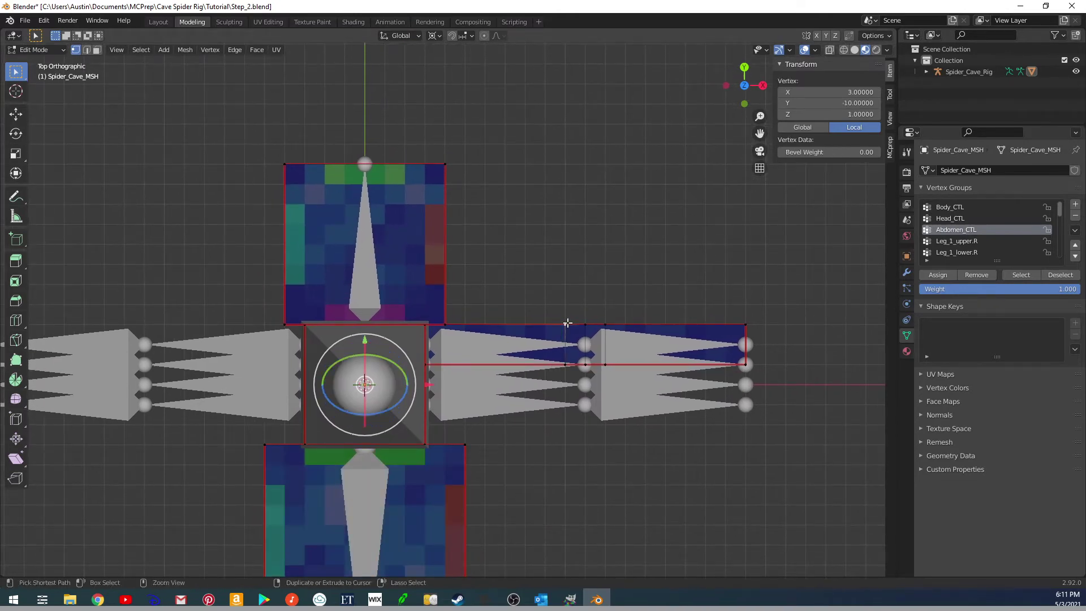
{"action": "key", "text": "ctrl+l"}
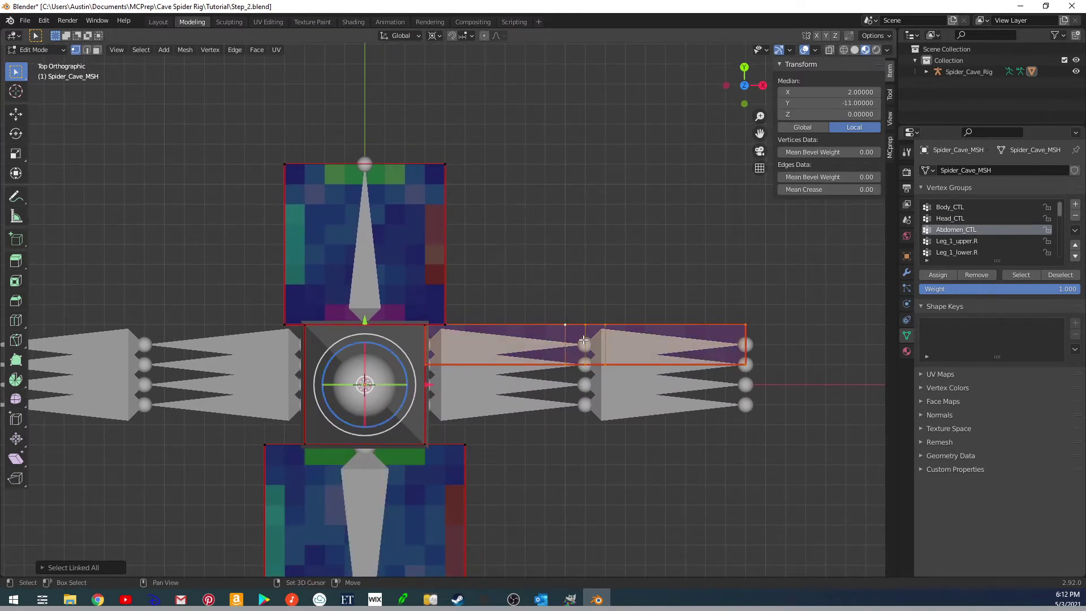
{"action": "key", "text": "shift+d"}
{"action": "left_click", "coordinate": [584, 361]}
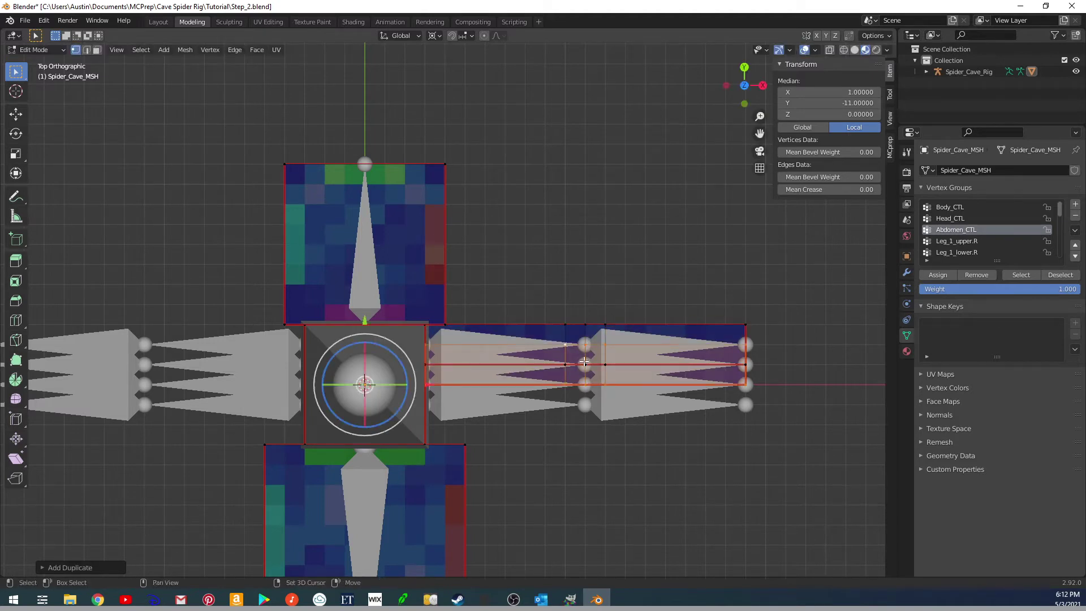
Add two more leg copies, each offset 1 unit further toward the abdomen, over the third and fourth leg bones.
{"action": "key", "text": "g"}
{"action": "left_click", "coordinate": [587, 382]}
{"action": "key", "text": "g"}
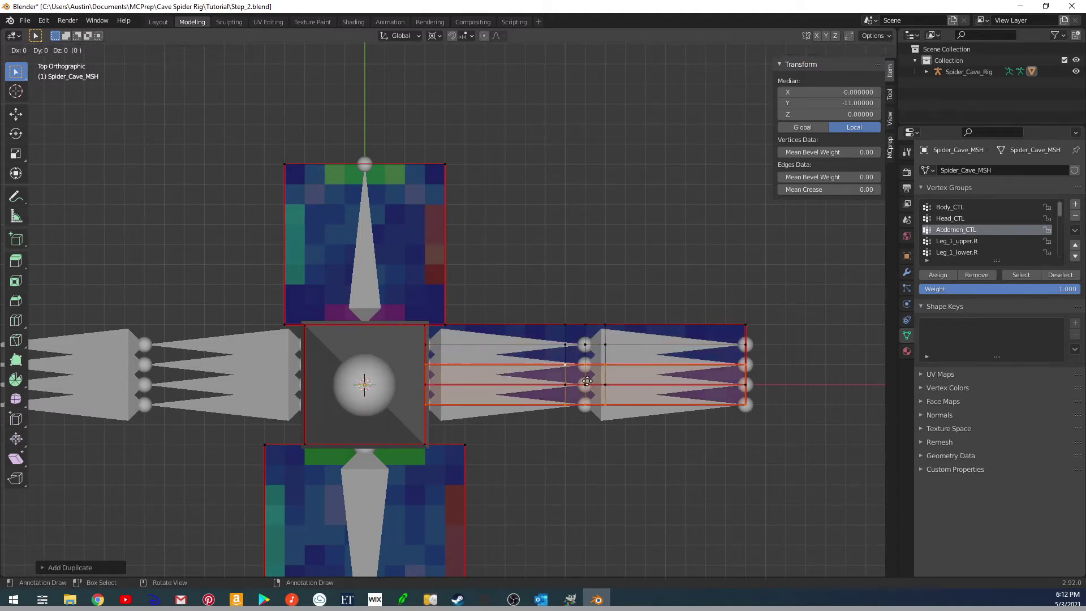
{"action": "left_click", "coordinate": [586, 404]}
Select all linked geometry of the four leg meshes on the positive X side of the body.
{"action": "middle_click_drag", "start_coordinate": [564, 405], "coordinate": [684, 387], "text": "shift"}
{"action": "left_click_drag", "start_coordinate": [872, 426], "coordinate": [668, 262]}
{"action": "key", "text": "ctrl+l"}
{"action": "middle_click_drag", "start_coordinate": [702, 340], "coordinate": [759, 336], "text": "shift"}
{"action": "key", "text": "g"}
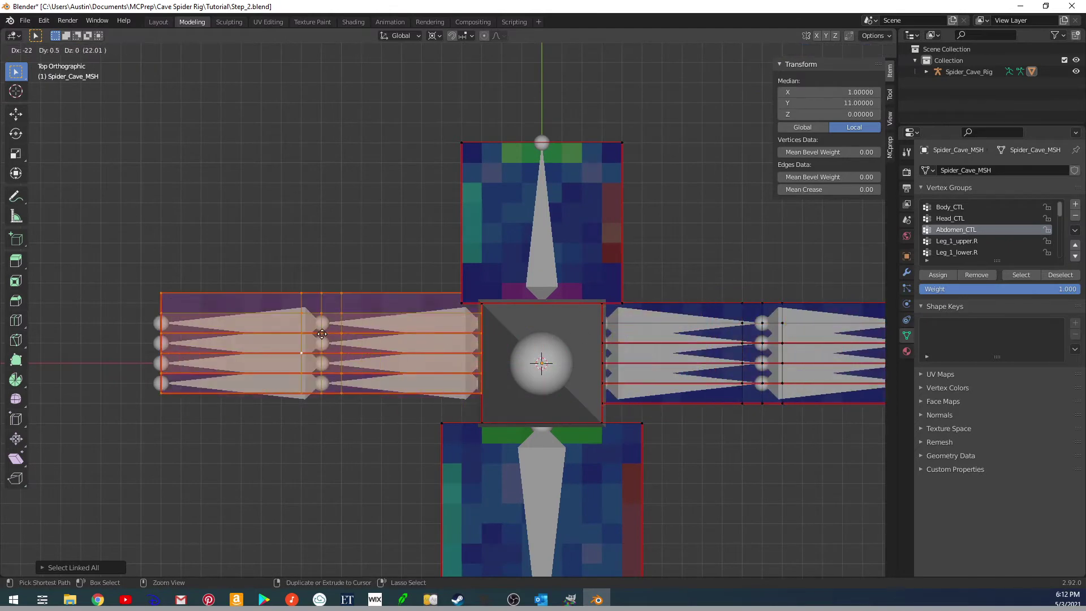
{"action": "mouse_move", "coordinate": [318, 340]}
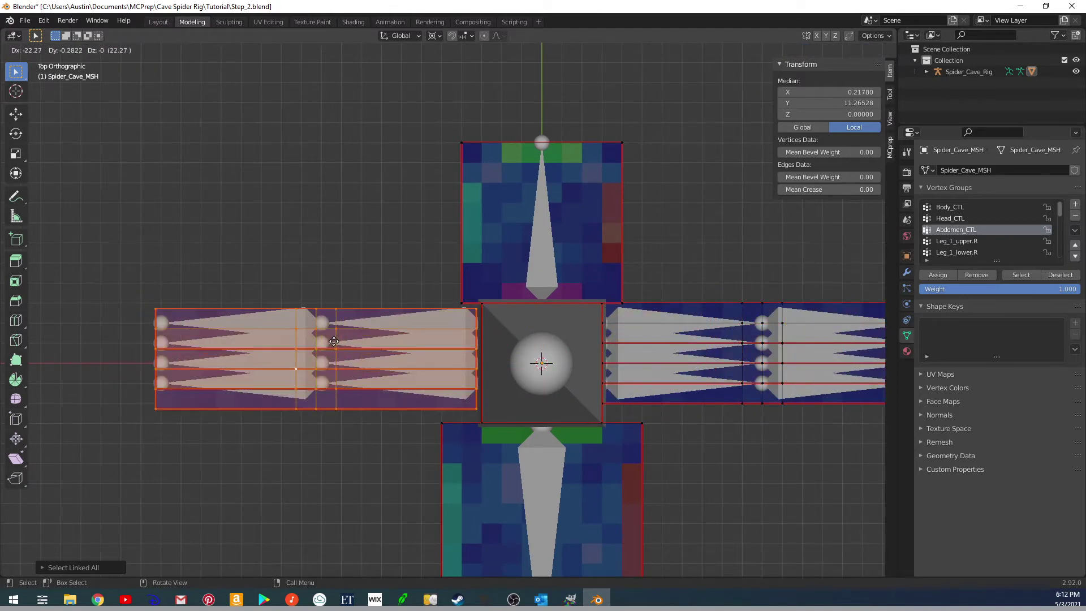
{"action": "left_click", "coordinate": [613, 360]}
{"action": "key", "text": "ctrl+l"}
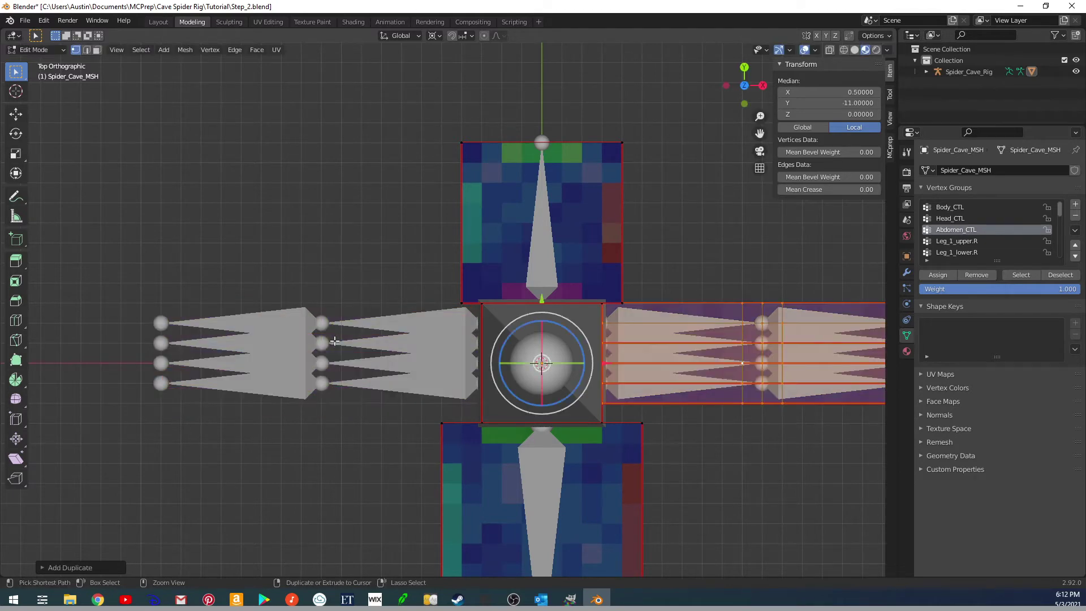
{"action": "key", "text": "shift+d"}
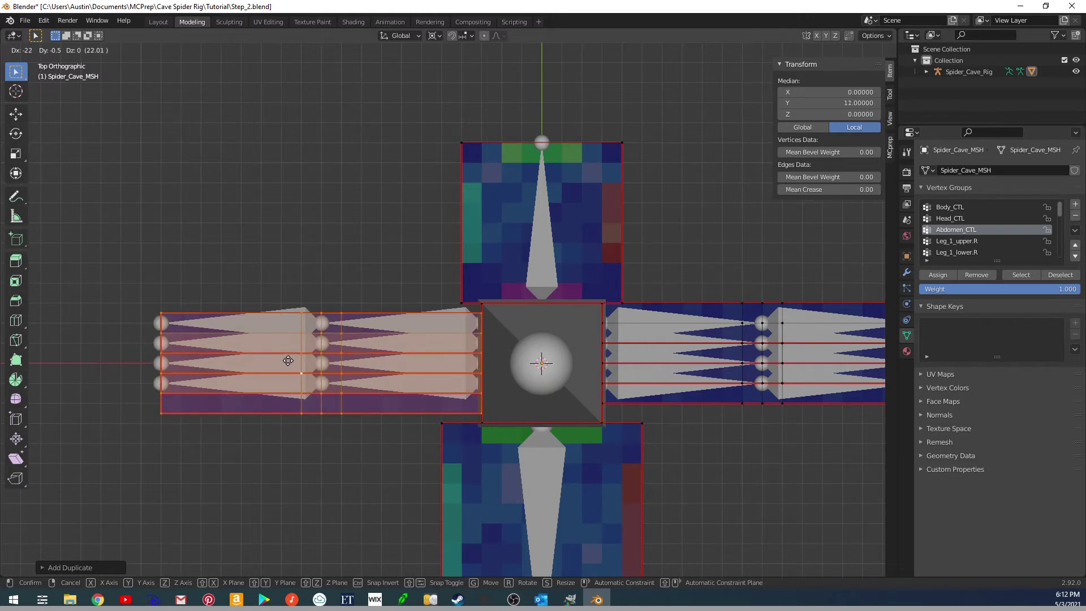
{"action": "right_click", "coordinate": [287, 366]}
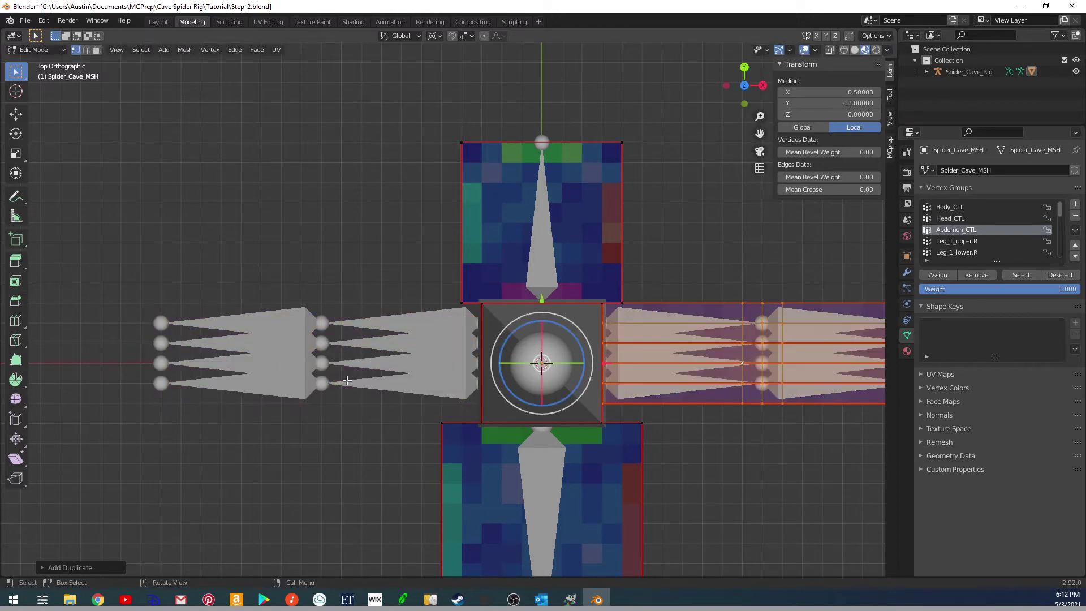
Duplicate the four selected legs onto the leg bones on the opposite side of the body and snap the copies to the grid.
{"action": "left_click", "coordinate": [472, 36]}
{"action": "key", "text": "shift+d"}
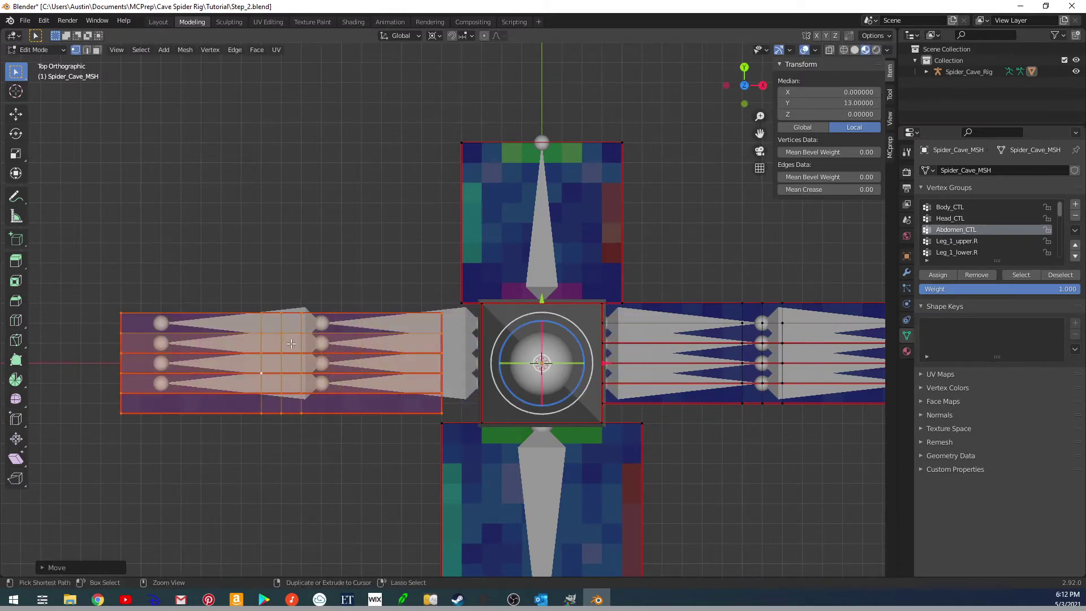
{"action": "left_click", "coordinate": [323, 343]}
{"action": "key", "text": "g"}
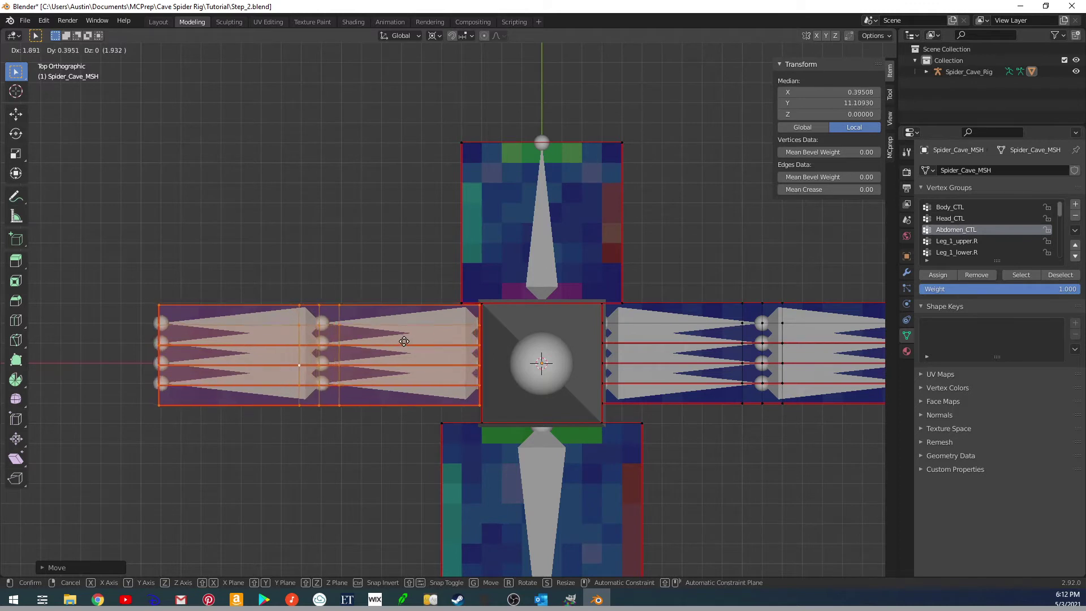
{"action": "left_click", "coordinate": [404, 342]}
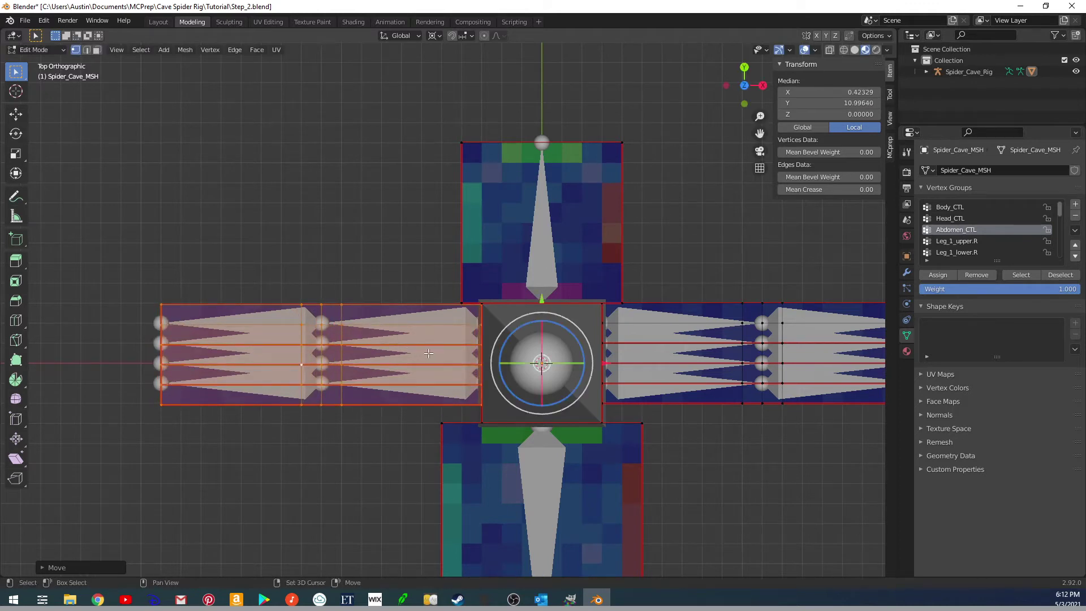
{"action": "key", "text": "shift+s"}
{"action": "left_click", "coordinate": [460, 357]}
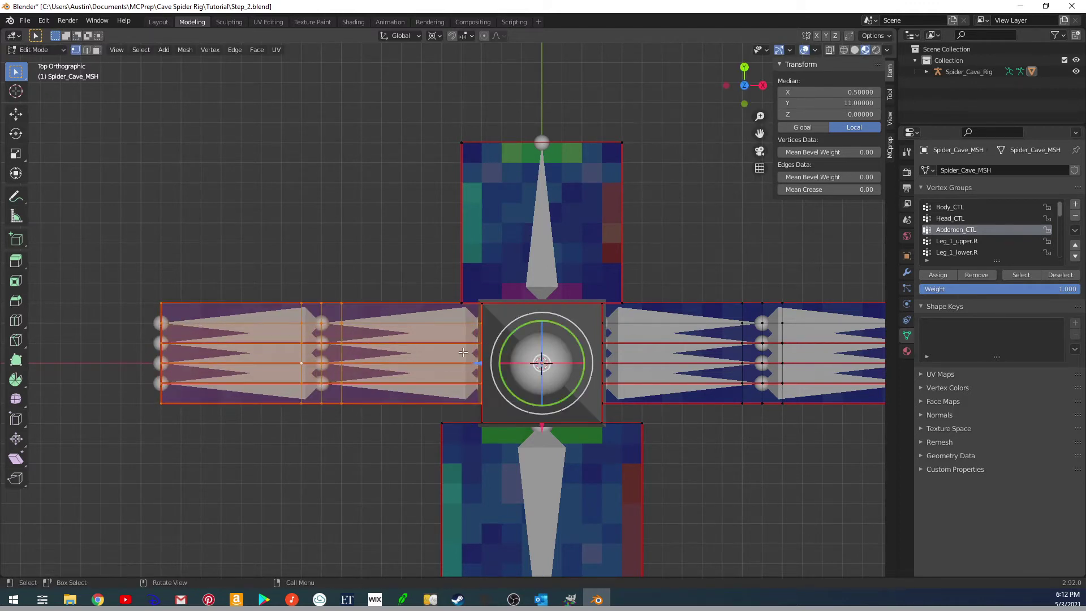
{"action": "middle_click_drag", "start_coordinate": [519, 372], "coordinate": [565, 359], "text": "shift"}
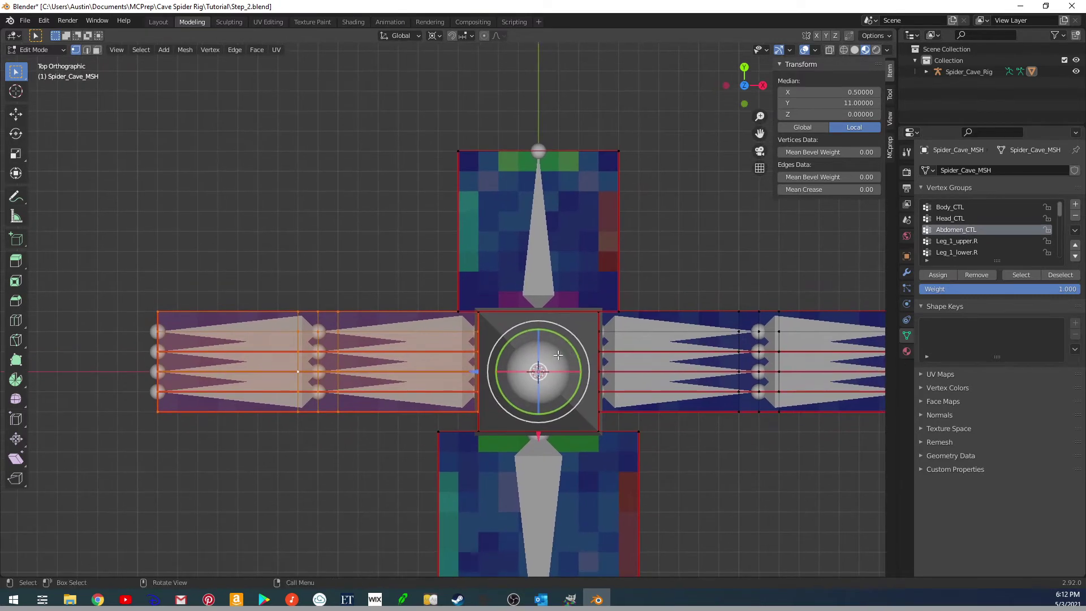
{"action": "left_click", "coordinate": [384, 274]}
Try to assign the inner half of the frontmost leg on the positive X side to the Leg_1_upper.R vertex group.
{"action": "middle_click_drag", "start_coordinate": [698, 348], "coordinate": [695, 308], "text": "shift"}
{"action": "middle_click_drag", "start_coordinate": [545, 329], "coordinate": [577, 337], "text": "shift"}
{"action": "middle_click_drag", "start_coordinate": [742, 331], "coordinate": [628, 314], "text": "shift"}
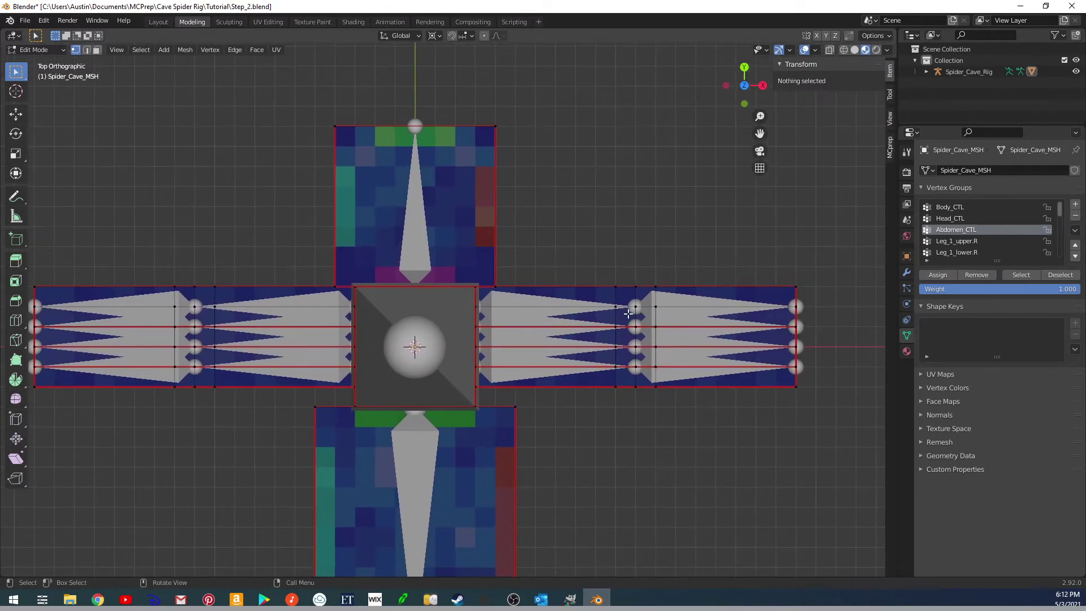
{"action": "left_click", "coordinate": [799, 287]}
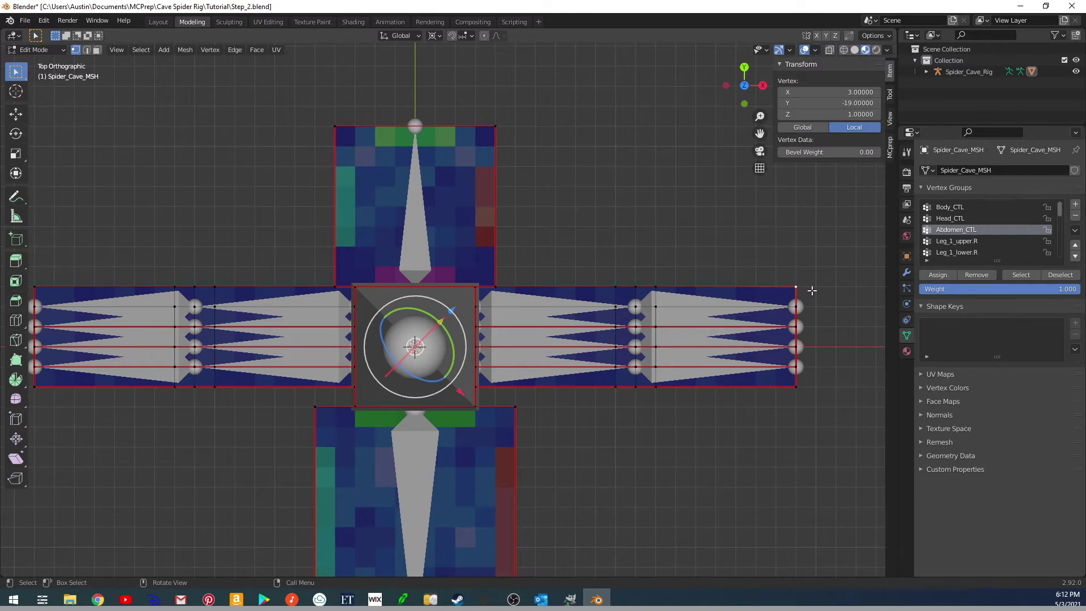
{"action": "key", "text": "ctrl+l"}
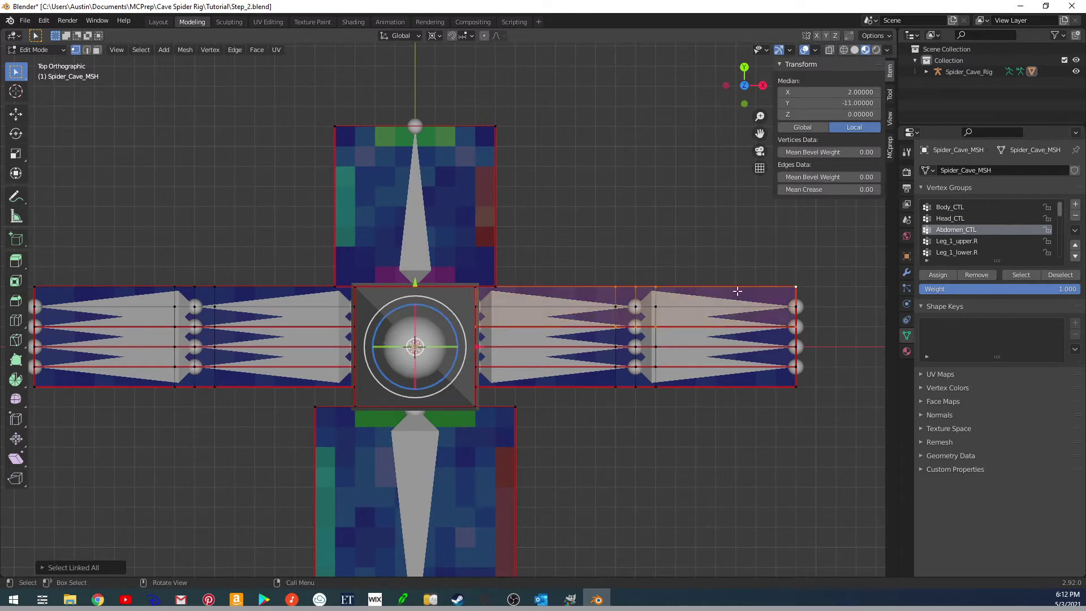
{"action": "key", "text": "b"}
{"action": "left_click_drag", "start_coordinate": [821, 261], "coordinate": [646, 374]}
{"action": "middle_click_drag", "start_coordinate": [646, 374], "coordinate": [659, 344]}
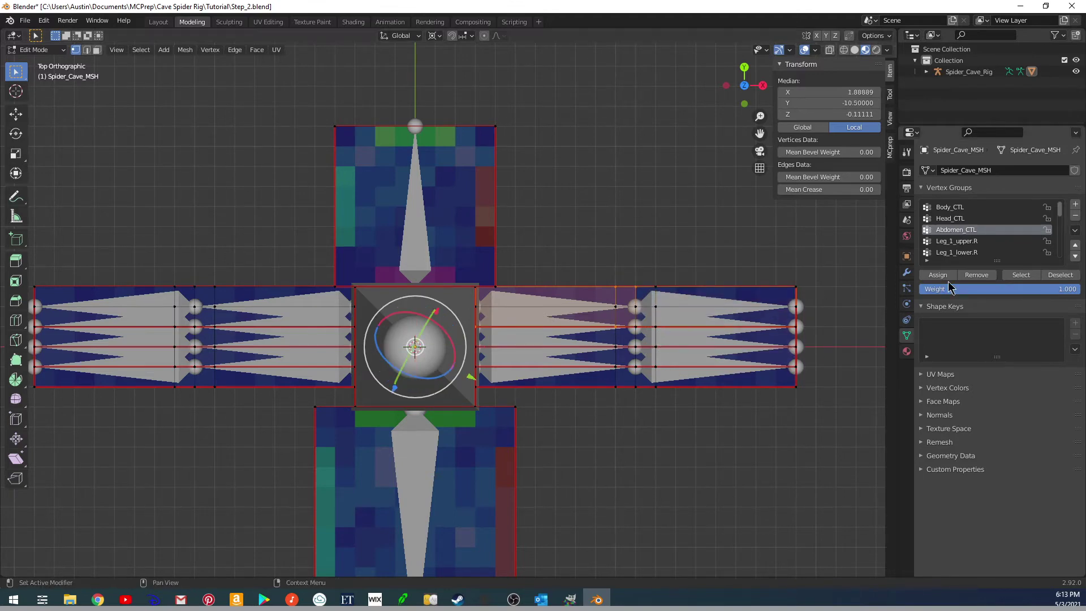
{"action": "scroll", "coordinate": [965, 238], "scroll_direction": "down", "scroll_amount": 1}
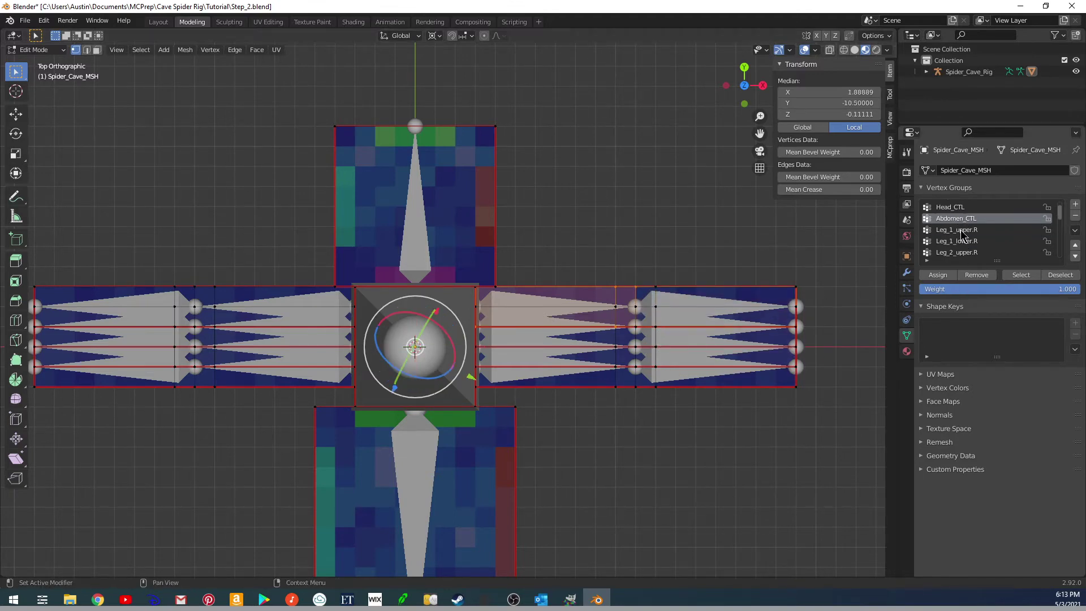
{"action": "left_click", "coordinate": [961, 230]}
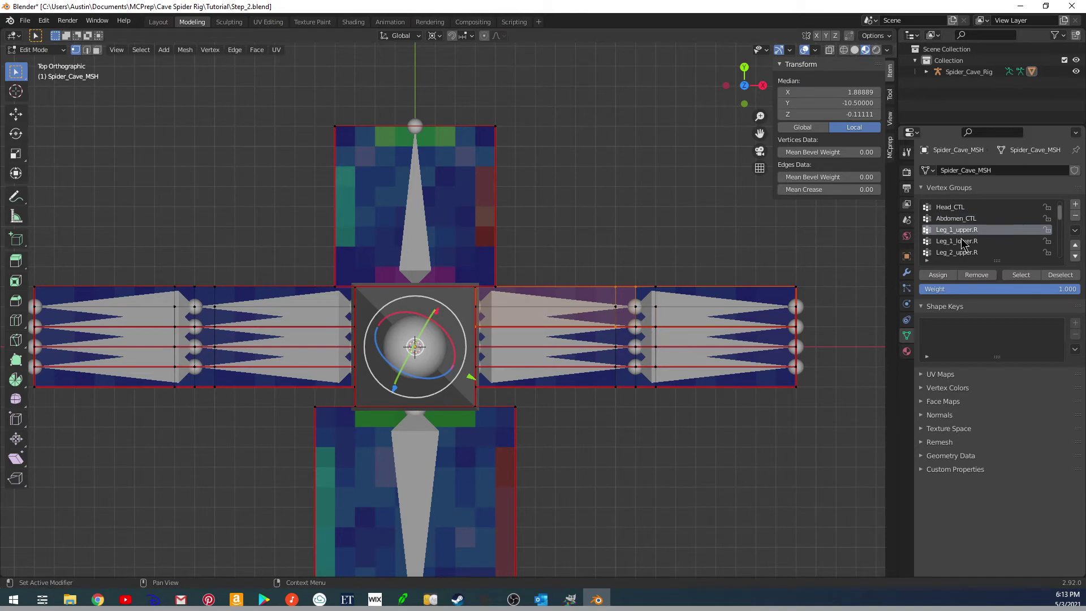
{"action": "left_click", "coordinate": [938, 275]}
Select the first leg's vertices outside Leg_1_upper.R, make Leg_1_lower.R the active vertex group, and inspect the selection from another angle.
{"action": "key", "text": "ctrl+l"}
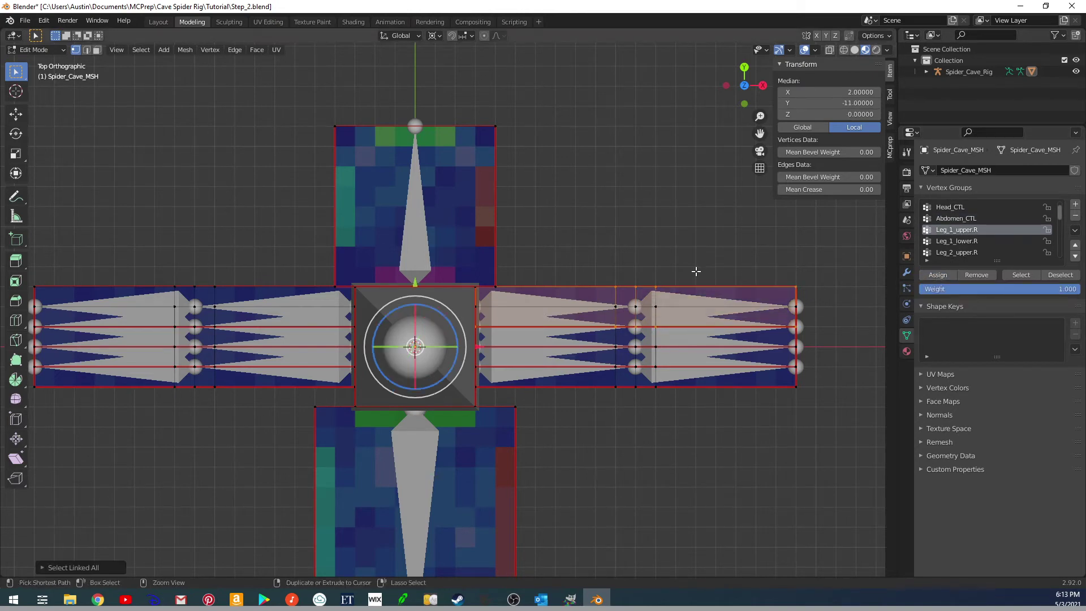
{"action": "left_click", "coordinate": [1057, 276]}
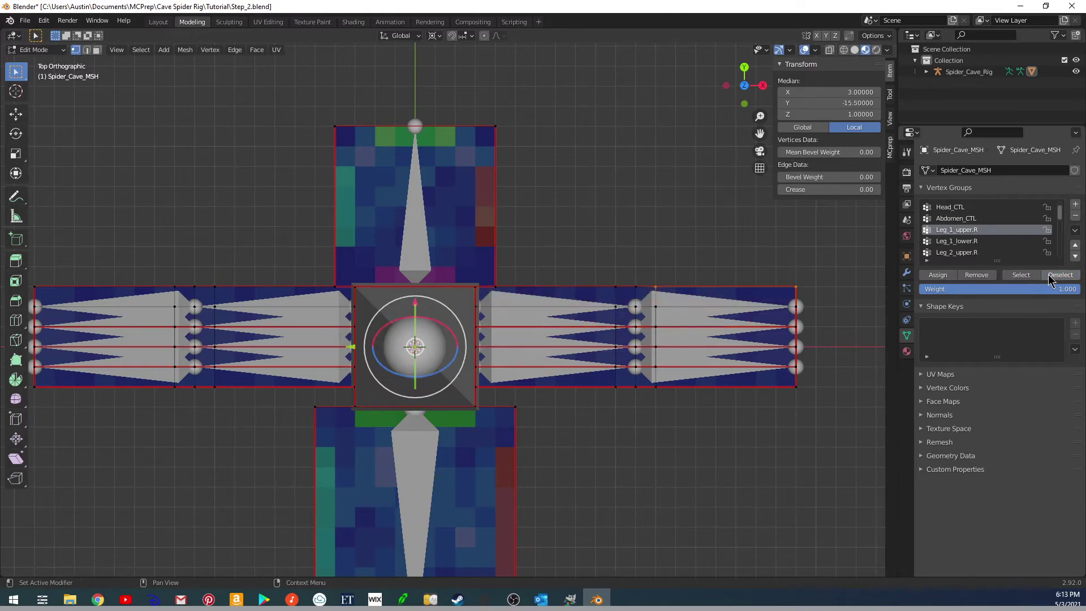
{"action": "left_click", "coordinate": [956, 242]}
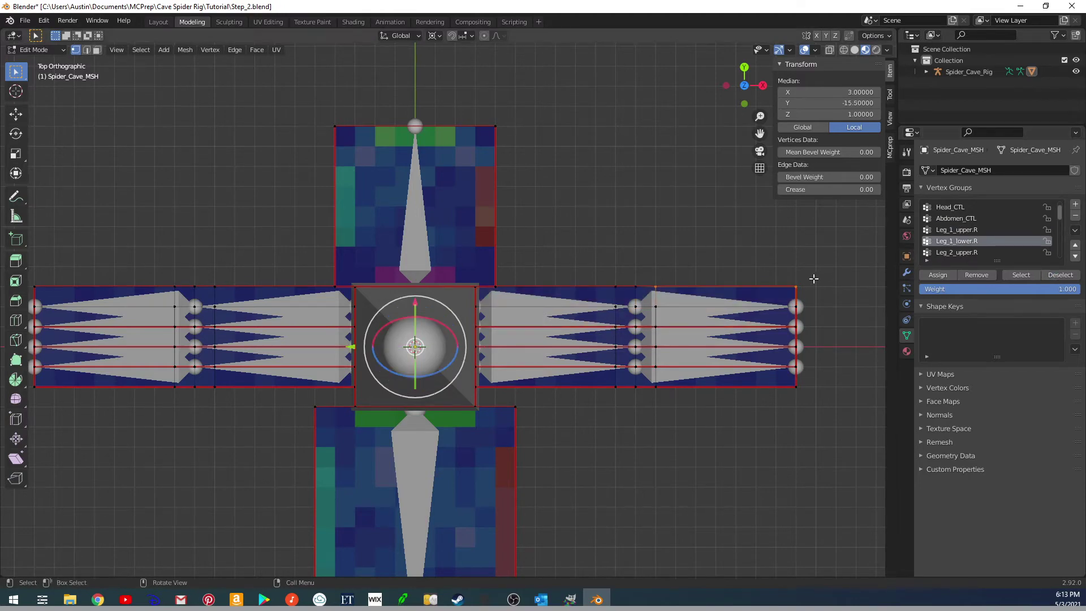
{"action": "middle_click_drag", "start_coordinate": [852, 286], "coordinate": [699, 215]}
{"action": "middle_click_drag", "start_coordinate": [720, 337], "coordinate": [745, 347]}
{"action": "key", "text": "KP_7"}
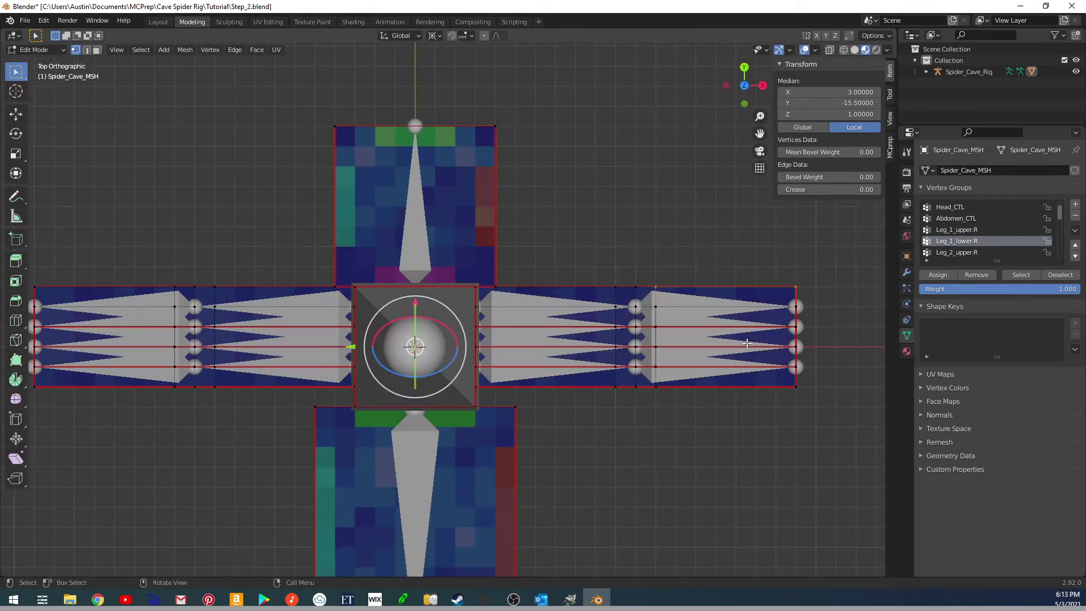
Enable X-ray display, then remove all linked vertices of the first leg from the Leg_1_upper.R vertex group.
{"action": "left_click", "coordinate": [829, 51]}
{"action": "mouse_move", "coordinate": [691, 242]}
{"action": "middle_mouse_down", "text": "shift"}
{"action": "mouse_move", "coordinate": [650, 235]}
{"action": "mouse_move", "coordinate": [688, 257]}
{"action": "middle_mouse_up", "text": "shift"}
{"action": "left_click", "coordinate": [669, 248]}
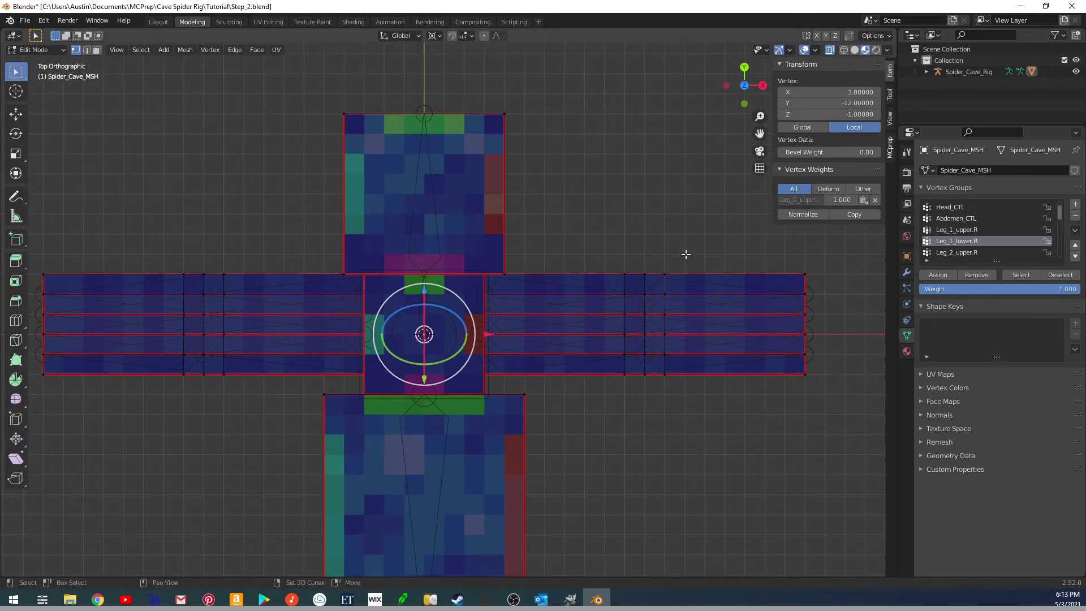
{"action": "left_click", "coordinate": [960, 230]}
{"action": "left_click", "coordinate": [806, 275]}
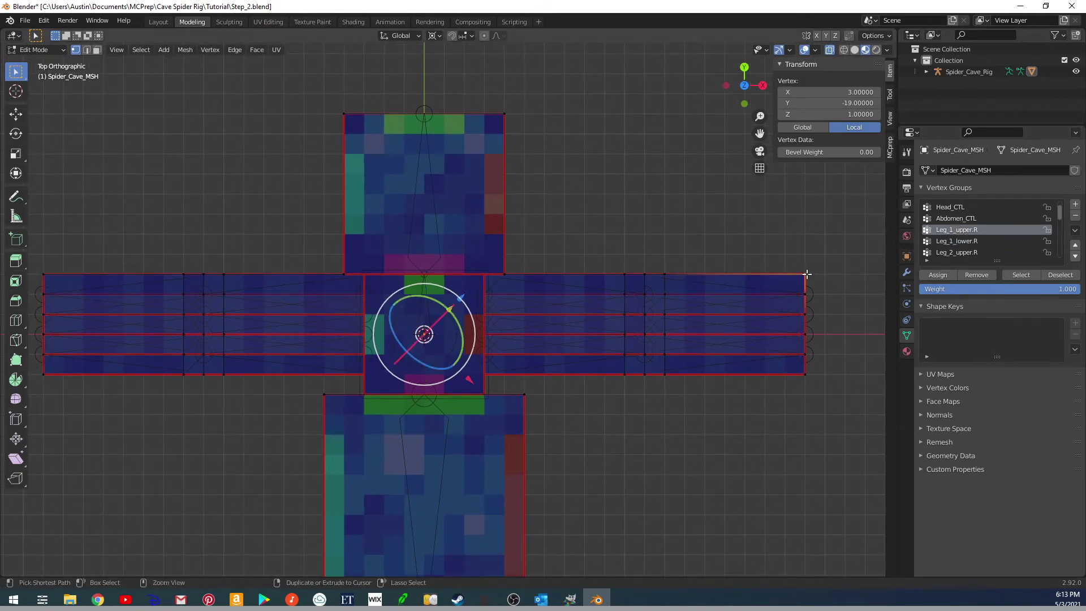
{"action": "key", "text": "ctrl+l"}
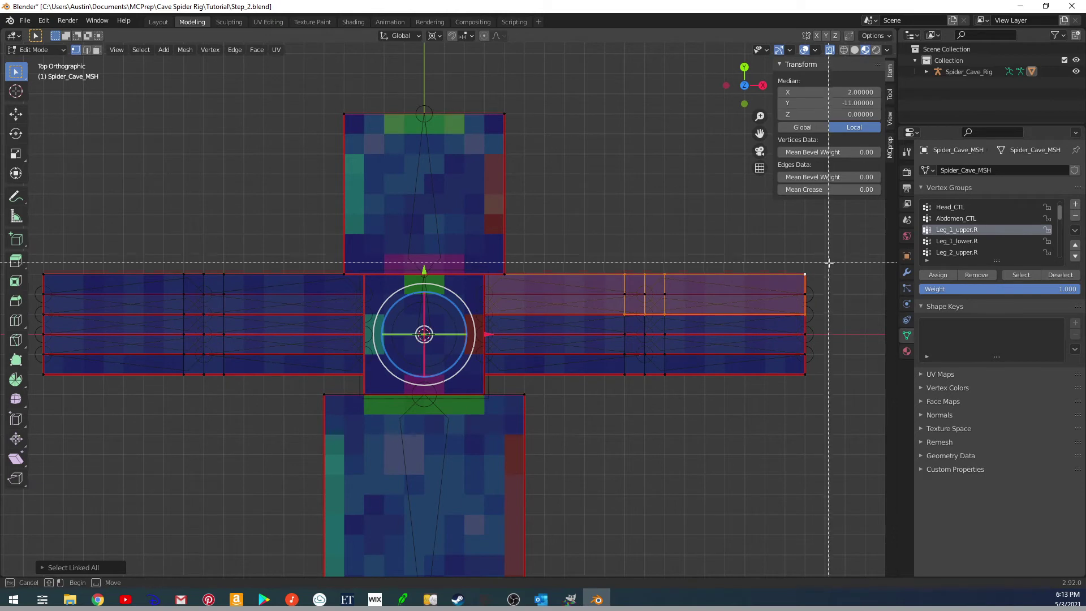
{"action": "mouse_move", "coordinate": [836, 261]}
{"action": "left_mouse_down", "text": "shift"}
{"action": "mouse_move", "coordinate": [761, 332]}
{"action": "mouse_move", "coordinate": [832, 265]}
{"action": "left_mouse_up", "text": "shift"}
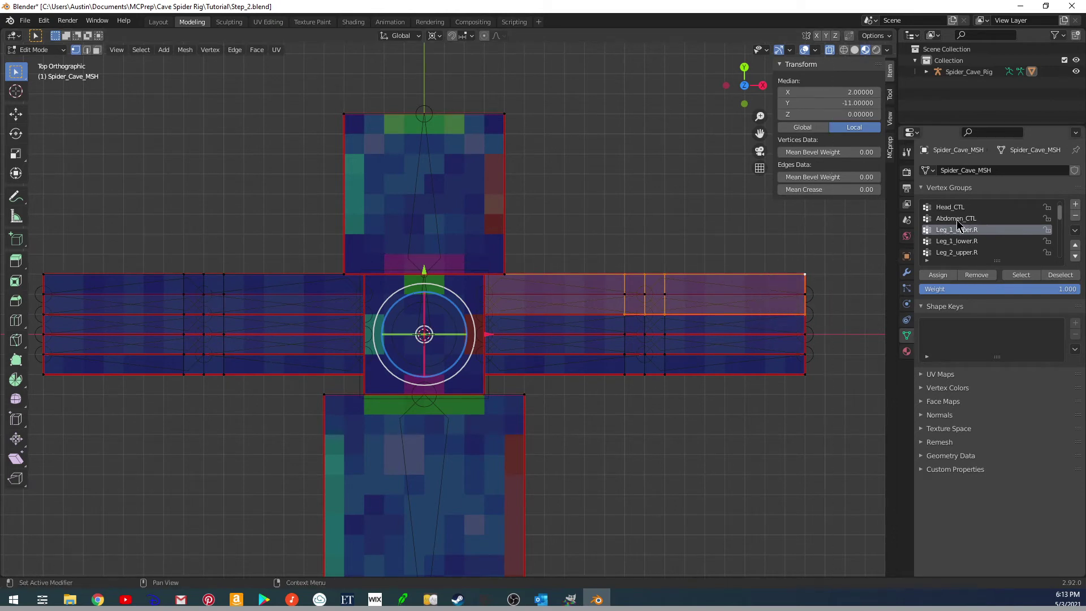
{"action": "left_click", "coordinate": [977, 275]}
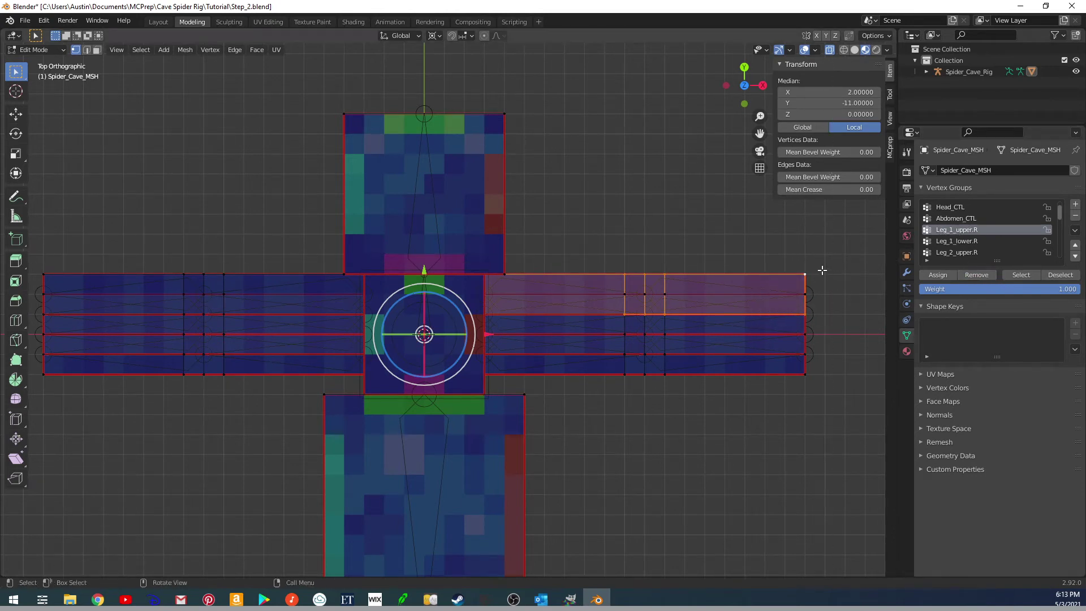
Assign the first leg's inner half to the Leg_1_upper.R vertex group and its outer half to Leg_1_lower.R.
{"action": "key", "text": "b"}
{"action": "left_click_drag", "start_coordinate": [830, 257], "coordinate": [661, 330]}
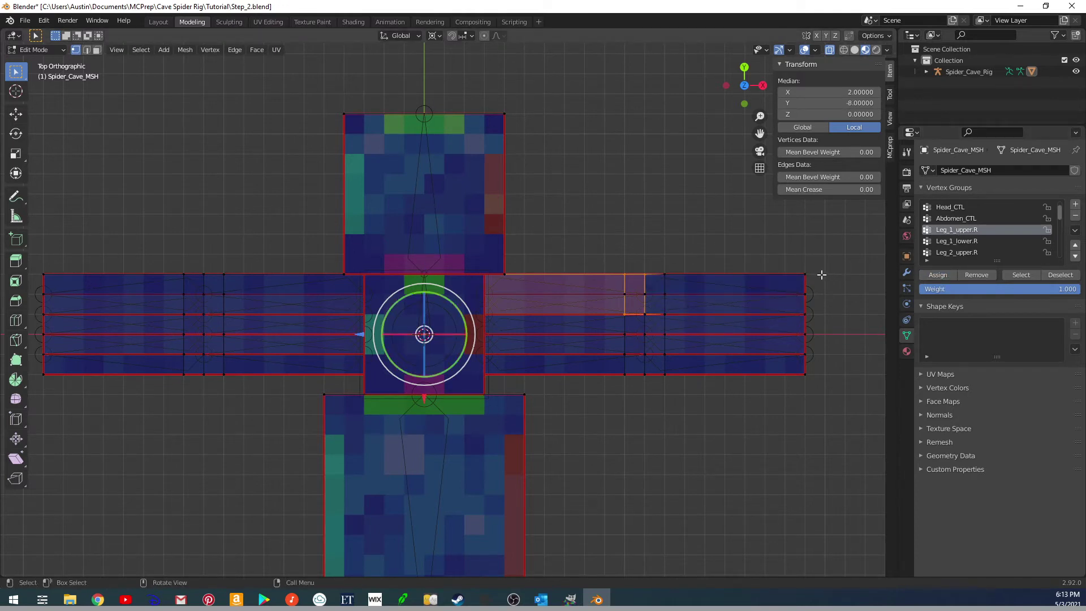
{"action": "key", "text": "ctrl+l"}
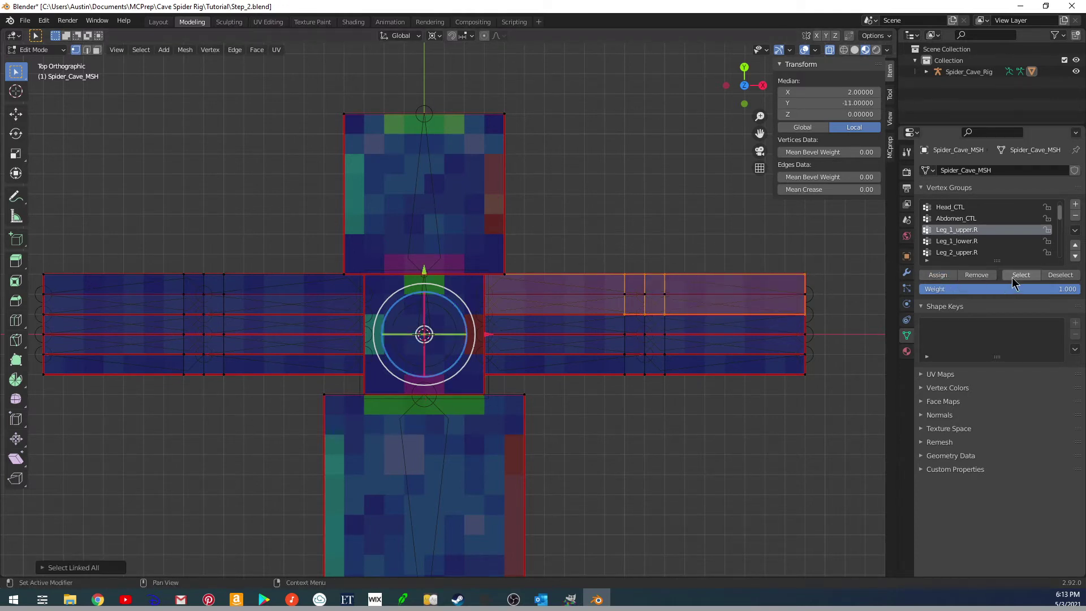
{"action": "left_click", "coordinate": [1056, 275]}
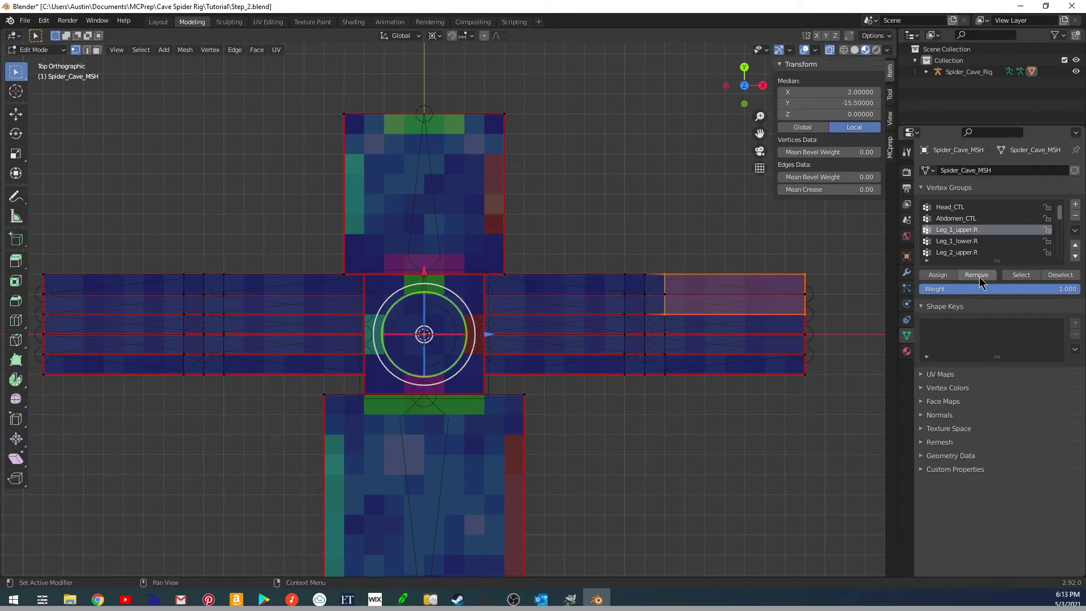
{"action": "left_click", "coordinate": [950, 244]}
{"action": "left_click", "coordinate": [940, 275]}
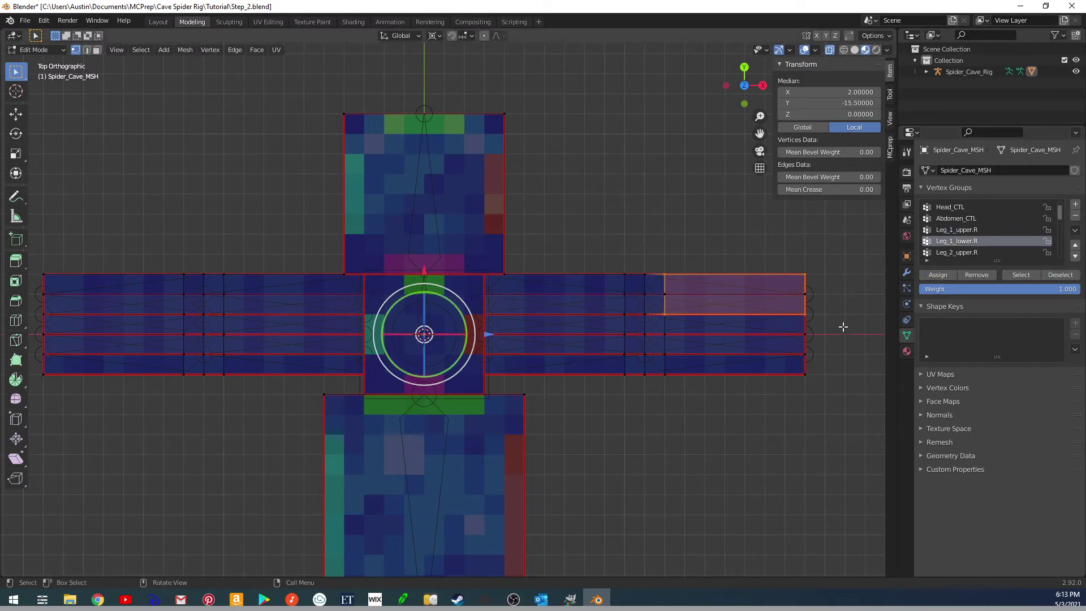
Select the whole second leg, exclude its outer half, and assign the remaining inner half to the Leg_2_upper.R vertex group.
{"action": "left_click", "coordinate": [799, 327]}
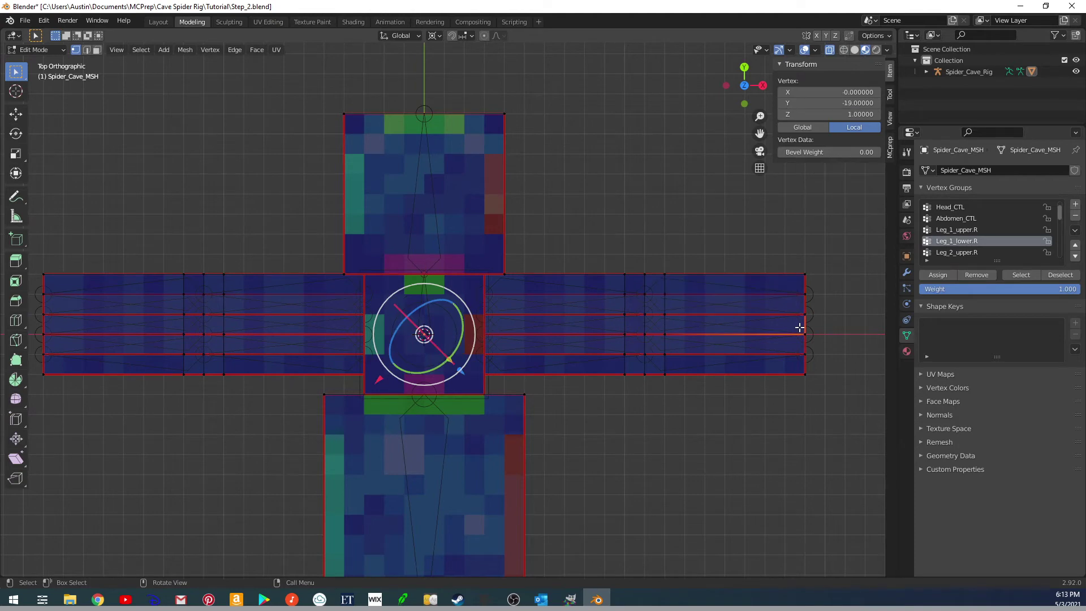
{"action": "key", "text": "ctrl+l"}
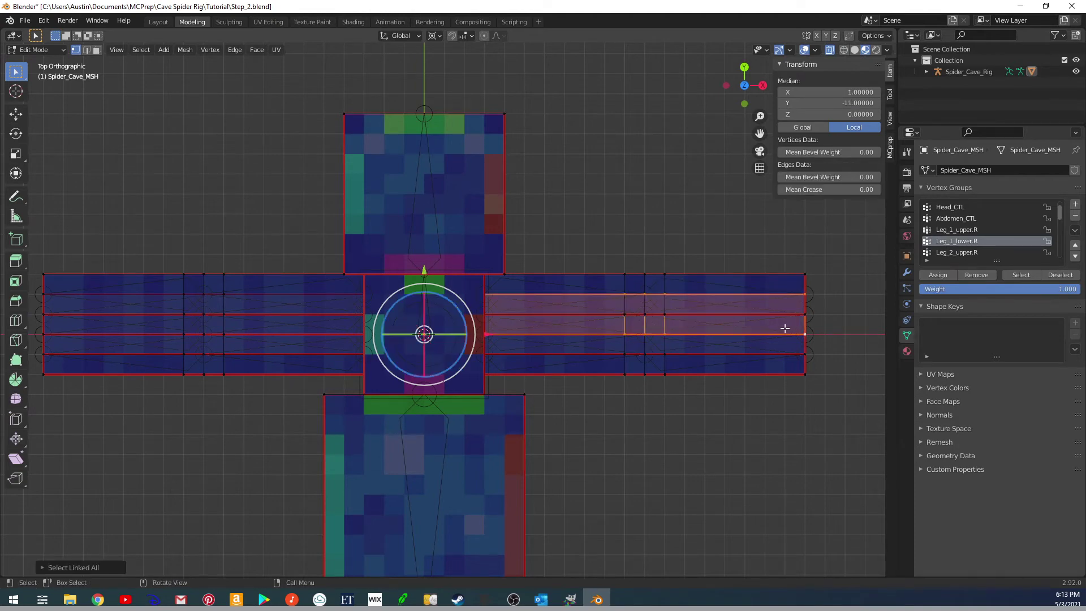
{"action": "key", "text": "b"}
{"action": "left_click_drag", "start_coordinate": [835, 350], "coordinate": [658, 278]}
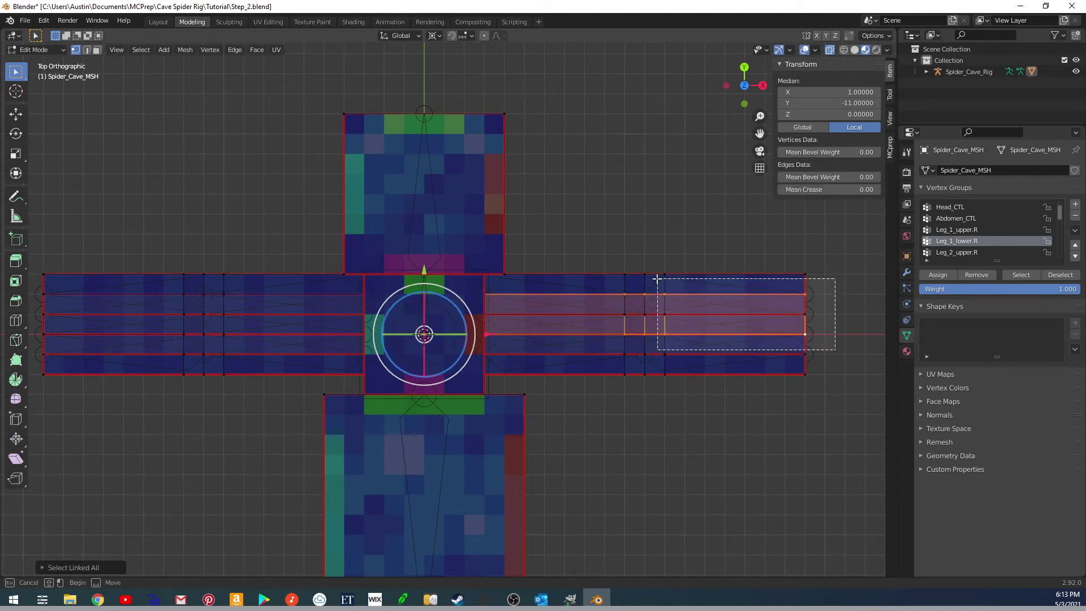
{"action": "middle_click_drag", "start_coordinate": [656, 278], "coordinate": [656, 278]}
{"action": "left_click", "coordinate": [958, 254]}
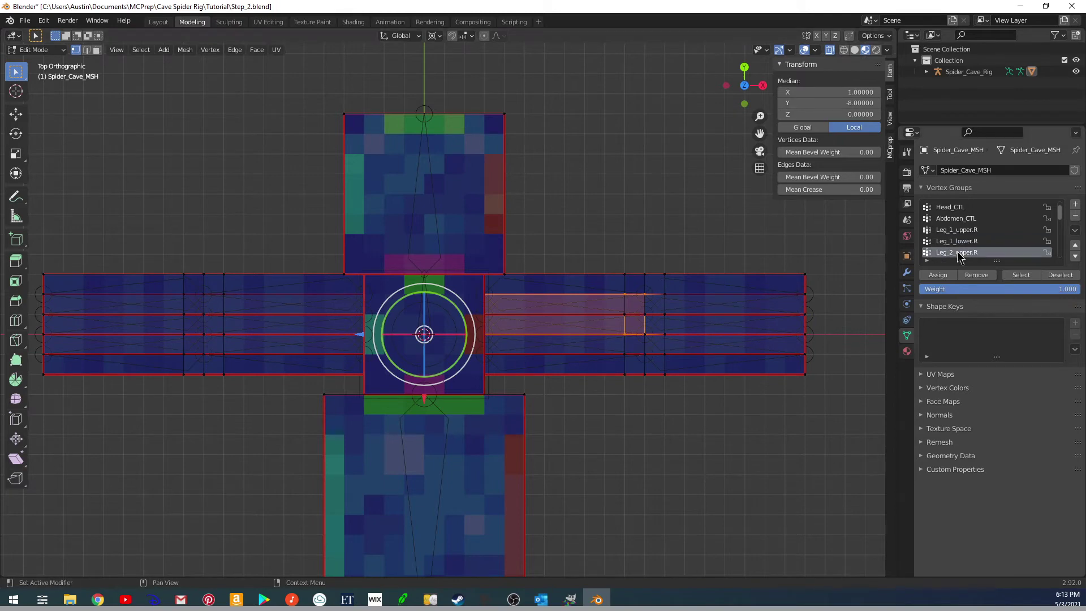
{"action": "left_click", "coordinate": [939, 276]}
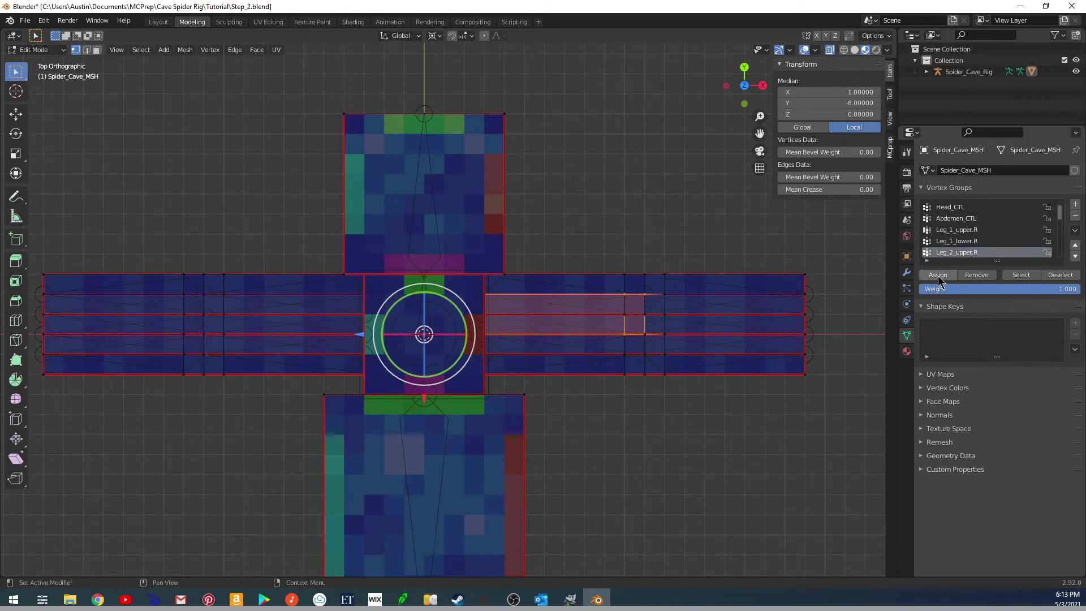
Assign the outer half of the second leg to the Leg_2_lower.R vertex group.
{"action": "left_click", "coordinate": [820, 288], "text": "ctrl"}
{"action": "left_click", "coordinate": [1050, 275]}
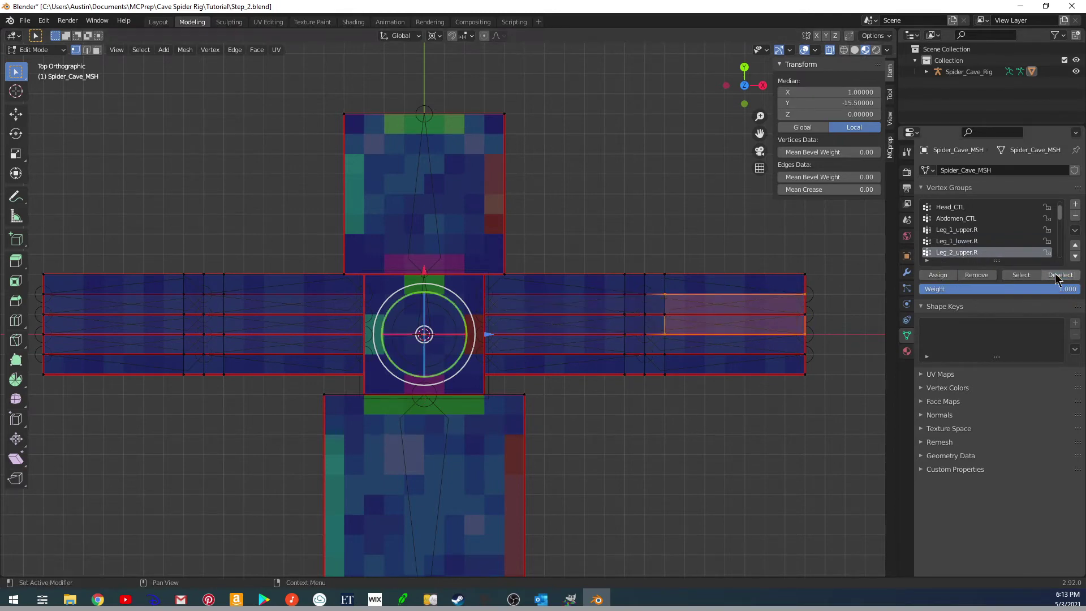
{"action": "scroll", "coordinate": [971, 238], "scroll_direction": "down", "scroll_amount": 1}
{"action": "left_click", "coordinate": [965, 253]}
{"action": "left_click", "coordinate": [939, 276]}
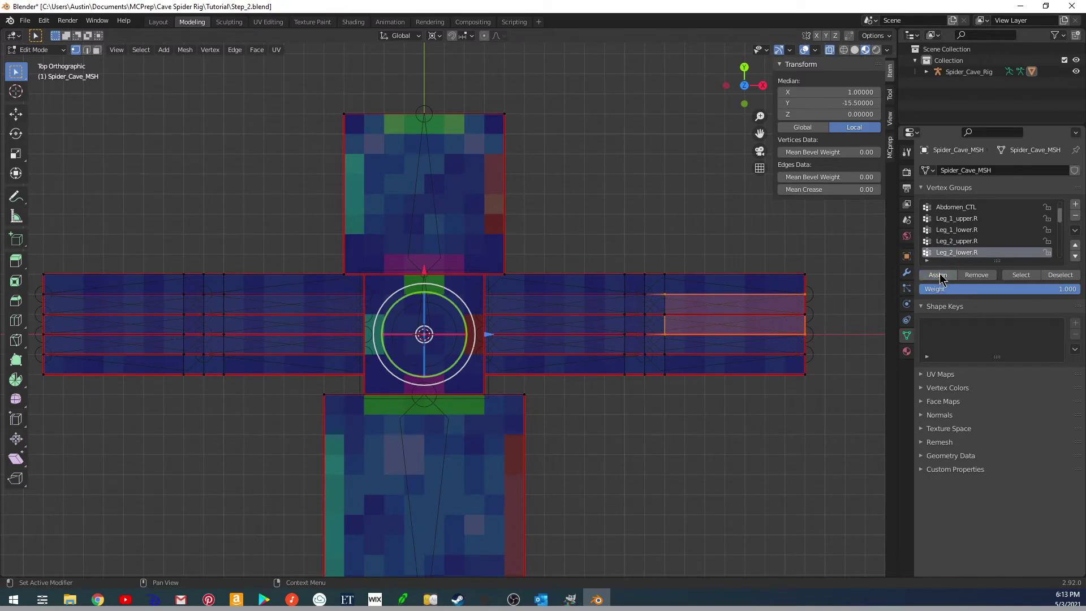
Select the whole third right leg, exclude its outer half, and assign the remaining inner half to the Leg_3_upper.R vertex group.
{"action": "left_click", "coordinate": [798, 348]}
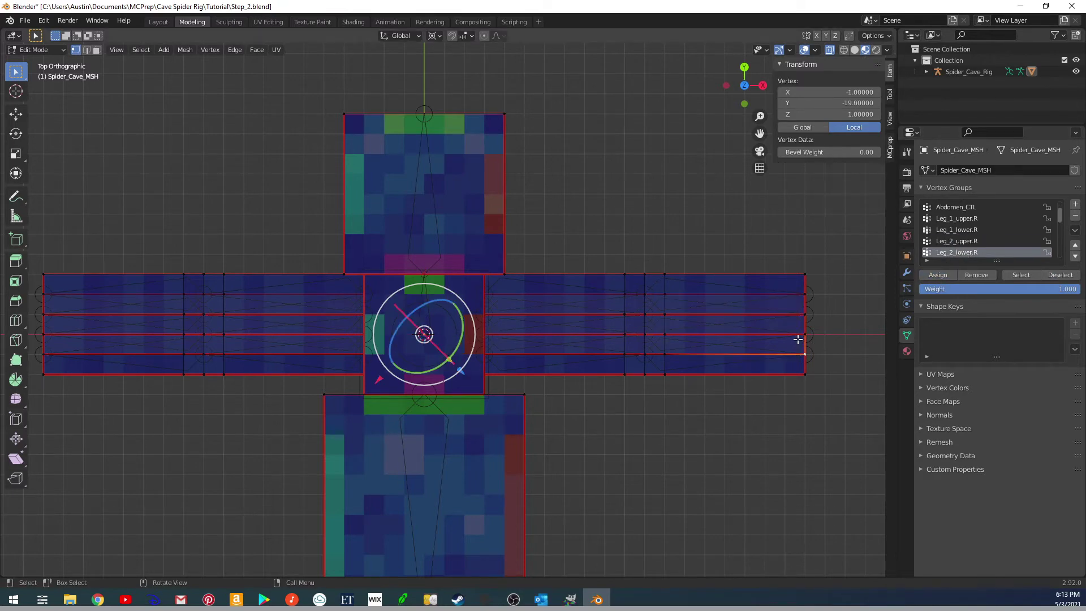
{"action": "key", "text": "ctrl+l"}
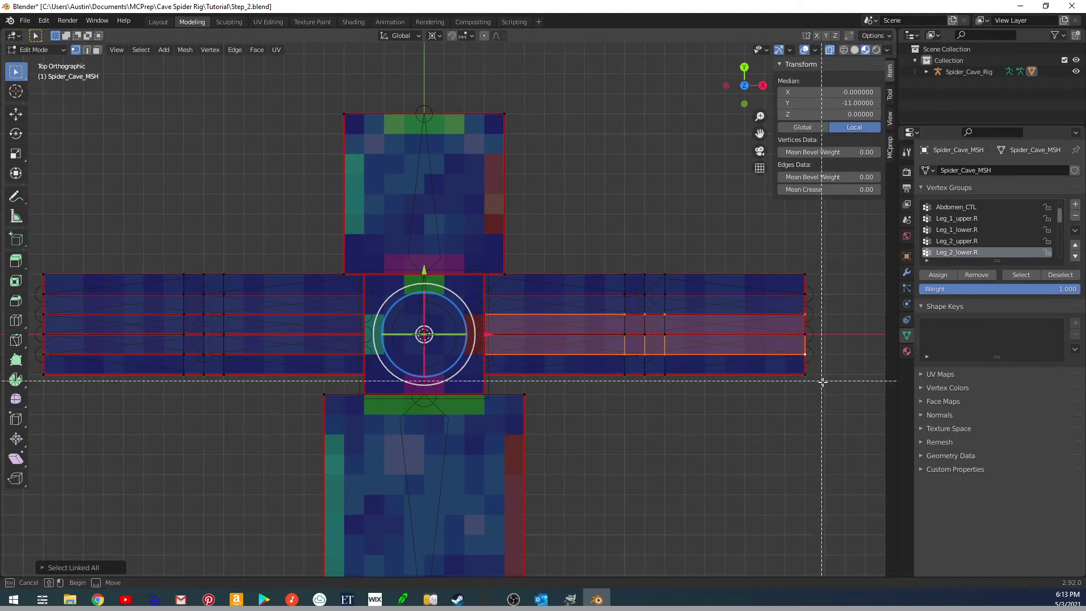
{"action": "left_click_drag", "start_coordinate": [828, 387], "coordinate": [654, 301]}
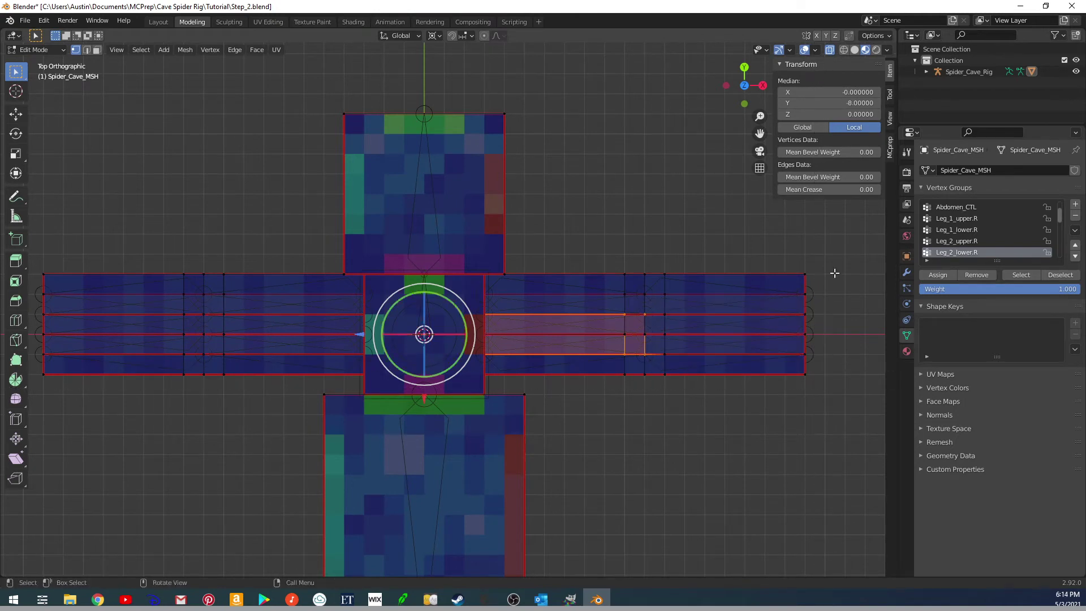
{"action": "scroll", "coordinate": [998, 240], "scroll_direction": "down", "scroll_amount": 1}
{"action": "left_click", "coordinate": [962, 253]}
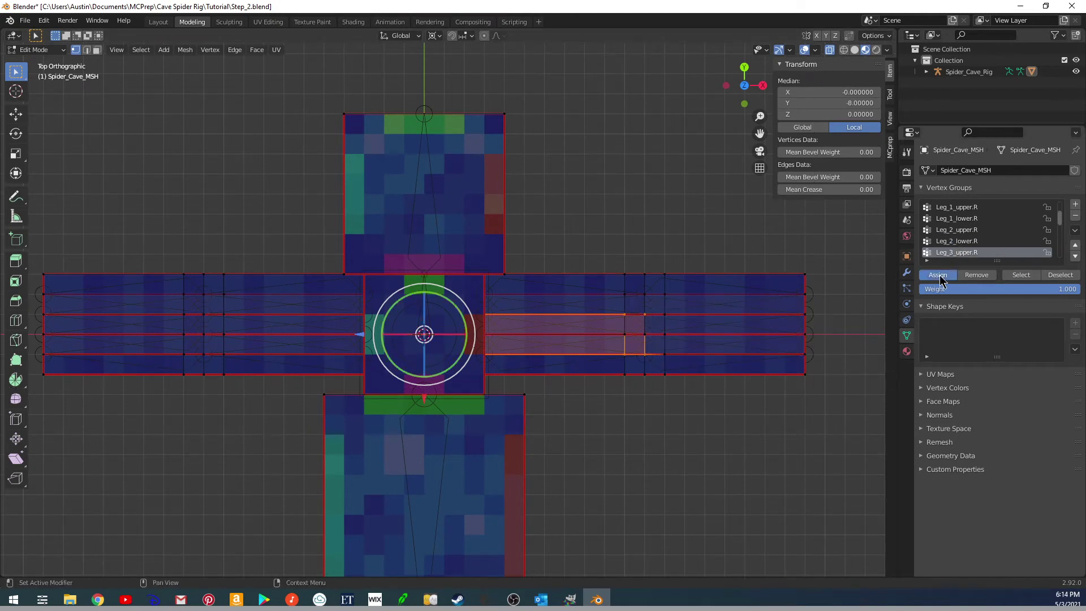
Select the outer half of the third right leg and assign it to the Leg_3_lower.R vertex group.
{"action": "key", "text": "ctrl+l"}
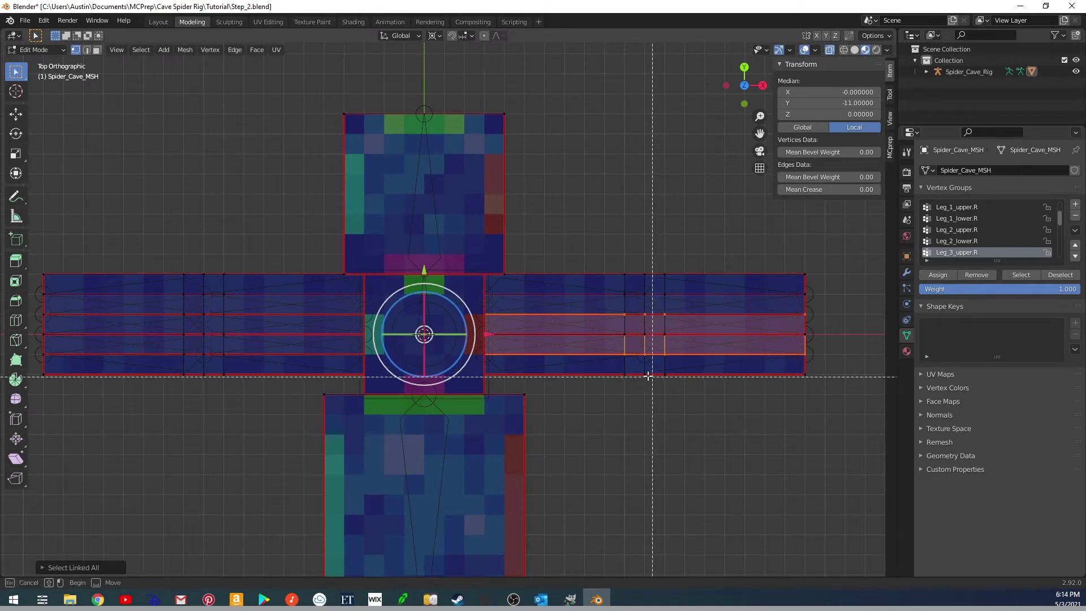
{"action": "left_click_drag", "start_coordinate": [652, 370], "coordinate": [518, 325]}
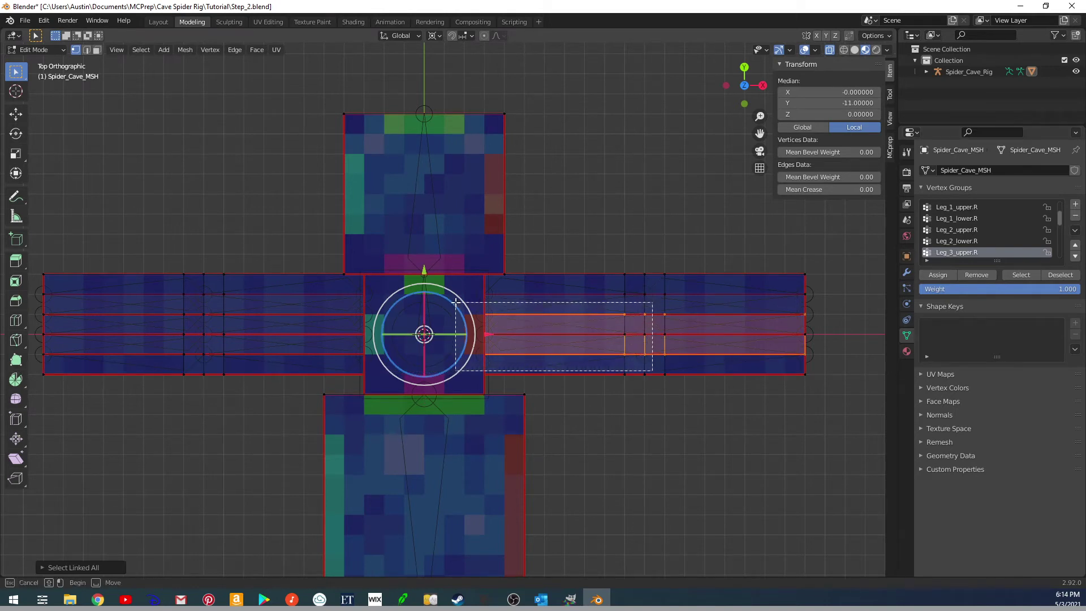
{"action": "left_click_drag", "start_coordinate": [456, 302], "coordinate": [457, 303], "text": "ctrl"}
{"action": "scroll", "coordinate": [1000, 249], "scroll_direction": "down", "scroll_amount": 1}
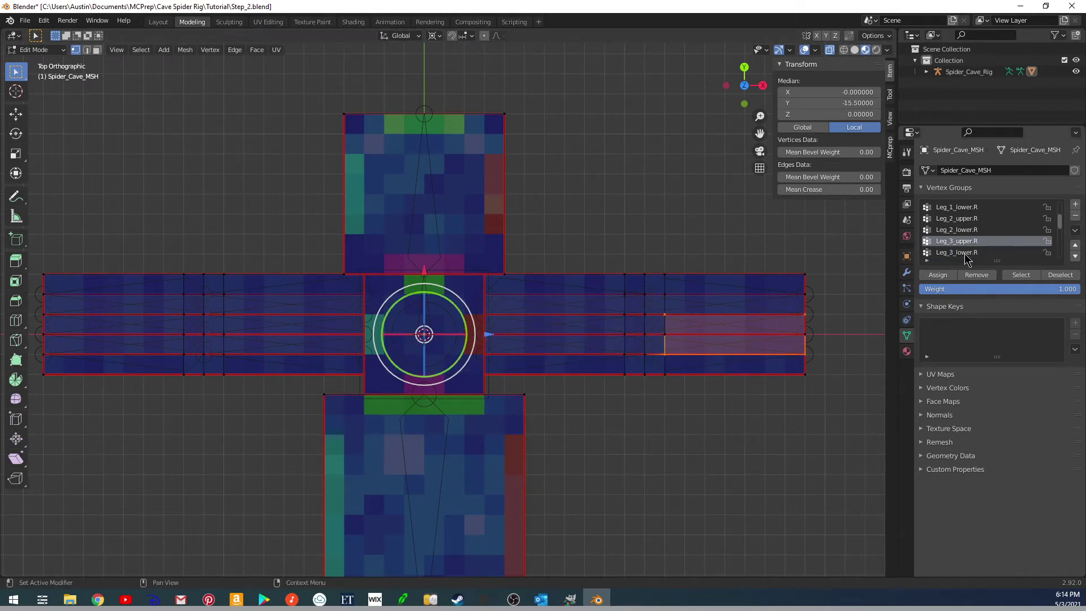
{"action": "left_click", "coordinate": [966, 252]}
{"action": "left_click", "coordinate": [937, 275]}
Select the fourth right leg without its outer half and assign the inner half to the Leg_4_upper.R vertex group.
{"action": "scroll", "coordinate": [962, 252], "scroll_direction": "down", "scroll_amount": 1}
{"action": "left_click", "coordinate": [964, 253]}
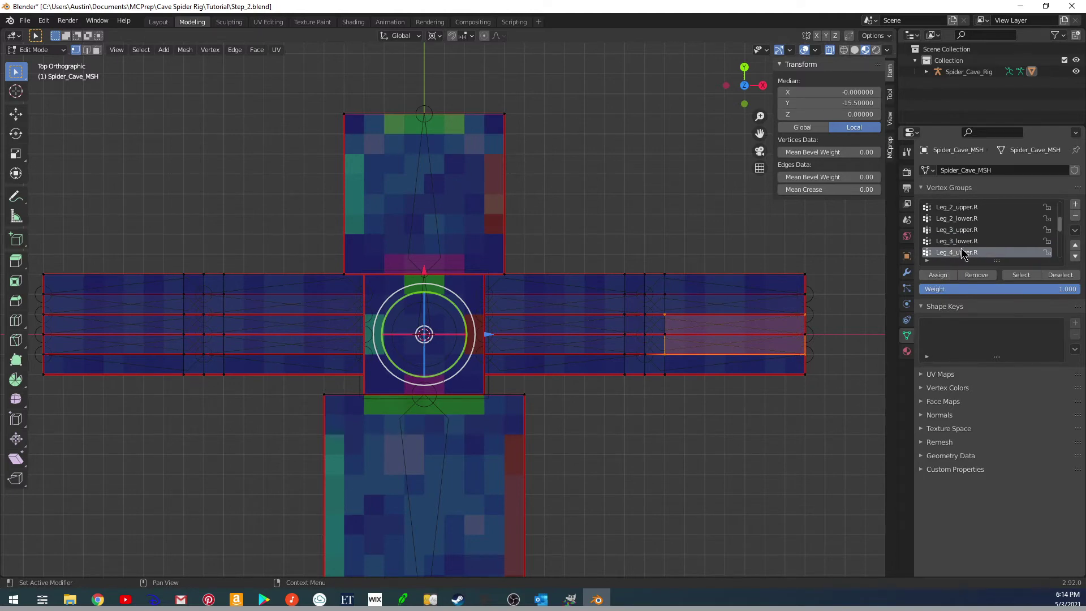
{"action": "left_click", "coordinate": [795, 369]}
{"action": "key", "text": "ctrl+l"}
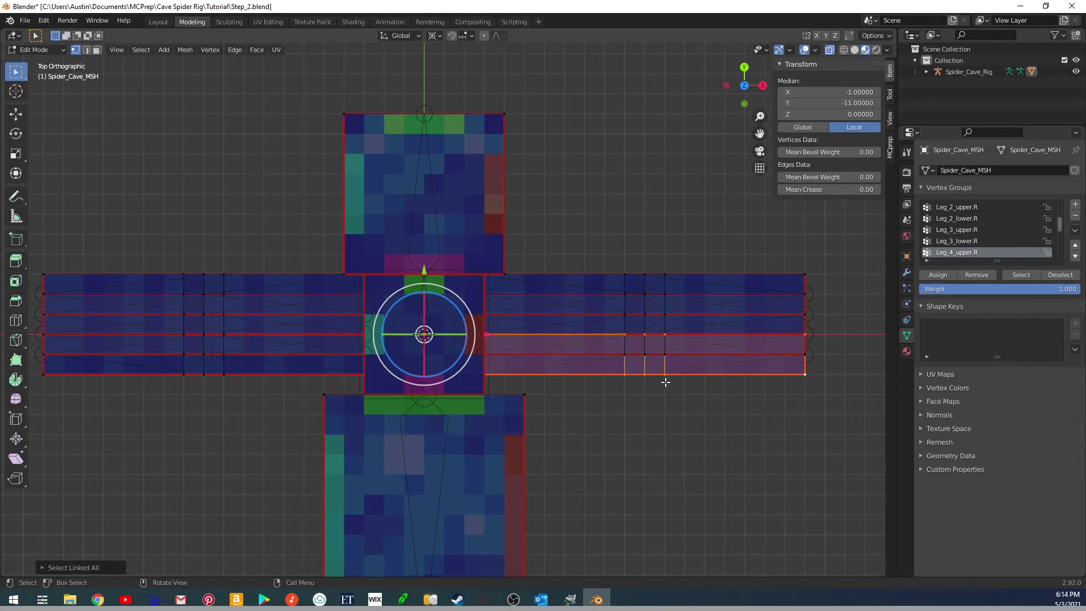
{"action": "key", "text": "b"}
{"action": "middle_click_drag", "start_coordinate": [838, 389], "coordinate": [650, 323]}
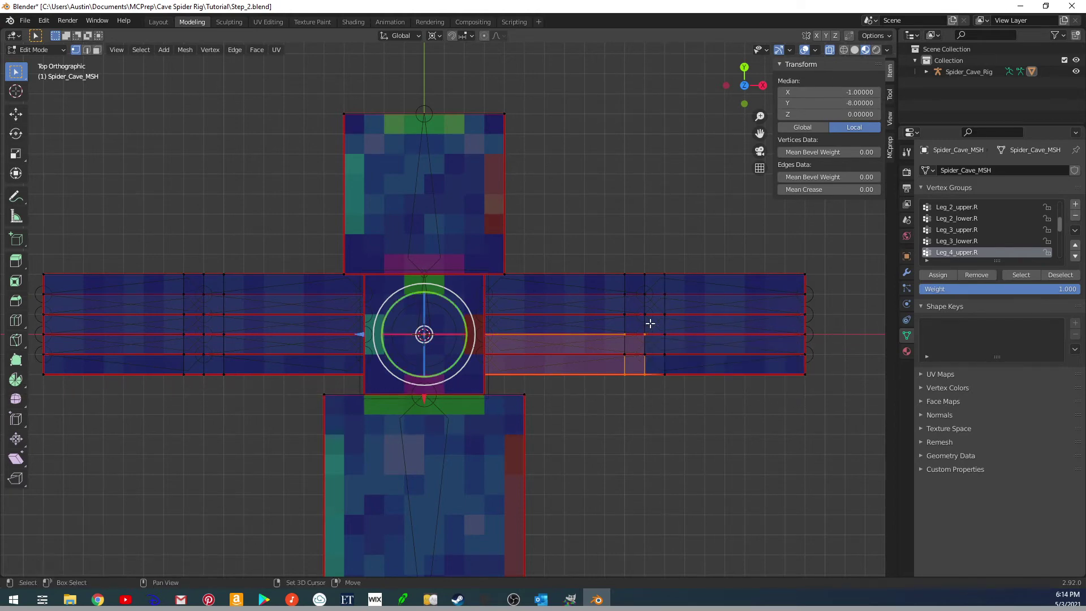
{"action": "left_click", "coordinate": [938, 275]}
Reselect the whole fourth right leg, deselect the Leg_4_upper.R vertices, and assign the outer half to the Leg_4_lower.R vertex group.
{"action": "scroll", "coordinate": [752, 303], "scroll_direction": "down", "scroll_amount": 1}
{"action": "scroll", "coordinate": [691, 328], "scroll_direction": "up", "scroll_amount": 1}
{"action": "key", "text": "ctrl+l"}
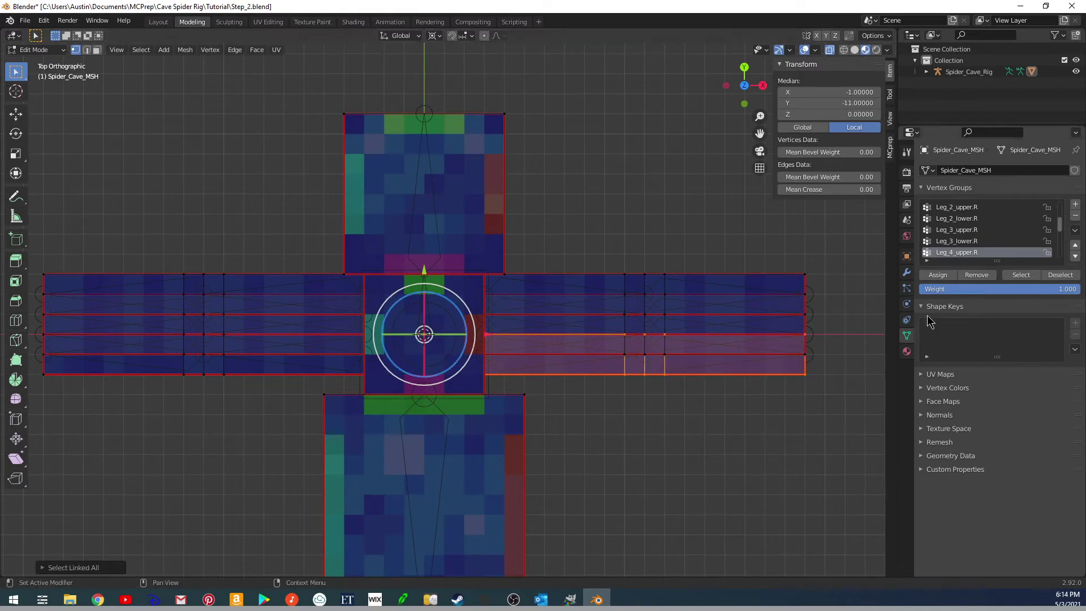
{"action": "scroll", "coordinate": [1023, 247], "scroll_direction": "down", "scroll_amount": 1}
{"action": "left_click", "coordinate": [959, 252]}
{"action": "left_click", "coordinate": [1060, 275]}
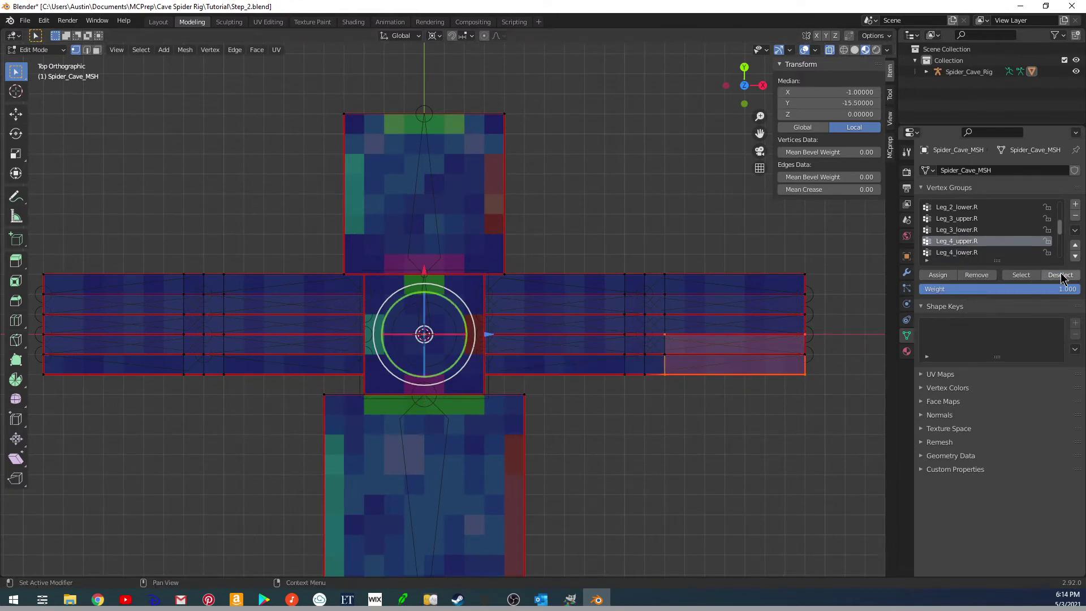
{"action": "left_click", "coordinate": [938, 274]}
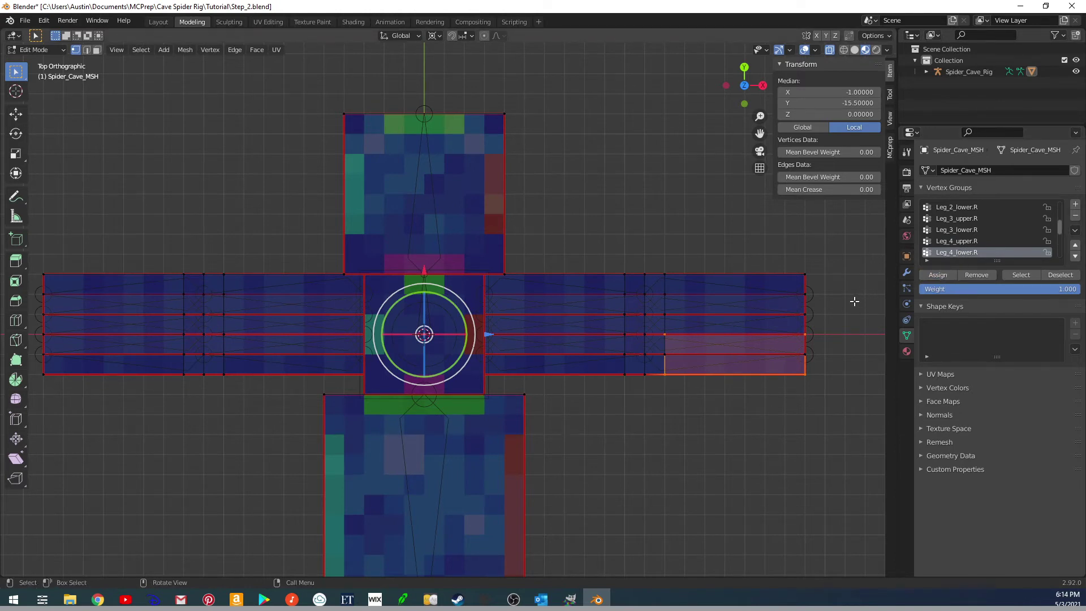
On the opposite side, select the first leg without its outer half and assign the inner half to the Leg_1_upper.L vertex group.
{"action": "middle_click_drag", "start_coordinate": [687, 293], "coordinate": [688, 315], "text": "shift"}
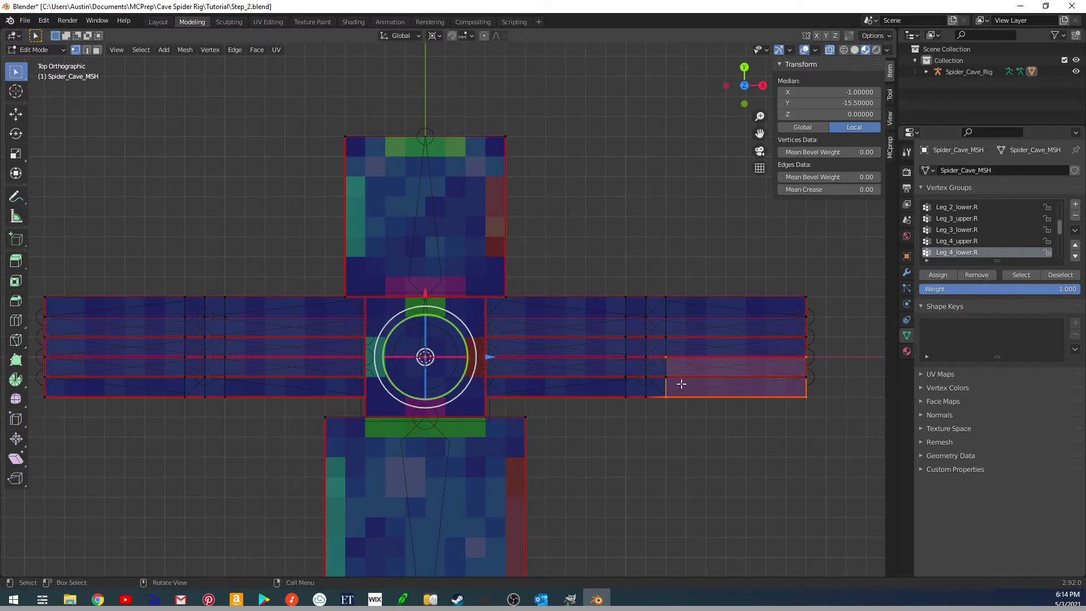
{"action": "middle_click_drag", "start_coordinate": [667, 348], "coordinate": [851, 372], "text": "shift"}
{"action": "middle_click_drag", "start_coordinate": [521, 415], "coordinate": [608, 439], "text": "shift"}
{"action": "left_click", "coordinate": [401, 297]}
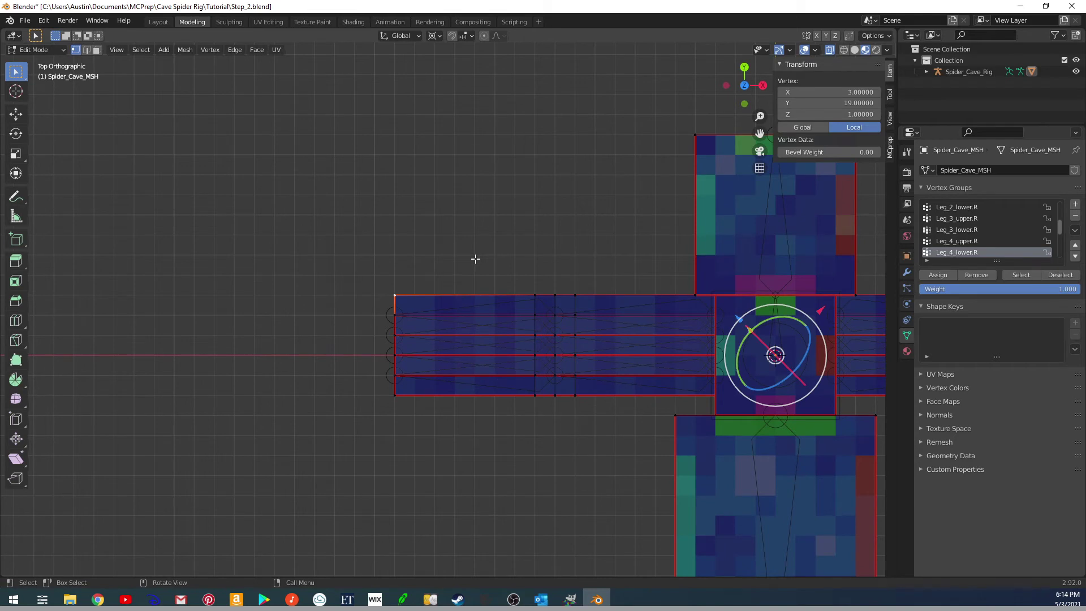
{"action": "key", "text": "ctrl+l"}
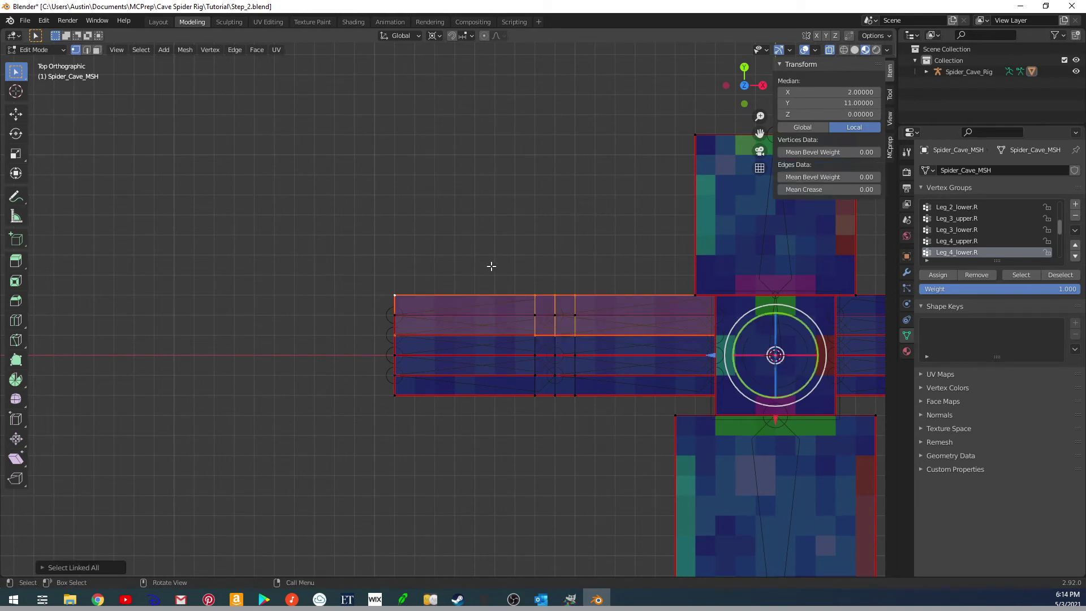
{"action": "left_click_drag", "start_coordinate": [356, 267], "coordinate": [543, 356], "text": "ctrl"}
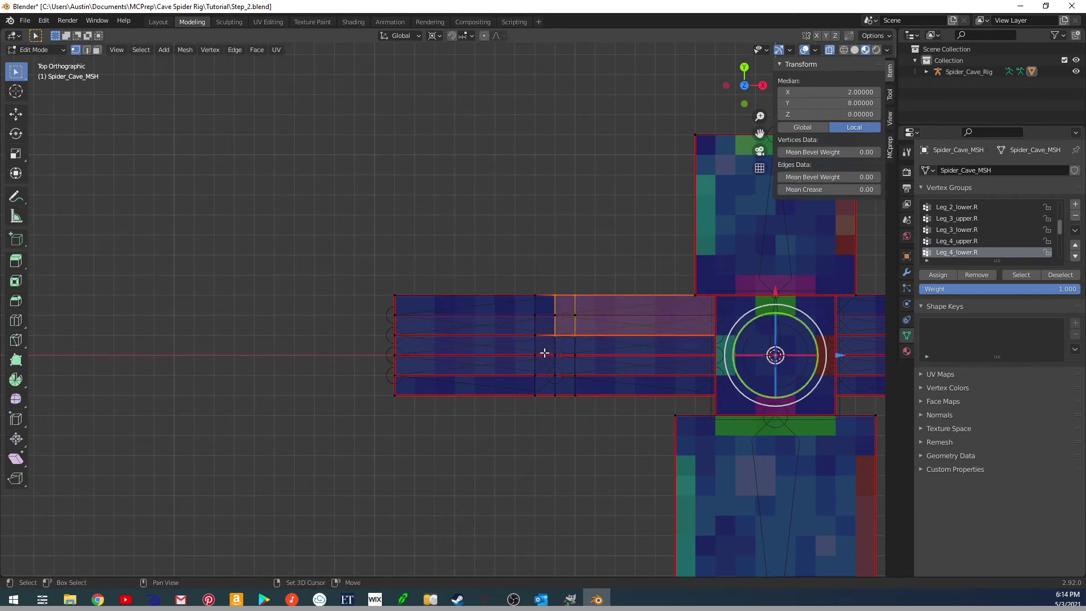
{"action": "scroll", "coordinate": [988, 246], "scroll_direction": "down", "scroll_amount": 2}
{"action": "left_click", "coordinate": [971, 242]}
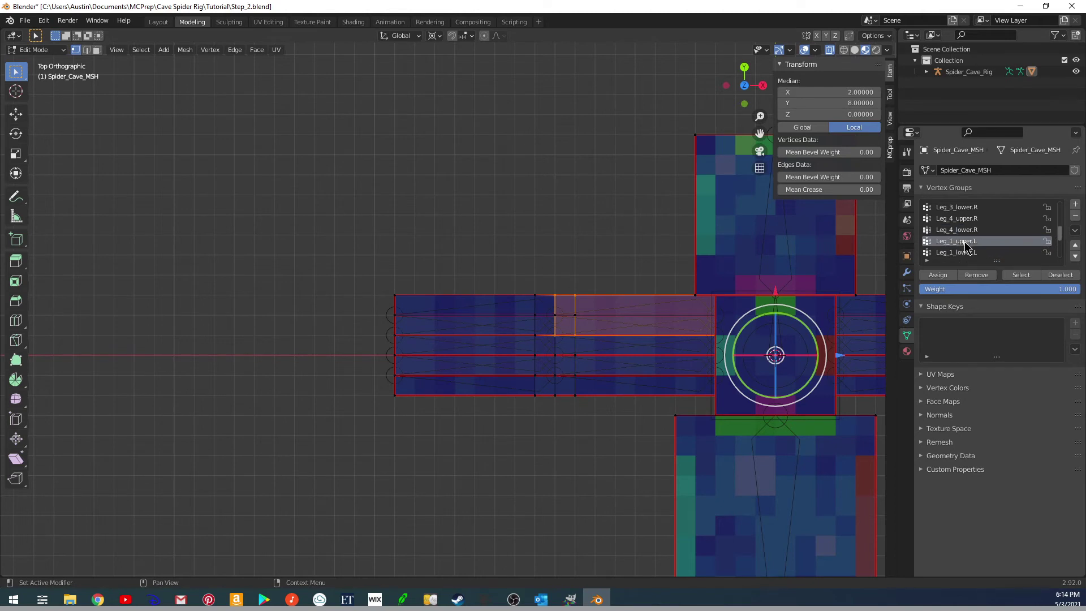
{"action": "left_click", "coordinate": [942, 276]}
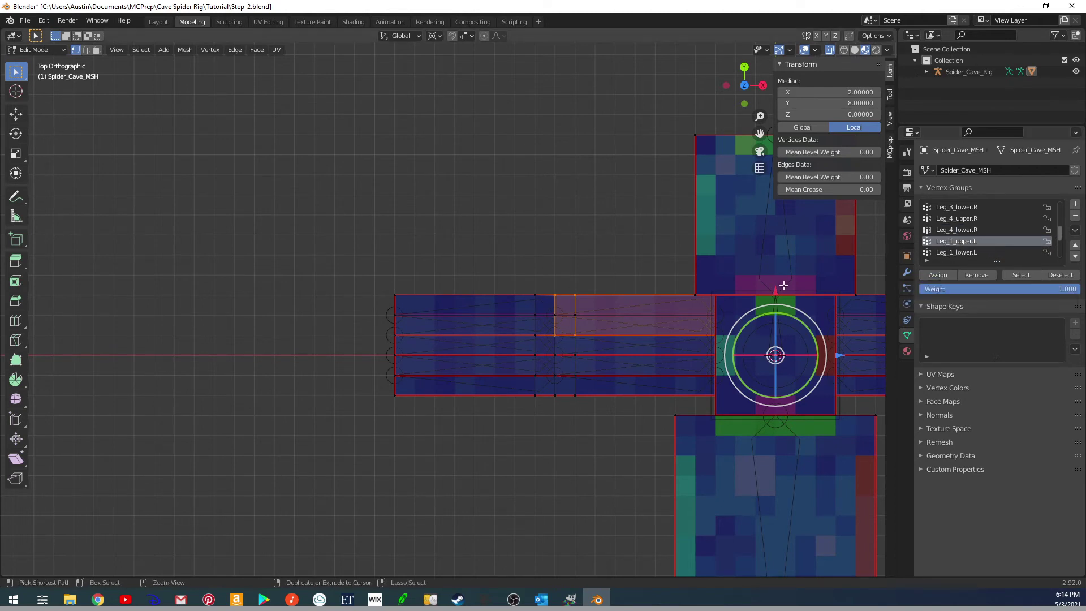
Select the linked first left leg, deselect the Leg_1_upper.L vertices, and assign the outer half to Leg_1_lower.L.
{"action": "key", "text": "ctrl+l"}
{"action": "left_click", "coordinate": [1062, 276]}
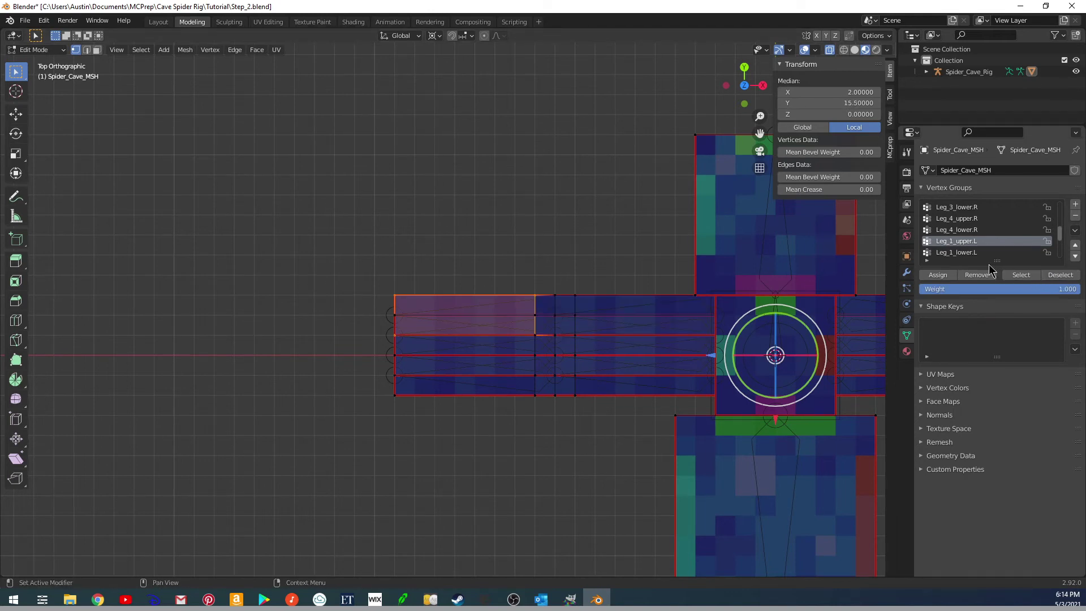
{"action": "left_click", "coordinate": [965, 253]}
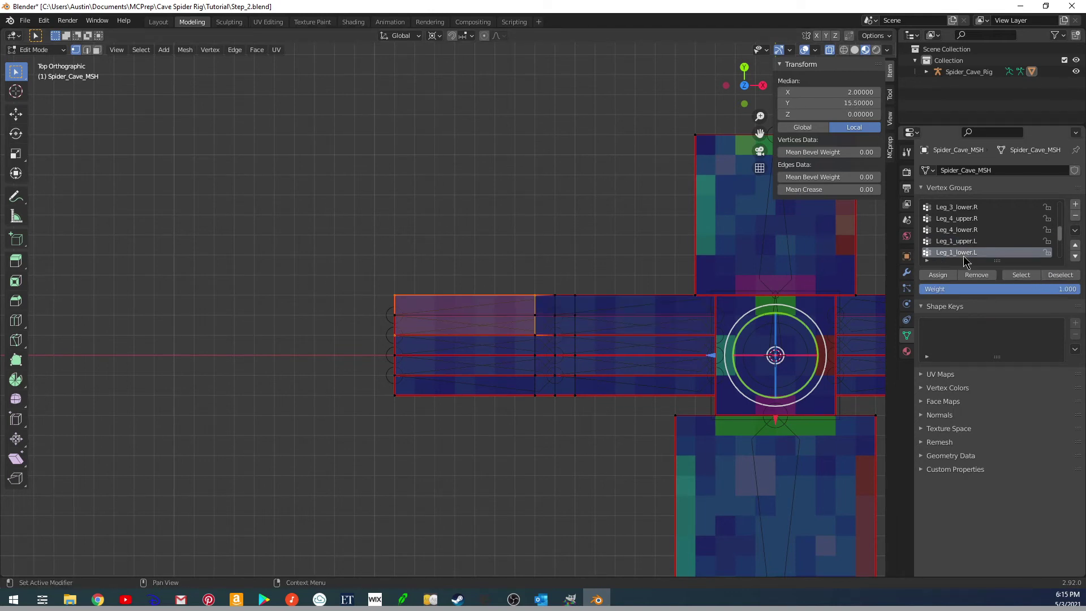
Select the second left leg without its outer half and assign the inner half to the Leg_2_upper.L vertex group.
{"action": "left_click", "coordinate": [396, 342]}
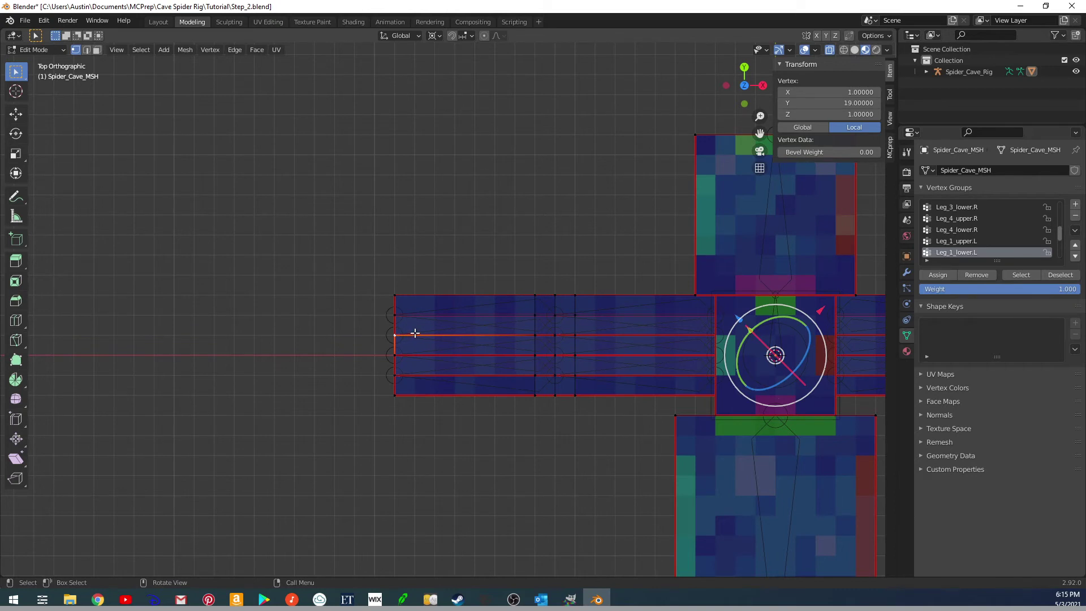
{"action": "left_click", "coordinate": [402, 318]}
{"action": "key", "text": "ctrl+l"}
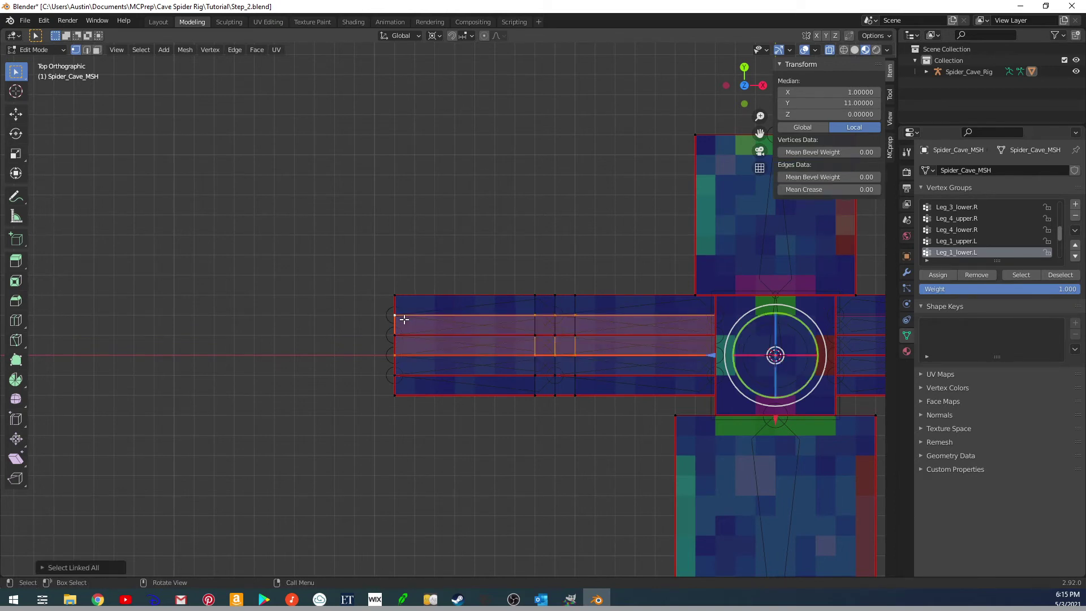
{"action": "key", "text": "b"}
{"action": "middle_click_drag", "start_coordinate": [345, 285], "coordinate": [546, 386]}
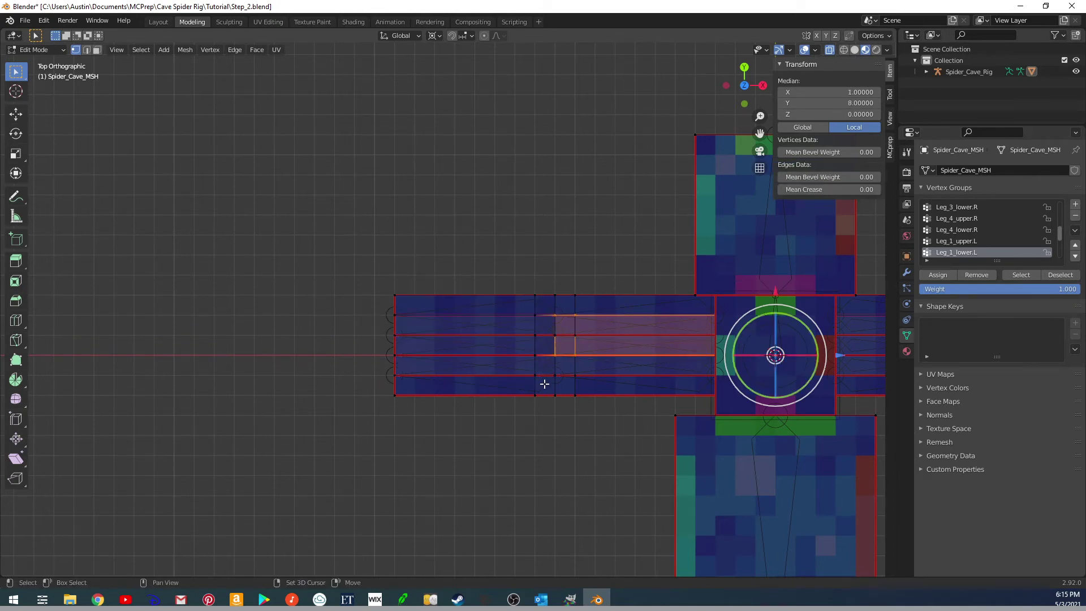
{"action": "scroll", "coordinate": [1001, 252], "scroll_direction": "down", "scroll_amount": 1}
{"action": "left_click", "coordinate": [969, 253]}
{"action": "left_click", "coordinate": [939, 276]}
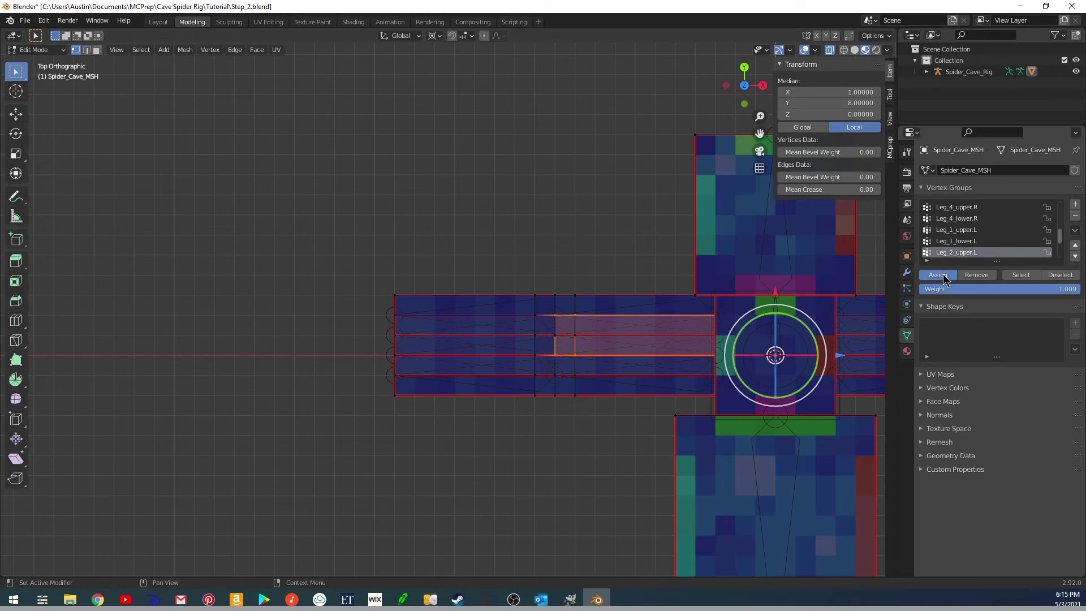
Select the linked second left leg, deselect the Leg_2_upper.L vertices, and assign the outer half to Leg_2_lower.L.
{"action": "scroll", "coordinate": [958, 240], "scroll_direction": "down", "scroll_amount": 1}
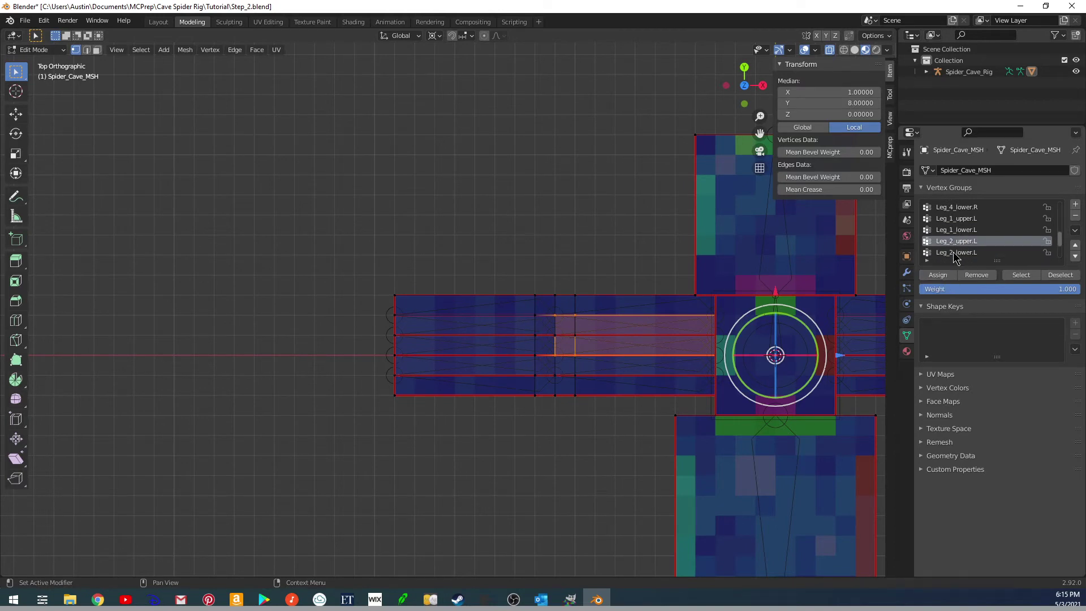
{"action": "key", "text": "ctrl+l"}
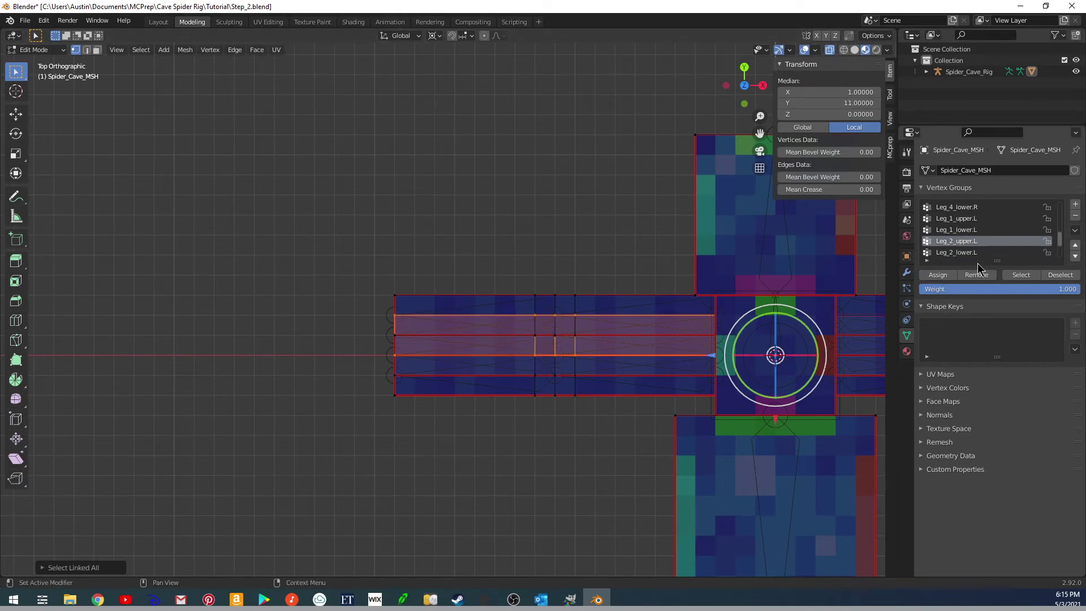
{"action": "left_click", "coordinate": [1060, 275]}
{"action": "left_click", "coordinate": [958, 254]}
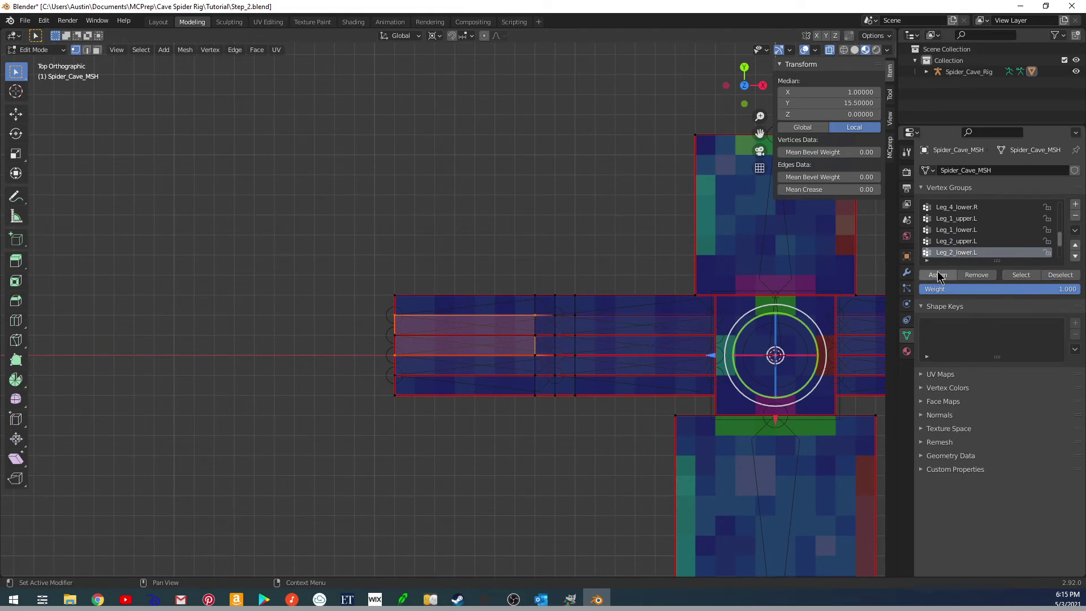
Select the third left leg without its outer half and assign the inner half to the Leg_3_upper.L vertex group.
{"action": "left_click", "coordinate": [400, 343]}
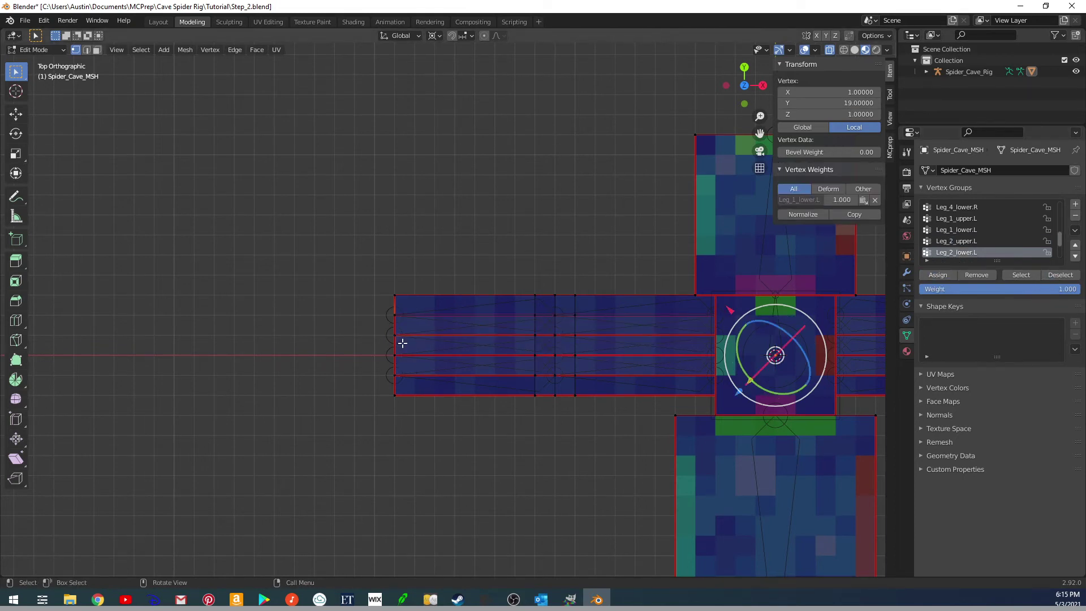
{"action": "key", "text": "ctrl+l"}
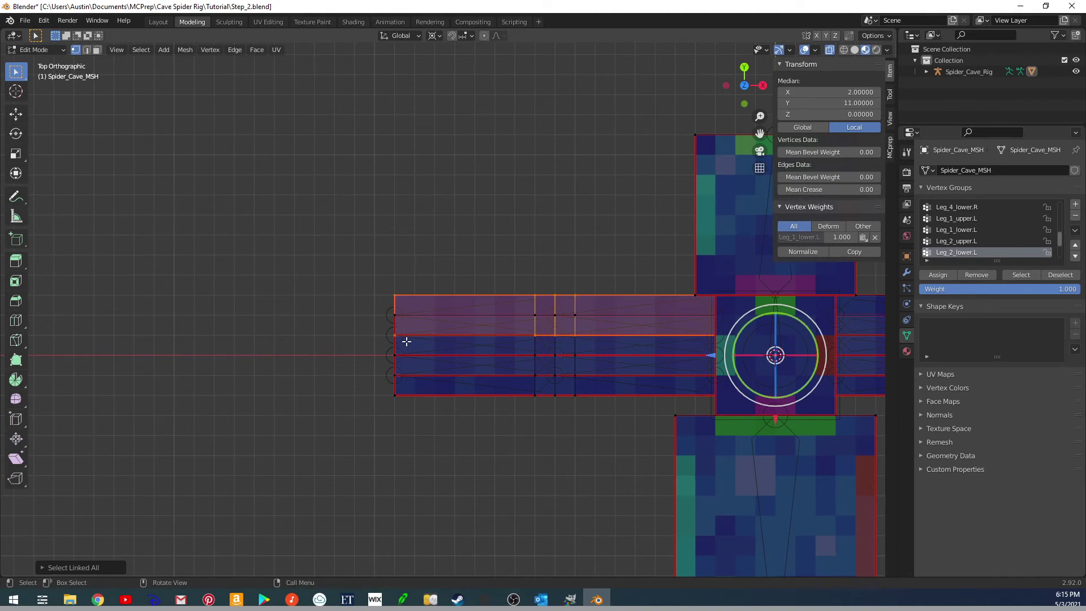
{"action": "left_click", "coordinate": [401, 351]}
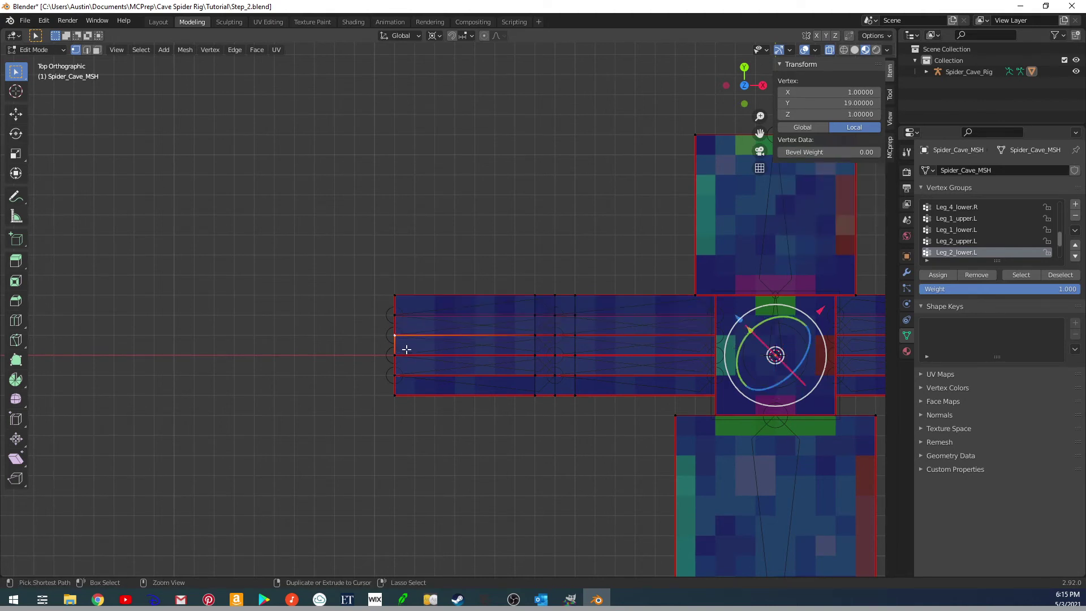
{"action": "key", "text": "ctrl+l"}
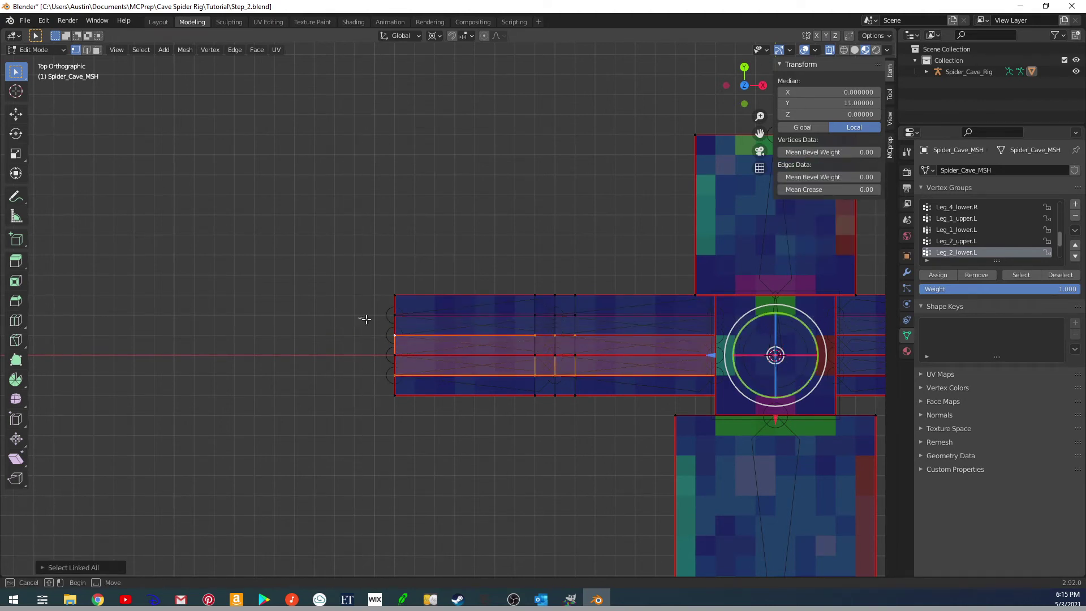
{"action": "left_click_drag", "start_coordinate": [359, 315], "coordinate": [543, 395], "text": "ctrl"}
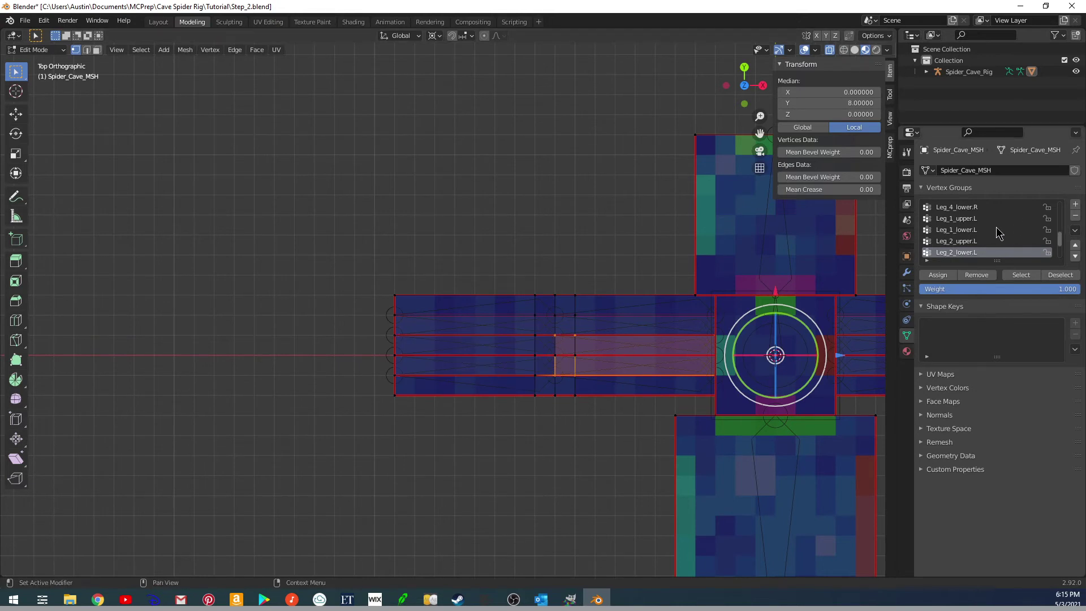
{"action": "scroll", "coordinate": [996, 234], "scroll_direction": "down", "scroll_amount": 1}
{"action": "left_click", "coordinate": [959, 252]}
{"action": "left_click", "coordinate": [938, 275]}
Select the linked third left leg, deselect the Leg_3_upper.L vertices, and assign the outer half to Leg_3_lower.L.
{"action": "key", "text": "ctrl+l"}
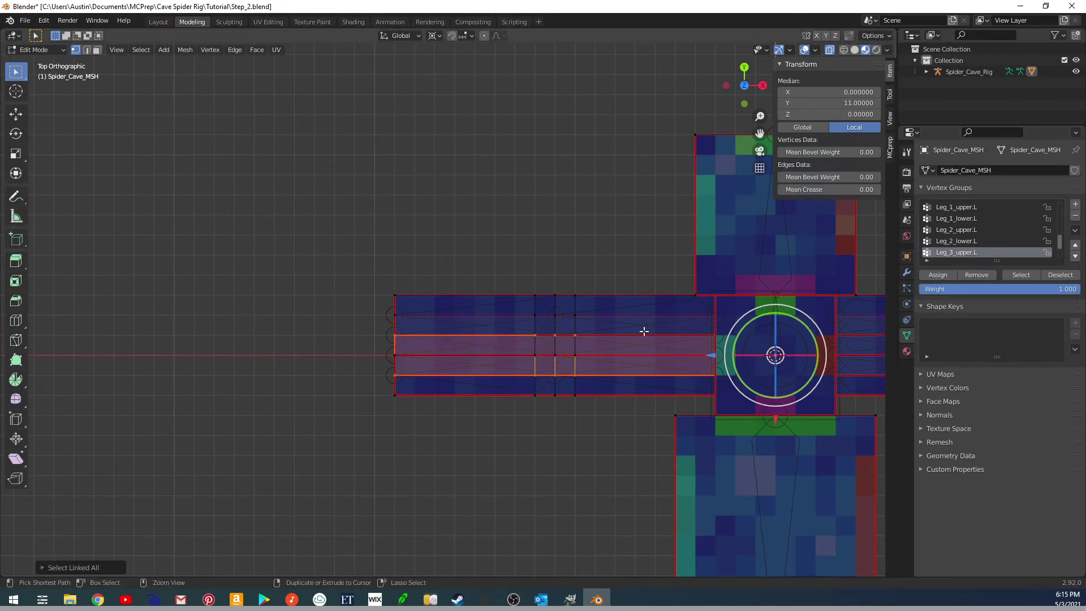
{"action": "scroll", "coordinate": [958, 238], "scroll_direction": "down", "scroll_amount": 1}
{"action": "left_click", "coordinate": [1054, 276]}
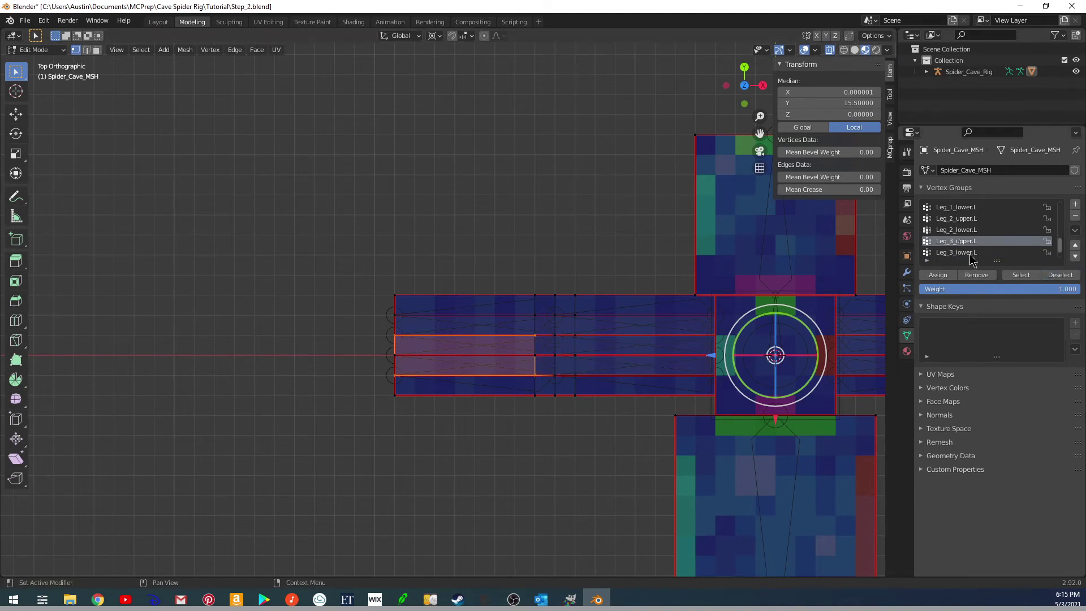
{"action": "left_click", "coordinate": [959, 252]}
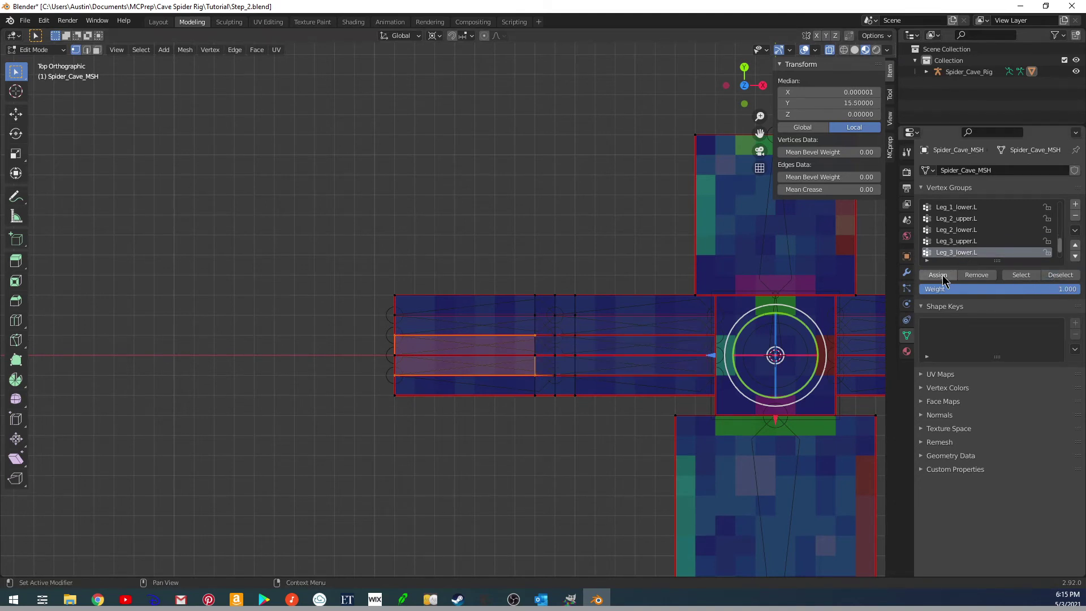
Select the fourth left leg without its outer half and assign the inner half to the Leg_4_upper.L vertex group.
{"action": "left_click", "coordinate": [402, 389]}
{"action": "key", "text": "ctrl+l"}
{"action": "left_click_drag", "start_coordinate": [352, 338], "coordinate": [539, 423], "text": "ctrl"}
{"action": "scroll", "coordinate": [994, 240], "scroll_direction": "down", "scroll_amount": 1}
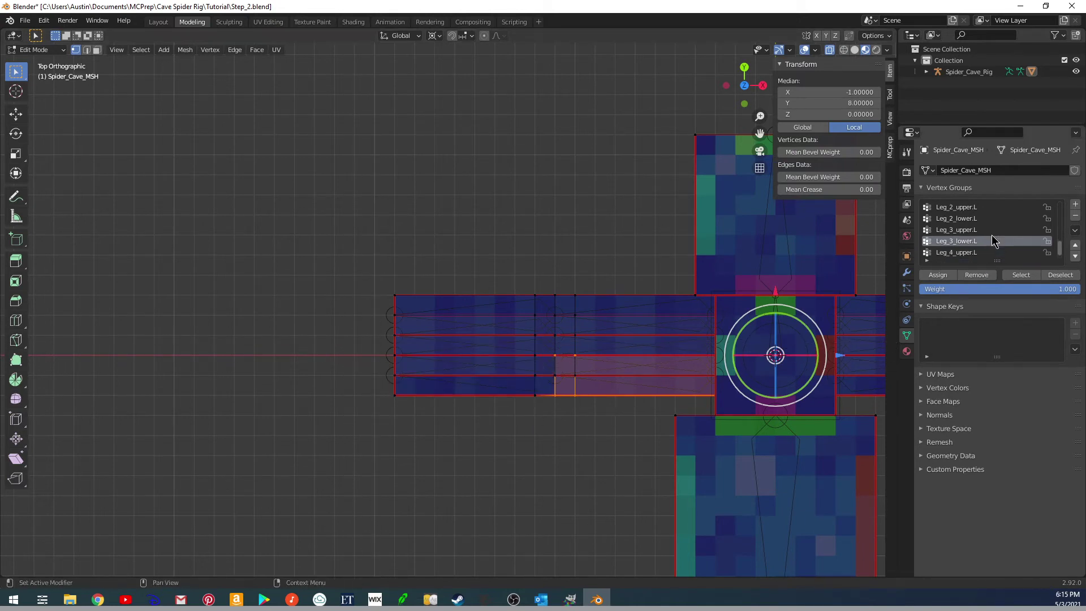
{"action": "left_click", "coordinate": [964, 254]}
{"action": "left_click", "coordinate": [943, 275]}
Select the linked fourth left leg, deselect the Leg_4_upper.L vertices, and assign the outer half to Leg_4_lower.L.
{"action": "scroll", "coordinate": [986, 236], "scroll_direction": "down", "scroll_amount": 1}
{"action": "key", "text": "ctrl+l"}
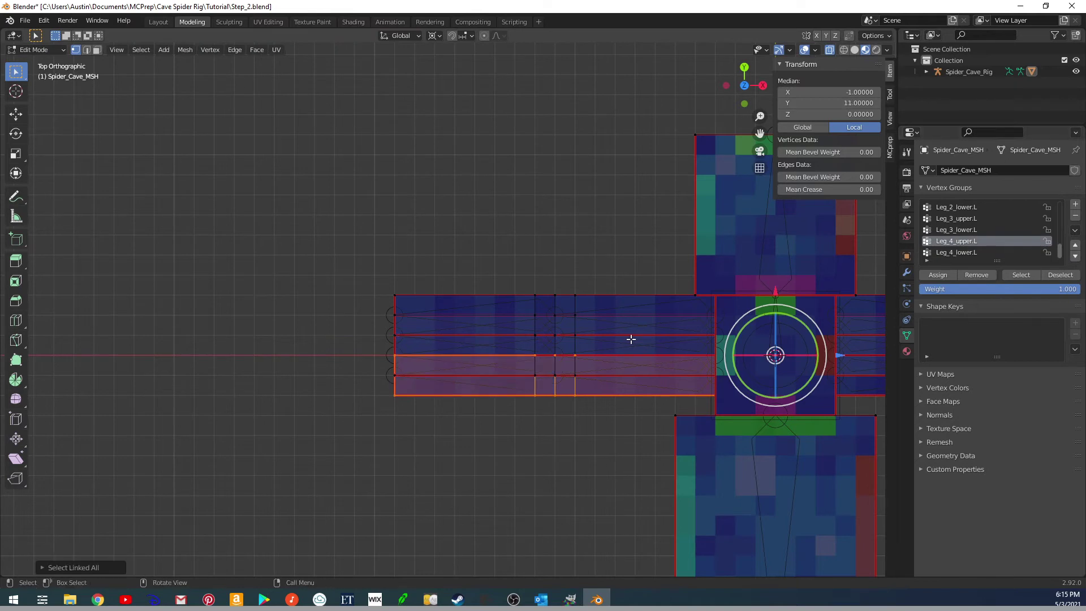
{"action": "left_click", "coordinate": [1059, 277]}
{"action": "left_click", "coordinate": [969, 253]}
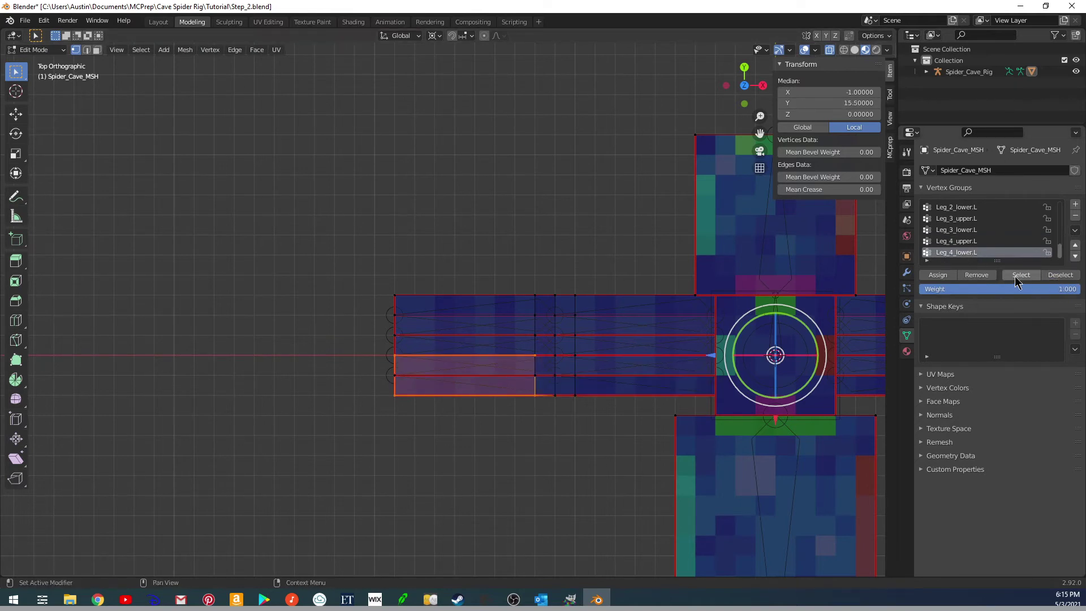
{"action": "left_click", "coordinate": [936, 275]}
Return the mesh to Object Mode, select the Spider_Cave_Rig armature, and switch it to Pose Mode.
{"action": "left_click", "coordinate": [575, 294]}
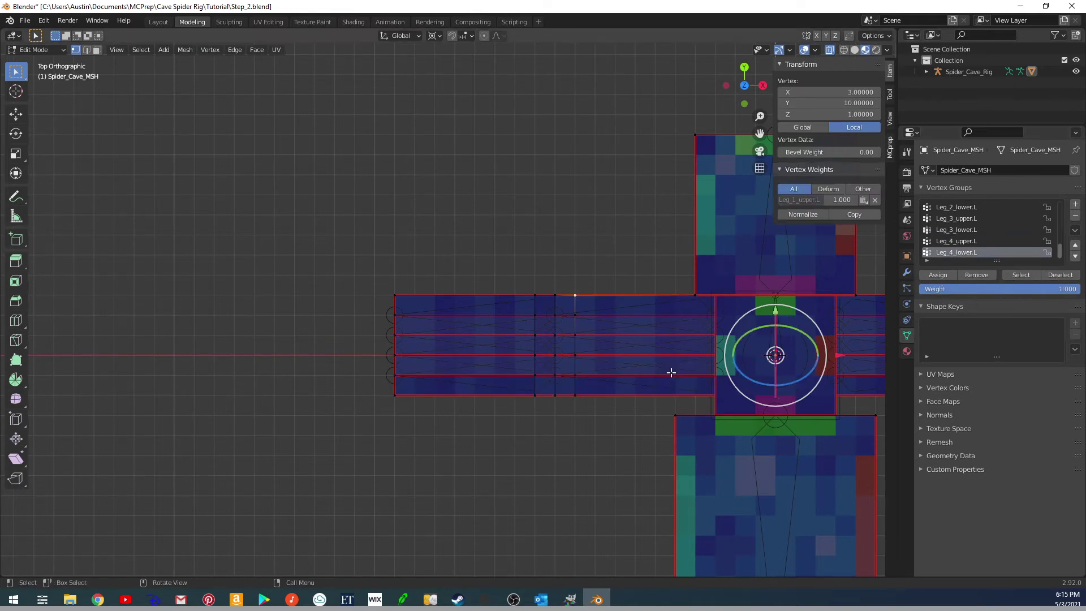
{"action": "middle_click_drag", "start_coordinate": [575, 295], "coordinate": [543, 268]}
{"action": "scroll", "coordinate": [542, 269], "scroll_direction": "up", "scroll_amount": 3}
{"action": "left_click", "coordinate": [543, 268]}
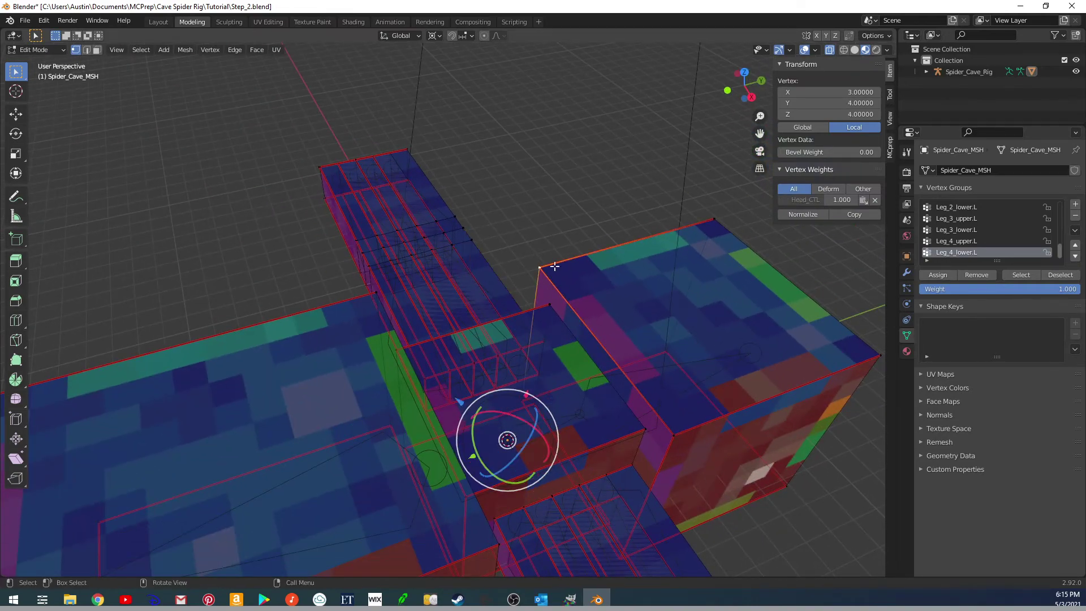
{"action": "key", "text": "ctrl+Tab"}
{"action": "left_click", "coordinate": [587, 310]}
{"action": "scroll", "coordinate": [597, 328], "scroll_direction": "down", "scroll_amount": 6}
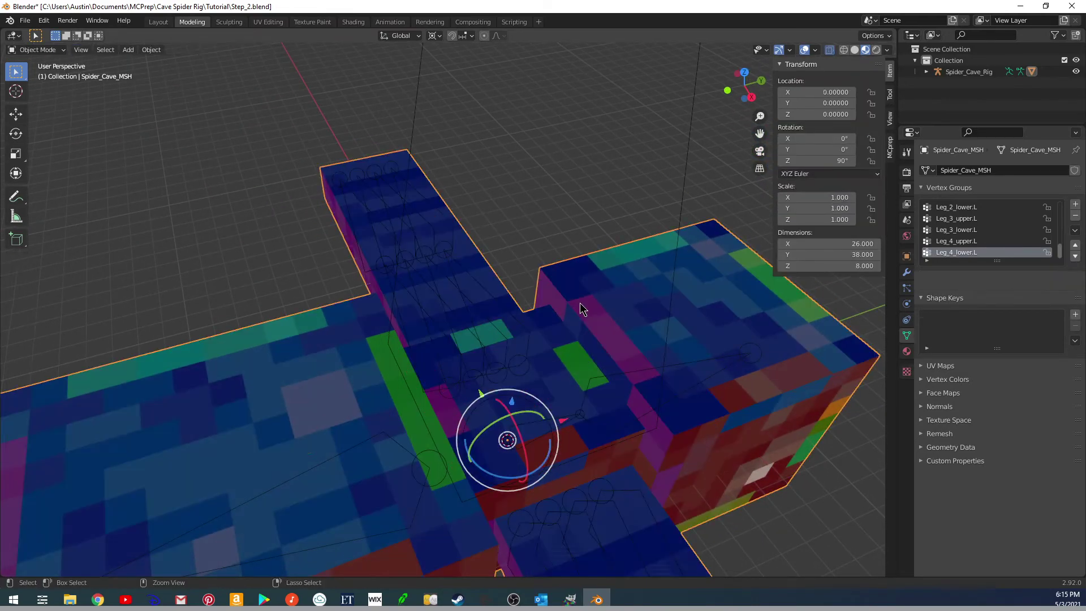
{"action": "left_click", "coordinate": [537, 255]}
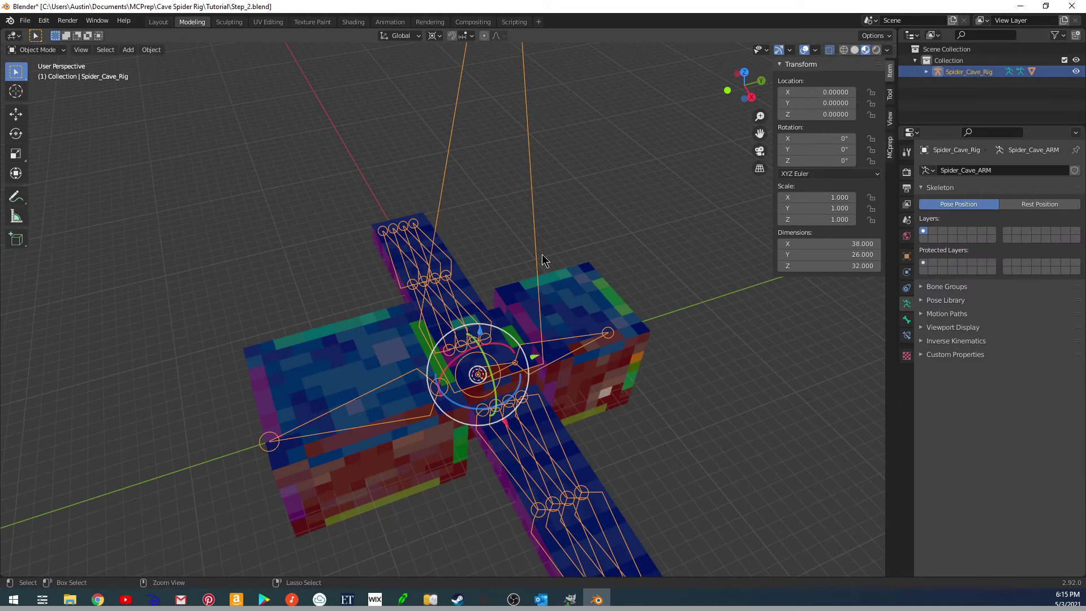
{"action": "key", "text": "ctrl+Tab"}
{"action": "left_click", "coordinate": [609, 246]}
{"action": "middle_click_drag", "start_coordinate": [609, 247], "coordinate": [587, 273]}
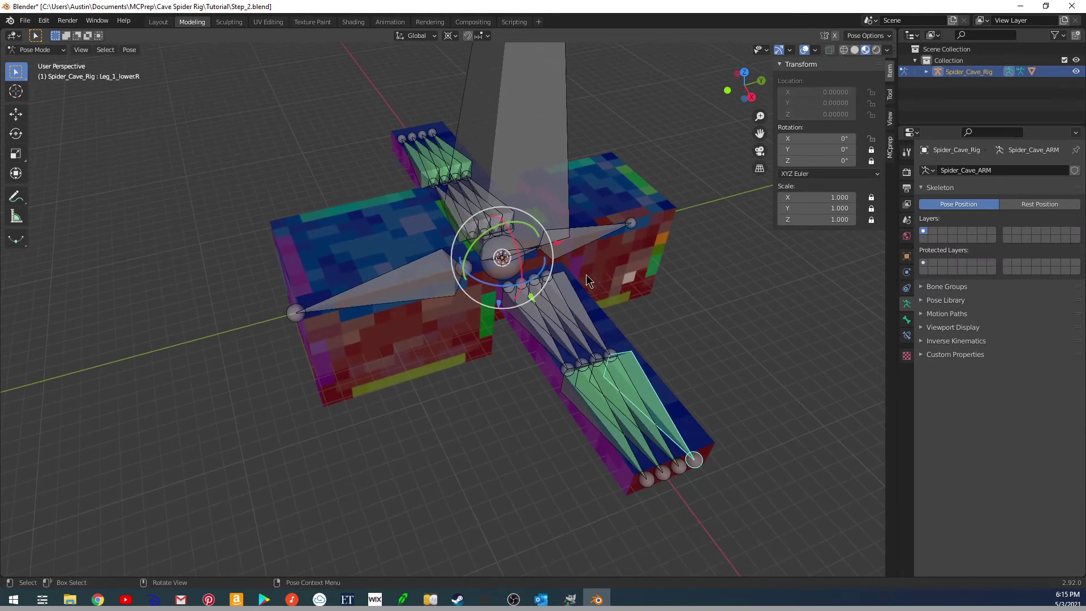
Test the first and second right legs by trackball-rotating Leg_1_upper.R and Leg_2_upper.R, cancelling each rotation.
{"action": "left_click", "coordinate": [576, 291]}
{"action": "key", "text": "r"}
{"action": "key", "text": "r"}
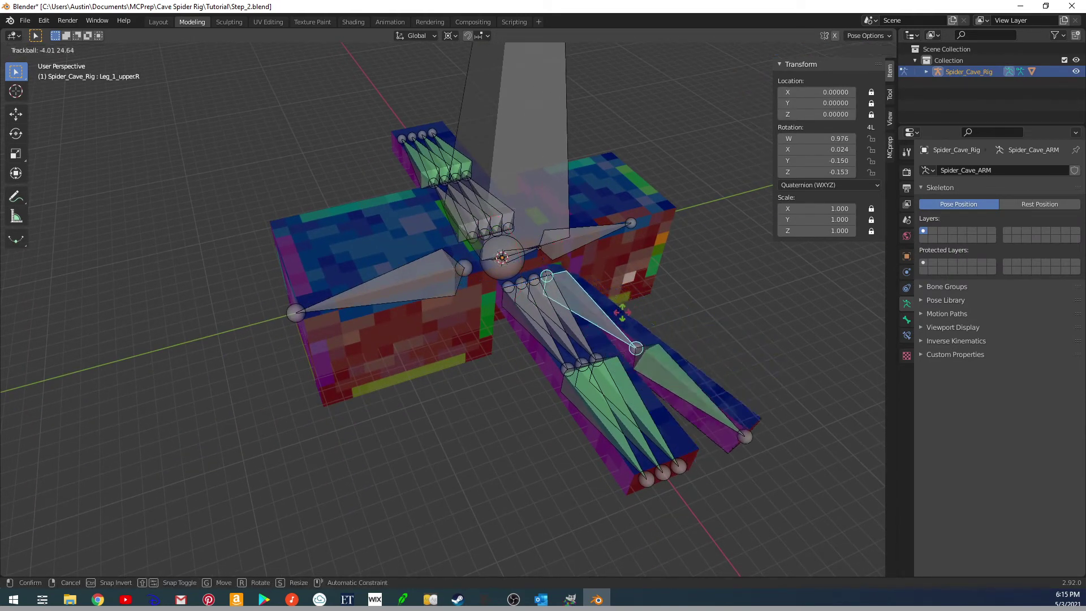
{"action": "right_click", "coordinate": [583, 314]}
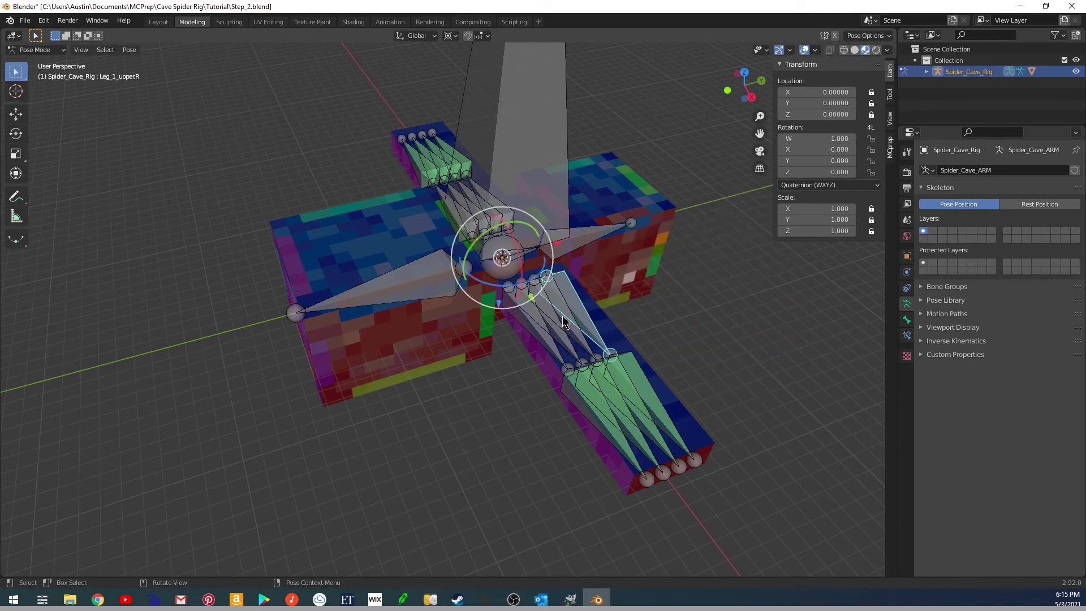
{"action": "left_click", "coordinate": [564, 318]}
{"action": "mouse_move", "coordinate": [567, 319]}
{"action": "middle_mouse_down"}
{"action": "mouse_move", "coordinate": [552, 329]}
{"action": "mouse_move", "coordinate": [553, 300]}
{"action": "mouse_move", "coordinate": [568, 311]}
{"action": "middle_mouse_up"}
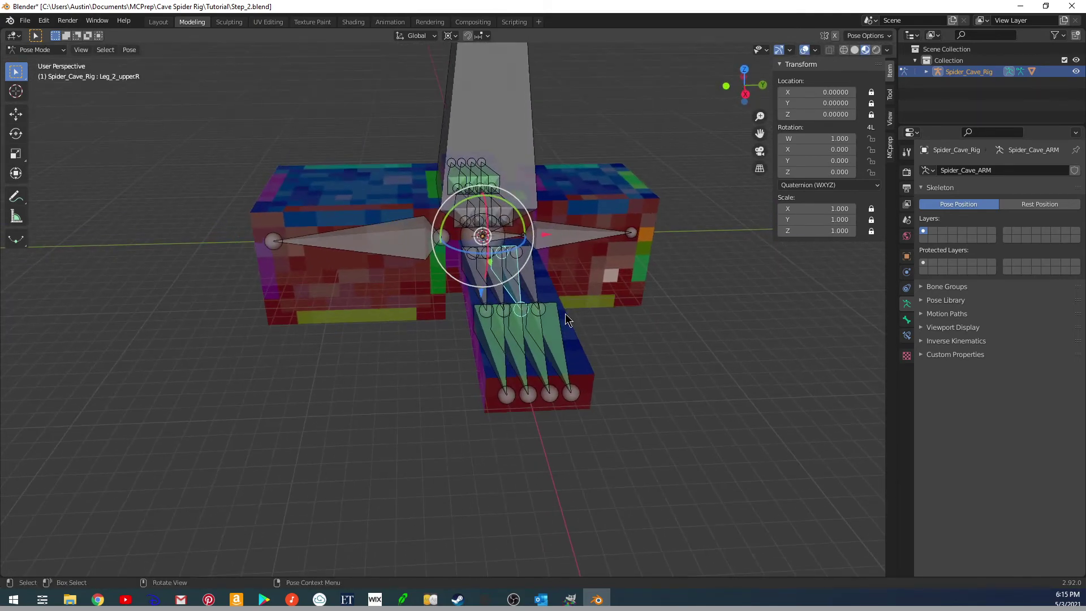
{"action": "key", "text": "r"}
{"action": "key", "text": "r"}
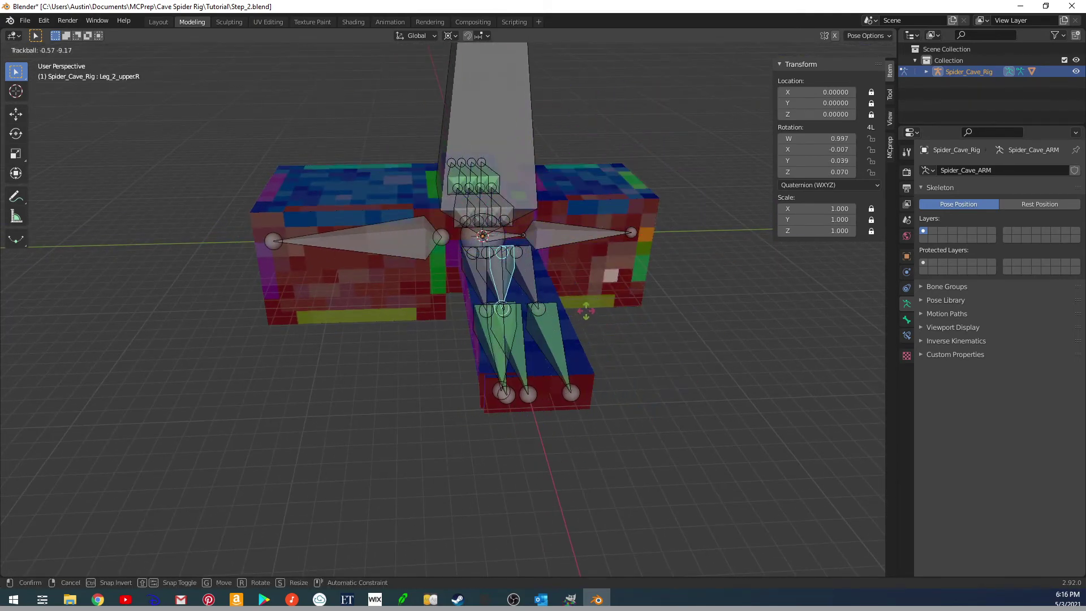
{"action": "right_click", "coordinate": [510, 289]}
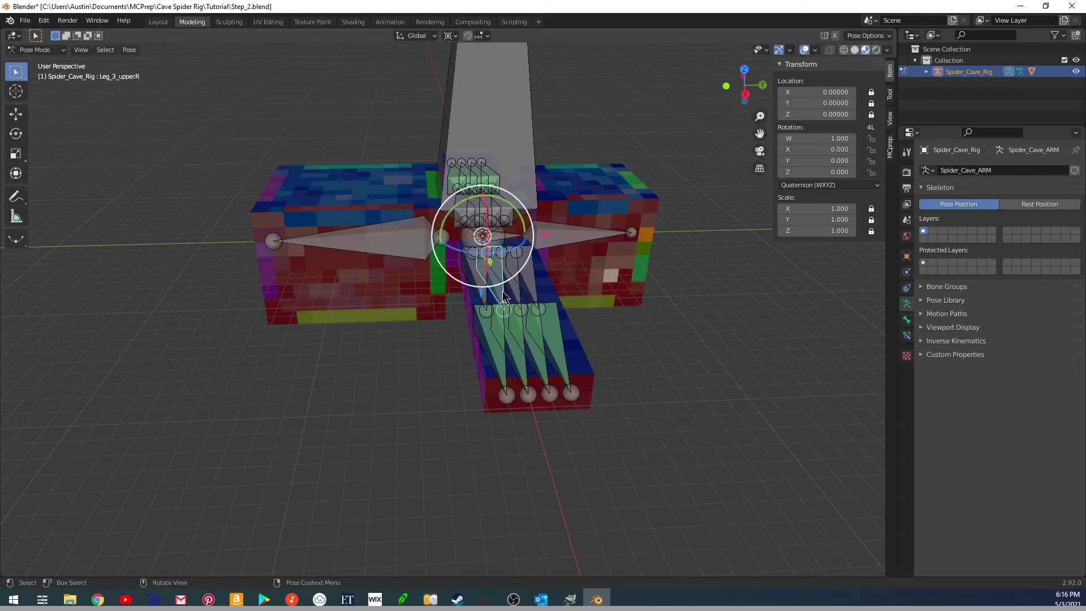
Test the third and fourth right legs by trackball-rotating Leg_3_upper.R and Leg_4_upper.R, cancelling each rotation.
{"action": "left_click", "coordinate": [504, 288]}
{"action": "key", "text": "r"}
{"action": "key", "text": "r"}
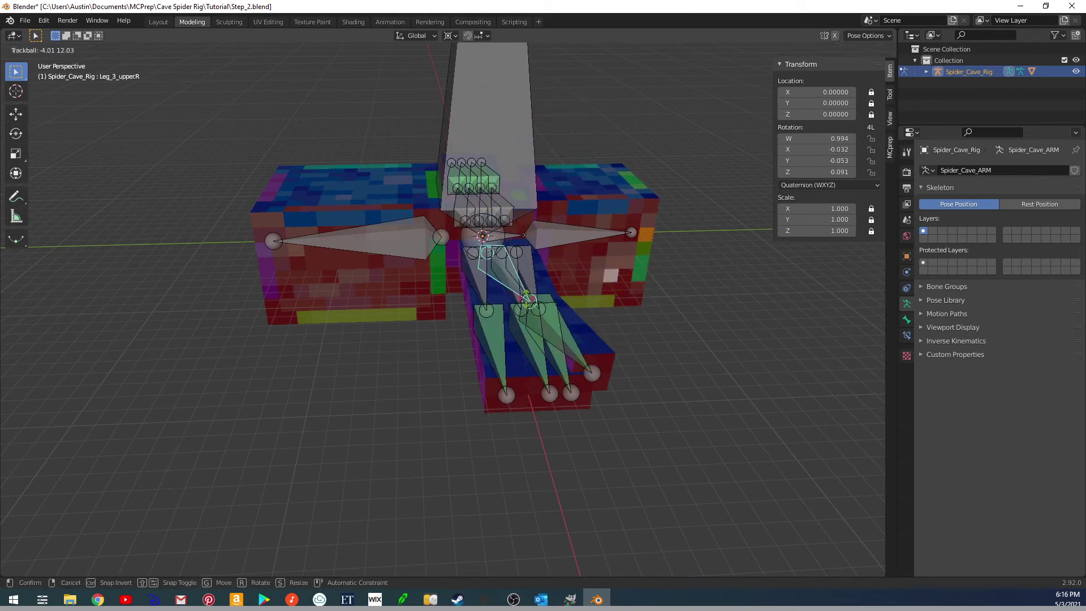
{"action": "right_click", "coordinate": [527, 299]}
{"action": "middle_click_drag", "start_coordinate": [529, 306], "coordinate": [558, 340]}
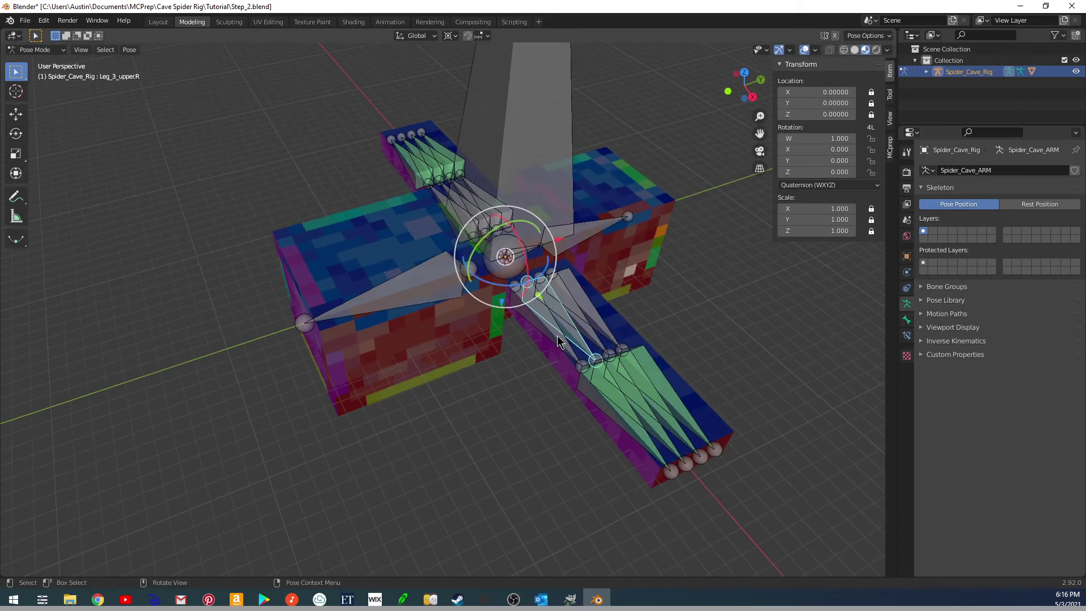
{"action": "left_click", "coordinate": [559, 344]}
{"action": "key", "text": "r"}
{"action": "key", "text": "r"}
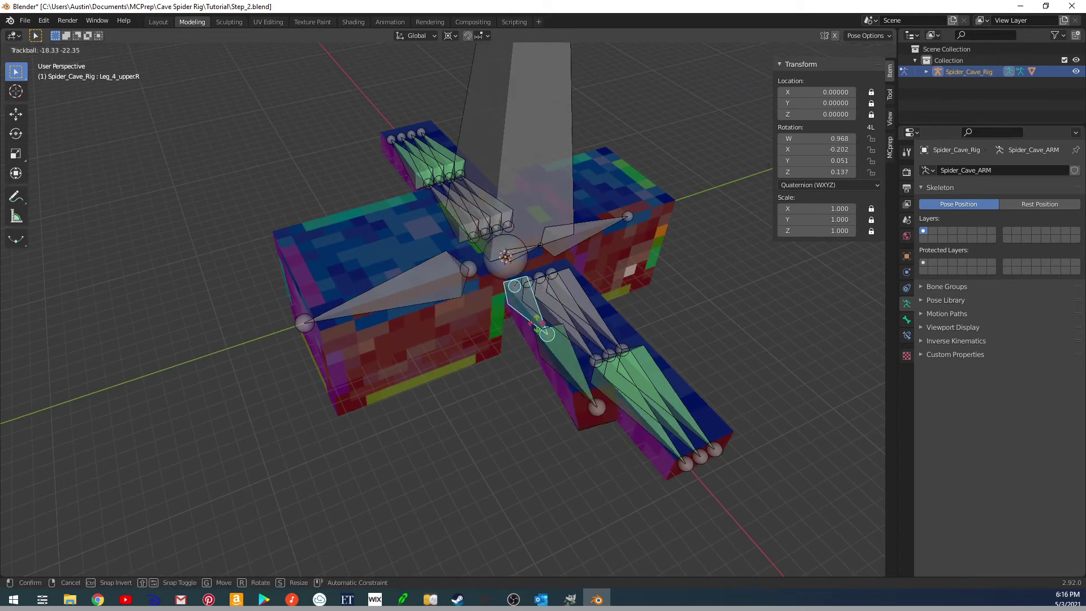
{"action": "right_click", "coordinate": [540, 331]}
Test the fourth and third left legs by trackball-rotating Leg_4_upper.L and Leg_3_upper.L, cancelling each rotation.
{"action": "mouse_move", "coordinate": [540, 331]}
{"action": "middle_mouse_down"}
{"action": "mouse_move", "coordinate": [497, 341]}
{"action": "mouse_move", "coordinate": [531, 331]}
{"action": "mouse_move", "coordinate": [703, 362]}
{"action": "mouse_move", "coordinate": [546, 293]}
{"action": "mouse_move", "coordinate": [571, 321]}
{"action": "mouse_move", "coordinate": [560, 323]}
{"action": "middle_mouse_up"}
{"action": "left_click", "coordinate": [548, 350]}
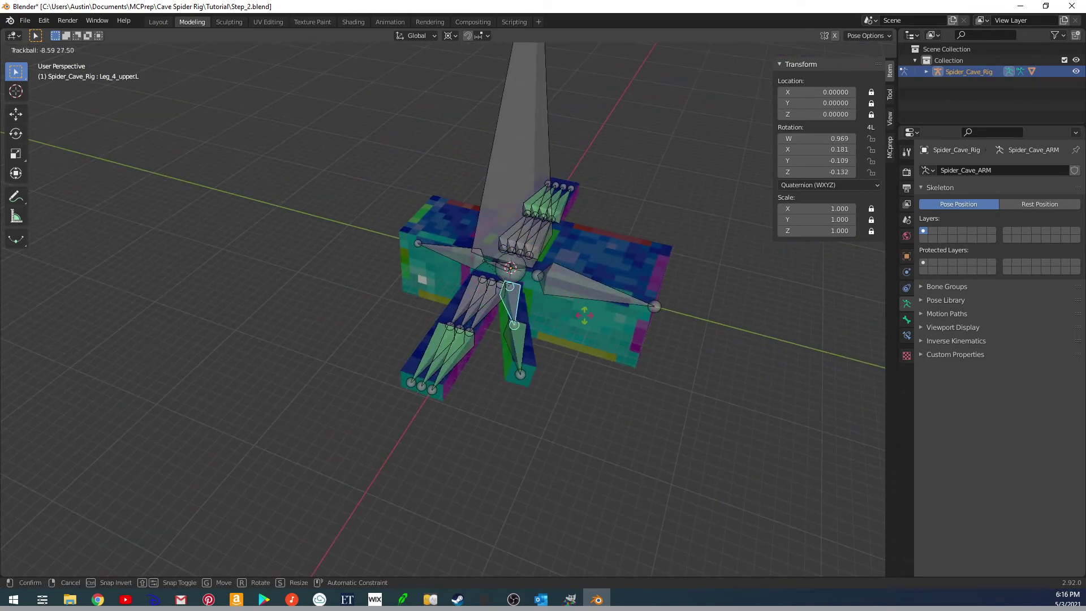
{"action": "left_click", "coordinate": [502, 314]}
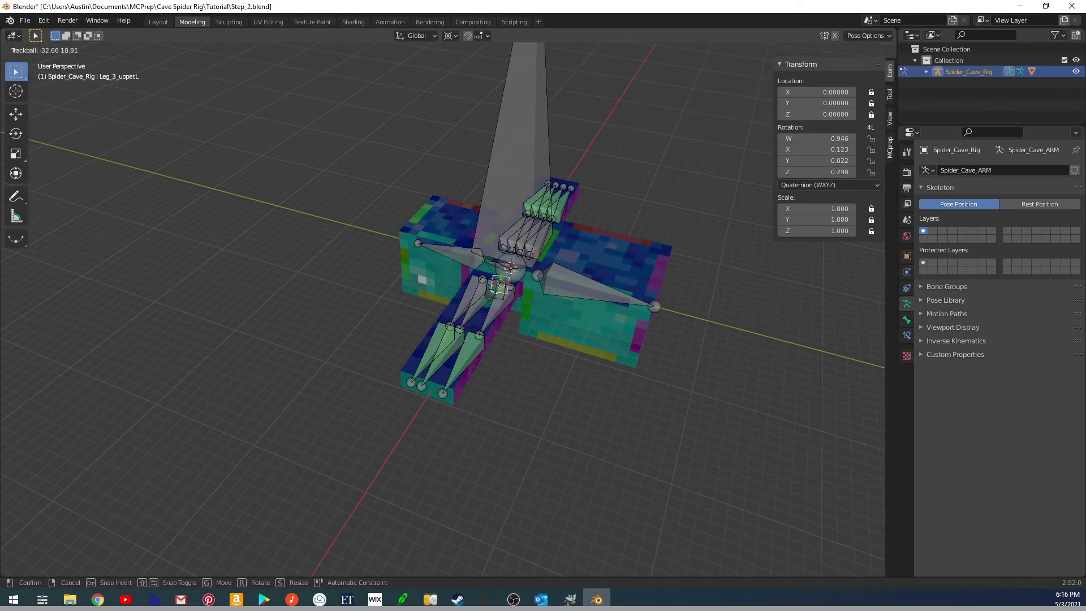
Test the second and first left legs by rotating Leg_2_upper.L and Leg_1_upper.L, cancelling each rotation.
{"action": "left_click", "coordinate": [470, 319]}
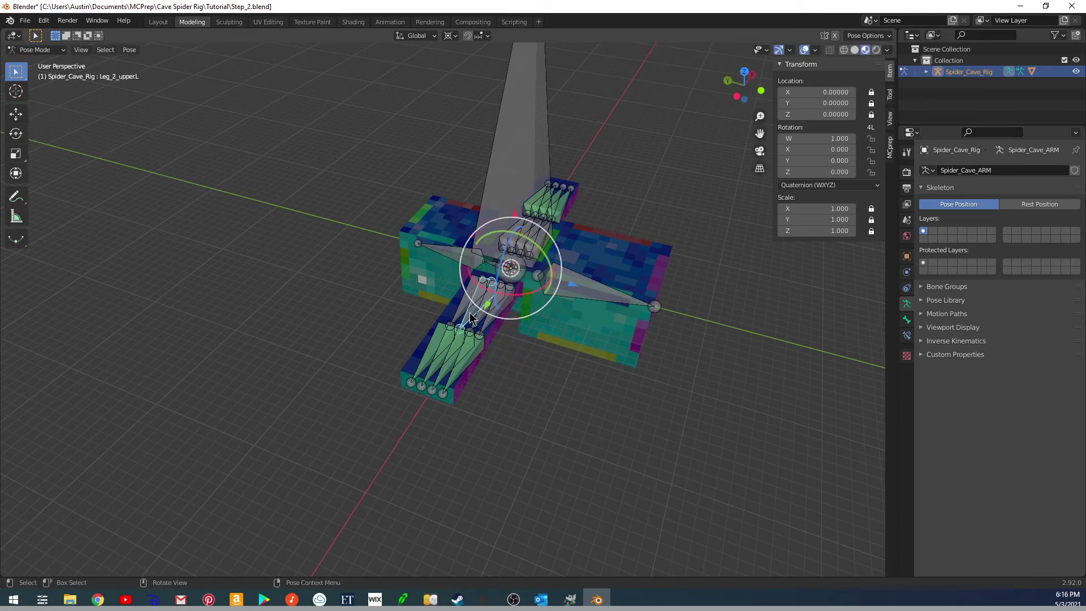
{"action": "key", "text": "r"}
{"action": "key", "text": "Escape"}
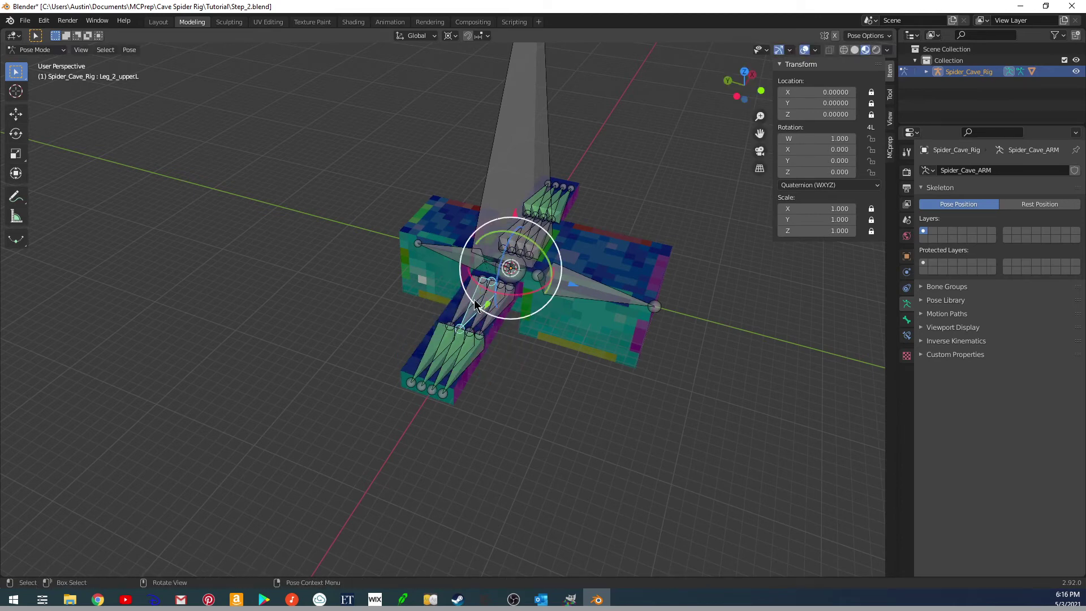
{"action": "key", "text": "r"}
{"action": "key", "text": "Escape"}
{"action": "left_click", "coordinate": [460, 299]}
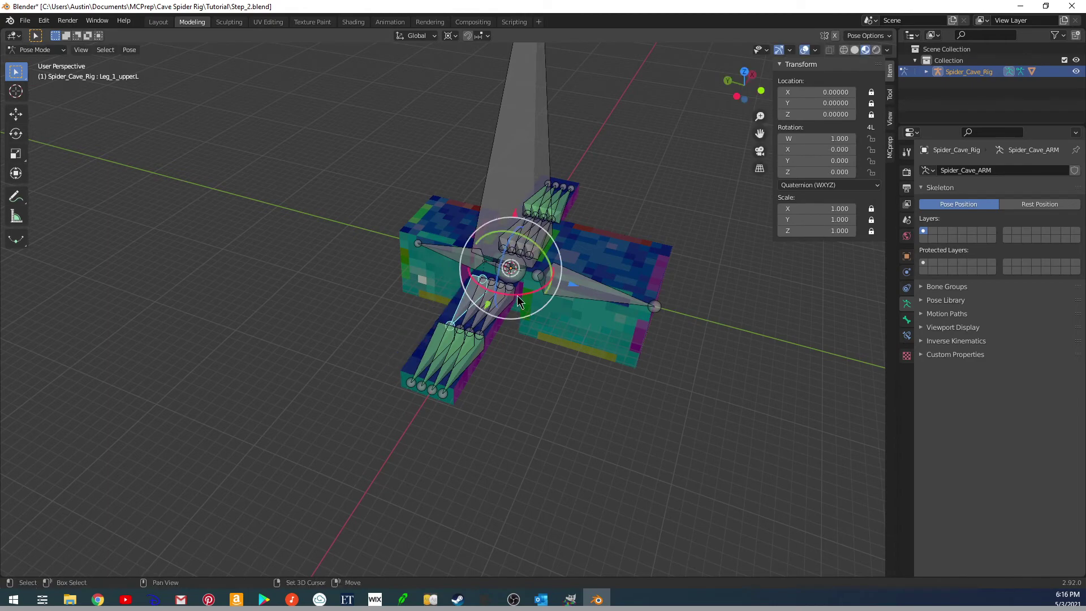
{"action": "middle_click_drag", "start_coordinate": [517, 295], "coordinate": [481, 403], "text": "shift"}
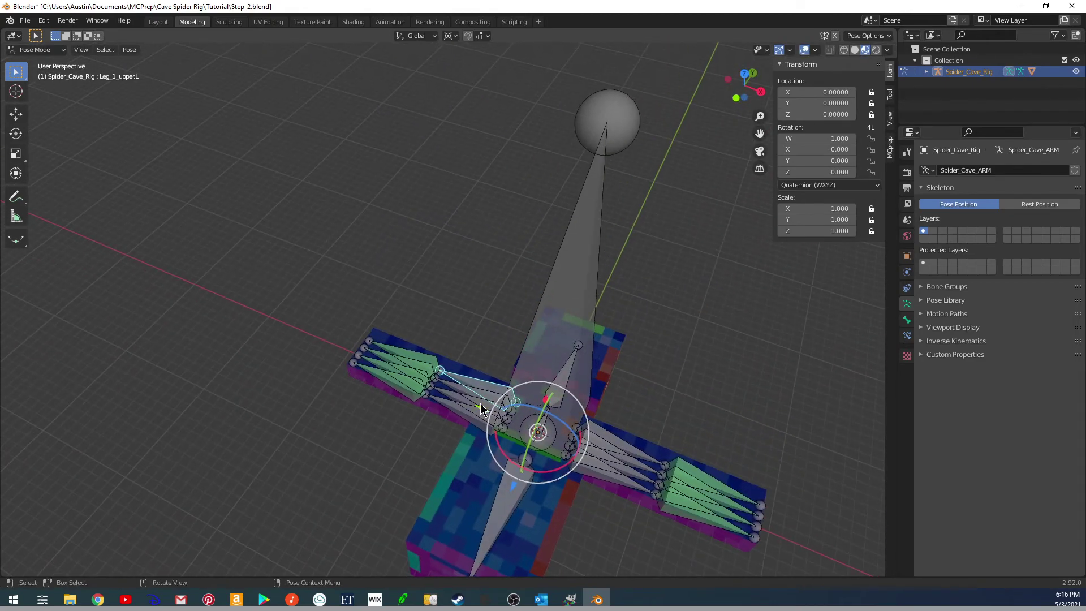
{"action": "key", "text": "r"}
{"action": "key", "text": "Escape"}
Show the Relations settings in the bone properties of Leg_1_upper.L.
{"action": "middle_click_drag", "start_coordinate": [450, 351], "coordinate": [539, 321]}
{"action": "key", "text": "ctrl+Tab"}
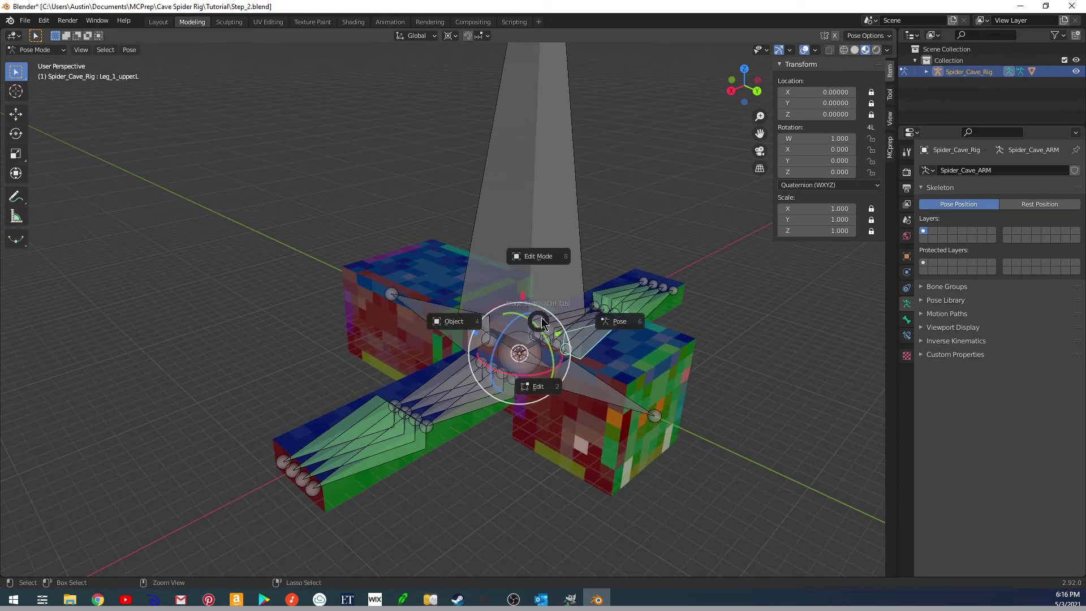
{"action": "middle_click_drag", "start_coordinate": [543, 323], "coordinate": [549, 299]}
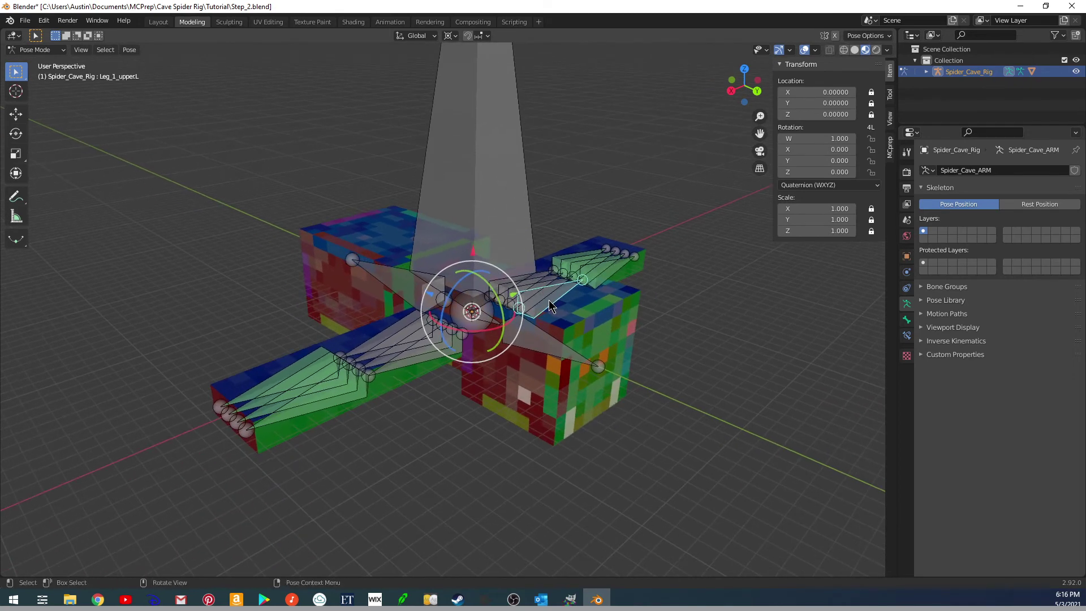
{"action": "left_click", "coordinate": [907, 320]}
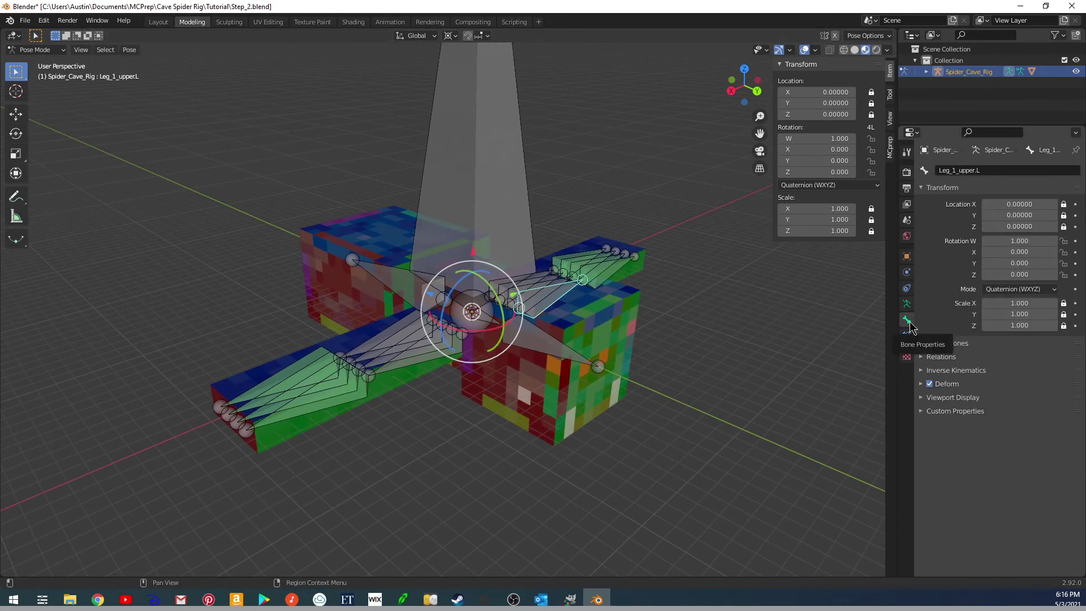
{"action": "left_click", "coordinate": [920, 358]}
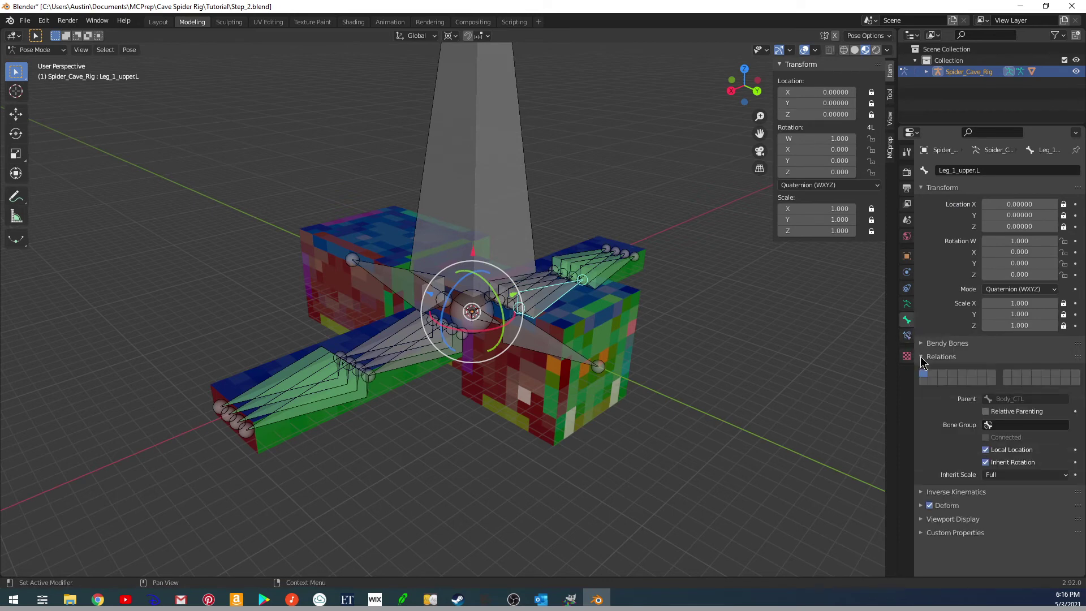
Inspect the first left leg from several angles and test-rotate Leg_1_upper.L, cancelling the rotation.
{"action": "middle_click_drag", "start_coordinate": [438, 353], "coordinate": [543, 400], "text": "shift"}
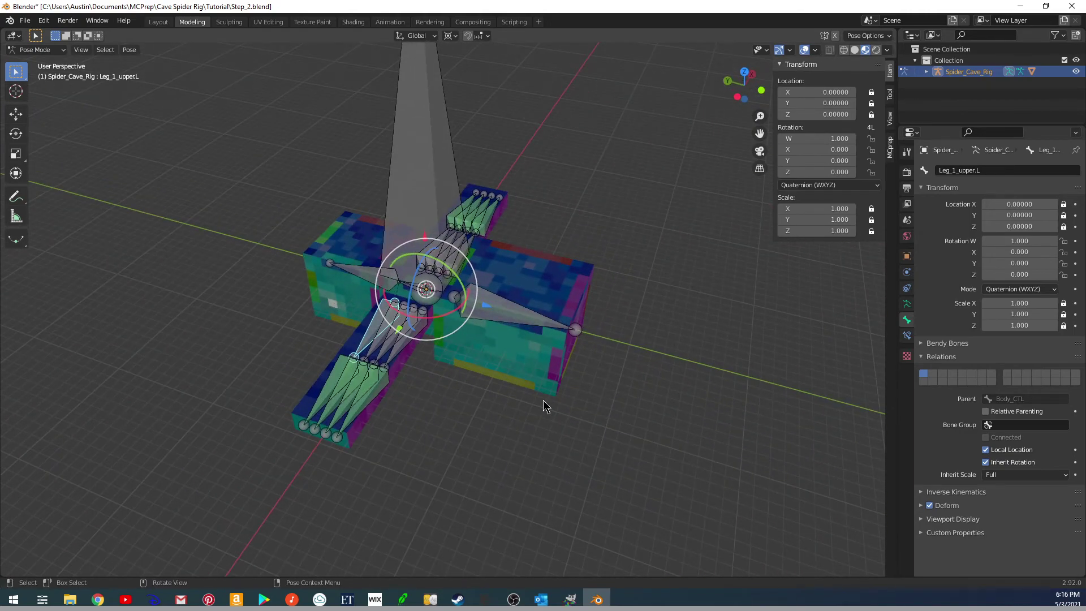
{"action": "scroll", "coordinate": [415, 346], "scroll_direction": "up", "scroll_amount": 4}
{"action": "middle_click_drag", "start_coordinate": [415, 346], "coordinate": [507, 382], "text": "shift"}
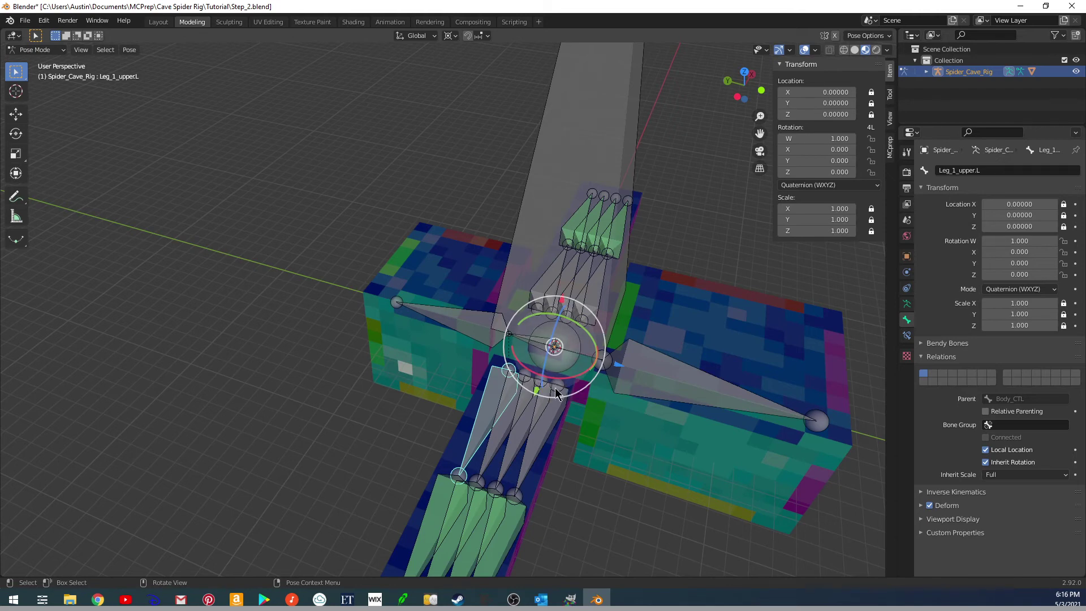
{"action": "middle_click_drag", "start_coordinate": [525, 383], "coordinate": [539, 358]}
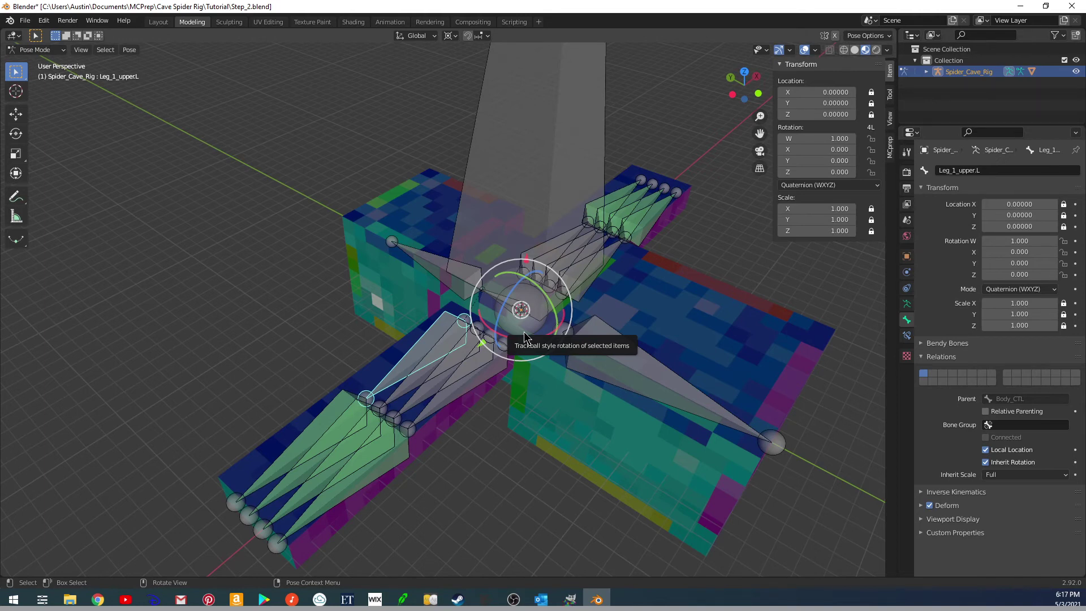
{"action": "middle_click_drag", "start_coordinate": [446, 351], "coordinate": [461, 375], "text": "shift"}
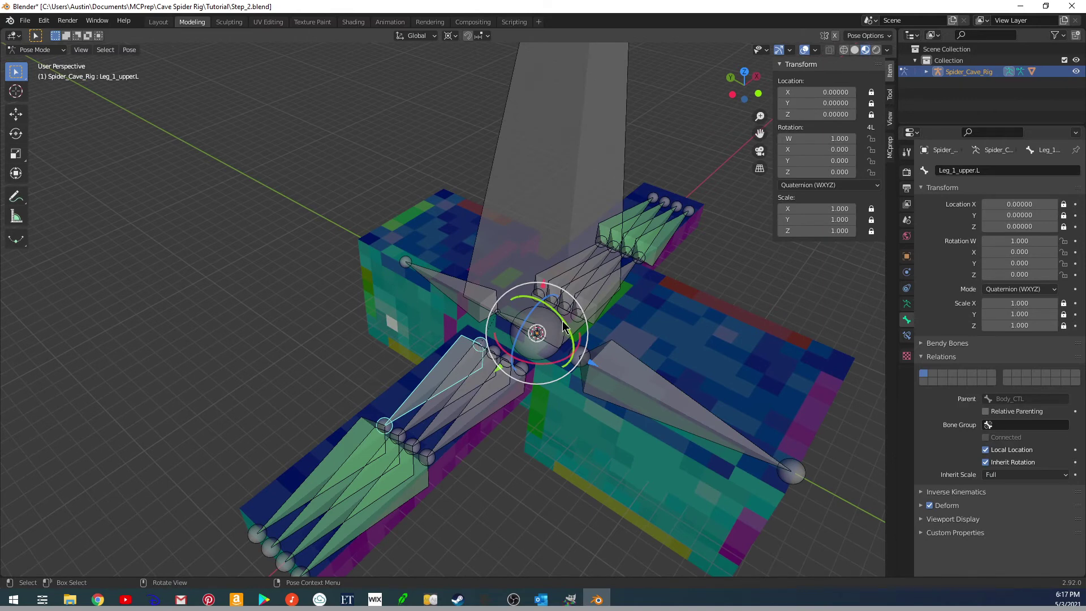
{"action": "middle_click_drag", "start_coordinate": [534, 334], "coordinate": [573, 342], "text": "shift"}
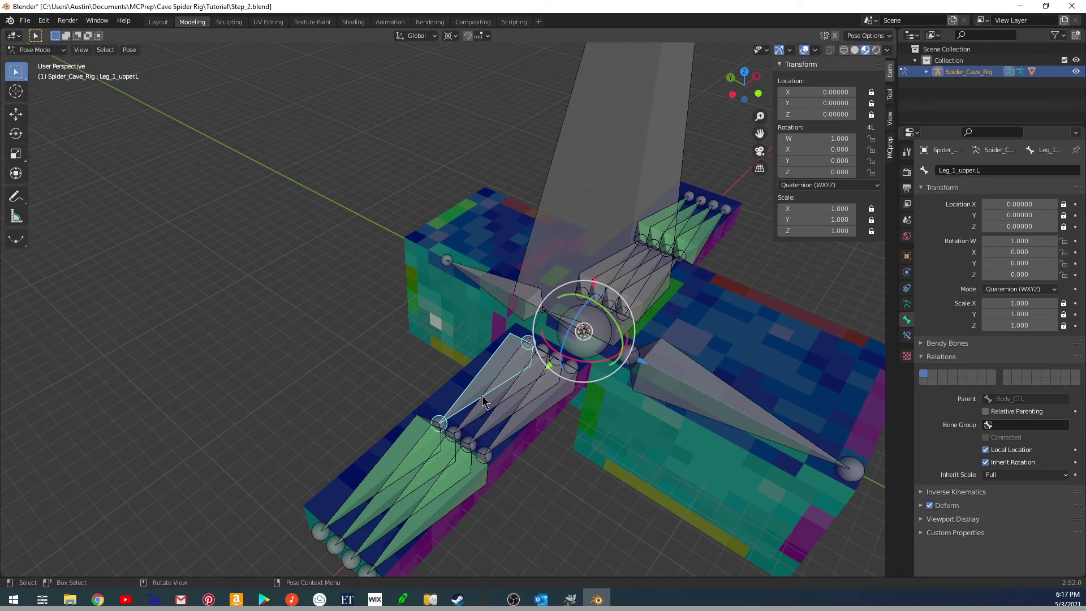
{"action": "key", "text": "r"}
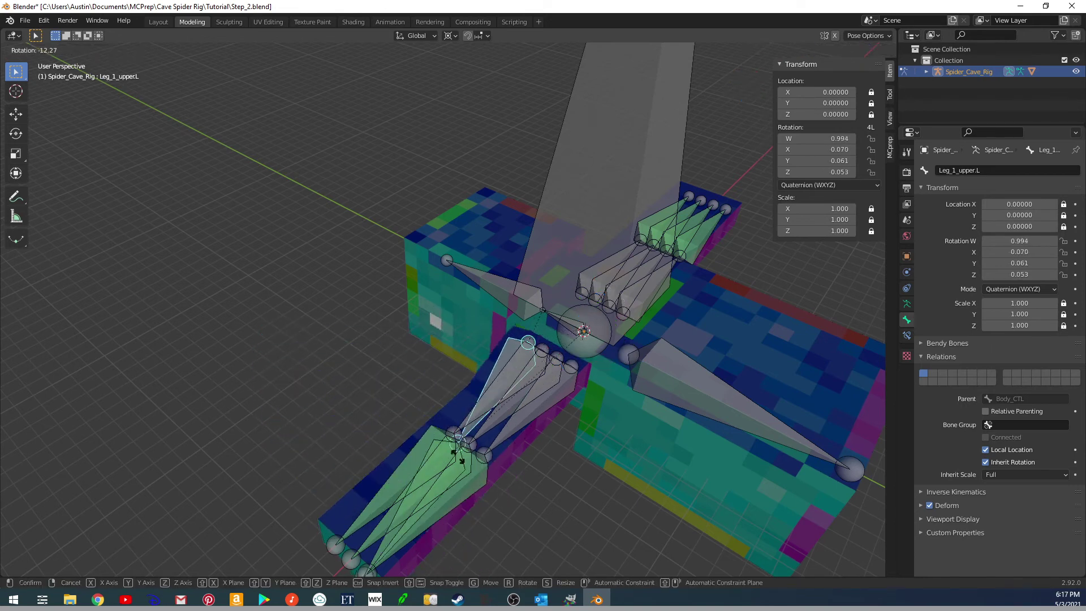
{"action": "key", "text": "Escape"}
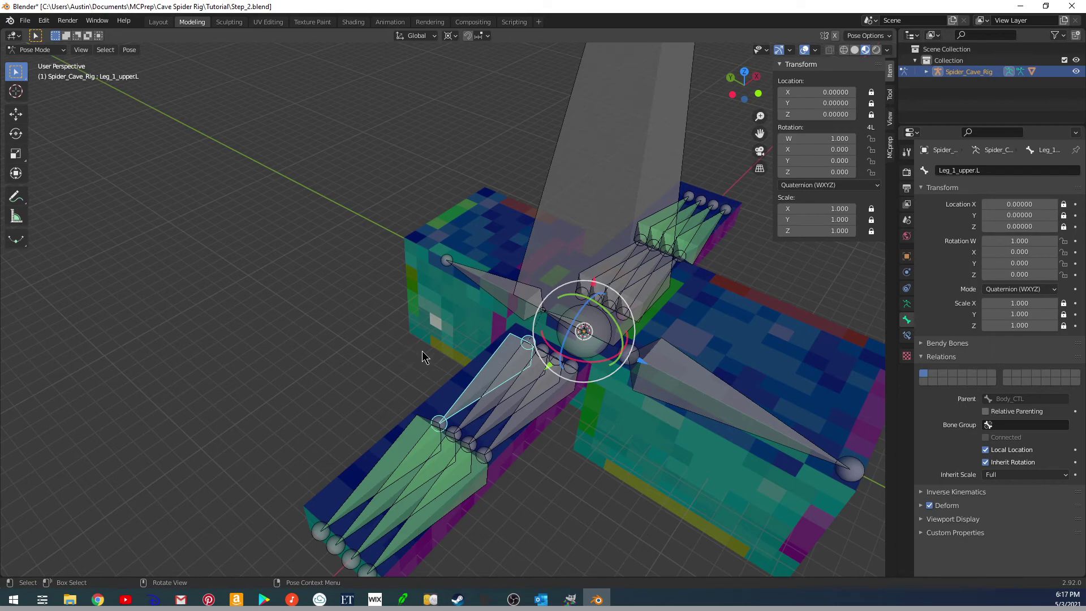
{"action": "middle_click_drag", "start_coordinate": [478, 368], "coordinate": [548, 433]}
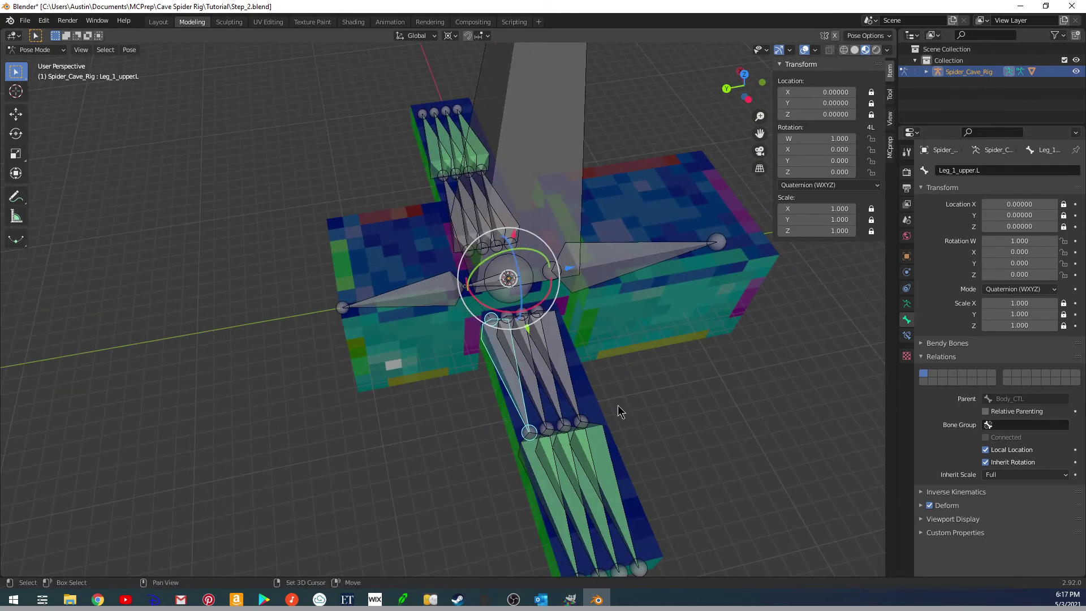
{"action": "middle_click_drag", "start_coordinate": [618, 407], "coordinate": [501, 391]}
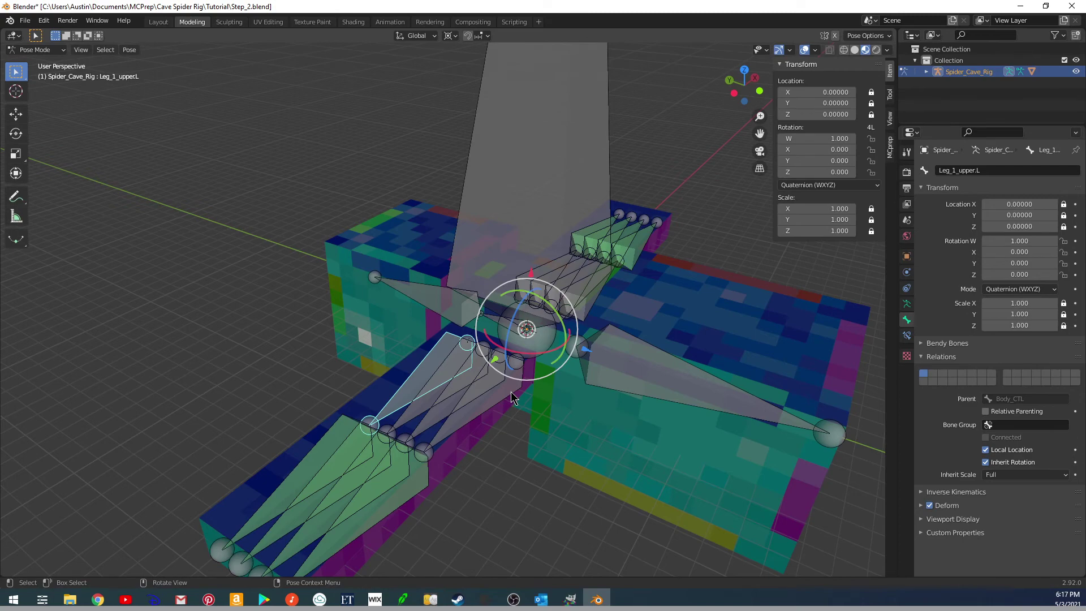
Test the head by trackball-rotating Head_CTL, cancelling the rotation.
{"action": "middle_click_drag", "start_coordinate": [511, 393], "coordinate": [430, 335]}
{"action": "scroll", "coordinate": [480, 378], "scroll_direction": "down", "scroll_amount": 5}
{"action": "left_click", "coordinate": [422, 333]}
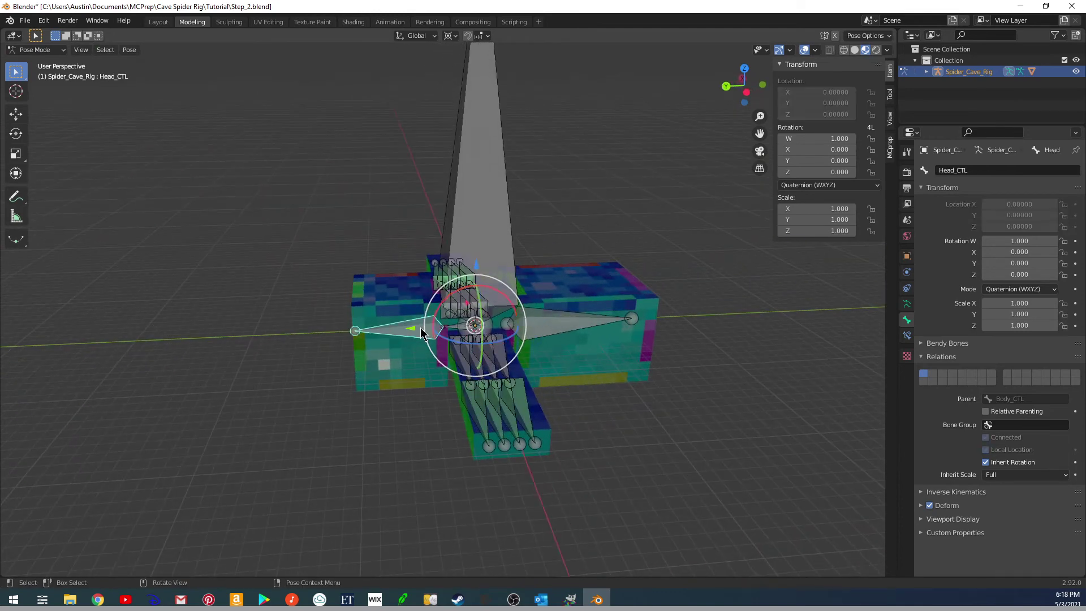
{"action": "left_click_drag", "start_coordinate": [421, 332], "coordinate": [480, 332]}
{"action": "key", "text": "Escape"}
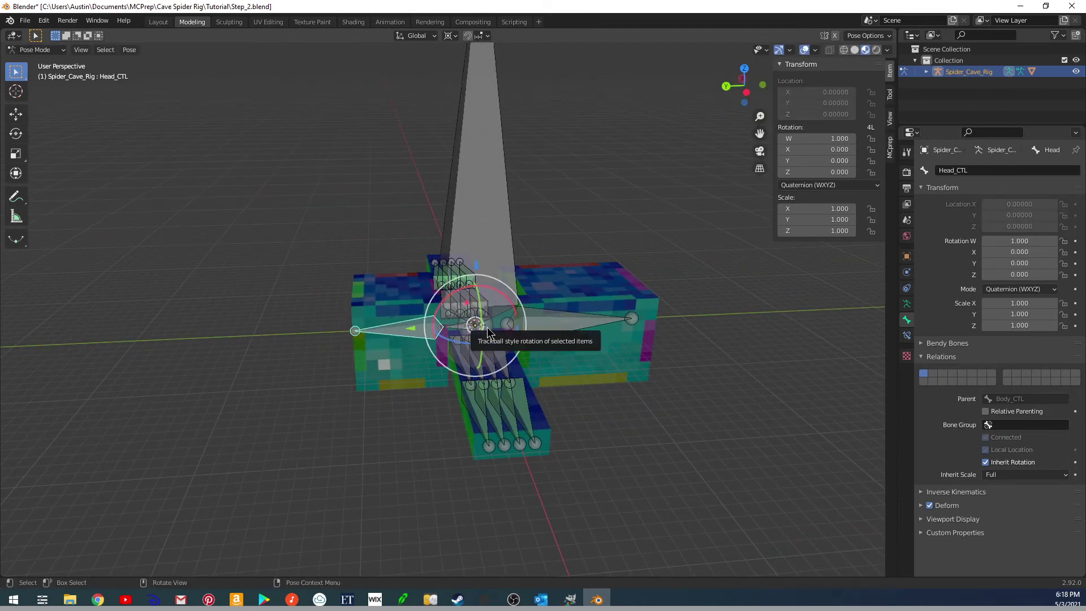
{"action": "left_click", "coordinate": [487, 332]}
Test the abdomen by moving and rotating Abdomen_CTL about the 3D cursor, cancelling each transform.
{"action": "middle_click_drag", "start_coordinate": [596, 346], "coordinate": [507, 400]}
{"action": "key", "text": "g"}
{"action": "left_click", "coordinate": [530, 379]}
{"action": "left_click", "coordinate": [530, 379]}
{"action": "key", "text": "r"}
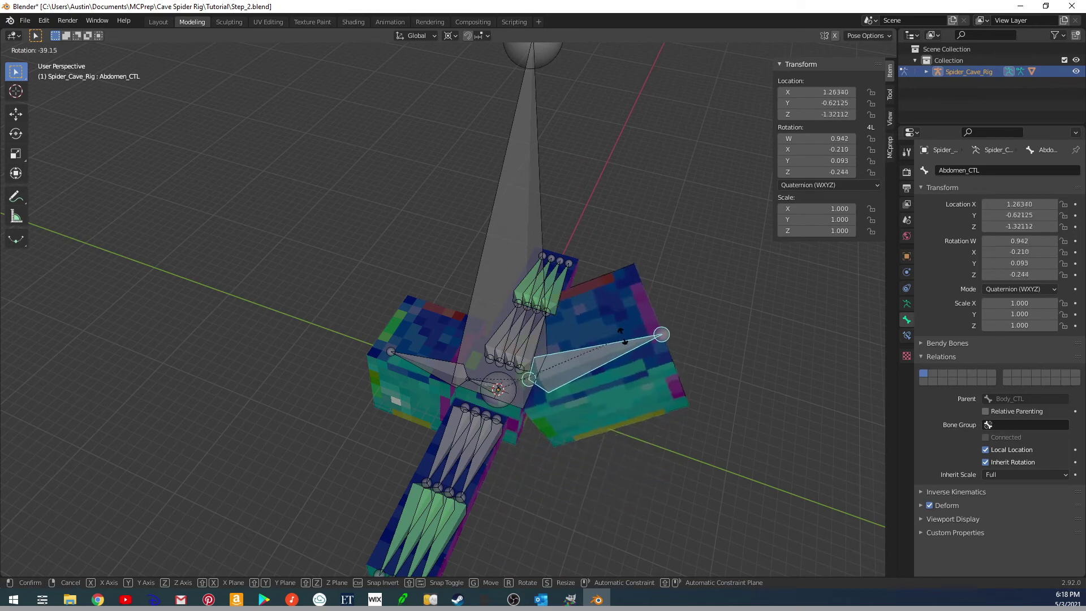
{"action": "right_click", "coordinate": [616, 412]}
{"action": "middle_click_drag", "start_coordinate": [615, 413], "coordinate": [550, 415]}
{"action": "key", "text": "r"}
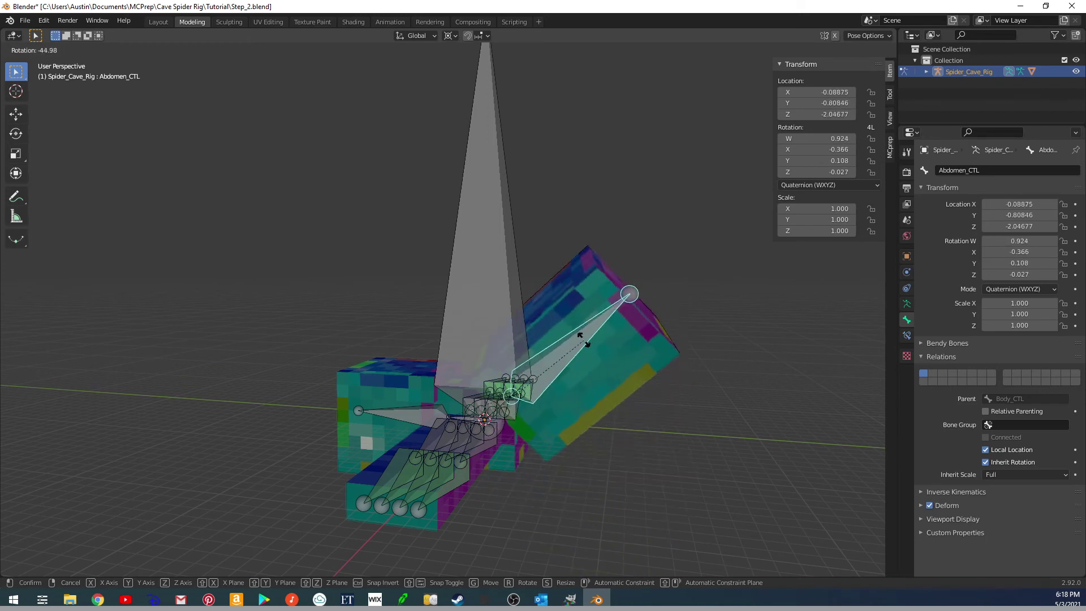
{"action": "key", "text": "Escape"}
Set the transform pivot point to Median Point and test-rotate Abdomen_CTL, cancelling the rotation.
{"action": "left_click", "coordinate": [451, 36]}
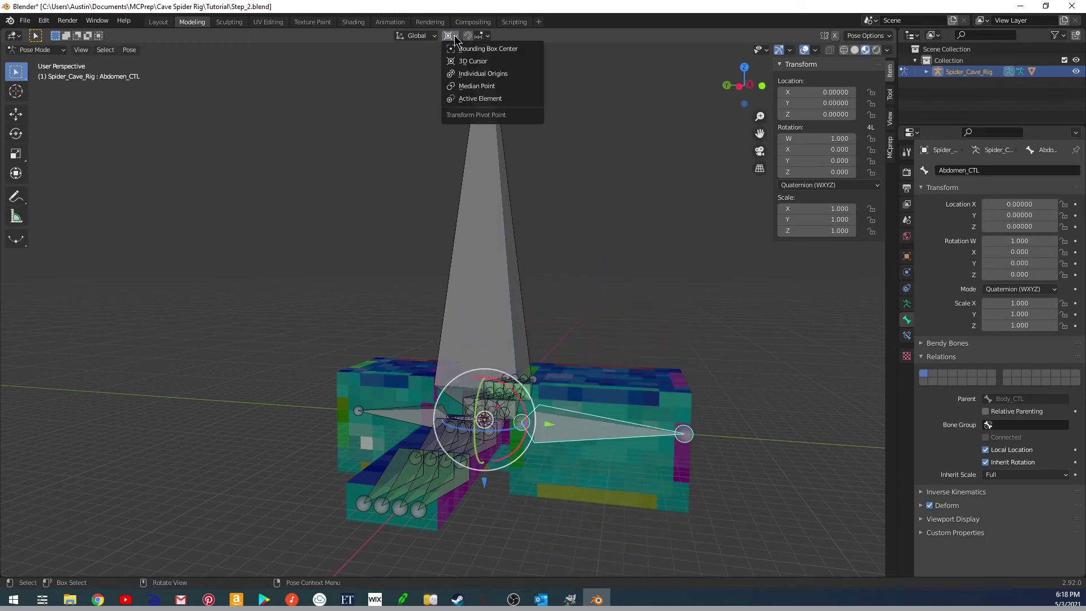
{"action": "left_click", "coordinate": [476, 86]}
{"action": "key", "text": "r"}
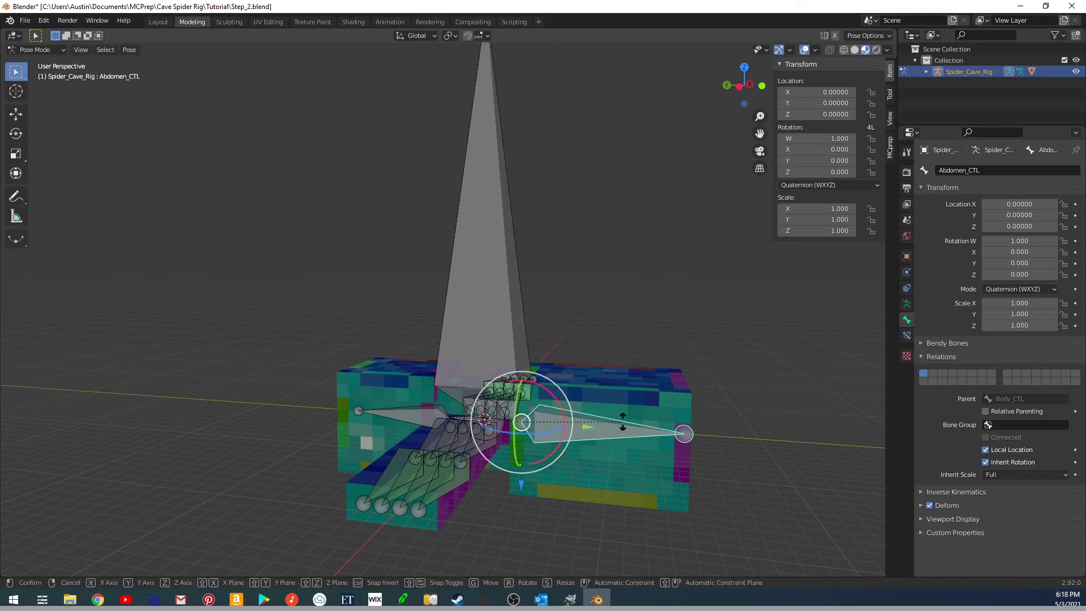
{"action": "key", "text": "Escape"}
Lock the location and scale of Abdomen_CTL on all axes and test-rotate the bone, cancelling the rotation.
{"action": "middle_click_drag", "start_coordinate": [596, 430], "coordinate": [526, 478]}
{"action": "left_click", "coordinate": [1064, 204]}
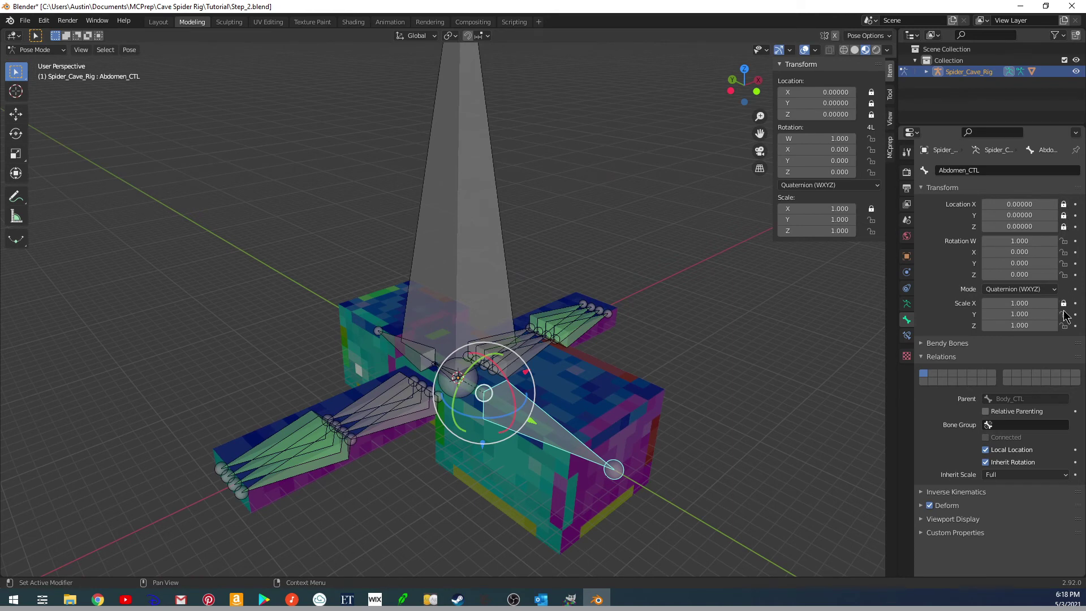
{"action": "middle_click_drag", "start_coordinate": [588, 448], "coordinate": [617, 396]}
{"action": "key", "text": "r"}
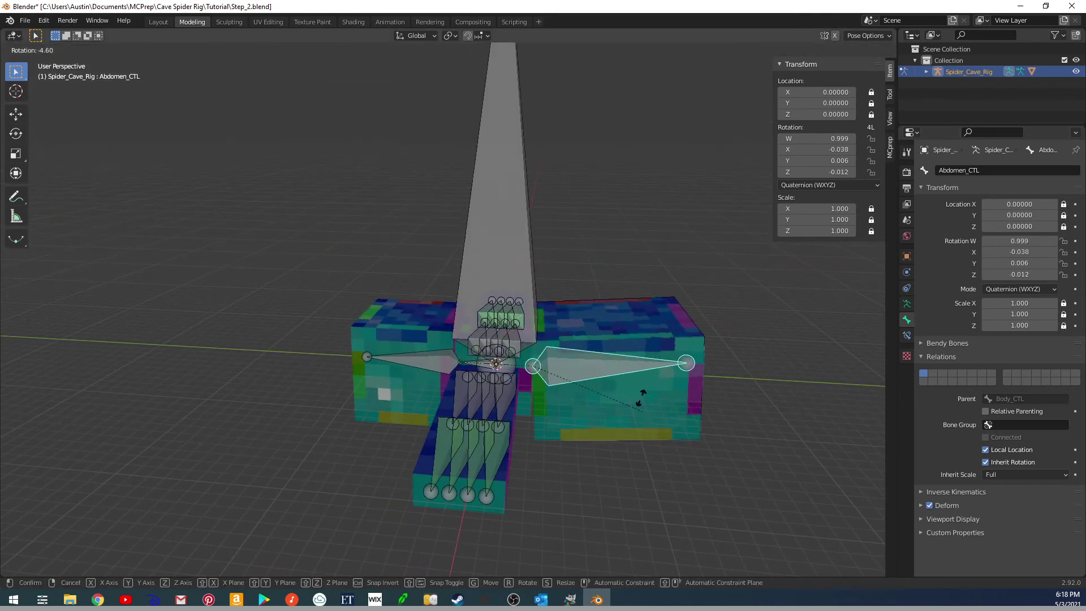
{"action": "key", "text": "Escape"}
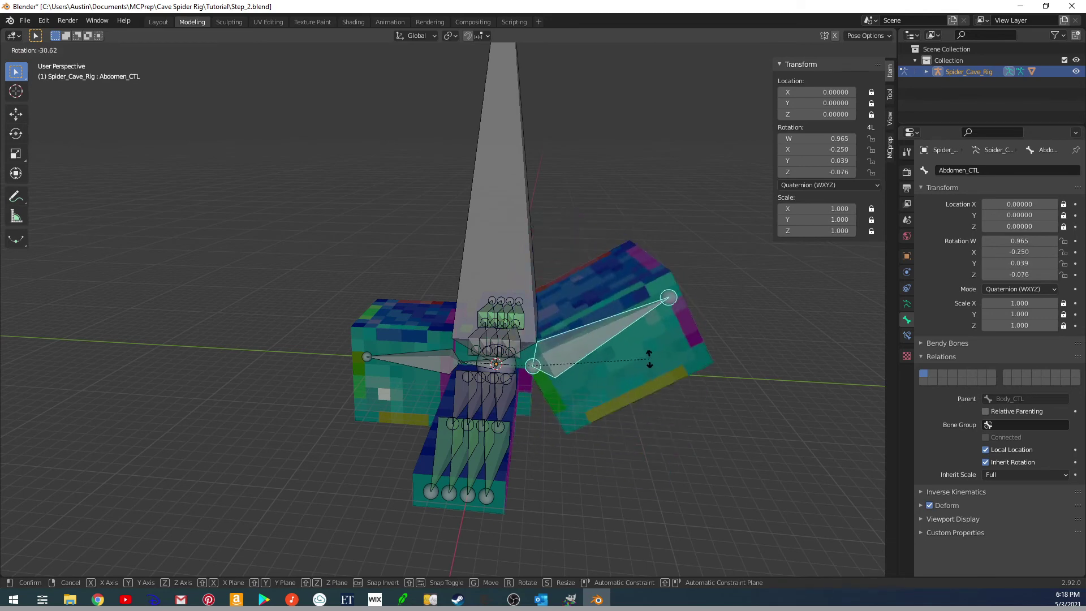
Set the transform pivot point to 3D Cursor and test-rotate Abdomen_CTL, cancelling the rotation.
{"action": "left_click", "coordinate": [450, 35]}
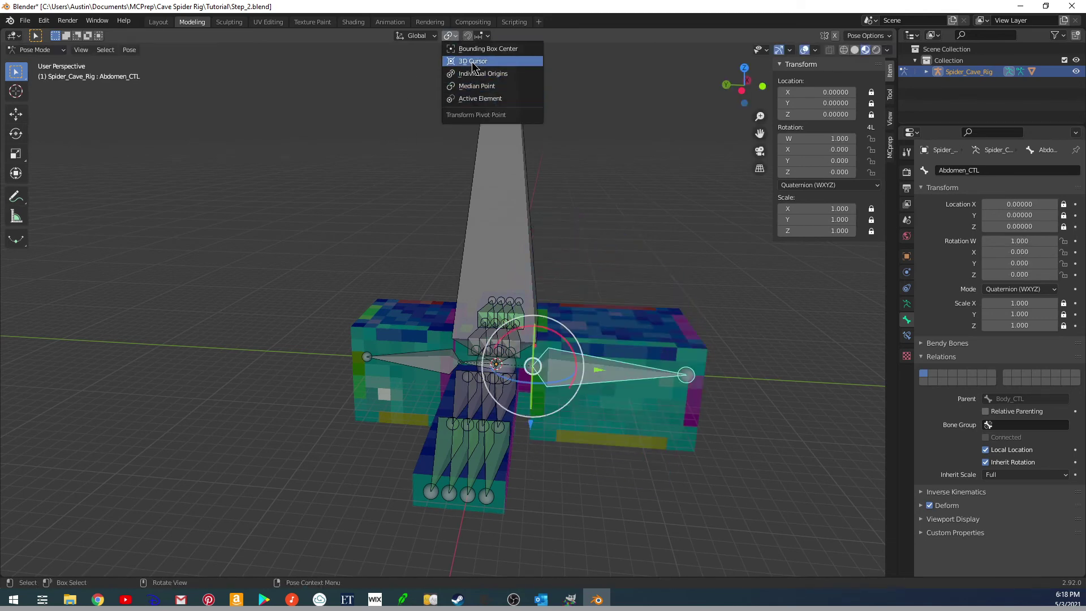
{"action": "left_click", "coordinate": [480, 98]}
{"action": "key", "text": "r"}
{"action": "key", "text": "Escape"}
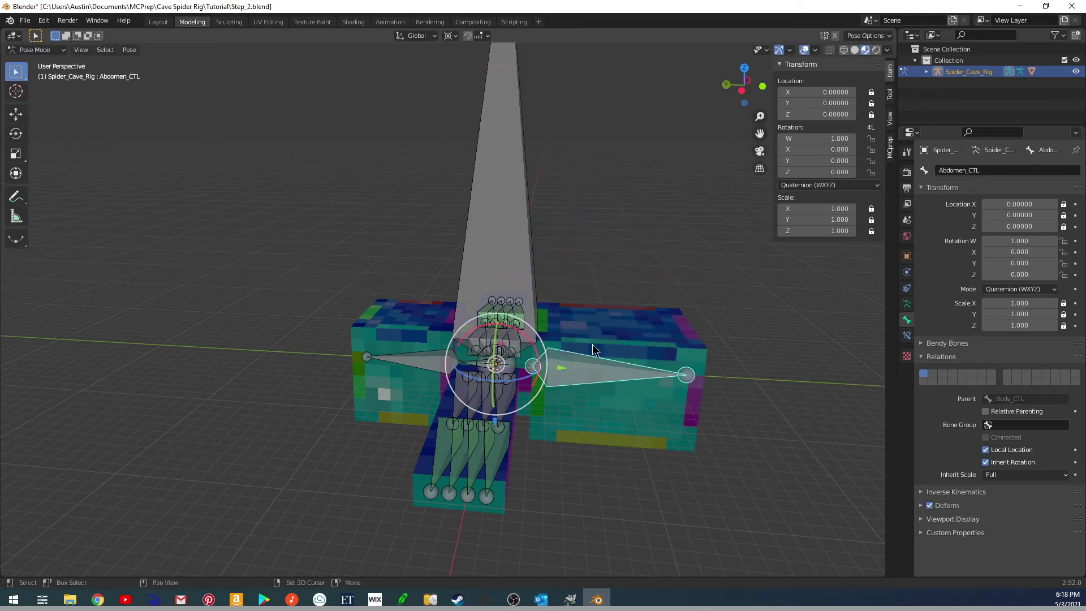
Lock the scale of Head_CTL on all axes and check the transform locks of Leg_1_upper.L.
{"action": "middle_click_drag", "start_coordinate": [593, 344], "coordinate": [470, 340]}
{"action": "left_click", "coordinate": [463, 338]}
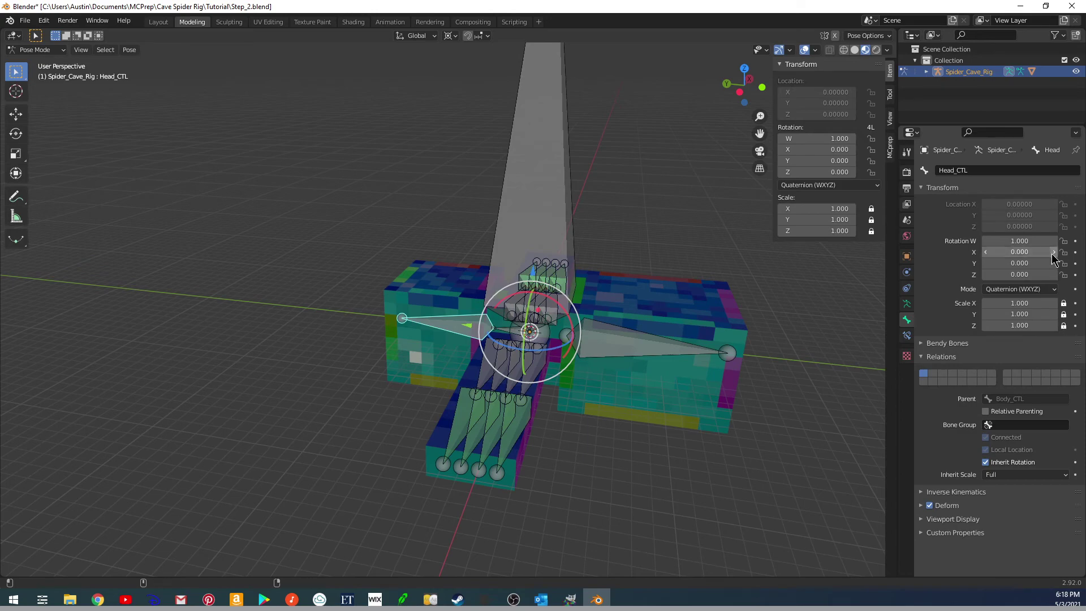
{"action": "middle_click_drag", "start_coordinate": [591, 340], "coordinate": [627, 344], "text": "shift"}
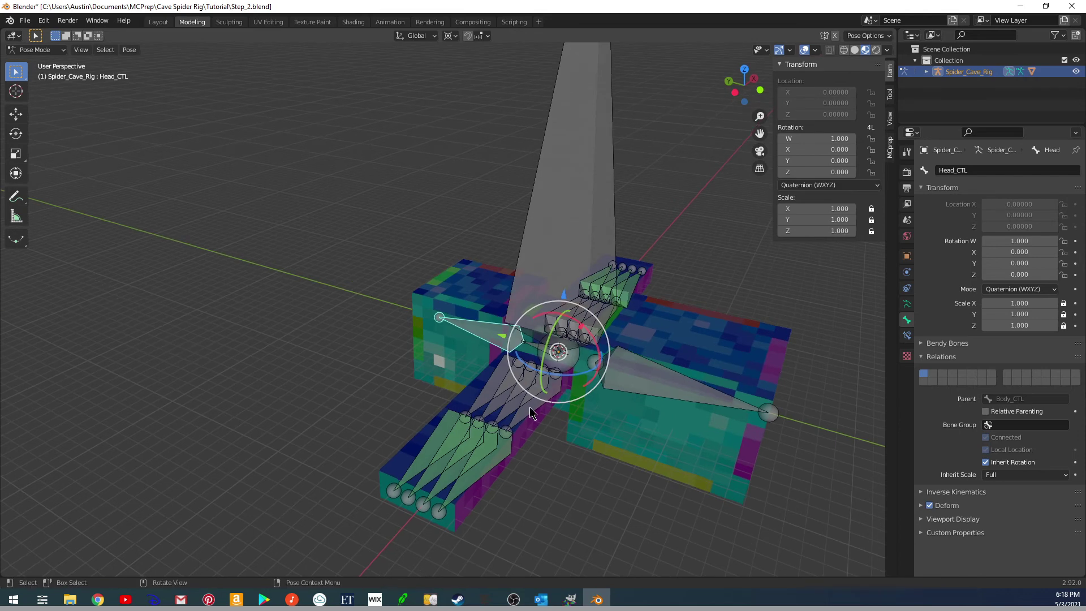
{"action": "left_click", "coordinate": [513, 410]}
{"action": "left_click", "coordinate": [491, 409]}
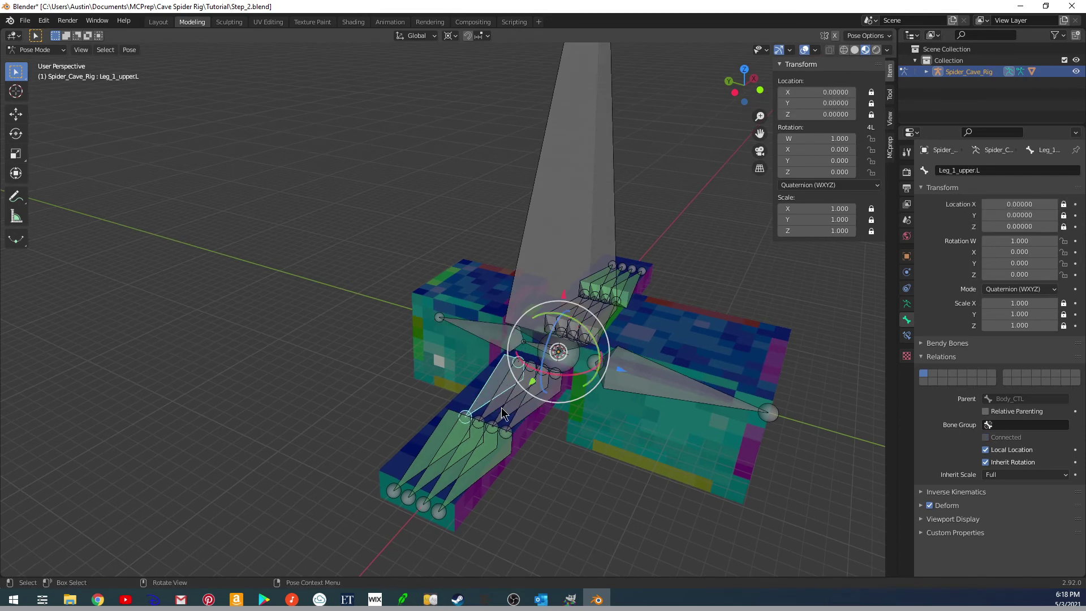
{"action": "middle_click_drag", "start_coordinate": [491, 409], "coordinate": [526, 337], "text": "shift"}
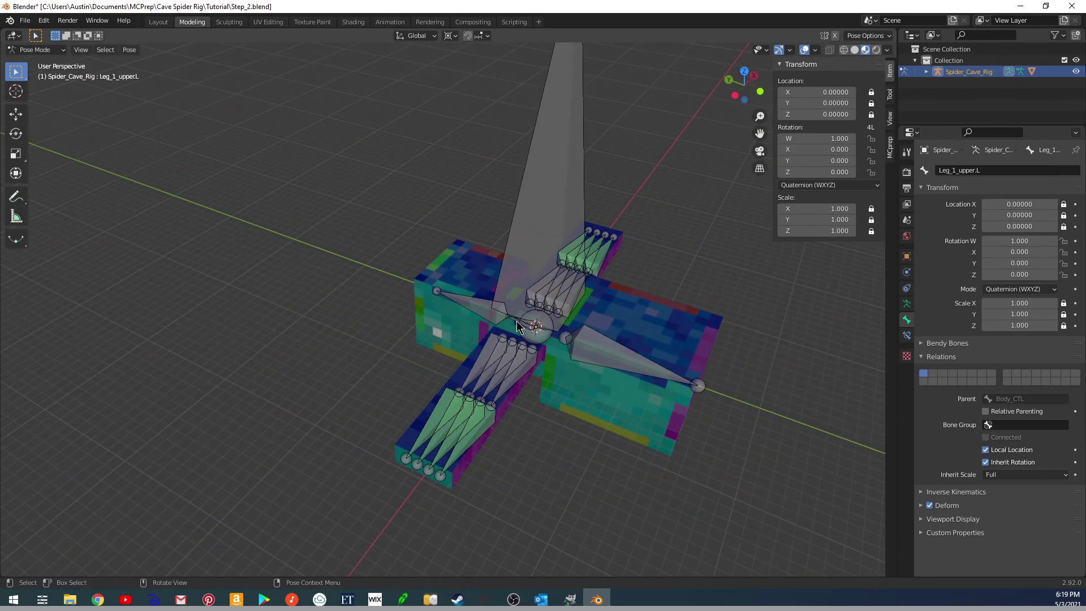
Lock the scale of Body_CTL on the X, Y and Z axes.
{"action": "left_click", "coordinate": [518, 327]}
{"action": "left_click", "coordinate": [517, 327]}
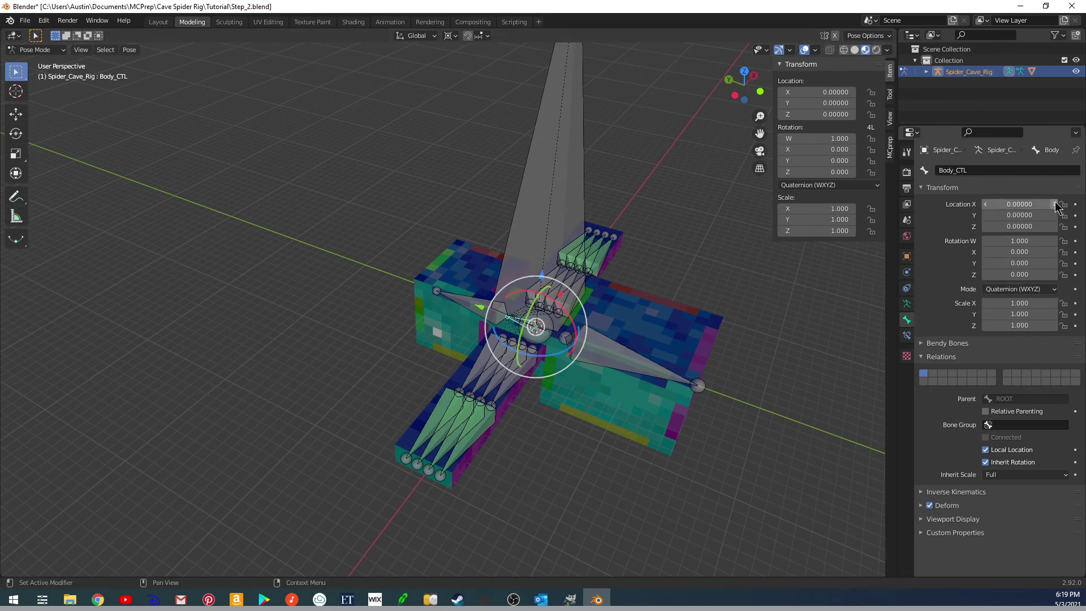
{"action": "left_click", "coordinate": [1064, 304]}
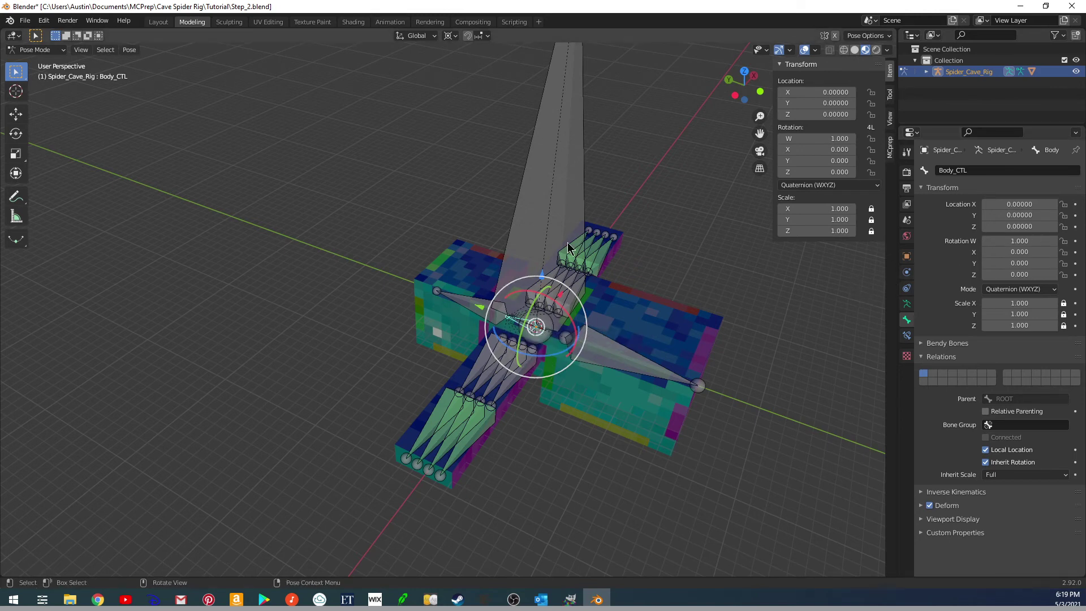
Test-scale the whole rig with the ROOT bone, cancelling the scaling.
{"action": "left_click", "coordinate": [575, 187]}
{"action": "key", "text": "s"}
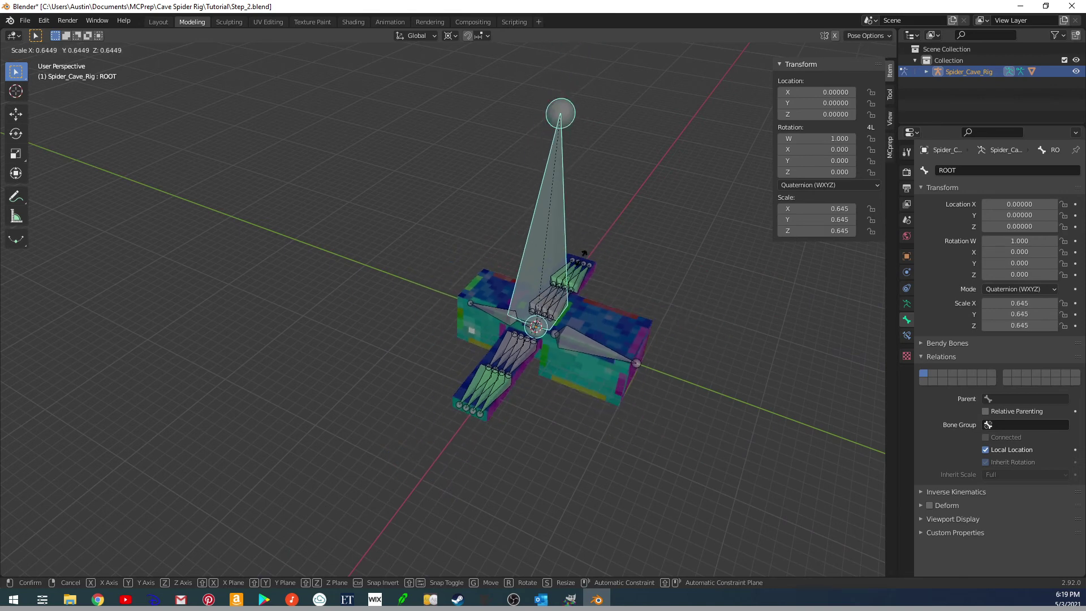
{"action": "key", "text": "Escape"}
{"action": "middle_click_drag", "start_coordinate": [604, 283], "coordinate": [606, 322]}
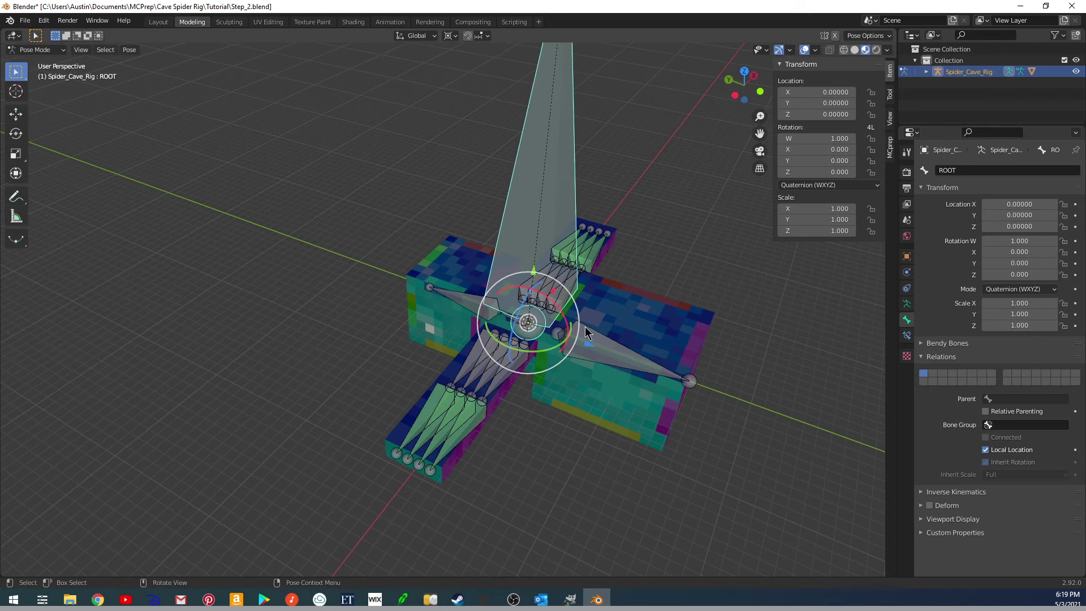
Put the armature in Edit Mode in top view and select the four right upper leg bones.
{"action": "left_click", "coordinate": [474, 360]}
{"action": "middle_click_drag", "start_coordinate": [552, 349], "coordinate": [538, 351]}
{"action": "key", "text": "KP_7"}
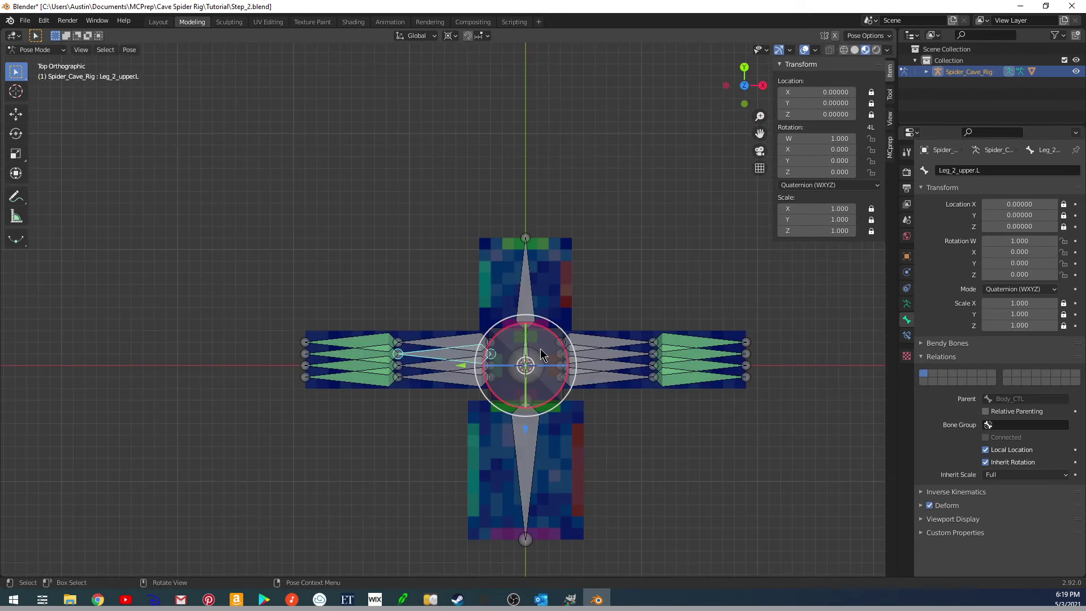
{"action": "key", "text": "ctrl+Tab"}
{"action": "left_click", "coordinate": [604, 374]}
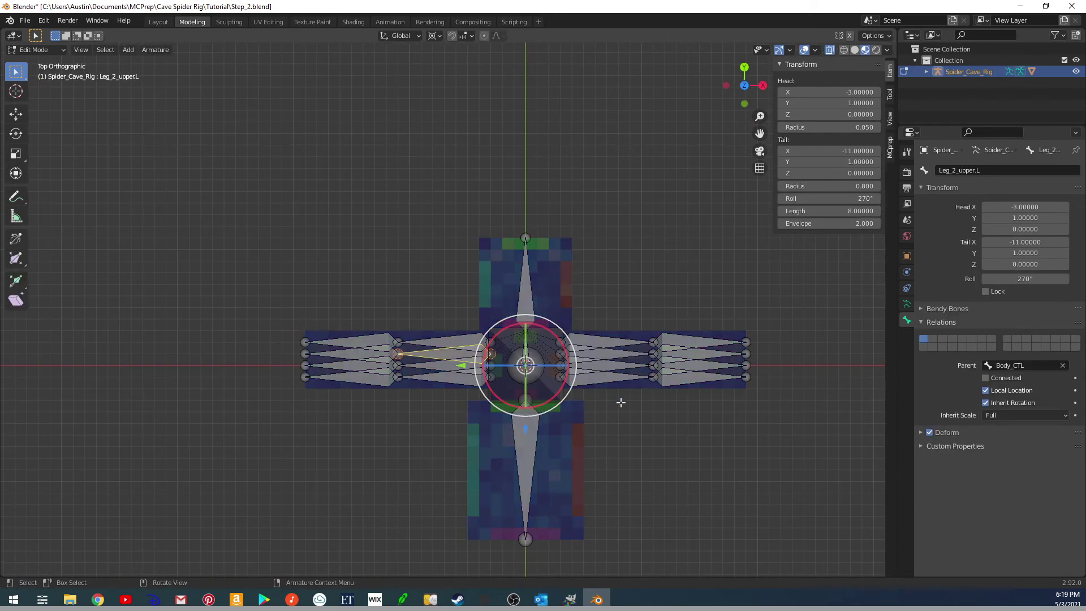
{"action": "left_click_drag", "start_coordinate": [654, 416], "coordinate": [555, 309]}
Add the four left upper leg bones to the selection, with Leg_1_upper.L as the active bone.
{"action": "scroll", "coordinate": [589, 327], "scroll_direction": "up", "scroll_amount": 3}
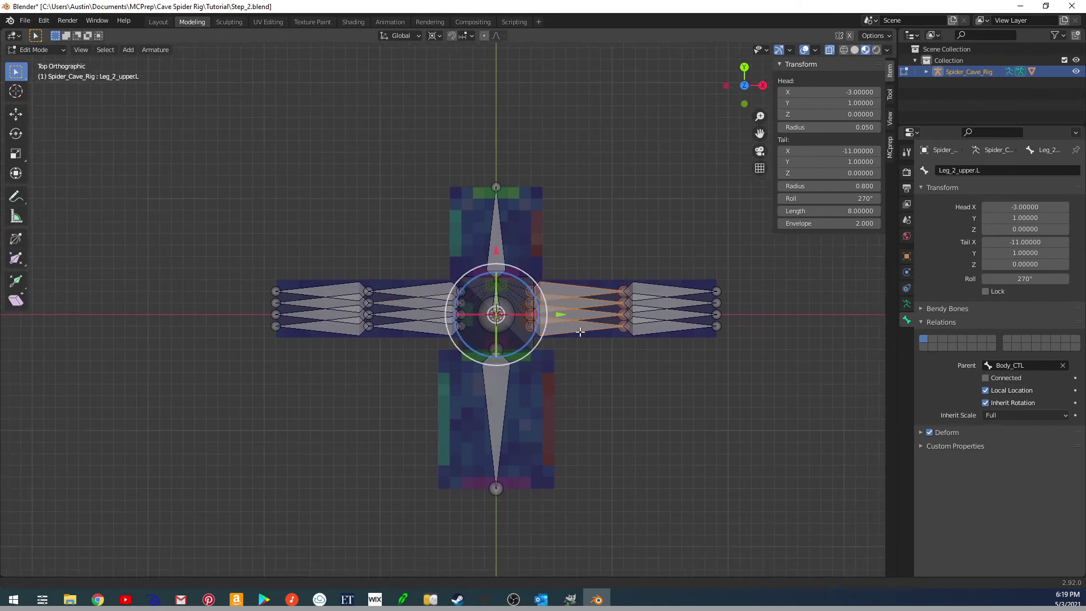
{"action": "middle_click_drag", "start_coordinate": [583, 335], "coordinate": [542, 343], "text": "shift"}
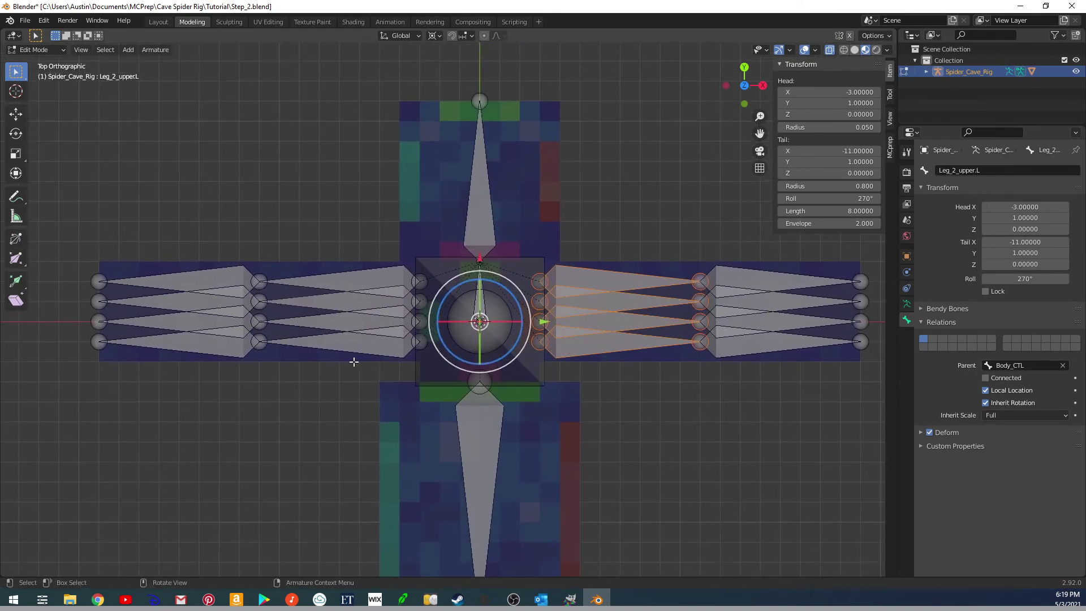
{"action": "key", "text": "b"}
{"action": "left_click_drag", "start_coordinate": [363, 382], "coordinate": [324, 229], "text": "shift"}
{"action": "left_click", "coordinate": [371, 345], "text": "shift"}
{"action": "left_click", "coordinate": [344, 320], "text": "shift"}
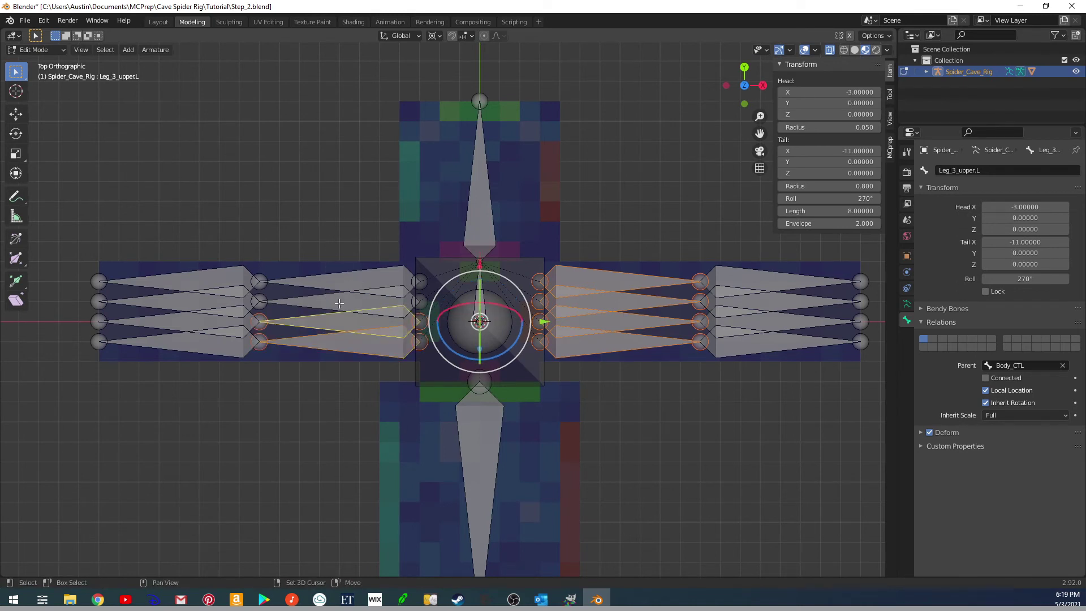
{"action": "left_click", "coordinate": [341, 301], "text": "shift"}
{"action": "left_click", "coordinate": [340, 282], "text": "shift"}
Duplicate the eight selected upper leg bones in place and expand the contents of Spider_Cave_Rig.
{"action": "key", "text": "shift+d"}
{"action": "right_click", "coordinate": [442, 321]}
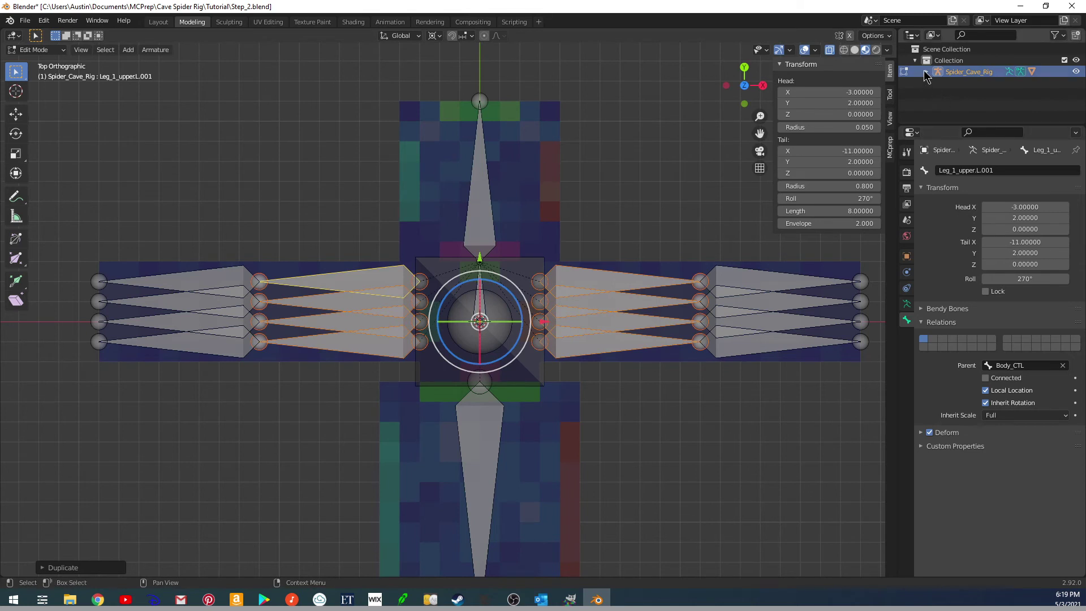
{"action": "left_click", "coordinate": [926, 72]}
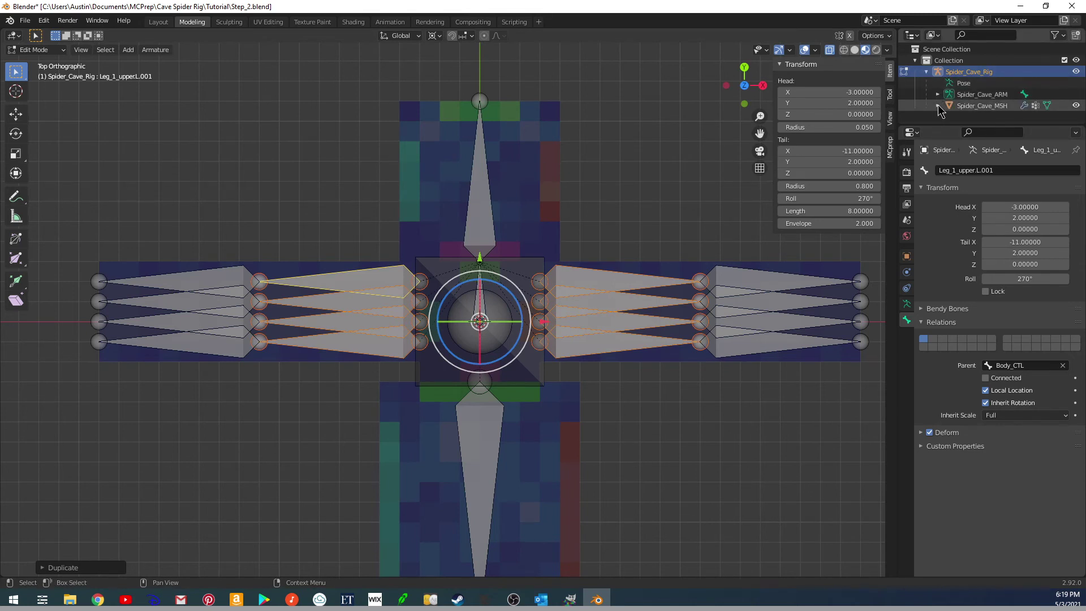
Enlarge the outliner and expand Spider_Cave_ARM, ROOT and Body_CTL down to the duplicated leg bones.
{"action": "left_click", "coordinate": [938, 94]}
{"action": "scroll", "coordinate": [945, 102], "scroll_direction": "down", "scroll_amount": 1}
{"action": "left_click", "coordinate": [949, 102]}
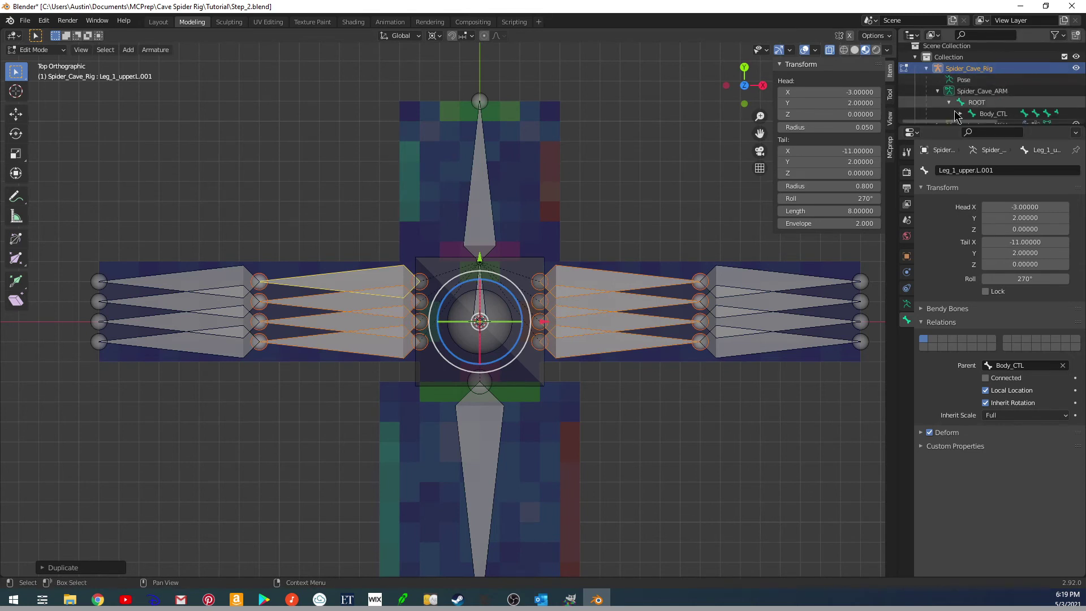
{"action": "left_click_drag", "start_coordinate": [956, 122], "coordinate": [959, 202]}
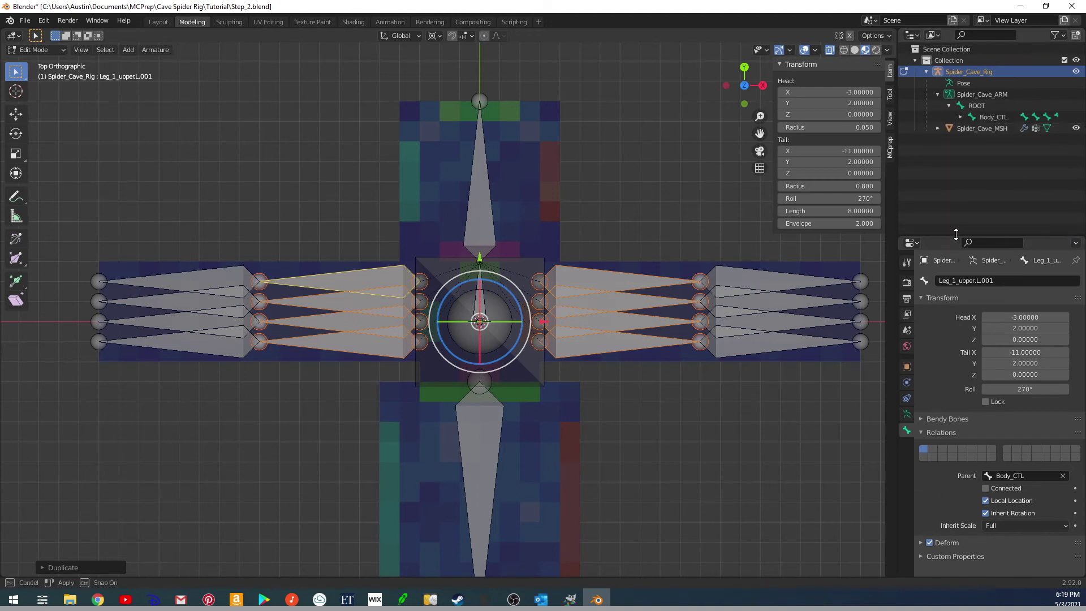
{"action": "left_click", "coordinate": [961, 118]}
{"action": "scroll", "coordinate": [963, 136], "scroll_direction": "down", "scroll_amount": 4}
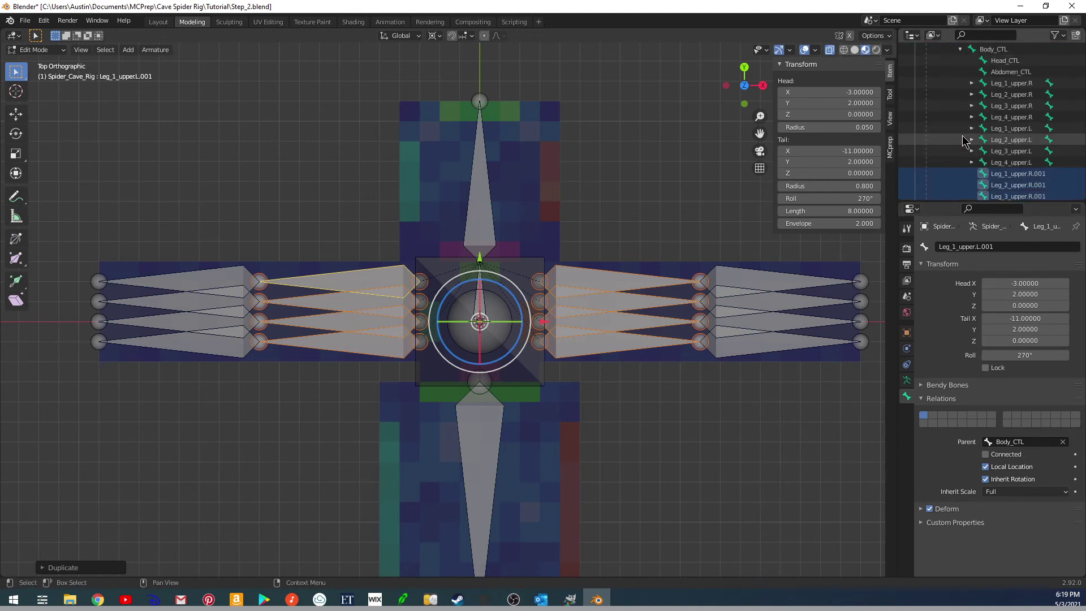
Rename the duplicated bone Leg_1_upper.R.001 as Leg_1_MCH.R.
{"action": "scroll", "coordinate": [967, 139], "scroll_direction": "down", "scroll_amount": 1}
{"action": "left_click", "coordinate": [1005, 108]}
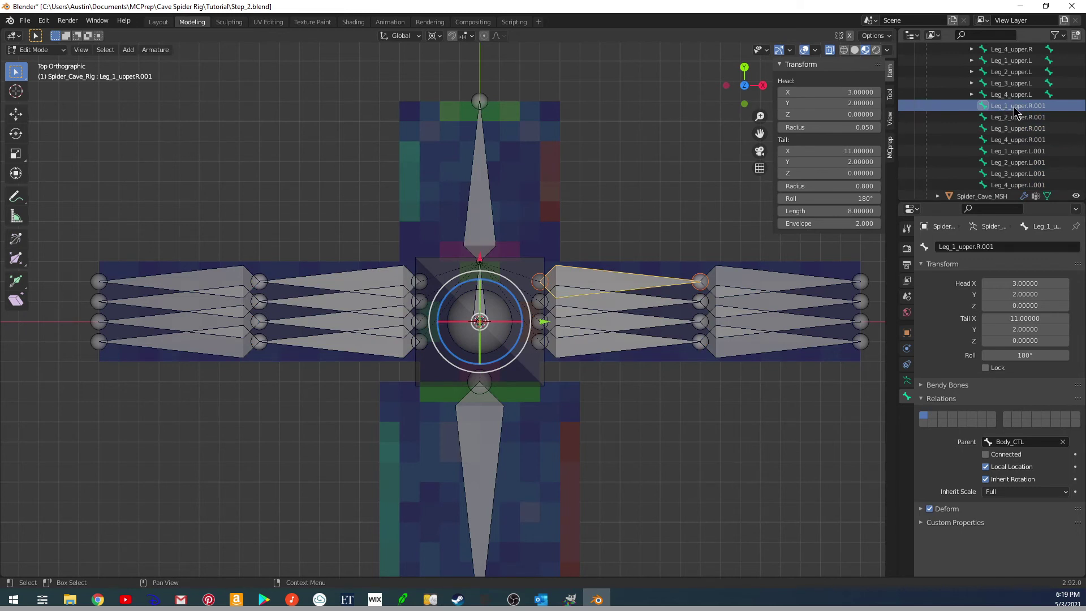
{"action": "double_click", "coordinate": [1016, 109]}
{"action": "scroll", "coordinate": [1014, 107], "scroll_direction": "up", "scroll_amount": 1}
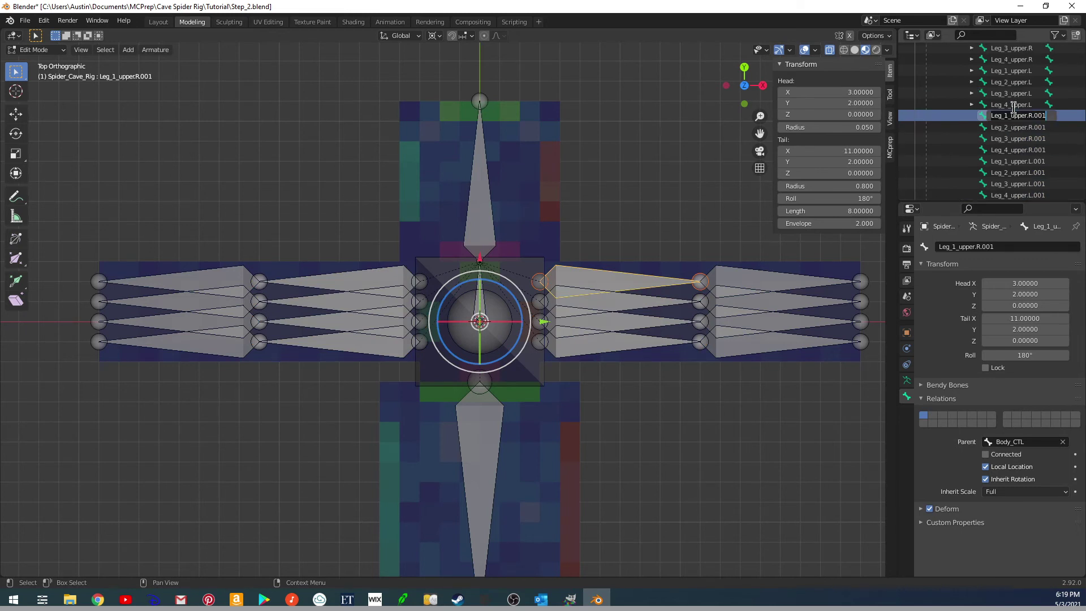
{"action": "key", "text": "ctrl+a"}
{"action": "type", "text": "Leg_1_MCH.R"}
{"action": "key", "text": "Return"}
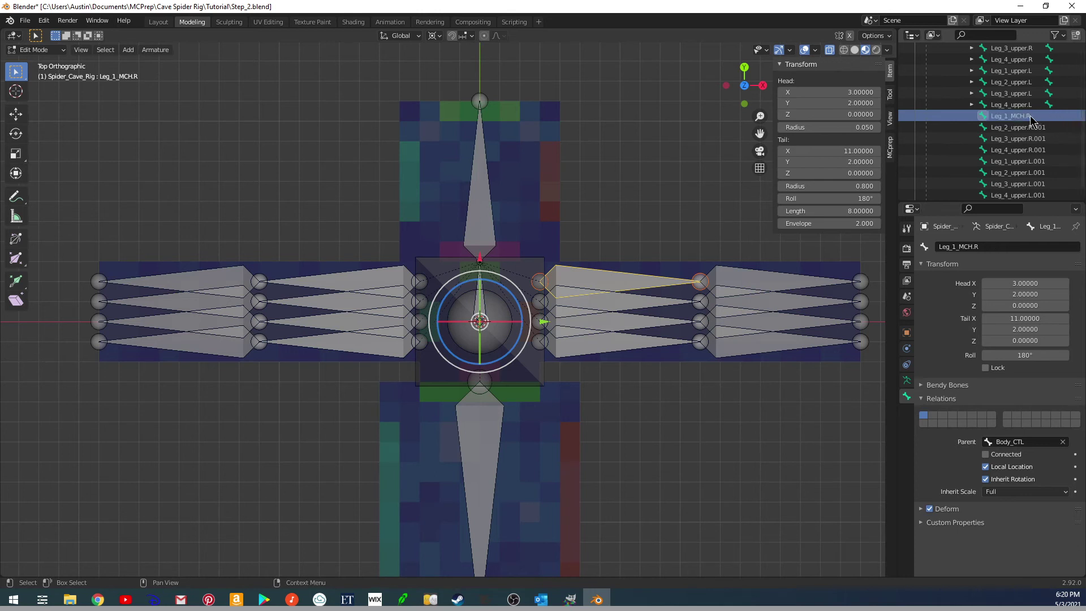
Rename the duplicated bone Leg_2_upper.R.001 as Leg_2_MCH.R.
{"action": "left_click", "coordinate": [1017, 128]}
{"action": "scroll", "coordinate": [1015, 128], "scroll_direction": "down", "scroll_amount": 1}
{"action": "double_click", "coordinate": [1010, 116]}
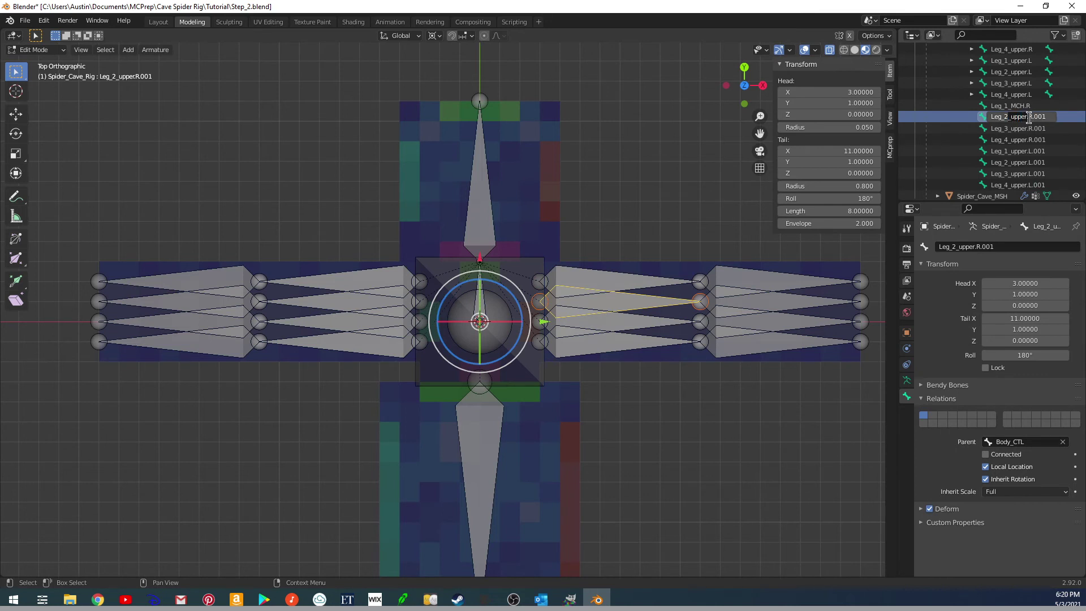
{"action": "left_click", "coordinate": [1011, 117]}
{"action": "key", "text": "shift+End"}
{"action": "type", "text": "MCH"}
{"action": "key", "text": "Return"}
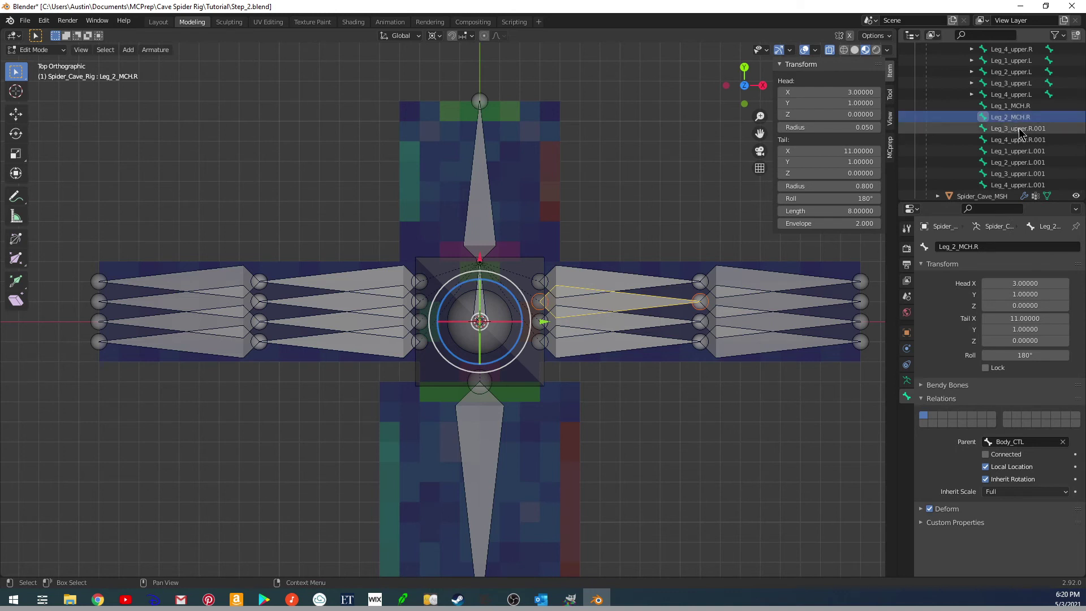
Rename Leg_3_upper.R.001 as Leg_3_MCH.R and Leg_4_upper.R.001 as Leg_4_MCH.R.
{"action": "left_click", "coordinate": [1019, 129]}
{"action": "double_click", "coordinate": [1048, 128]}
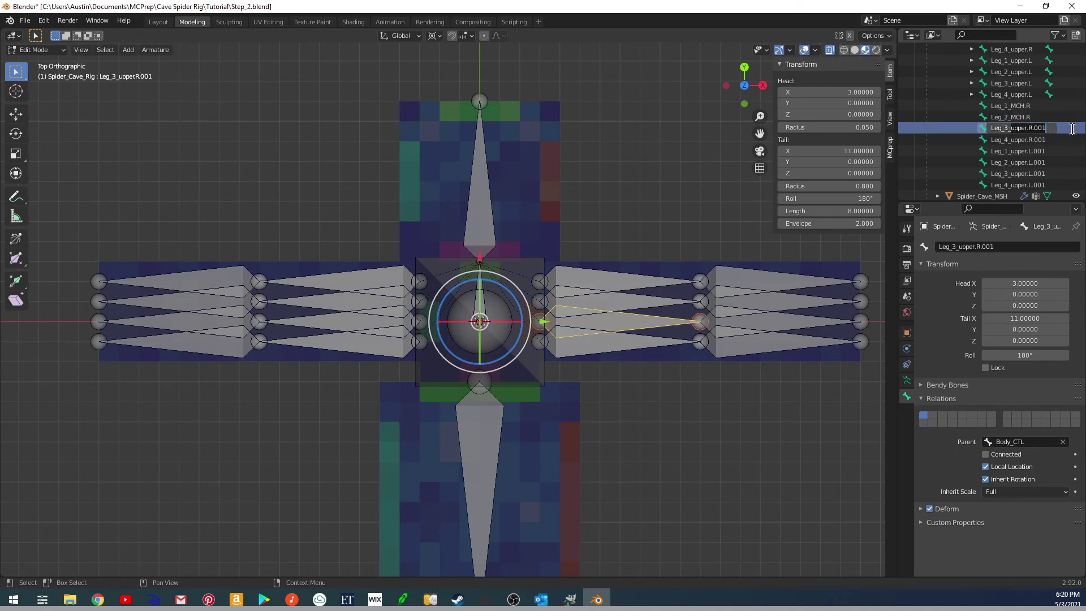
{"action": "key", "text": "shift+End"}
{"action": "type", "text": "MCH.R"}
{"action": "key", "text": "Return"}
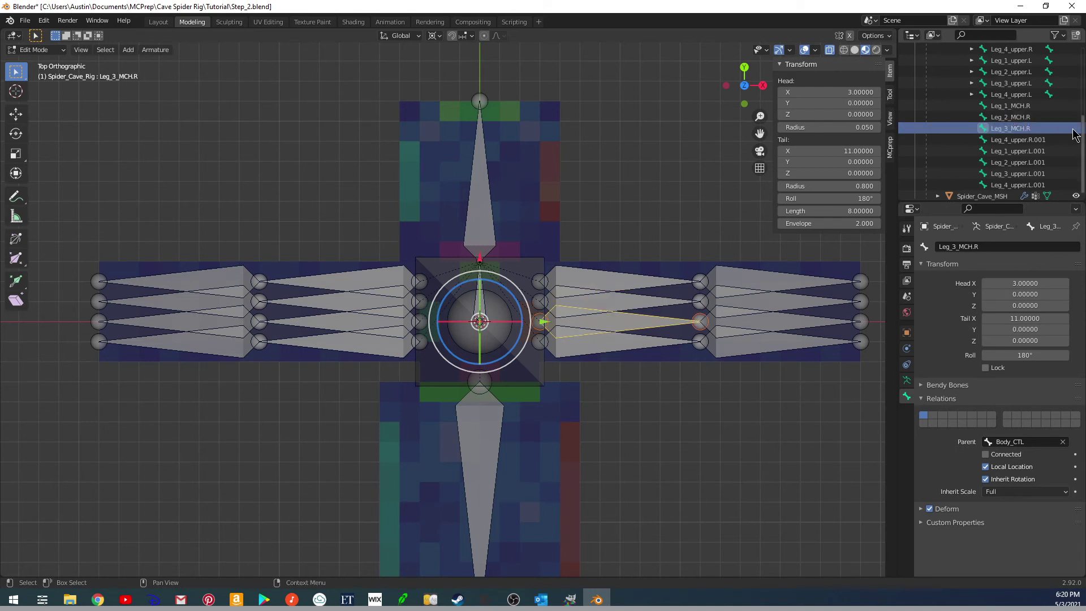
{"action": "left_click", "coordinate": [1017, 142]}
{"action": "double_click", "coordinate": [1014, 139]}
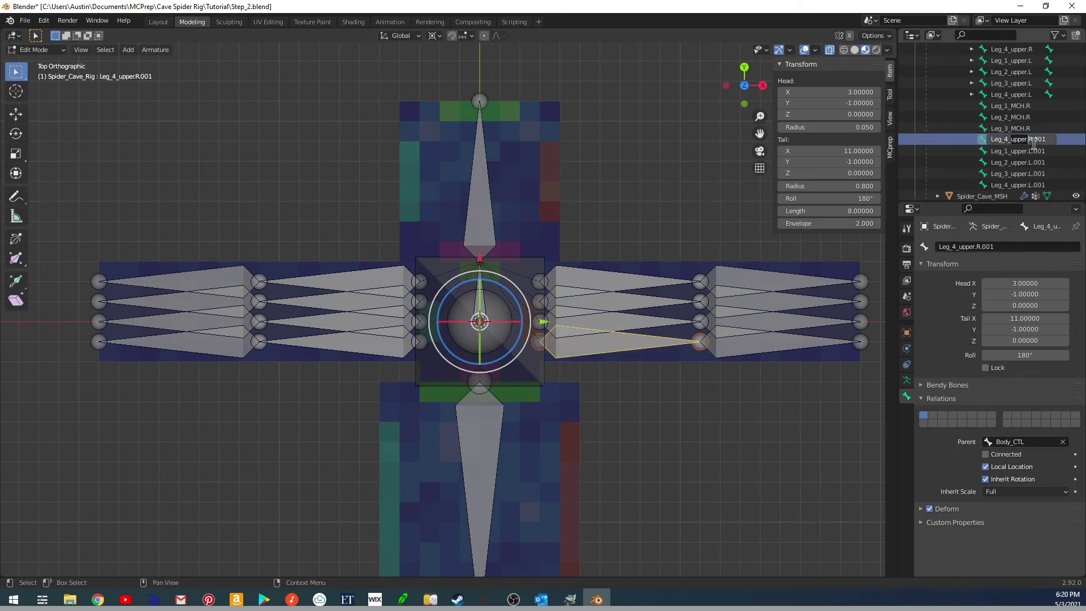
{"action": "type", "text": "MCH.R"}
{"action": "key", "text": "Return"}
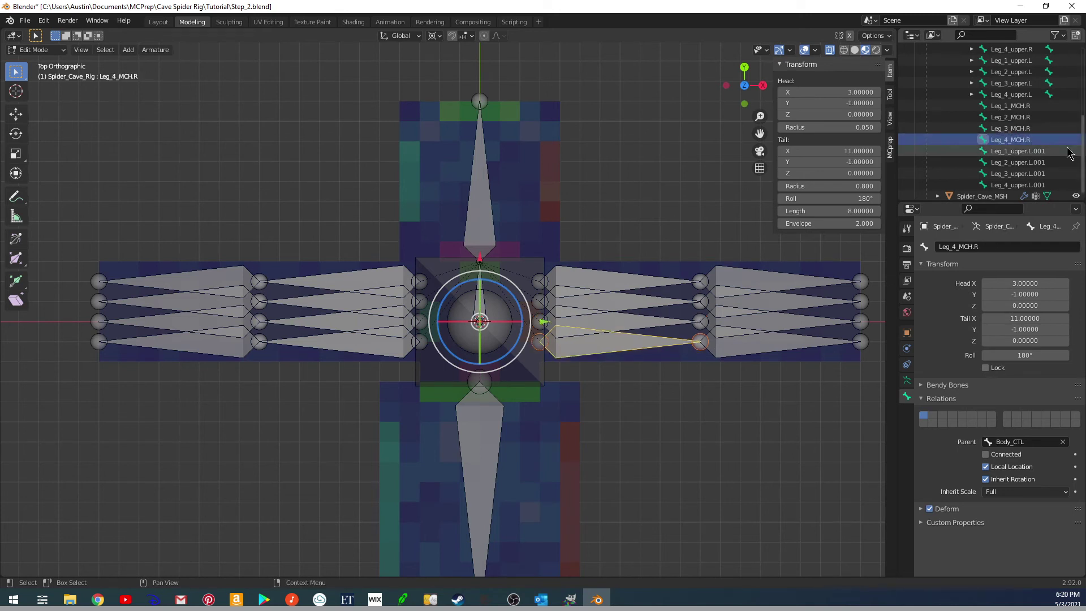
Rename Leg_1_upper.L.001 as Leg_1_MCH.L and Leg_2_upper.L.001 as Leg_2_MCH.L.
{"action": "left_click", "coordinate": [1021, 151]}
{"action": "double_click", "coordinate": [1022, 151]}
{"action": "left_click_drag", "start_coordinate": [1011, 151], "coordinate": [1050, 156]}
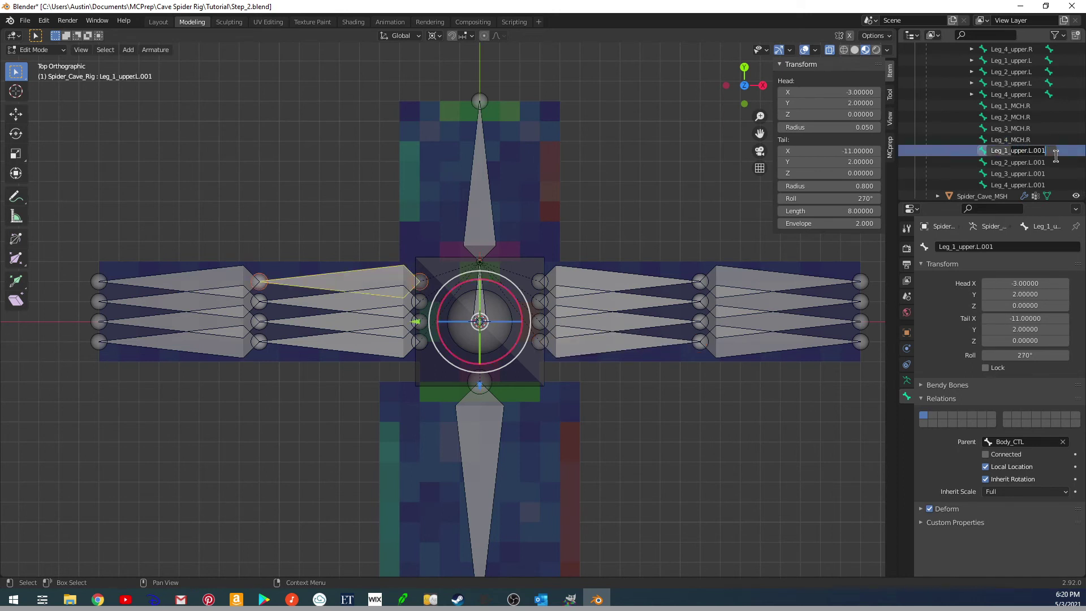
{"action": "type", "text": "MCH.L"}
{"action": "key", "text": "Return"}
{"action": "double_click", "coordinate": [1012, 163]}
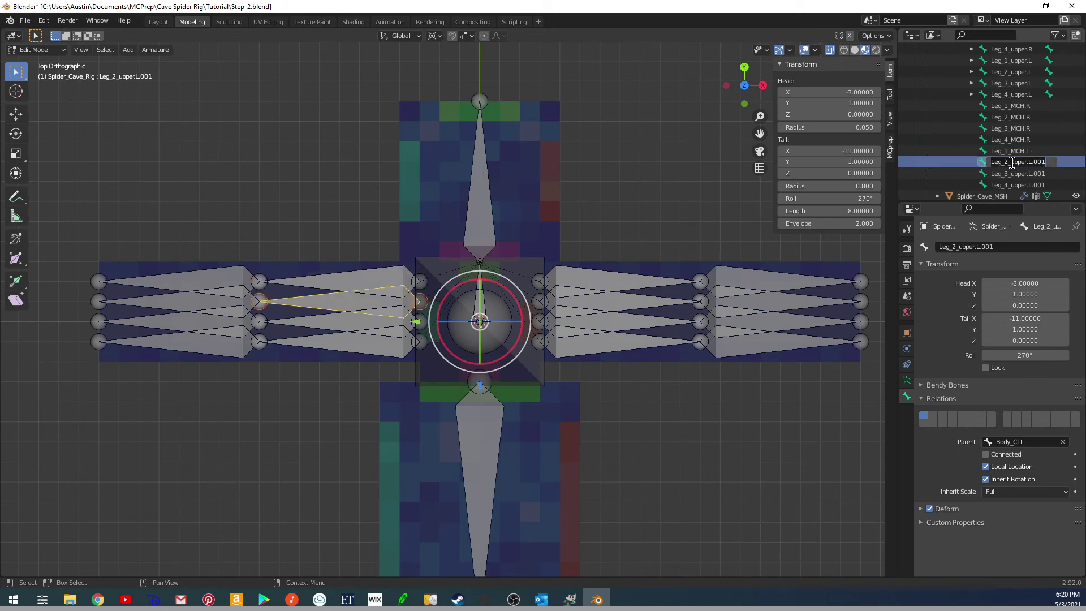
{"action": "left_click_drag", "start_coordinate": [1012, 162], "coordinate": [1056, 163]}
{"action": "type", "text": "MCH.L"}
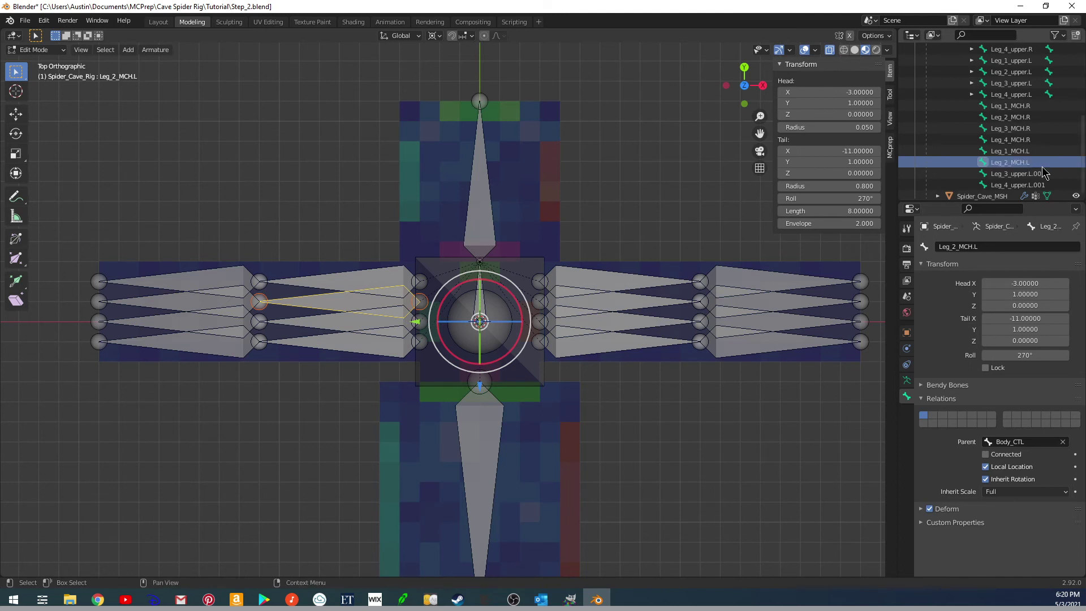
{"action": "key", "text": "Return"}
Rename Leg_3_upper.L.001 as Leg_3_MCH.L and Leg_4_upper.L.001 as Leg_4_MCH.L.
{"action": "double_click", "coordinate": [1019, 174]}
{"action": "left_click_drag", "start_coordinate": [1012, 174], "coordinate": [1061, 177]}
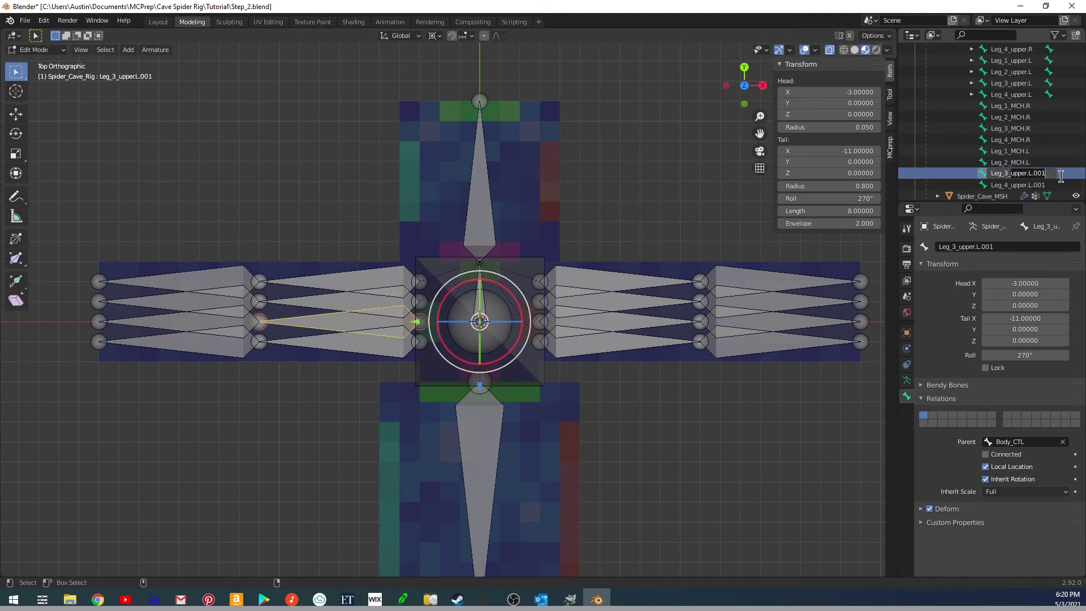
{"action": "type", "text": "MCH.L"}
{"action": "key", "text": "Return"}
{"action": "double_click", "coordinate": [1021, 185]}
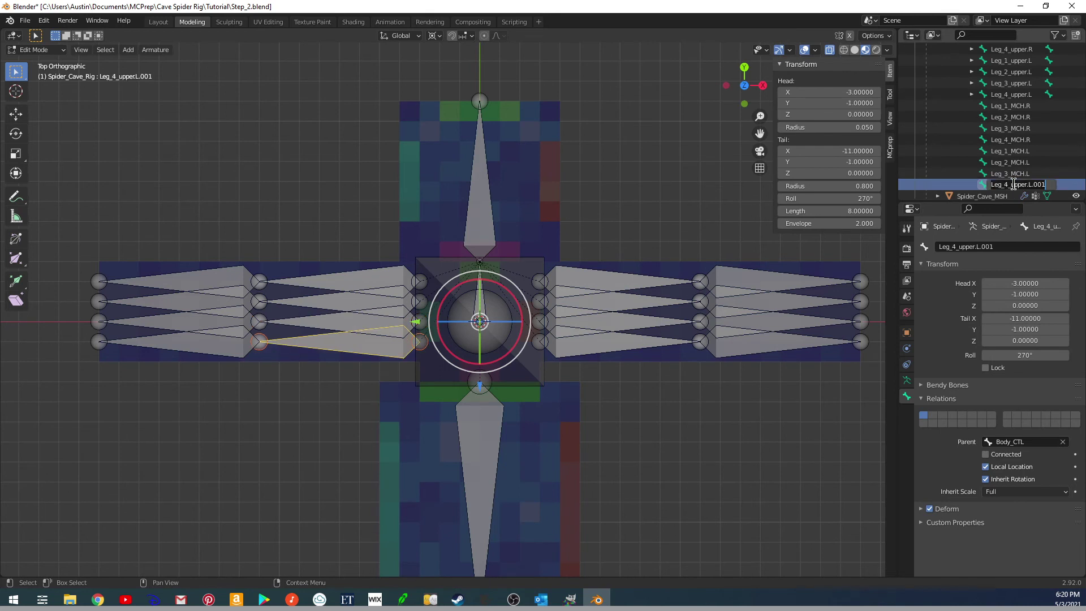
{"action": "left_click_drag", "start_coordinate": [1061, 183], "coordinate": [1012, 184]}
{"action": "type", "text": "MCH.L"}
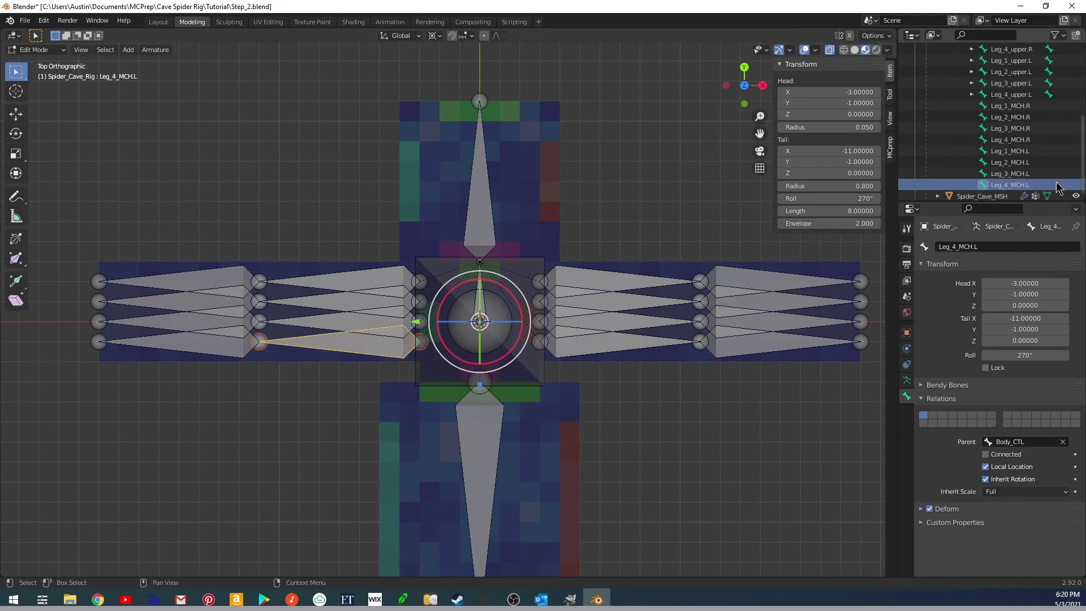
{"action": "key", "text": "Return"}
Disable Deform on each of the four right mechanism bones, Leg_1_MCH.R to Leg_4_MCH.R.
{"action": "scroll", "coordinate": [1052, 164], "scroll_direction": "down", "scroll_amount": 1}
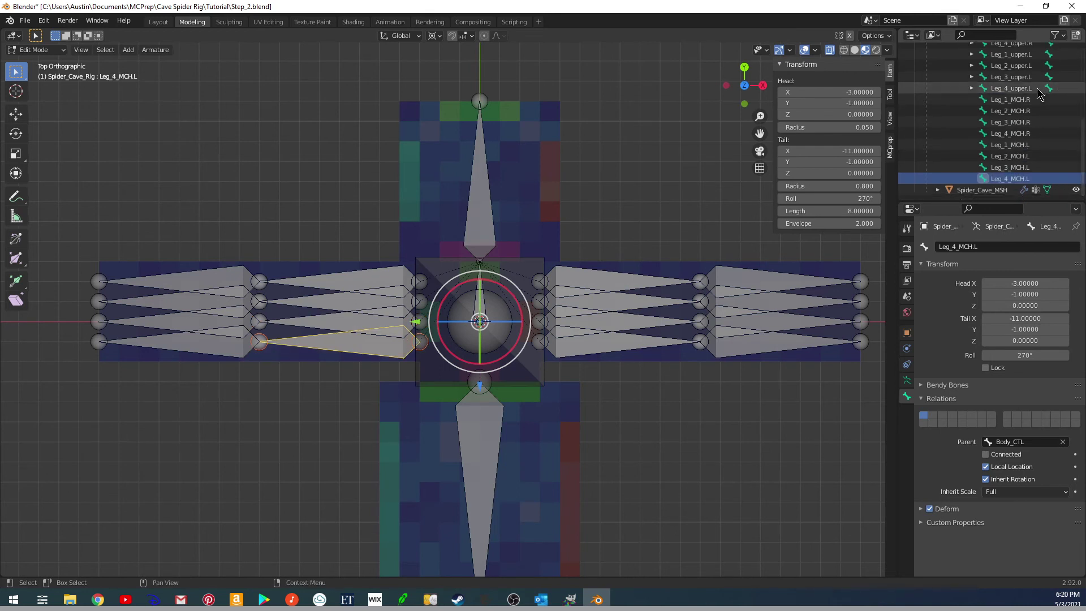
{"action": "left_click", "coordinate": [1010, 100]}
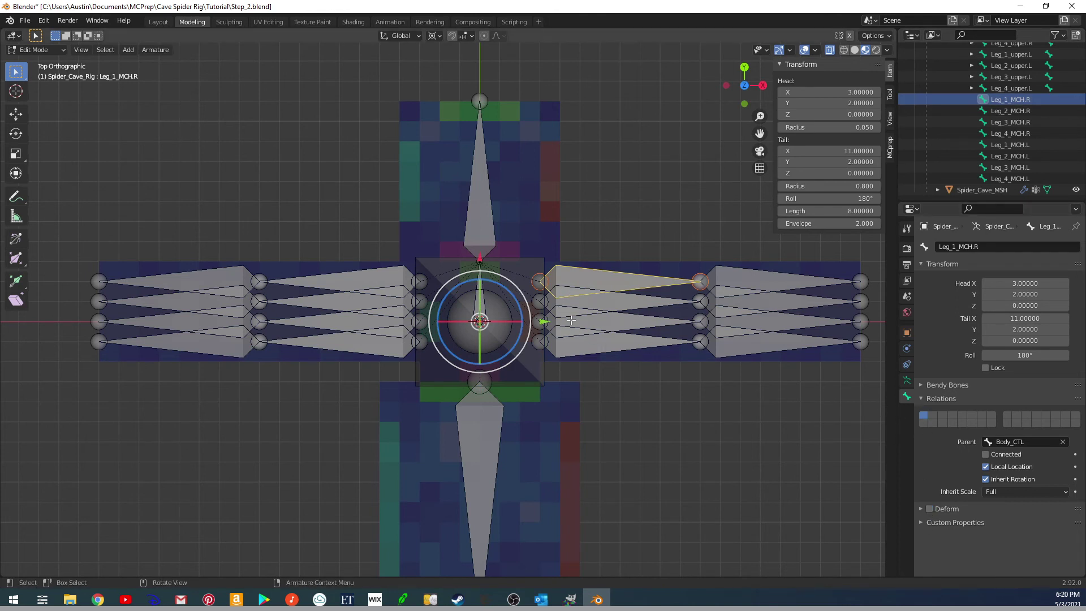
{"action": "left_click", "coordinate": [1009, 111]}
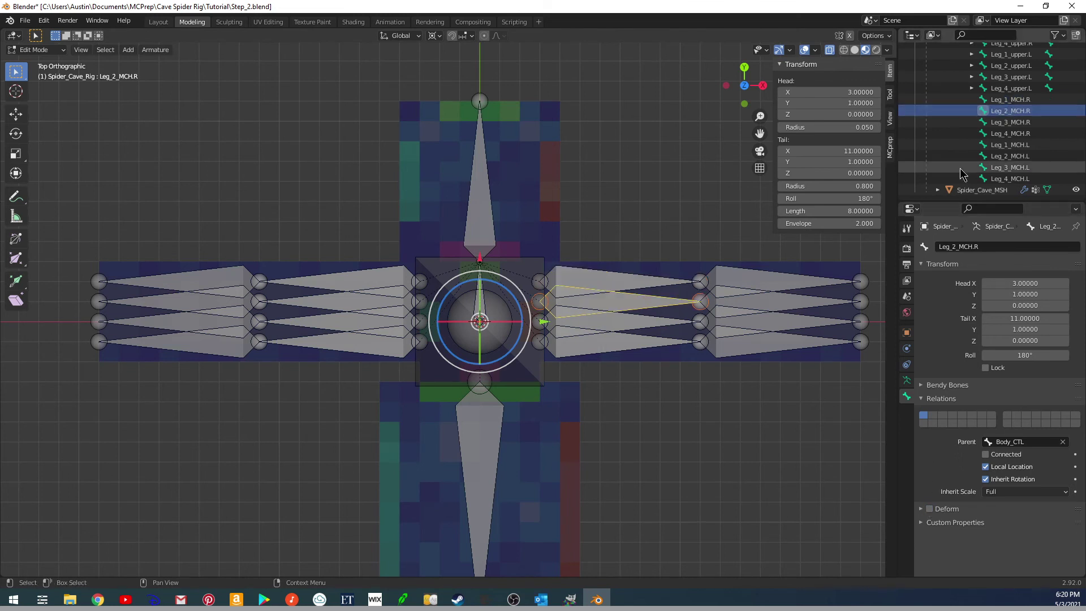
{"action": "left_click", "coordinate": [1000, 122]}
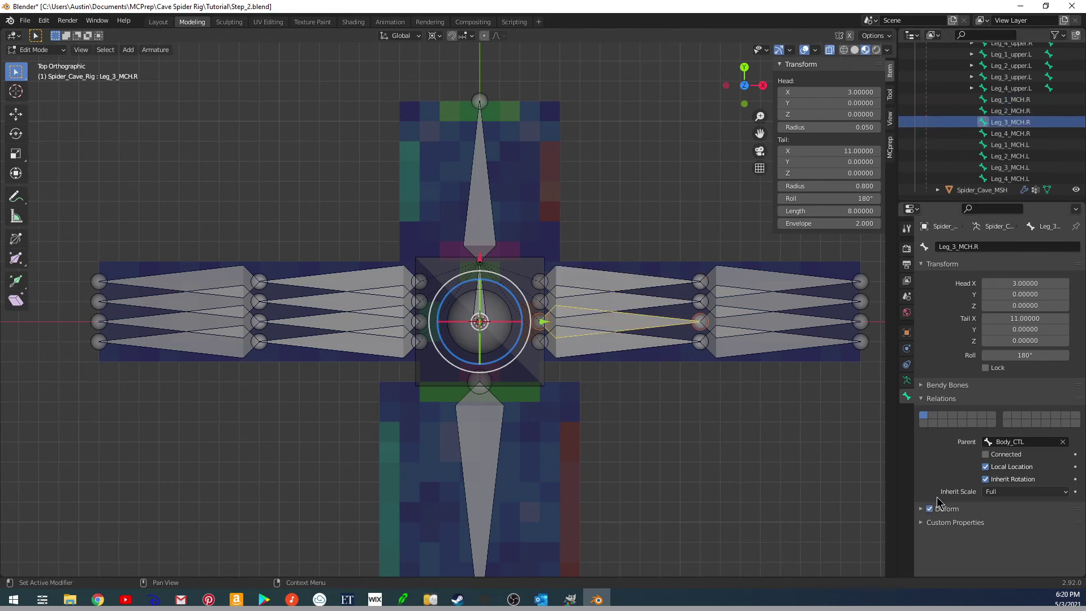
{"action": "left_click", "coordinate": [1003, 133]}
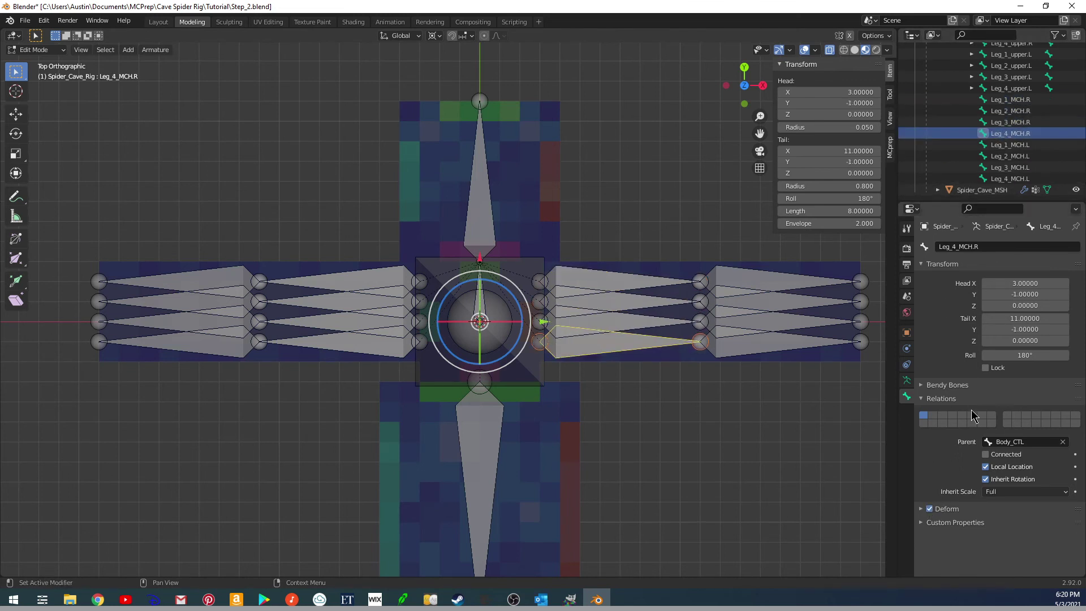
Disable Deform on each of the four left mechanism bones, Leg_1_MCH.L to Leg_4_MCH.L.
{"action": "left_click", "coordinate": [1010, 144]}
{"action": "left_click", "coordinate": [1010, 156]}
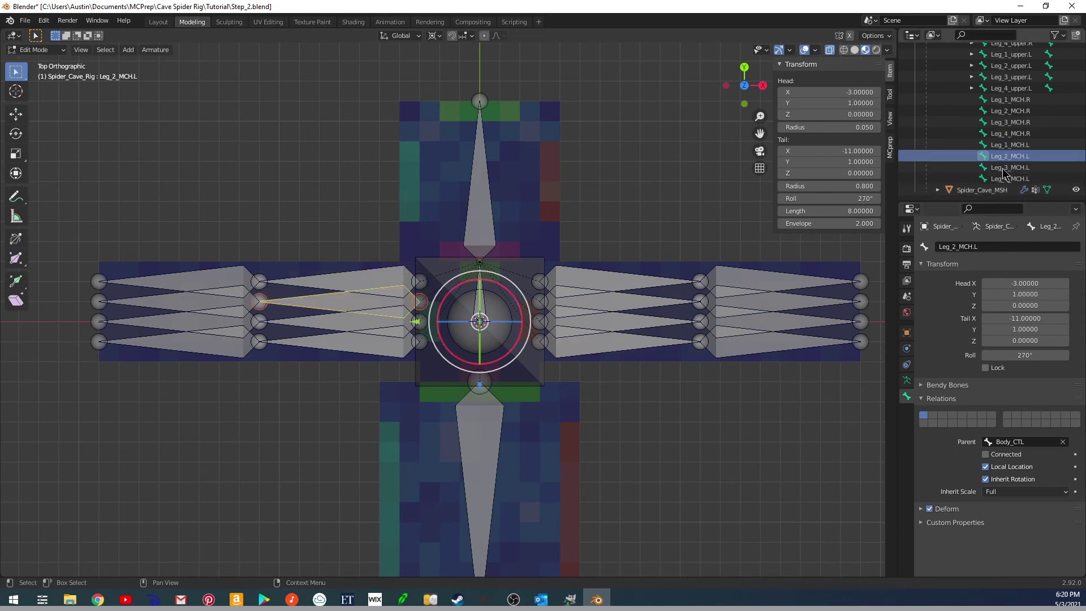
{"action": "left_click", "coordinate": [1010, 167]}
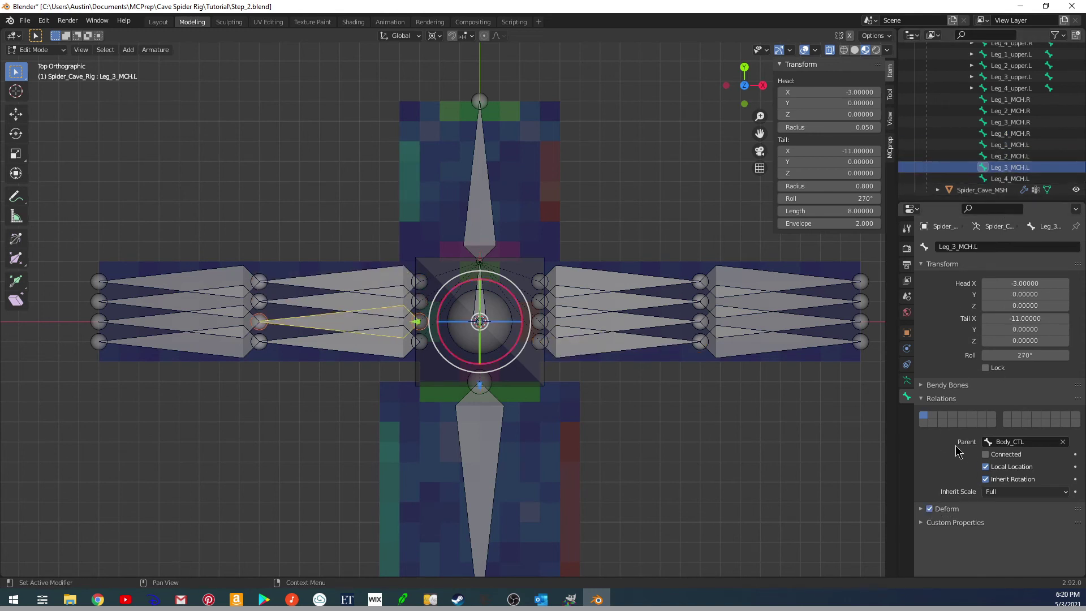
{"action": "left_click", "coordinate": [1010, 179]}
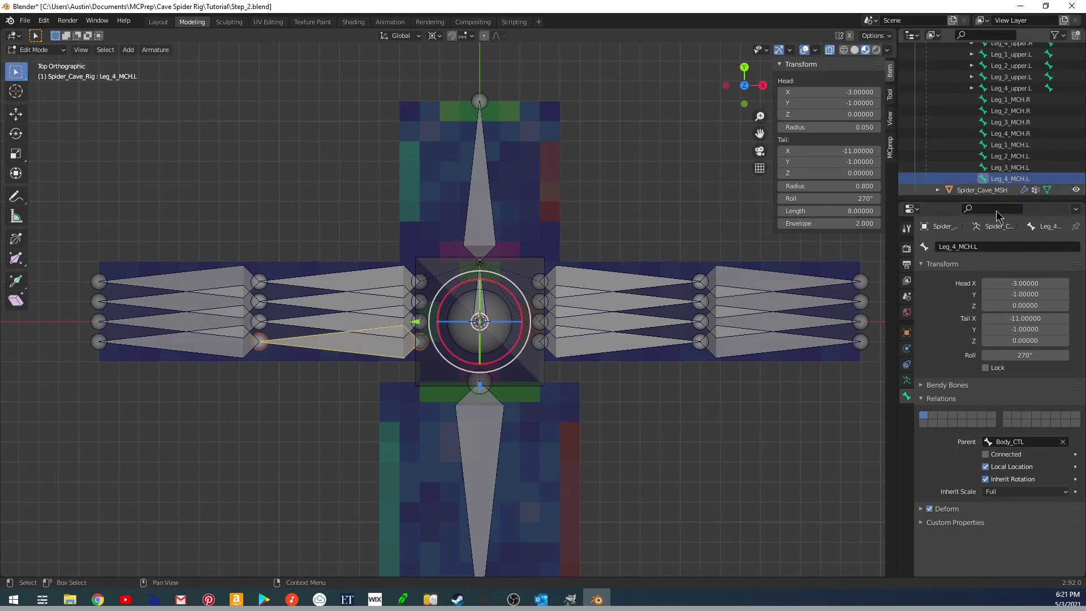
Put Spider_Cave_Rig in Pose Mode and test-rotate the Leg_4_MCH.L bone, cancelling the rotation.
{"action": "middle_click_drag", "start_coordinate": [663, 381], "coordinate": [529, 350], "text": "shift"}
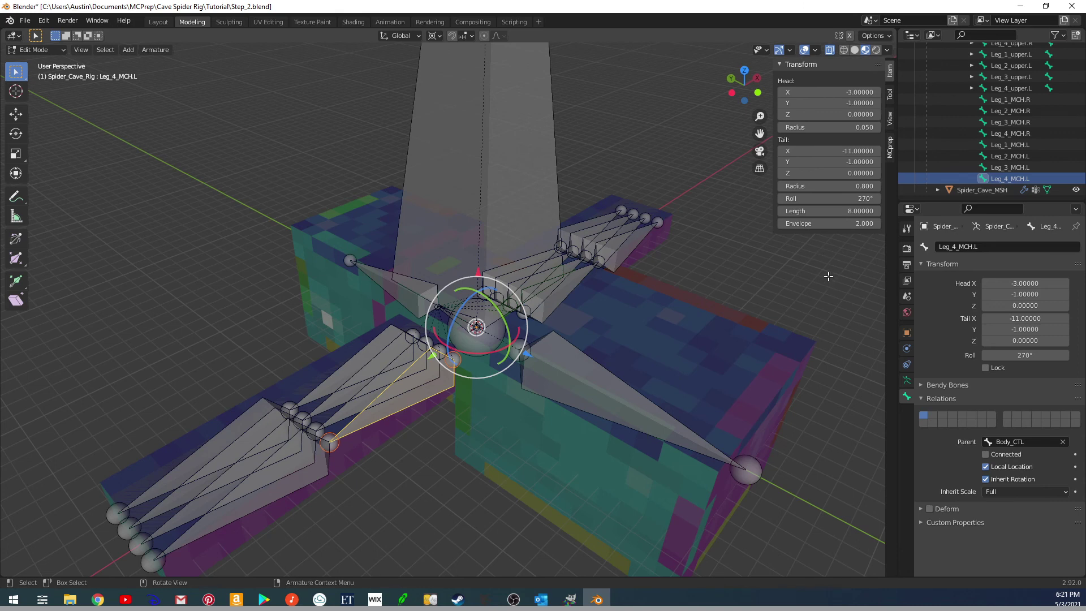
{"action": "middle_click_drag", "start_coordinate": [611, 347], "coordinate": [581, 308], "text": "shift"}
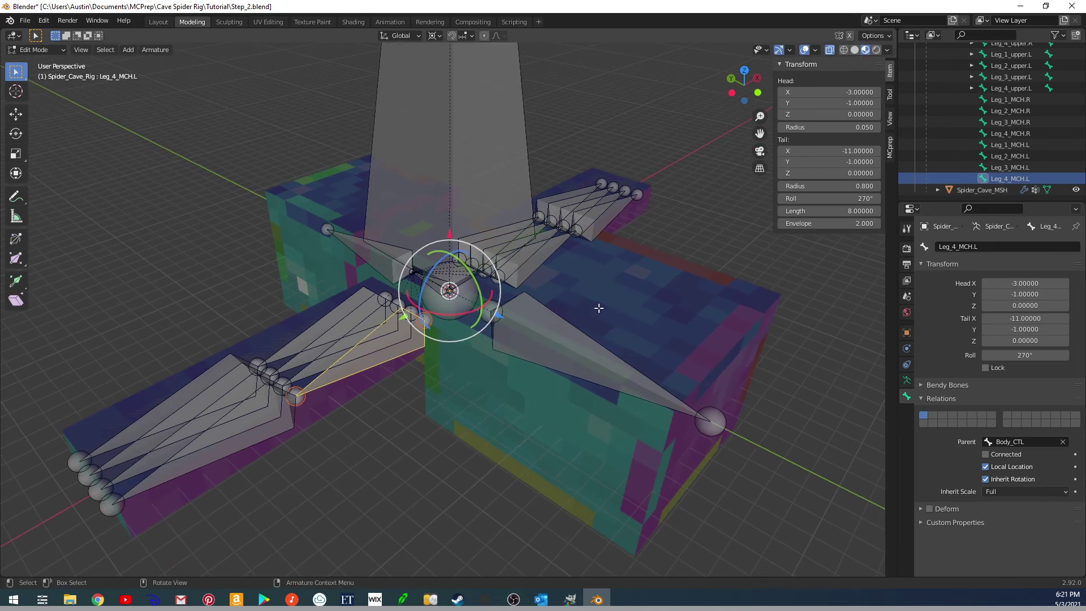
{"action": "middle_click_drag", "start_coordinate": [598, 308], "coordinate": [489, 376]}
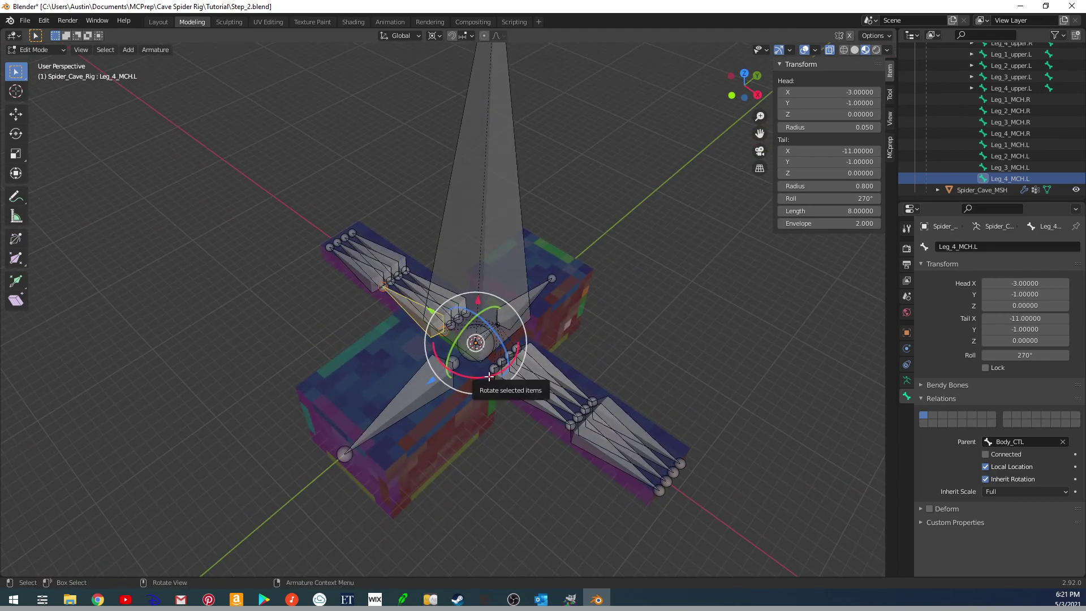
{"action": "middle_click_drag", "start_coordinate": [396, 318], "coordinate": [411, 350]}
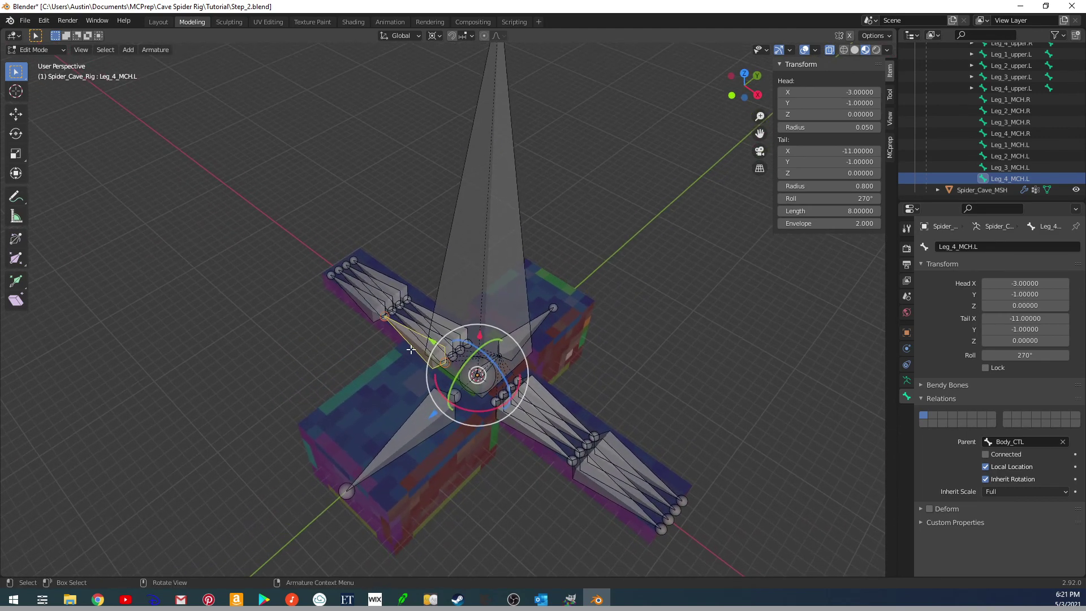
{"action": "middle_click_drag", "start_coordinate": [426, 313], "coordinate": [467, 308]}
{"action": "key", "text": "Tab"}
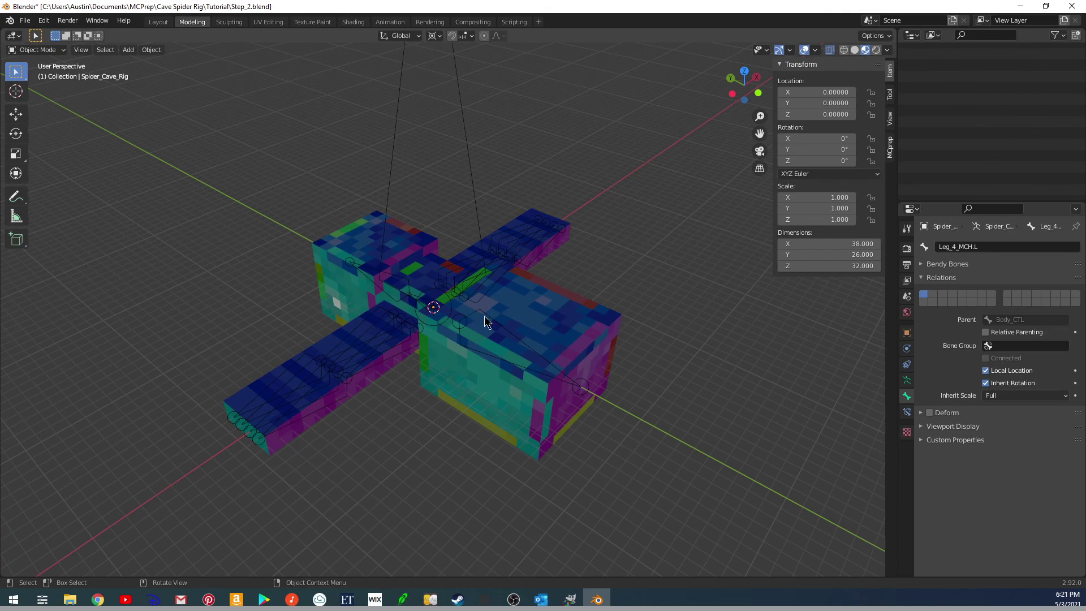
{"action": "left_click", "coordinate": [396, 347]}
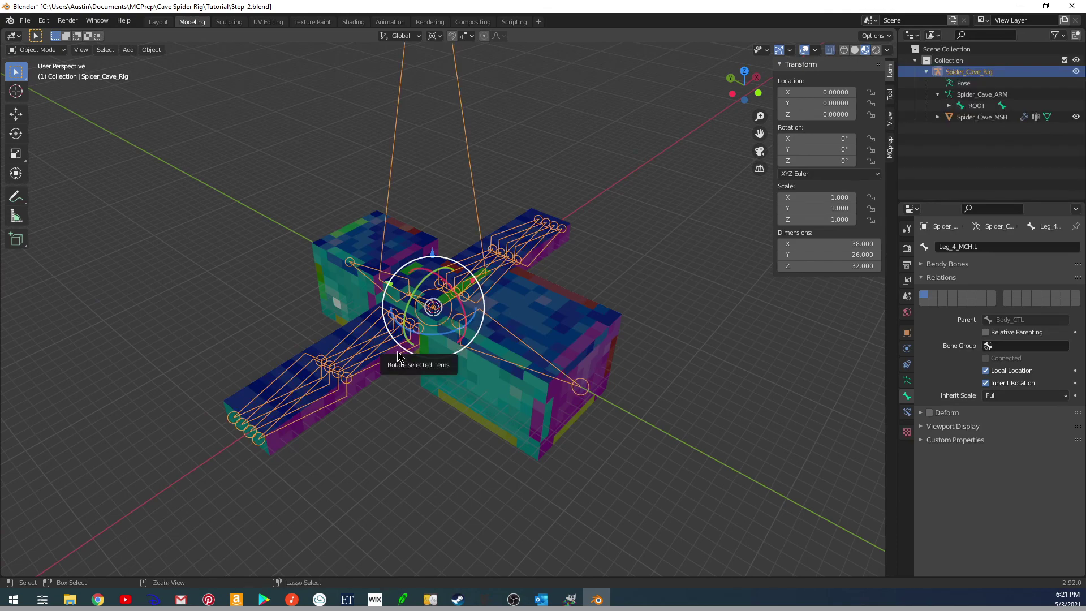
{"action": "key", "text": "ctrl+Tab"}
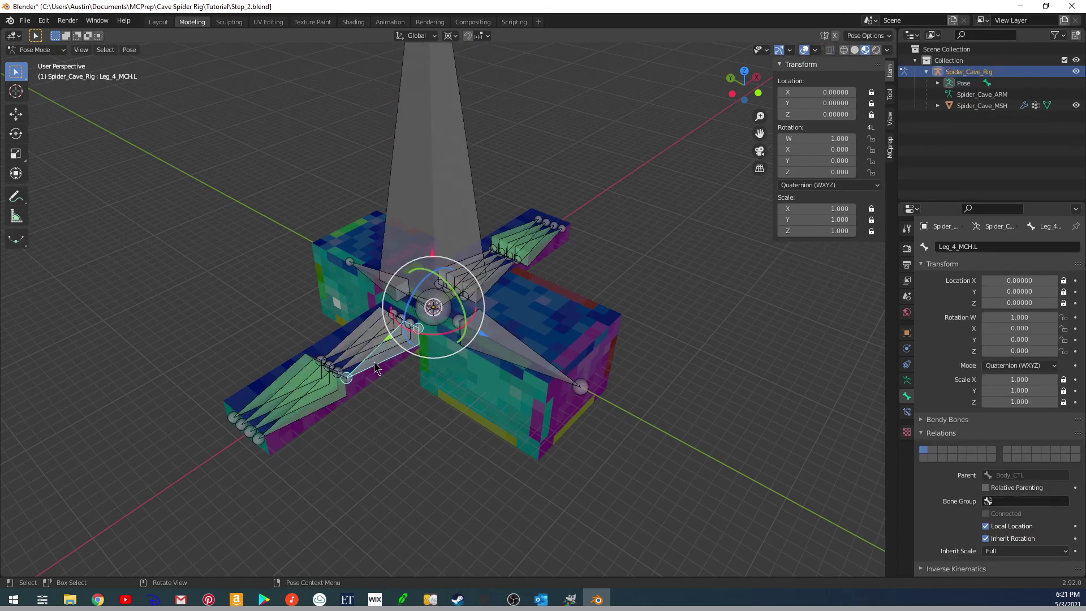
{"action": "key", "text": "r"}
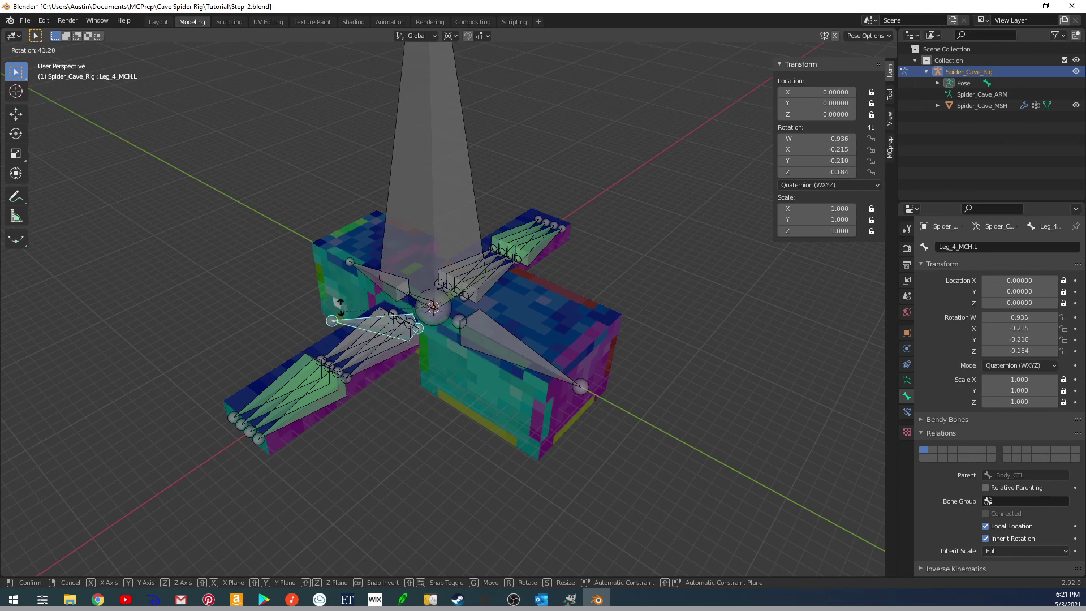
{"action": "key", "text": "Escape"}
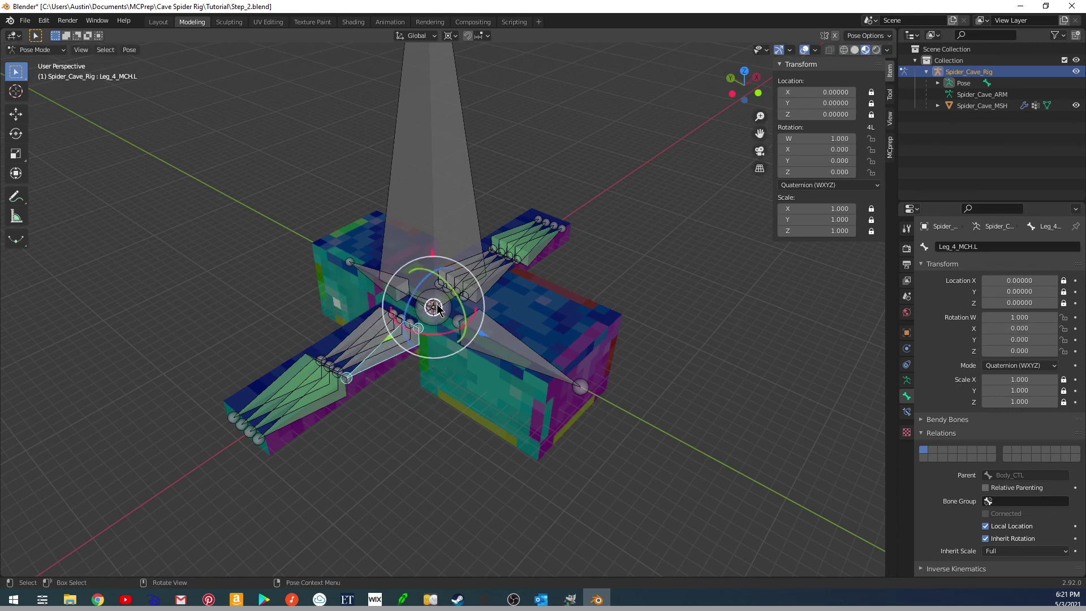
Select the ROOT bone and scale it down uniformly to about 0.312 in the front view.
{"action": "middle_click_drag", "start_coordinate": [436, 309], "coordinate": [560, 317]}
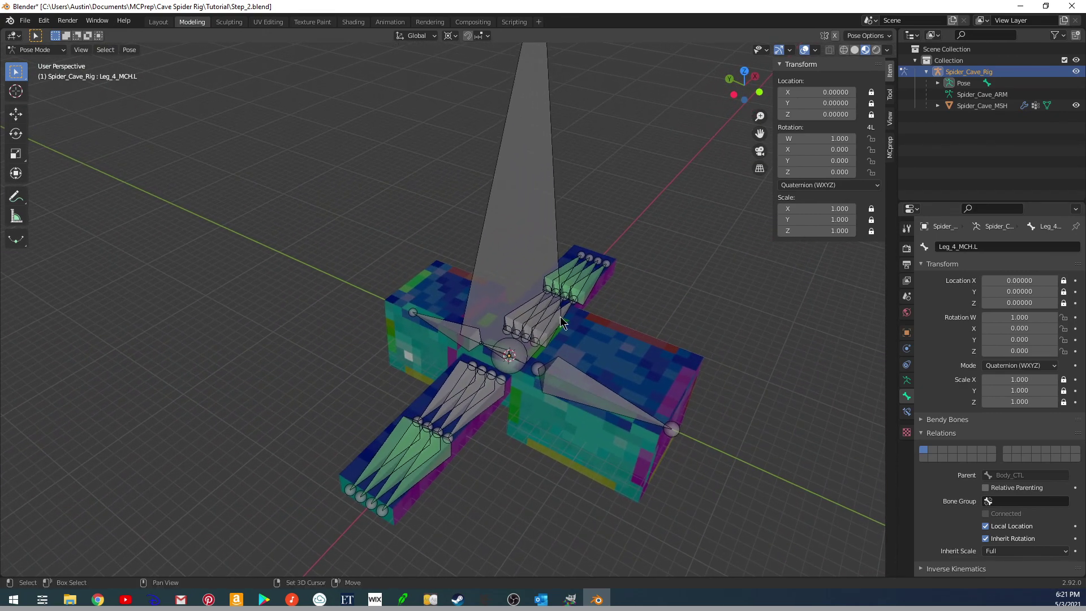
{"action": "left_click", "coordinate": [556, 235]}
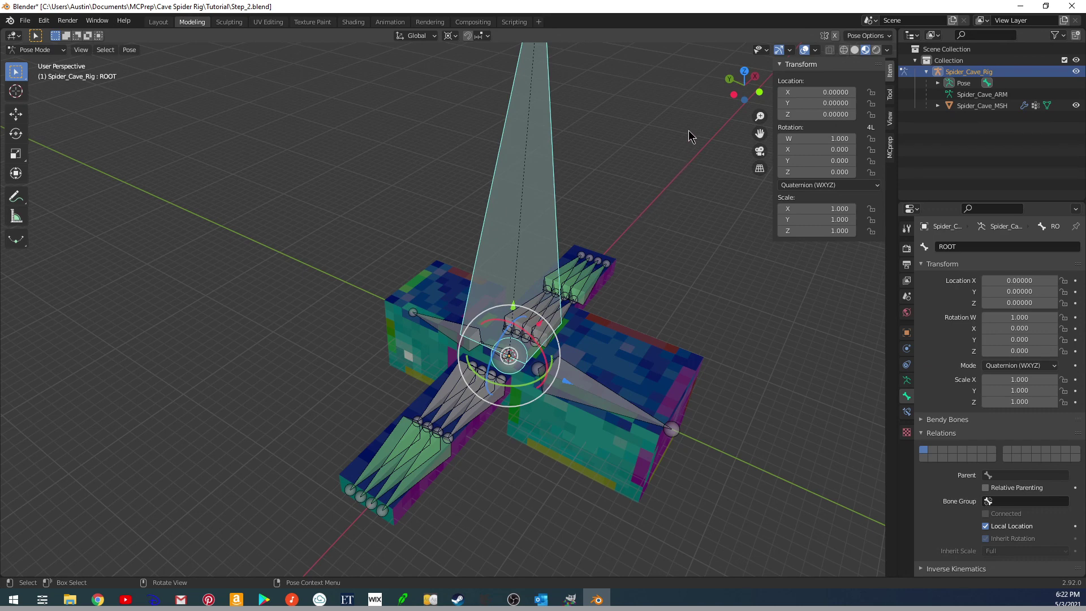
{"action": "scroll", "coordinate": [660, 175], "scroll_direction": "down", "scroll_amount": 3}
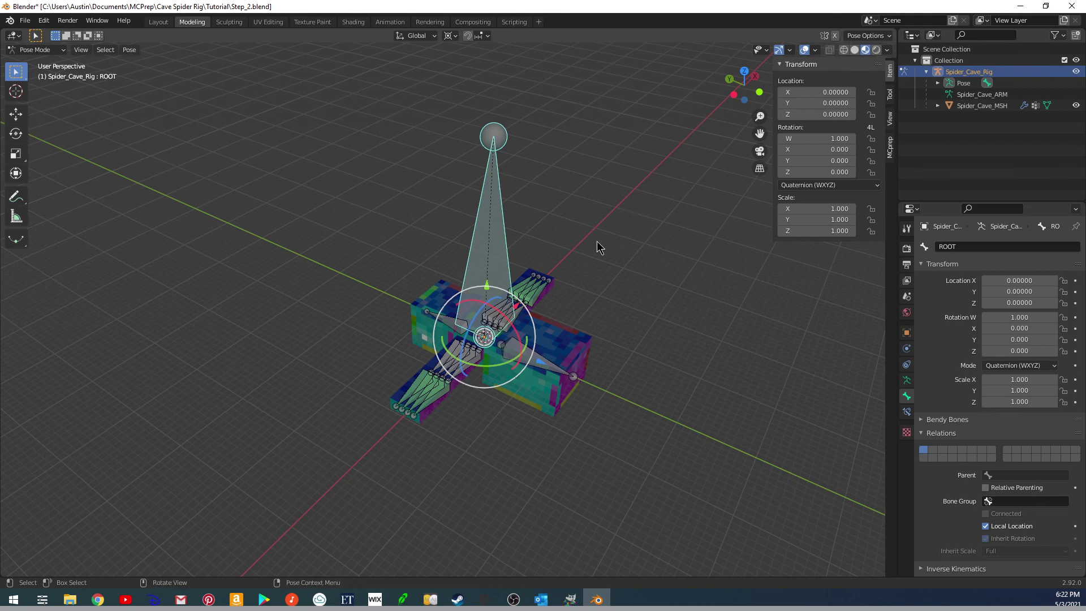
{"action": "key", "text": "KP_1"}
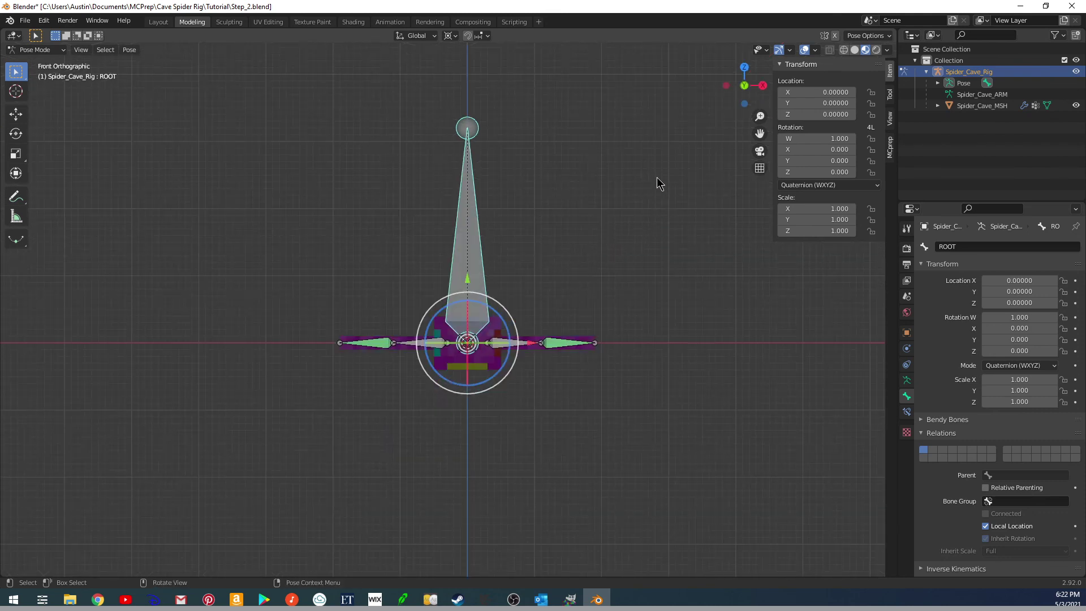
{"action": "key", "text": "s"}
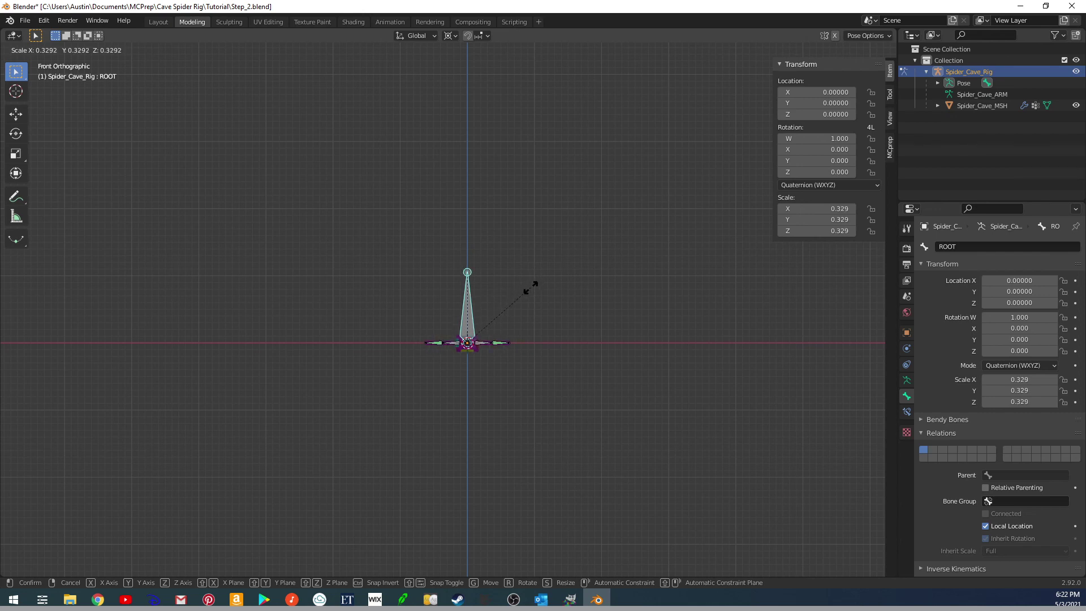
{"action": "left_click", "coordinate": [529, 295]}
{"action": "scroll", "coordinate": [543, 286], "scroll_direction": "up", "scroll_amount": 7}
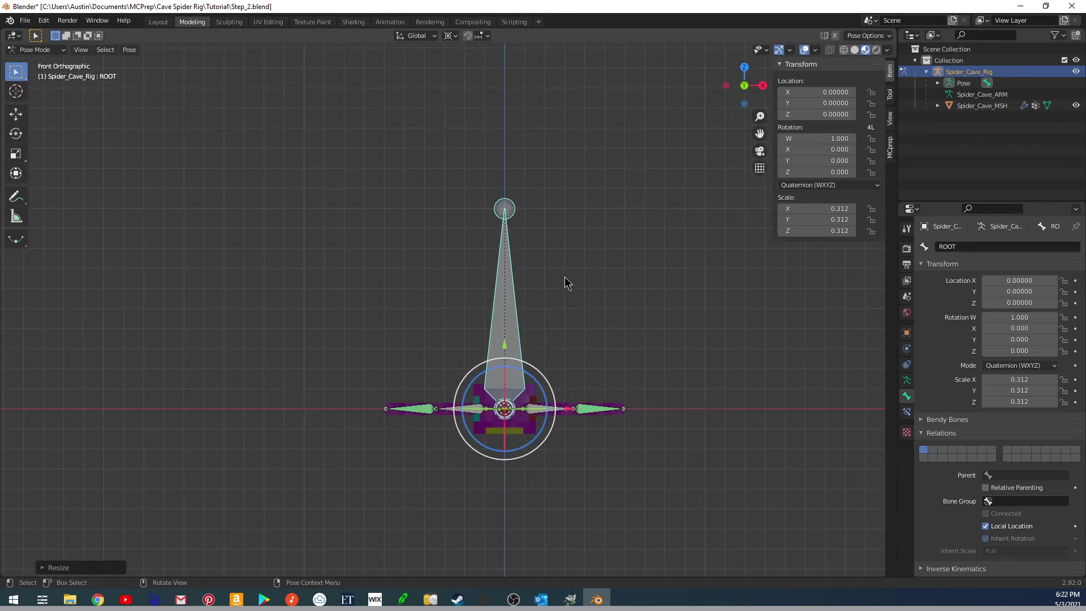
{"action": "scroll", "coordinate": [508, 274], "scroll_direction": "up", "scroll_amount": 5}
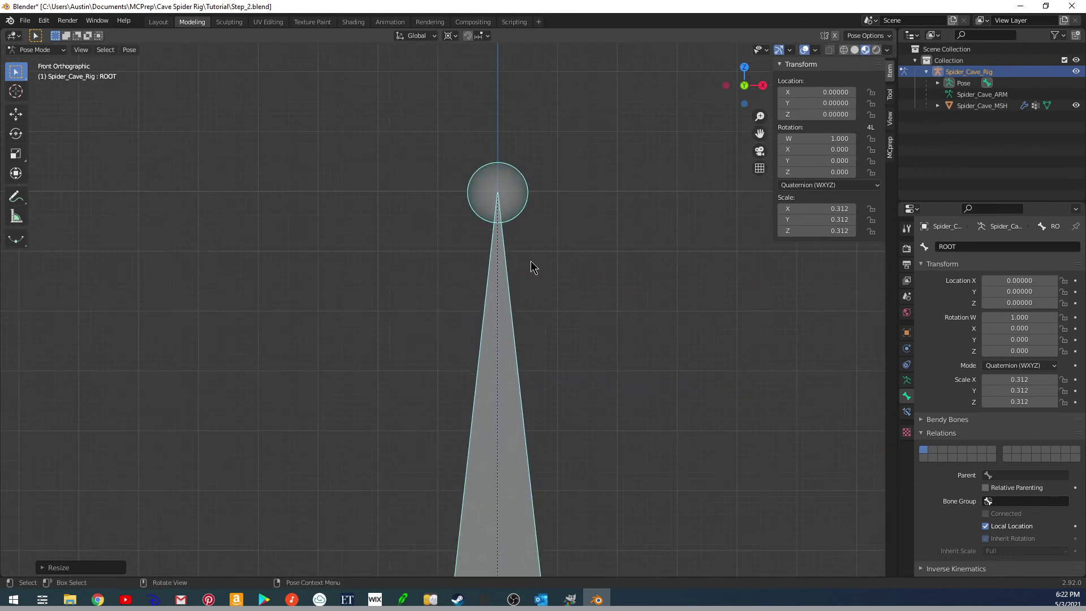
Test-move the ROOT bone across the ground plane in the top view and cancel the move.
{"action": "scroll", "coordinate": [530, 340], "scroll_direction": "down", "scroll_amount": 5}
{"action": "middle_click_drag", "start_coordinate": [530, 340], "coordinate": [318, 392], "text": "shift"}
{"action": "key", "text": "KP_7"}
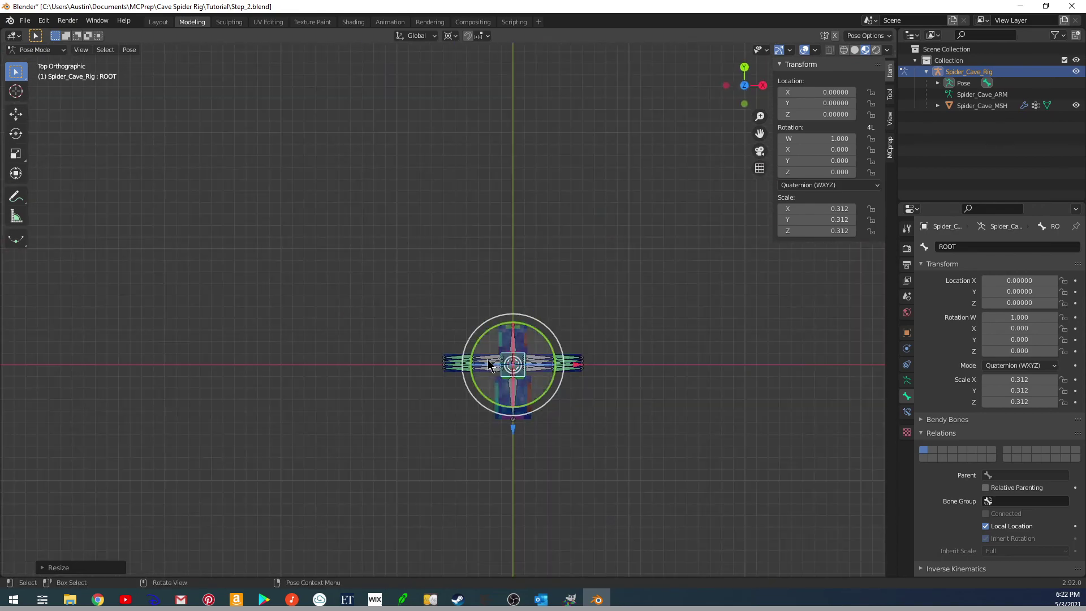
{"action": "key", "text": "g"}
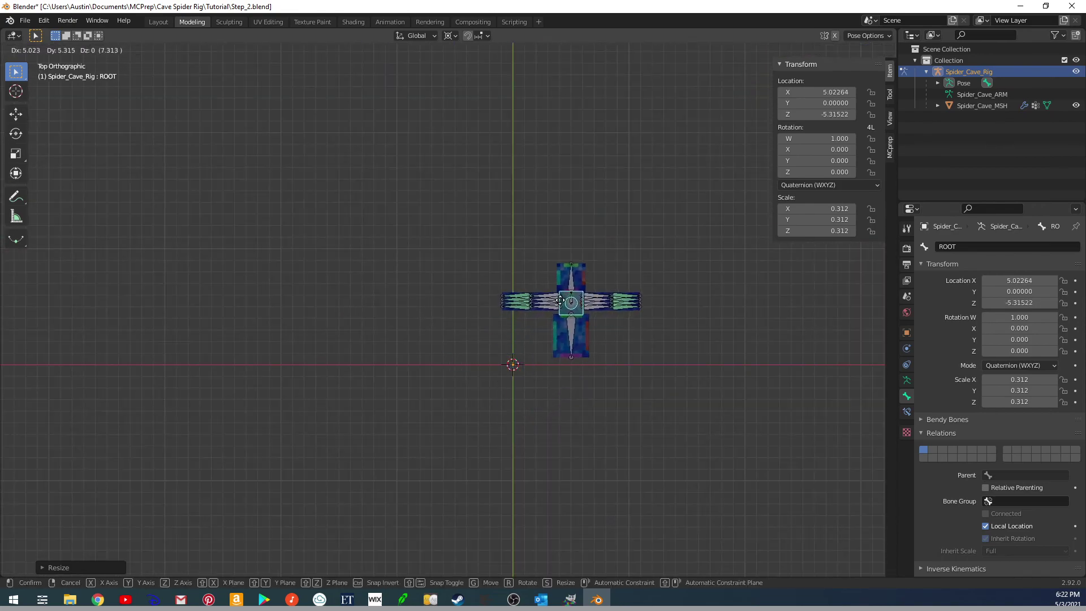
{"action": "key", "text": "Escape"}
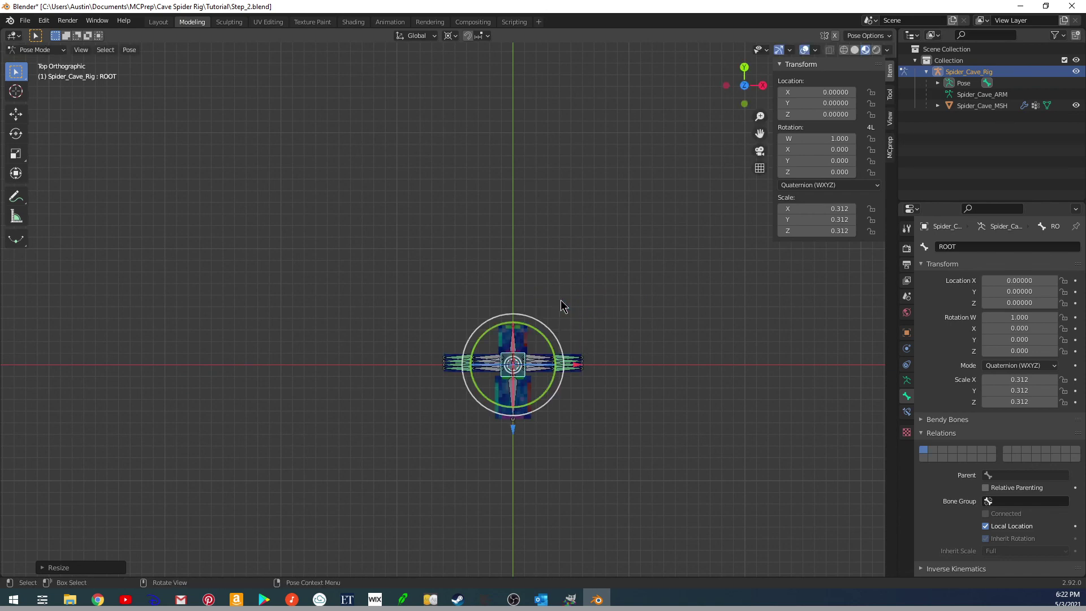
Open the Cave Spider Research presentation from the Cave Spider Rig folder and examine the spider's leg poses in the reference images.
{"action": "key", "text": "super+Tab"}
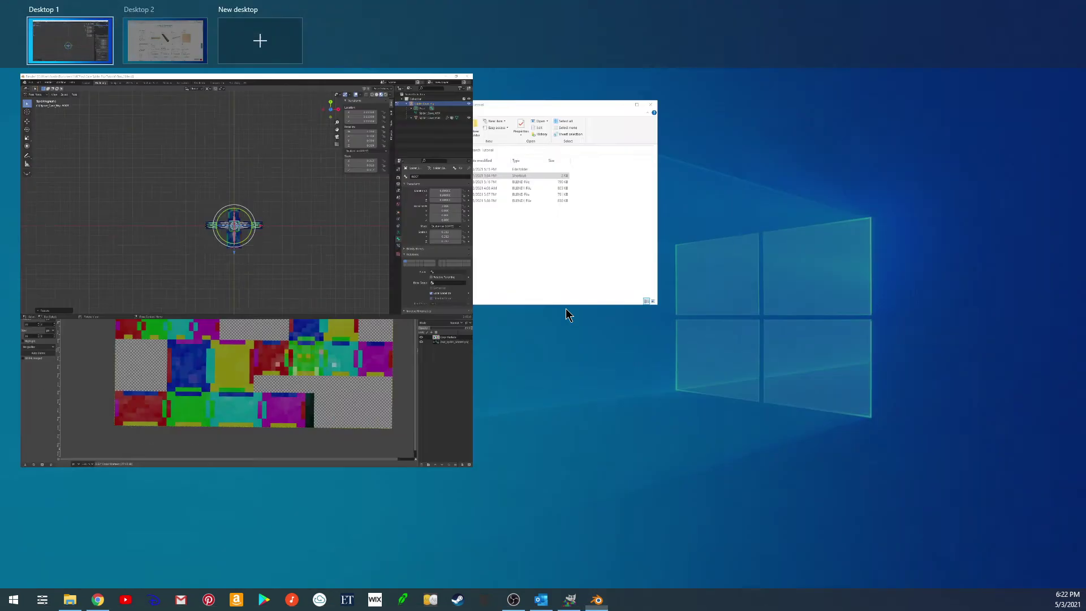
{"action": "left_click", "coordinate": [471, 211]}
{"action": "left_click", "coordinate": [423, 227]}
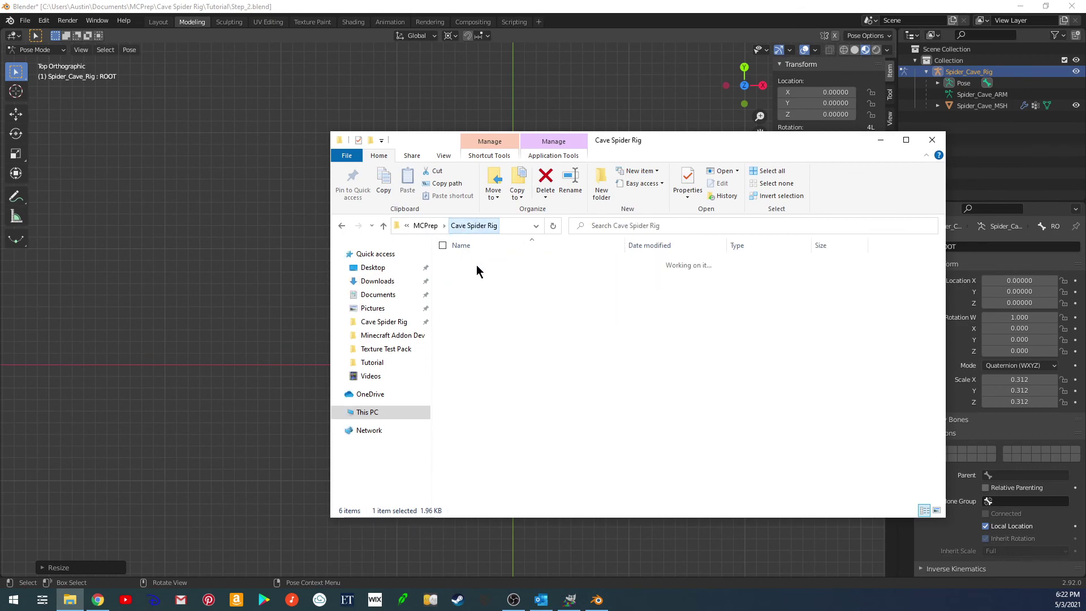
{"action": "double_click", "coordinate": [472, 286]}
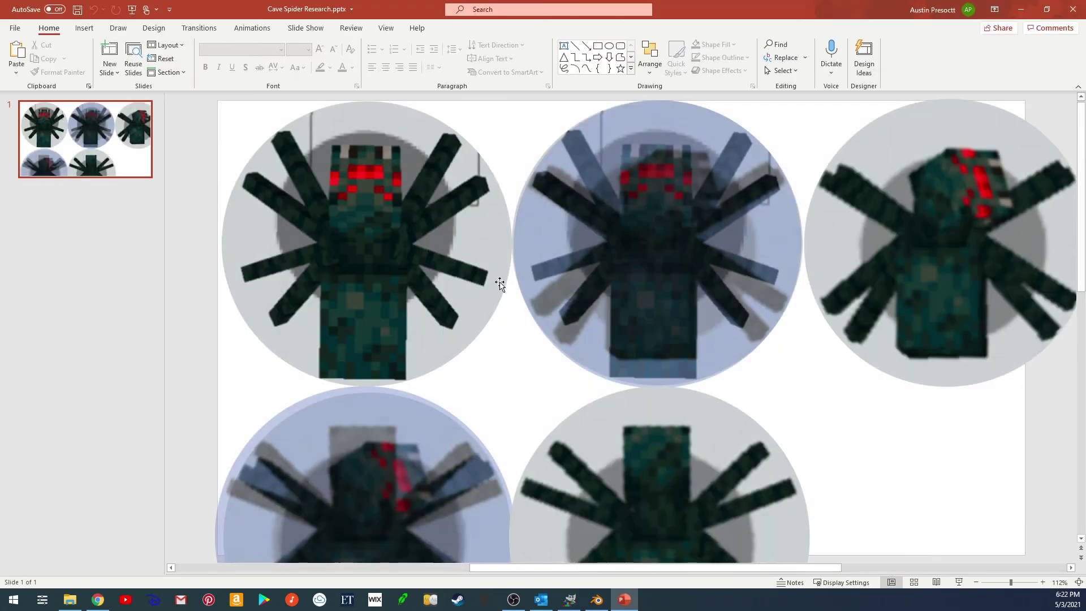
{"action": "scroll", "coordinate": [501, 291], "scroll_direction": "down", "scroll_amount": 4}
{"action": "scroll", "coordinate": [503, 310], "scroll_direction": "up", "scroll_amount": 2}
{"action": "scroll", "coordinate": [503, 310], "scroll_direction": "up", "scroll_amount": 2}
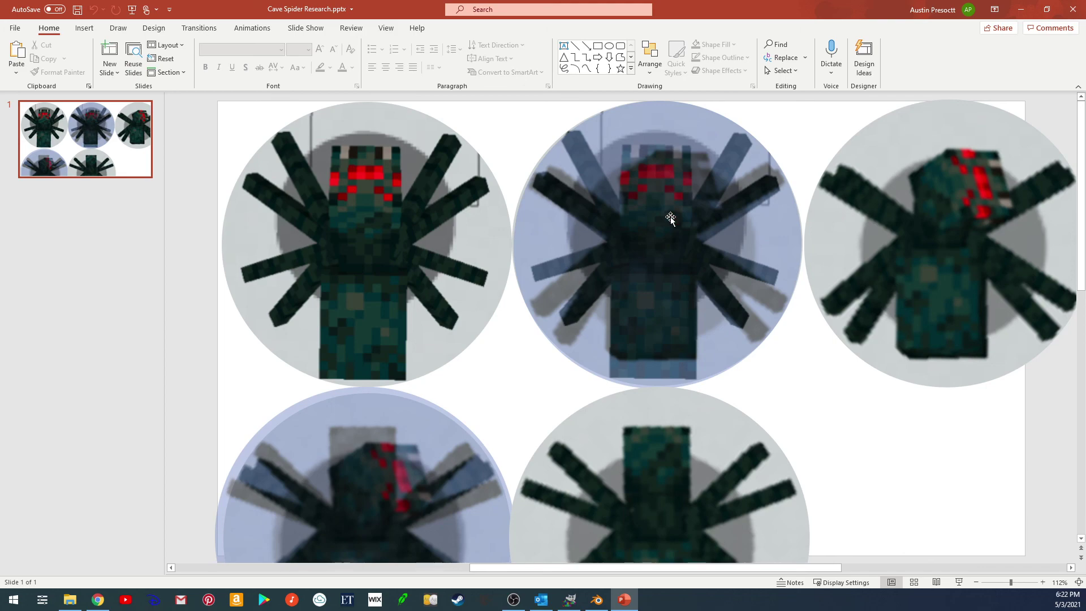
Switch back to Blender and scale the ROOT bone up uniformly to about 0.681.
{"action": "key", "text": "super+Tab"}
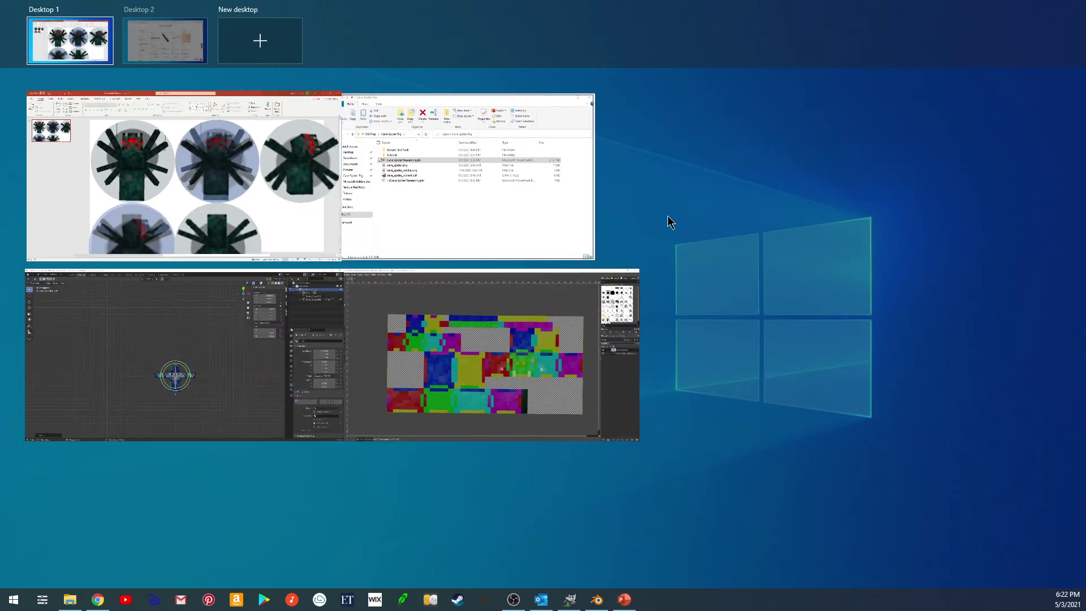
{"action": "left_click", "coordinate": [216, 362]}
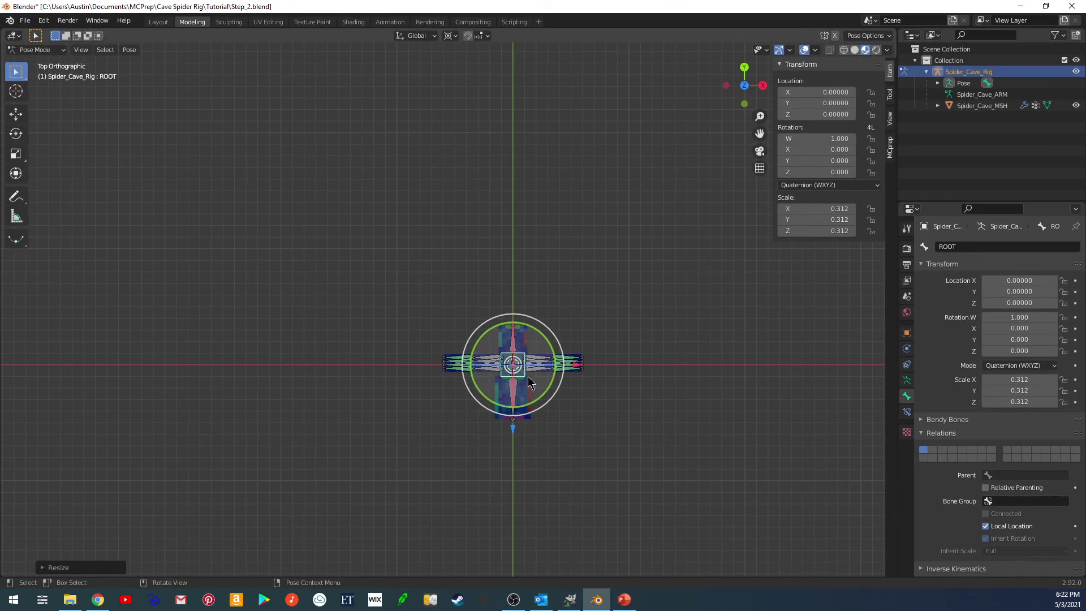
{"action": "key", "text": "s"}
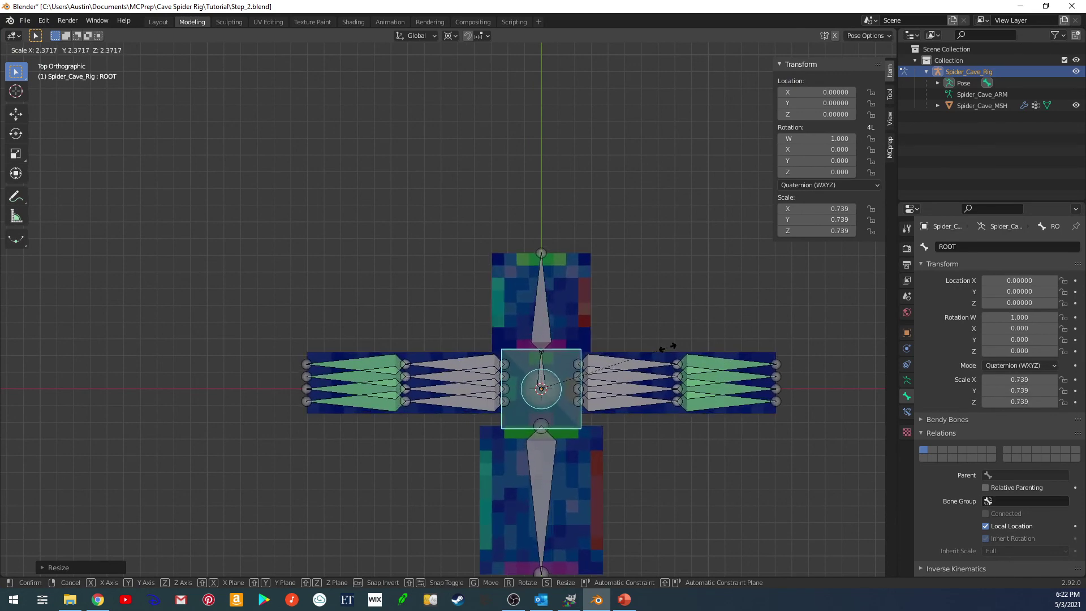
{"action": "left_click", "coordinate": [569, 371]}
{"action": "scroll", "coordinate": [568, 377], "scroll_direction": "down", "scroll_amount": 5}
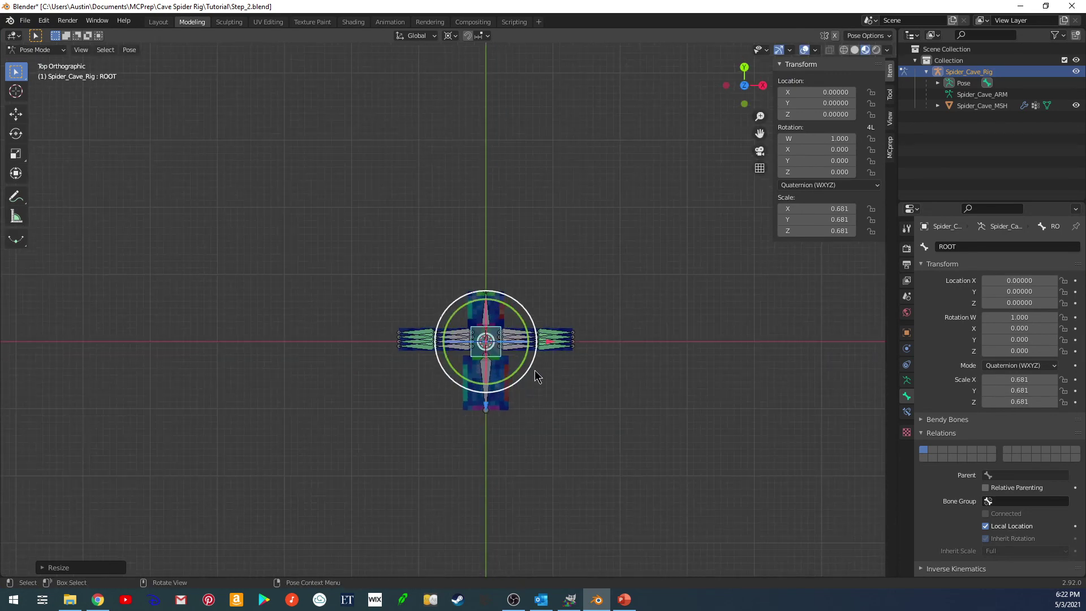
Test another move and a smaller scale on the ROOT bone, and undo its last enlargement.
{"action": "key", "text": "g"}
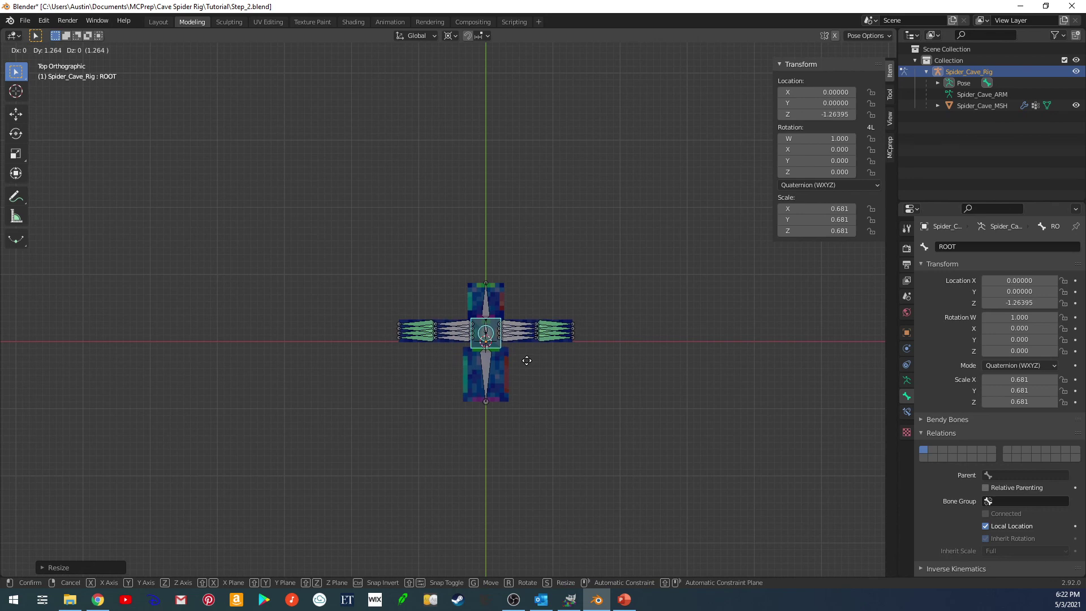
{"action": "right_click", "coordinate": [532, 365]}
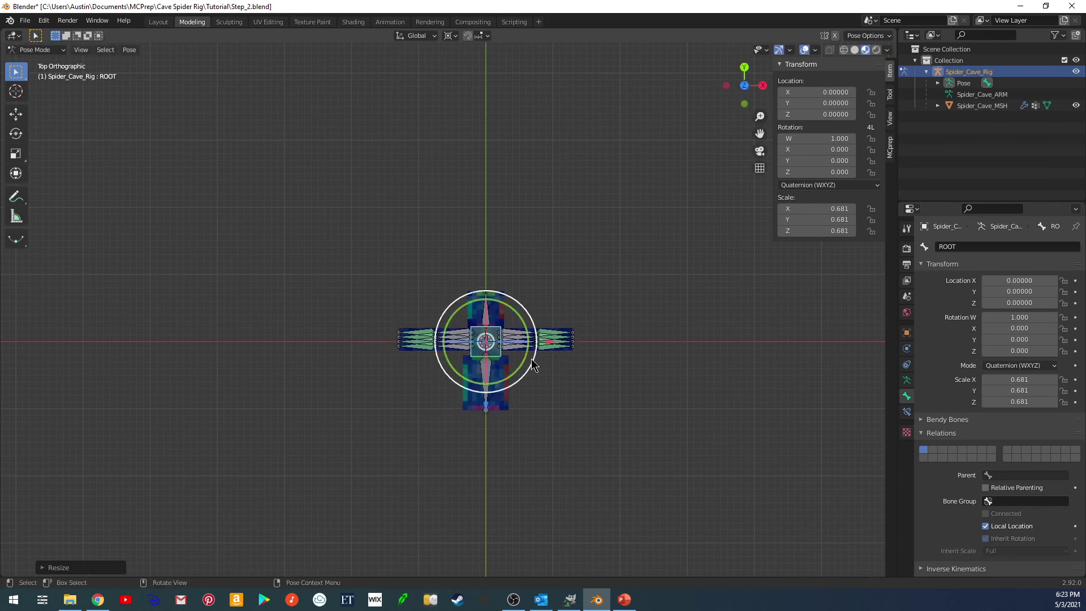
{"action": "key", "text": "s"}
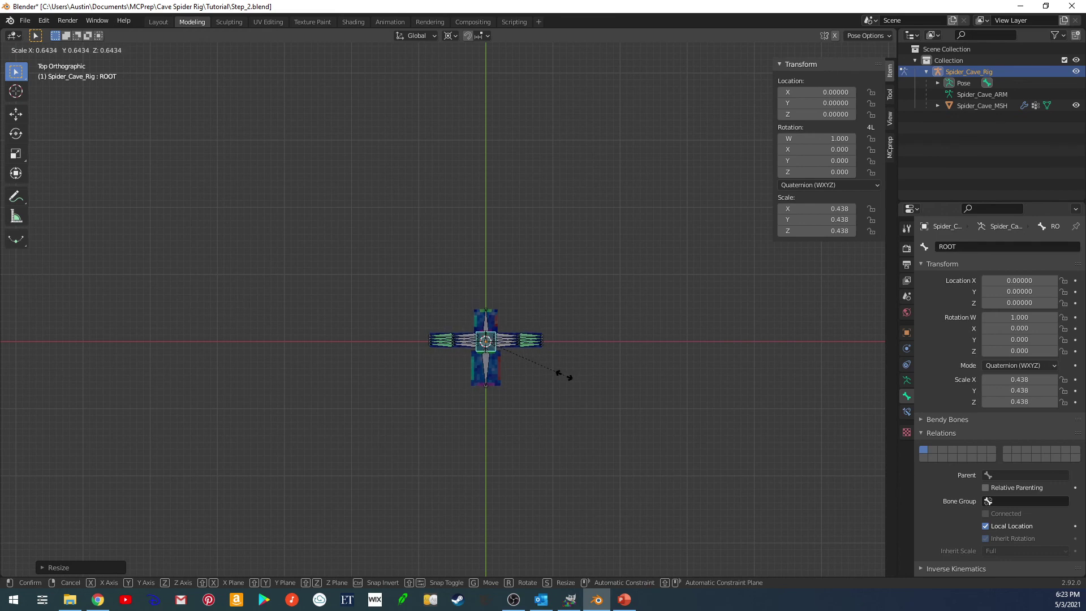
{"action": "left_click", "coordinate": [567, 381]}
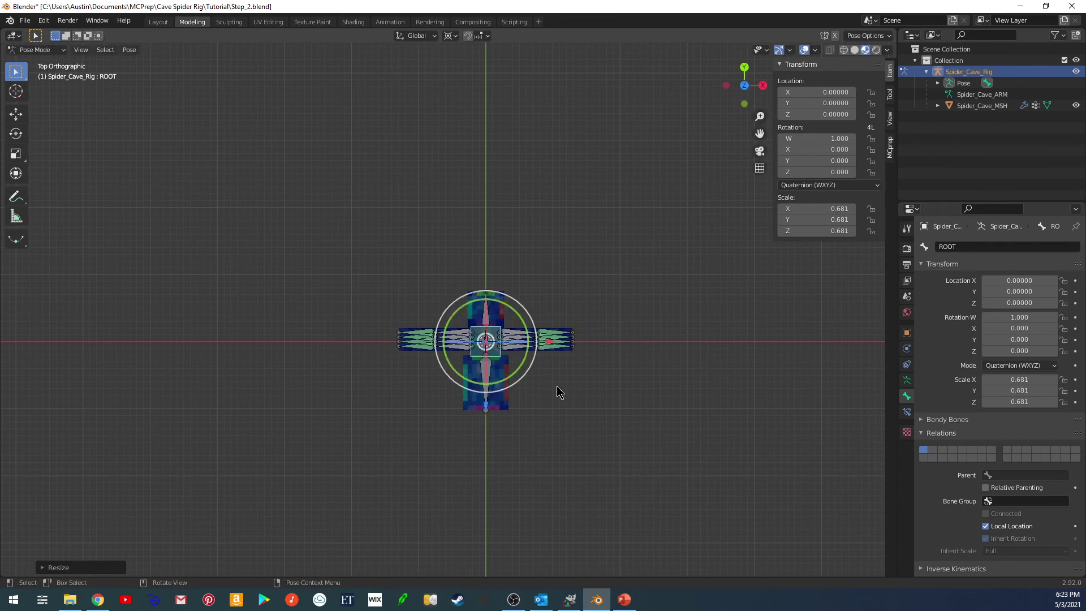
{"action": "middle_click_drag", "start_coordinate": [557, 386], "coordinate": [561, 306]}
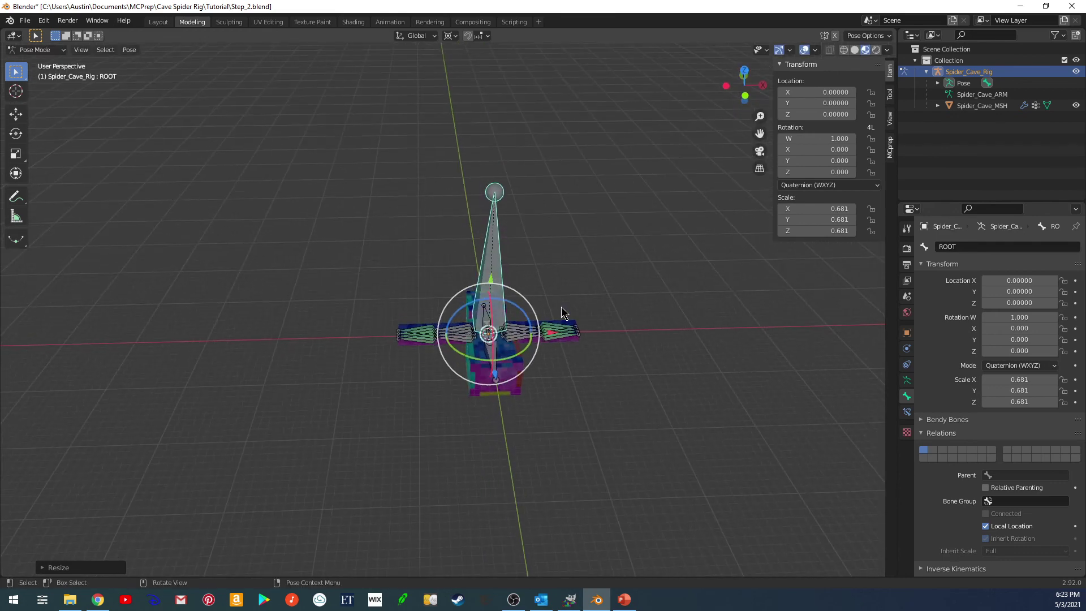
{"action": "key", "text": "ctrl+z"}
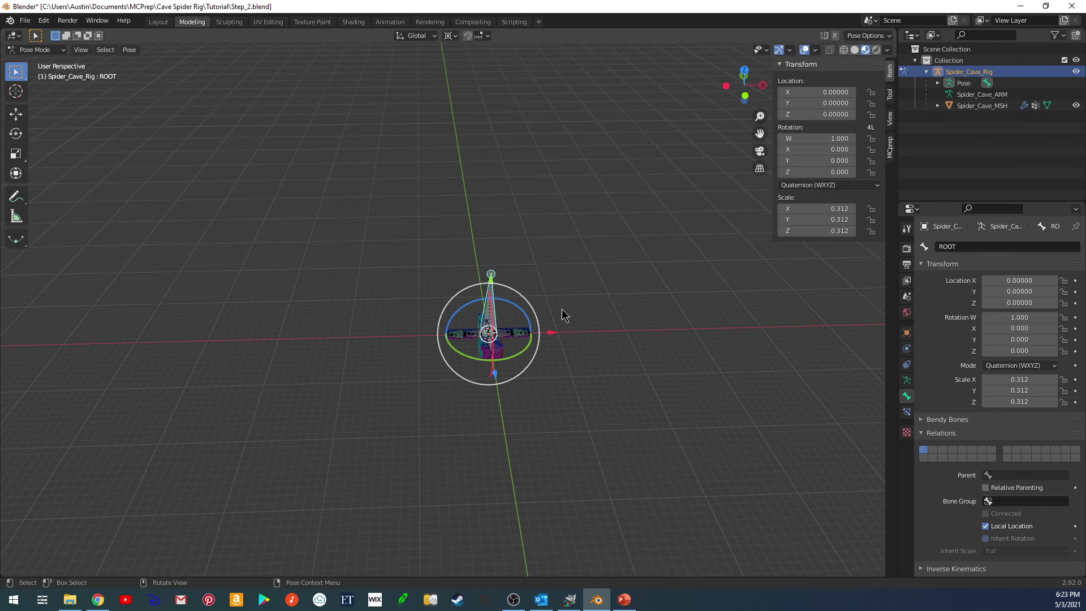
Move the ROOT bone away from the origin in the top view, to about X 5.22 and Z -5.39.
{"action": "key", "text": "KP_7"}
{"action": "key", "text": "g"}
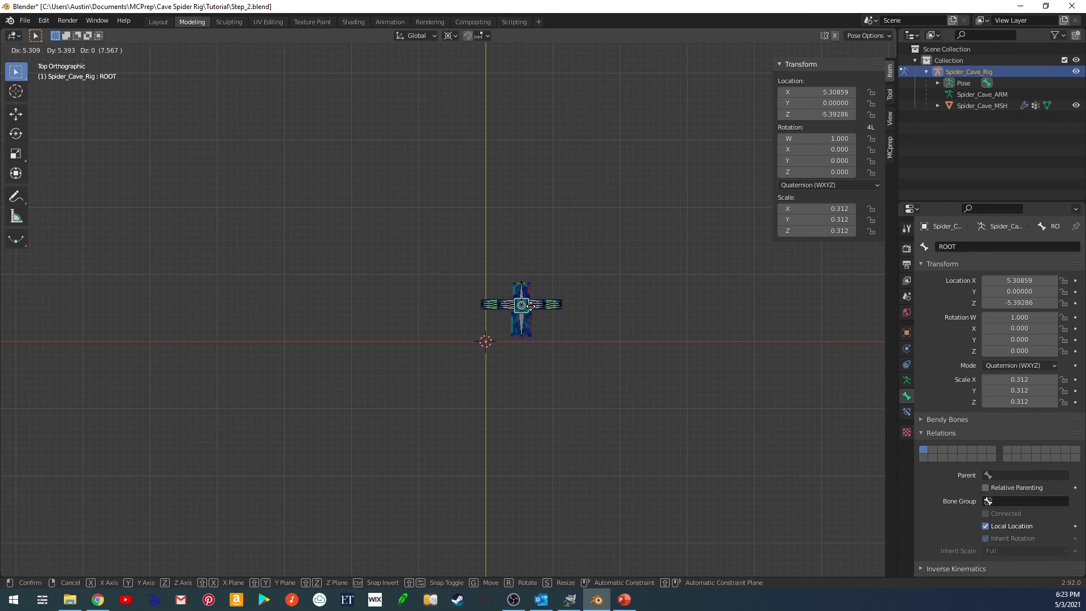
{"action": "right_click", "coordinate": [530, 305]}
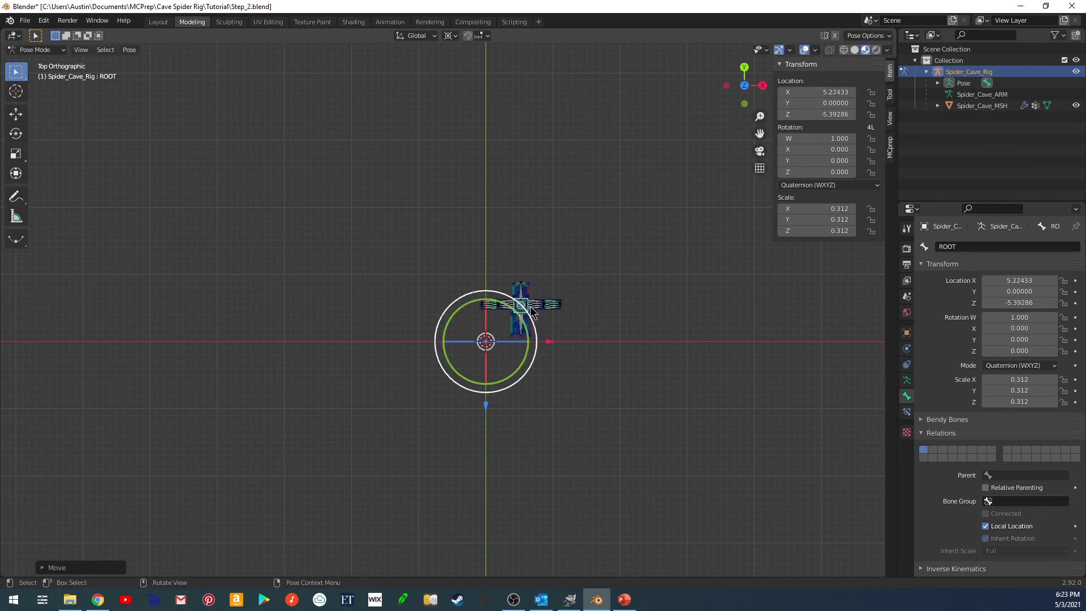
Switch to the Cave Spider Research presentation to compare the reference leg poses, and return to Blender.
{"action": "key", "text": "alt+Tab"}
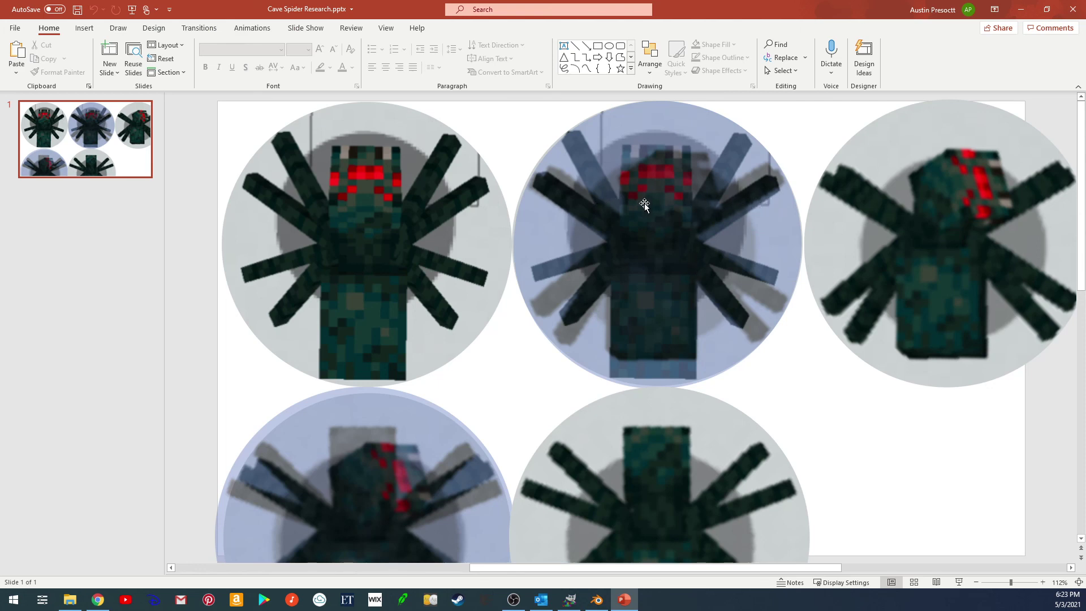
{"action": "key", "text": "super+Tab"}
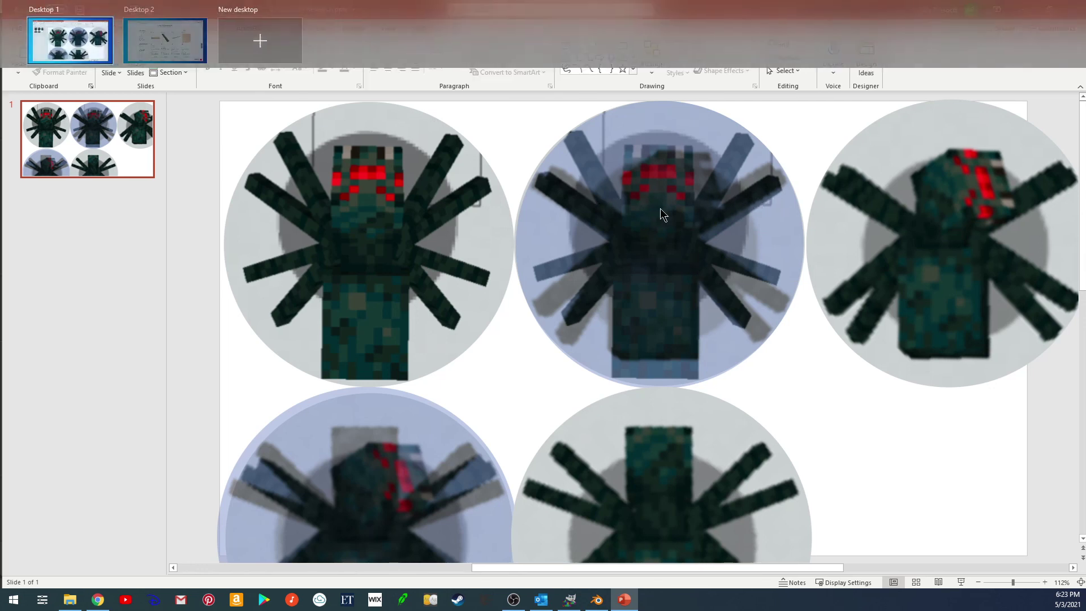
{"action": "left_click", "coordinate": [514, 215]}
Clear the ROOT bone's location and scale so the whole rig is back at its rest position and size.
{"action": "scroll", "coordinate": [549, 359], "scroll_direction": "up", "scroll_amount": 5}
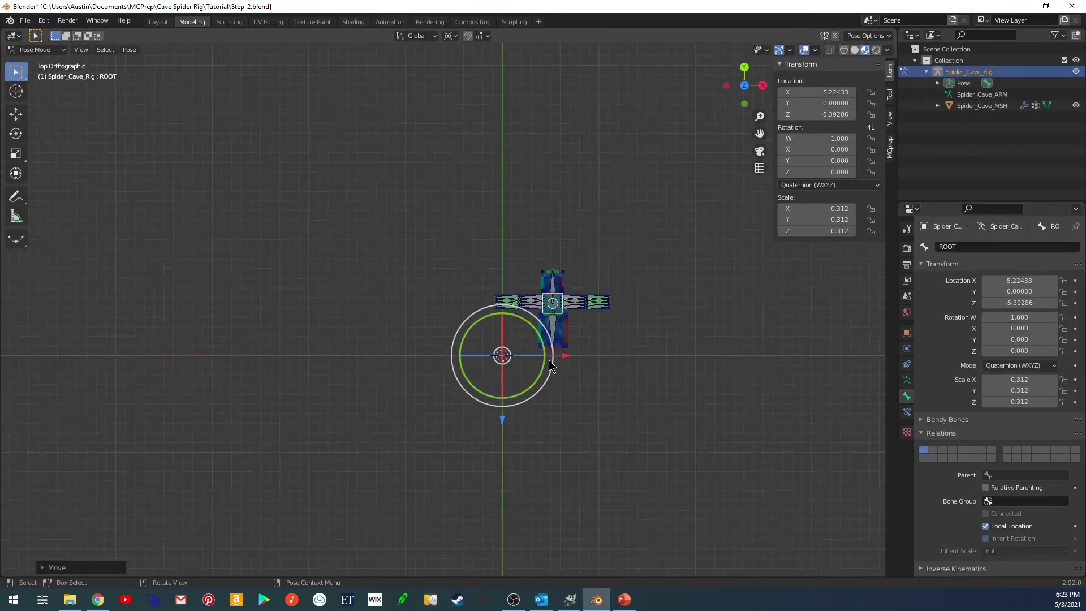
{"action": "middle_click_drag", "start_coordinate": [603, 340], "coordinate": [533, 313], "text": "shift"}
{"action": "key", "text": "alt+g"}
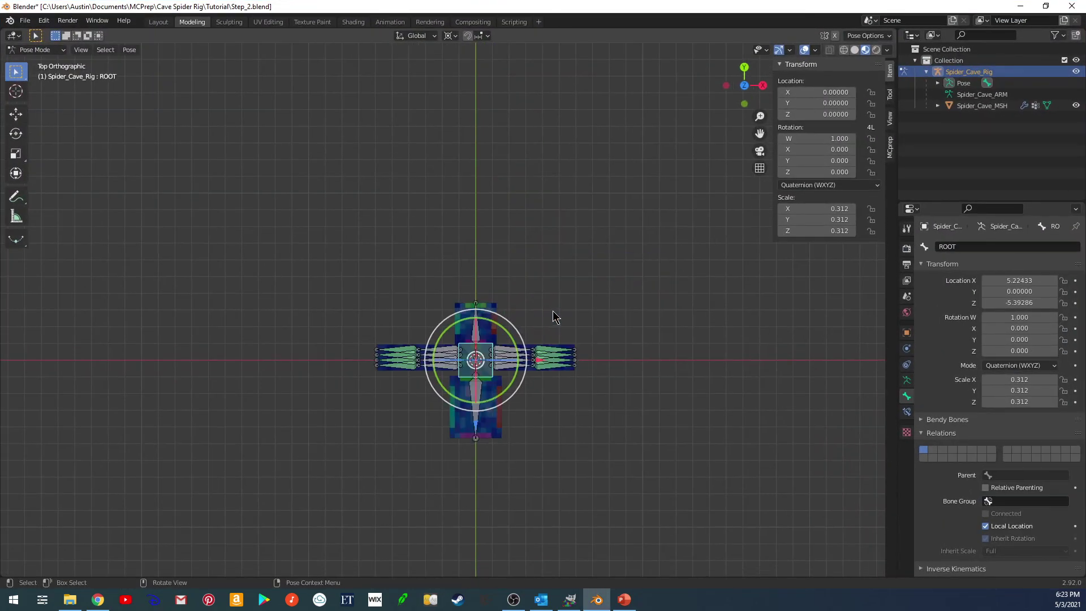
{"action": "scroll", "coordinate": [488, 352], "scroll_direction": "down", "scroll_amount": 5}
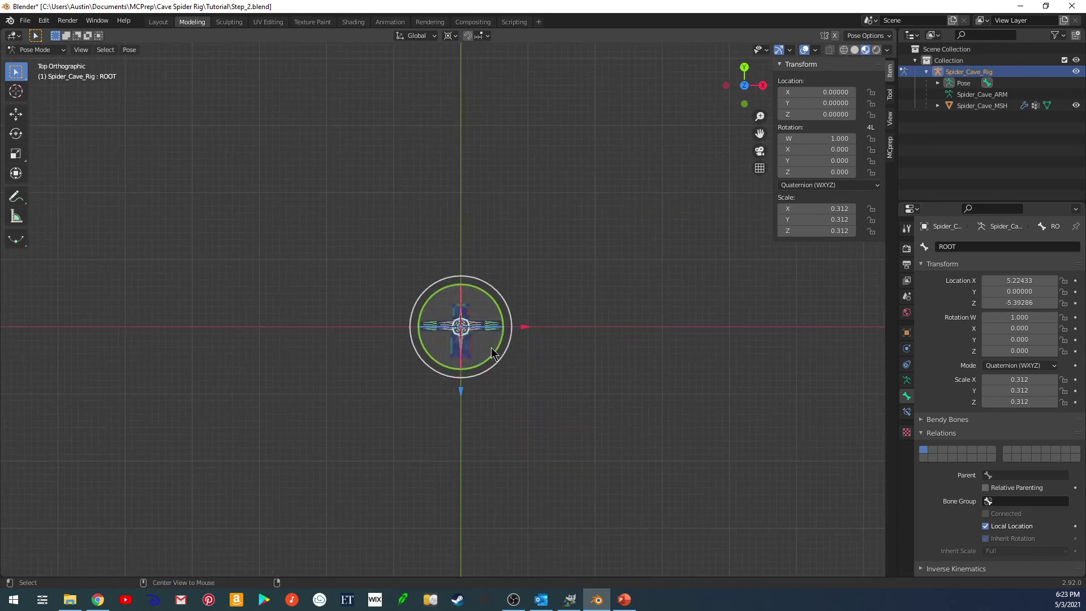
{"action": "key", "text": "alt+s"}
{"action": "middle_click_drag", "start_coordinate": [481, 365], "coordinate": [553, 226]}
{"action": "middle_click_drag", "start_coordinate": [516, 300], "coordinate": [553, 313], "text": "shift"}
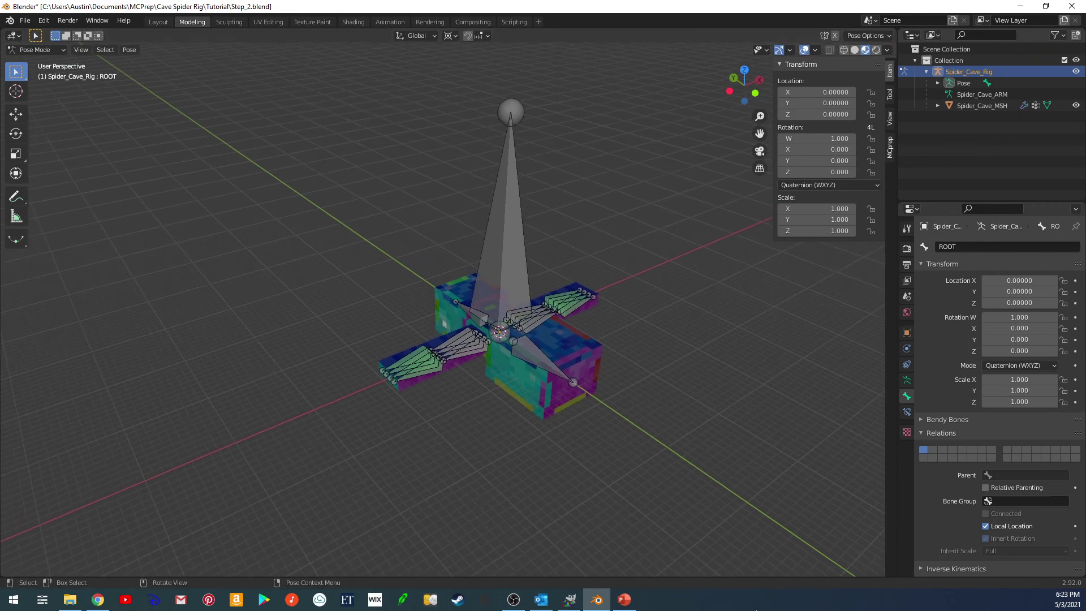